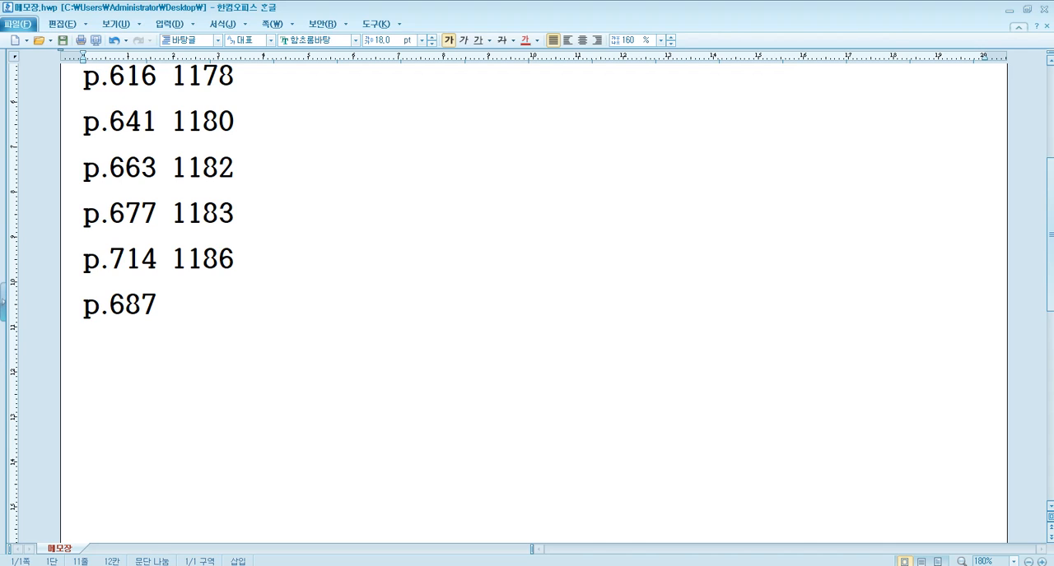
# Add the company code 1184 beside the p.687 entry in the memo document.
pyautogui.hotkey('alt', 'Tab')
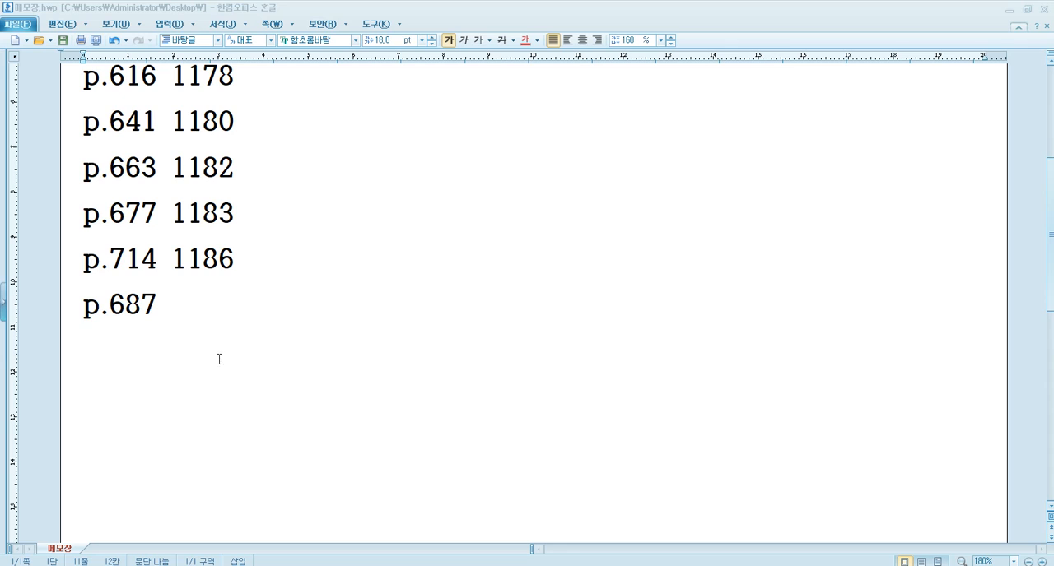
pyautogui.click(230, 312)
pyautogui.write('1184')
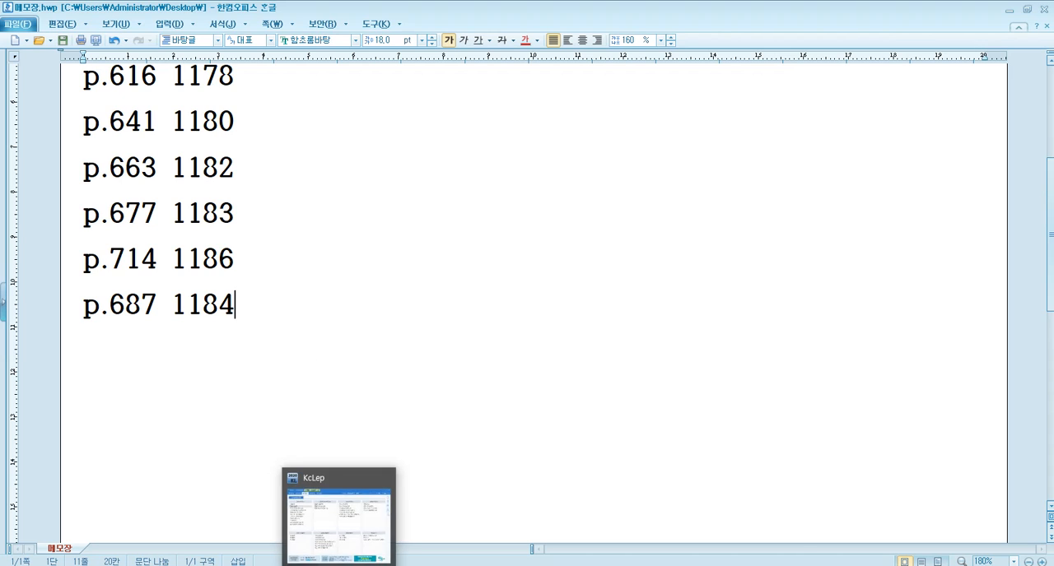
# Switch to KcLep and change the working company to code 1184, (주)경상기업.
pyautogui.click(340, 565)
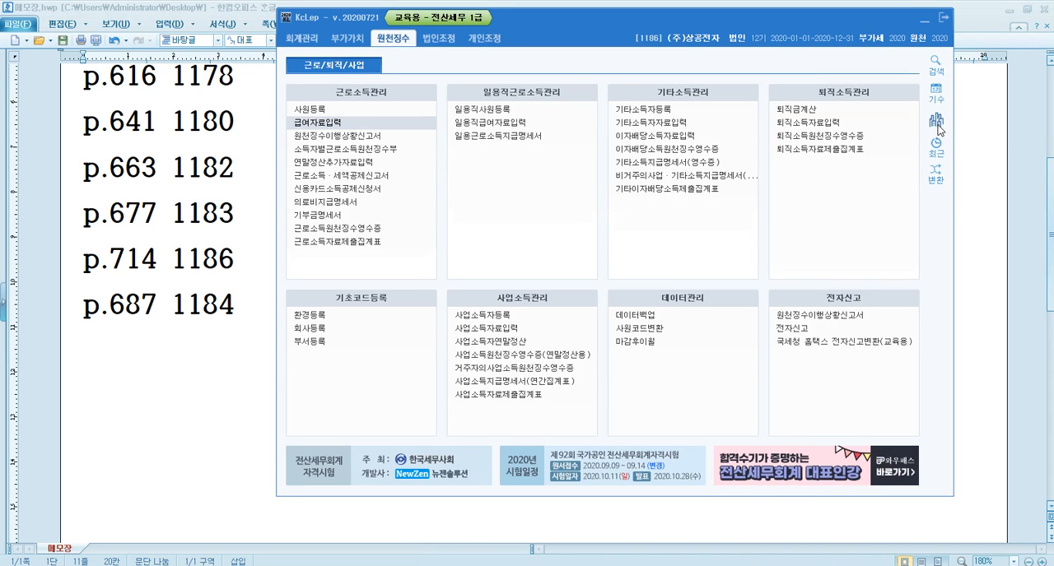
pyautogui.click(936, 119)
pyautogui.write('1184')
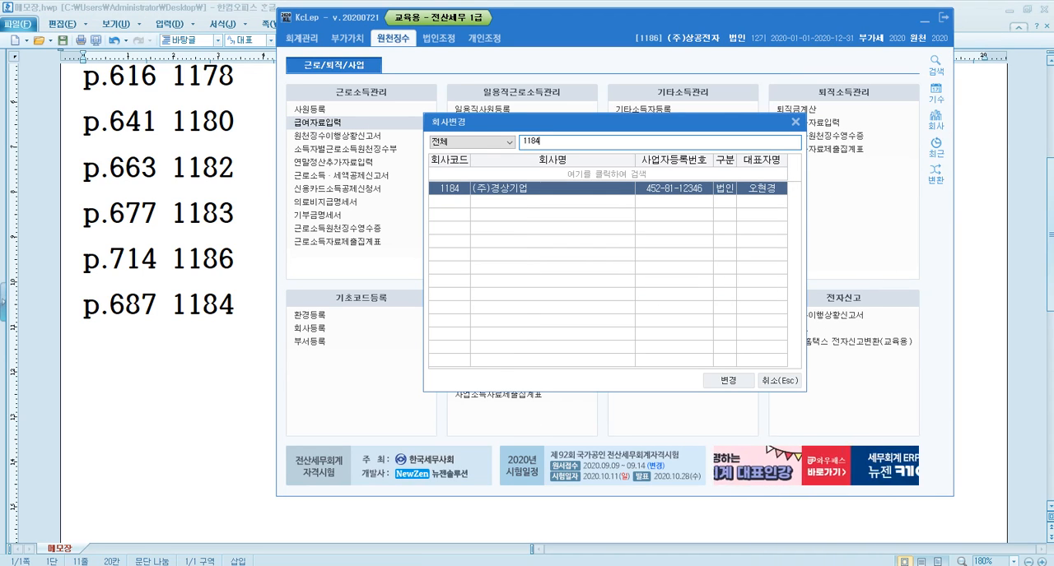
pyautogui.press('Return')
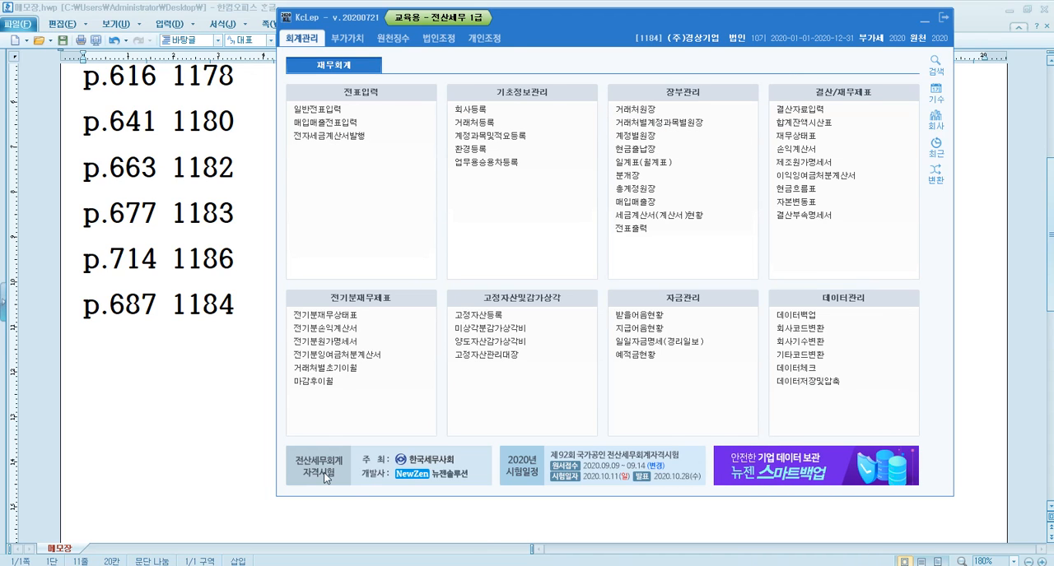
# Switch to the textbook PDF and go to question 4, item [1] on page 687.
pyautogui.click(385, 563)
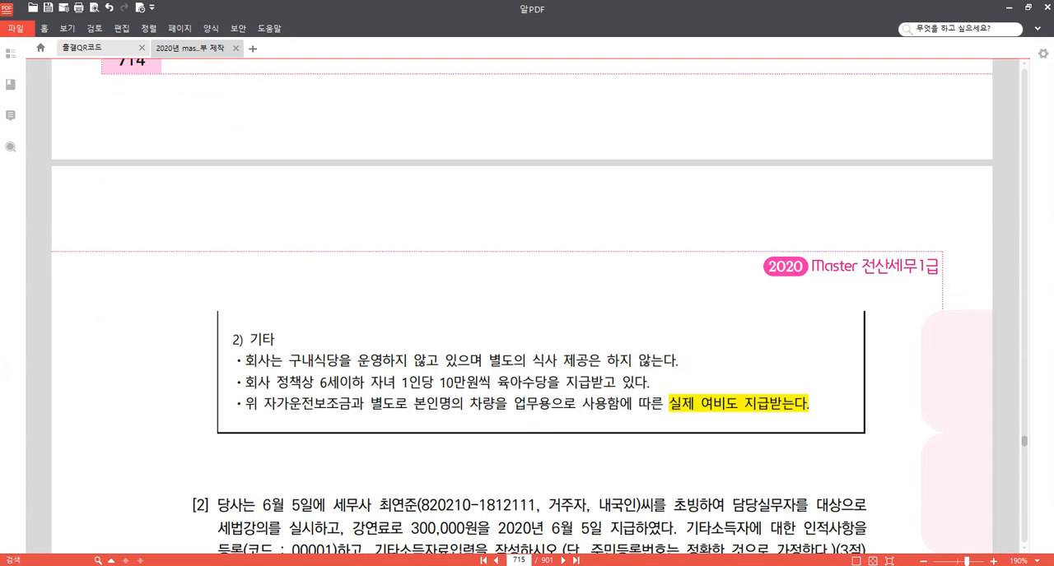
pyautogui.click(526, 560)
pyautogui.write('687')
pyautogui.press('Return')
pyautogui.scroll(-5, 470, 215)
pyautogui.scroll(-3, 505, 261)
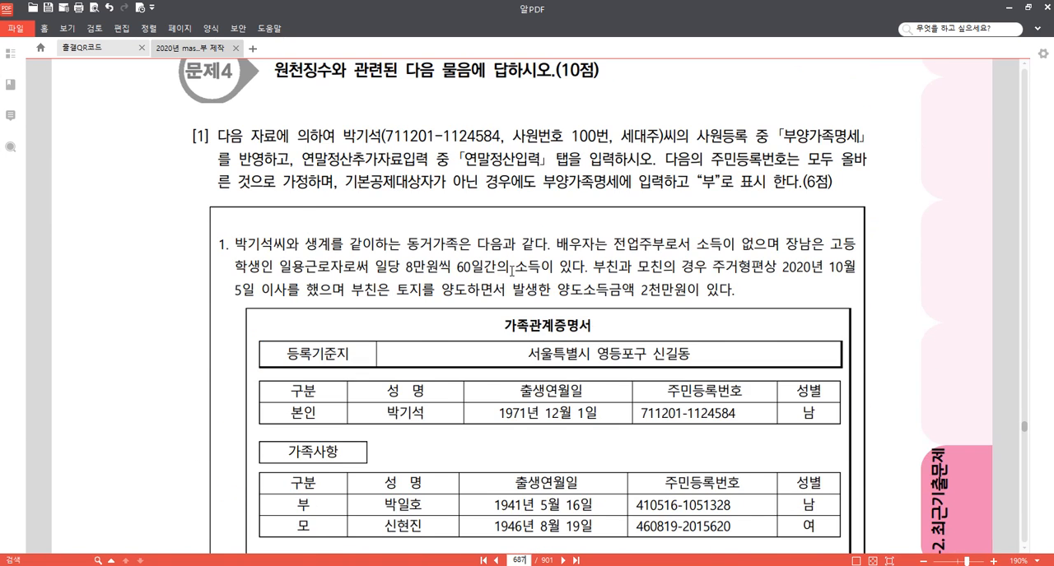
pyautogui.scroll(2, 877, 194)
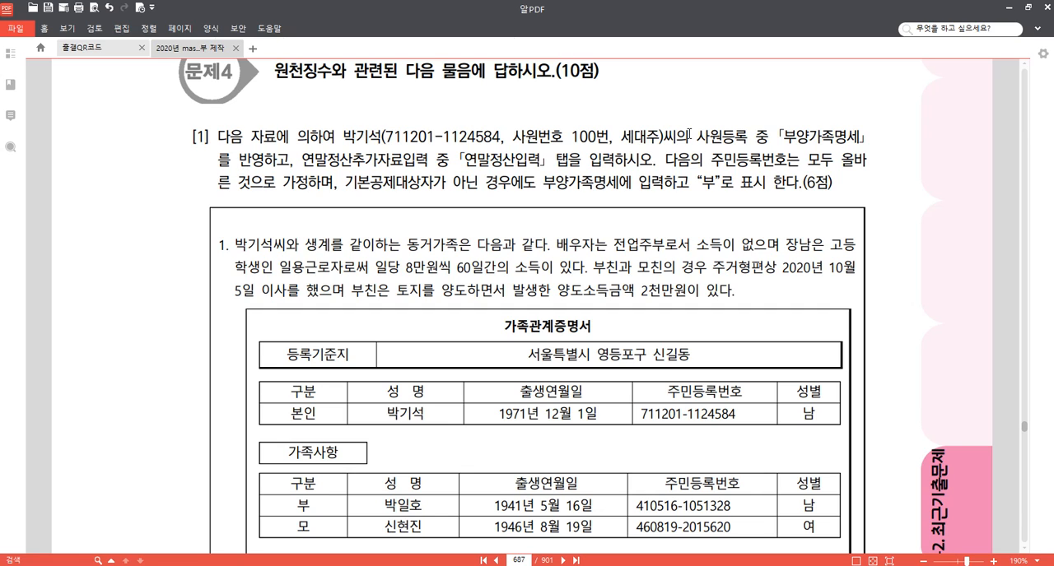
# Highlight "사원등록 중 「부양가족명세」를 반영" and "연말정산추가자료입력 중 「연말정산입력」 탭" in the text of item [1].
pyautogui.moveTo(696, 133); pyautogui.dragTo(576, 155)
pyautogui.click(274, 140)
pyautogui.click(576, 139)
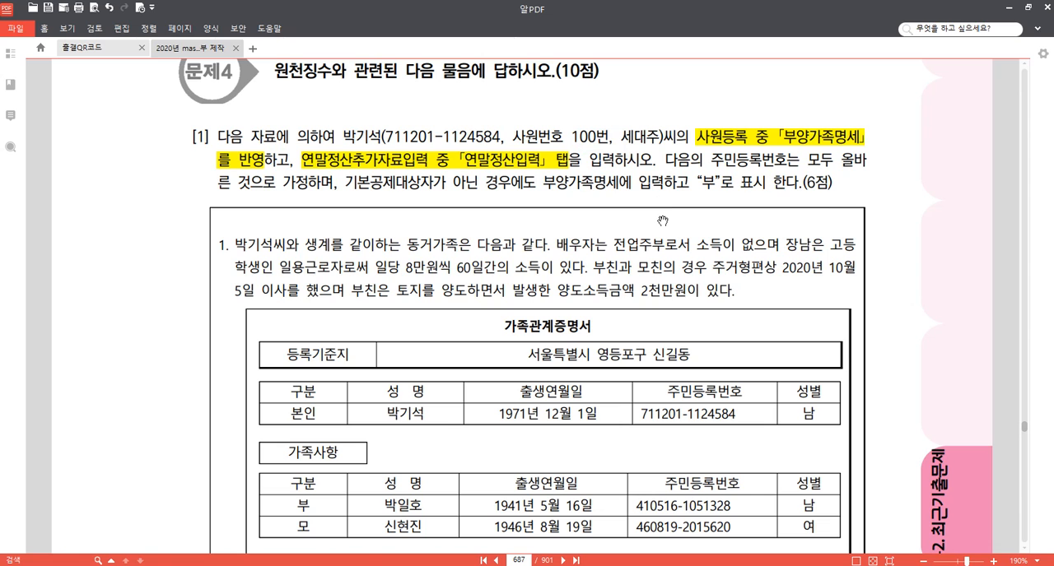
# Highlight "양도소득금액 2천만원" and "부친" in the paragraph above the family relations certificate.
pyautogui.scroll(-1, 912, 346)
pyautogui.scroll(-4, 913, 325)
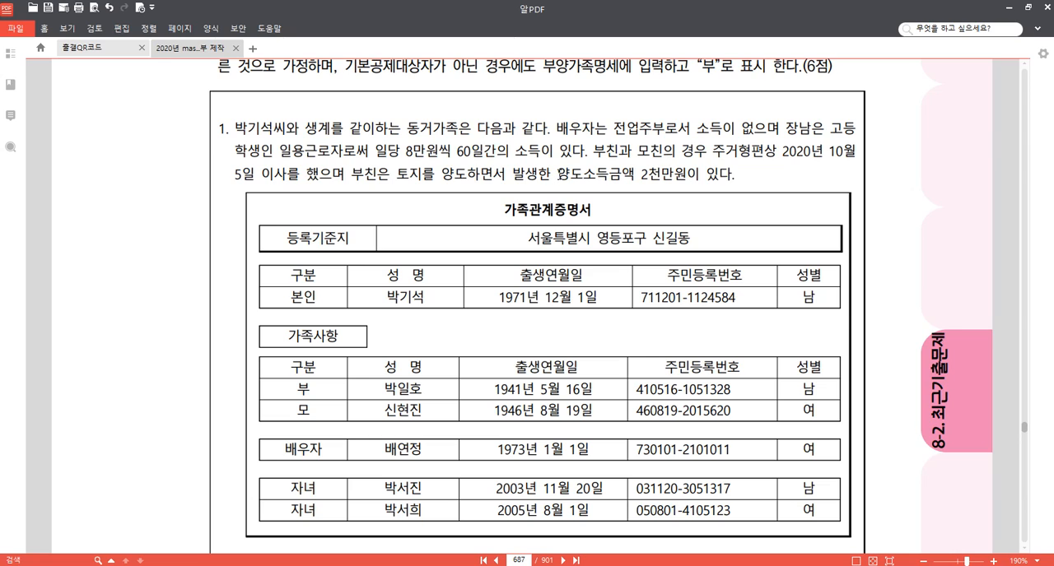
pyautogui.moveTo(558, 174); pyautogui.dragTo(687, 175)
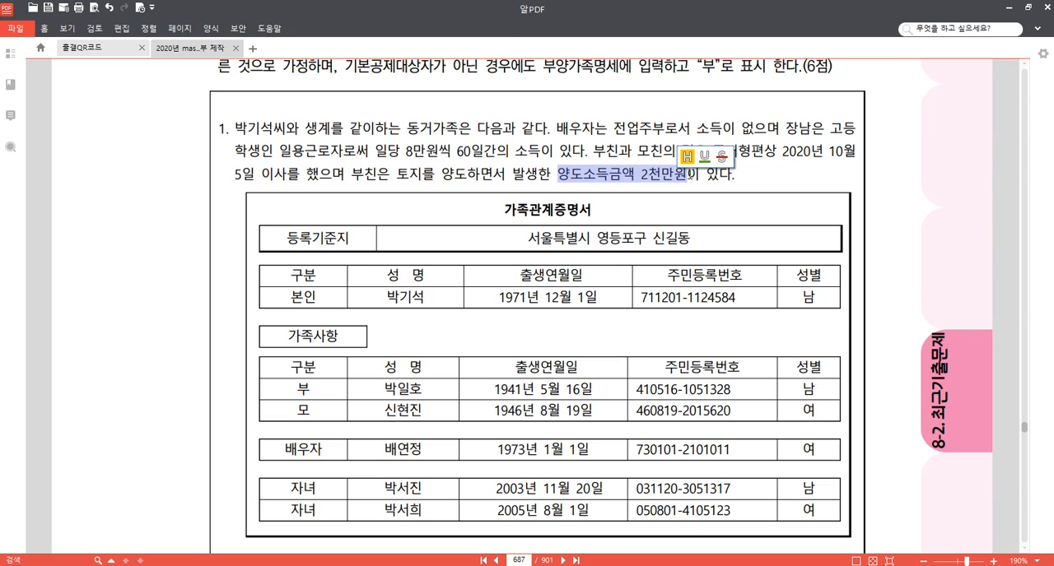
pyautogui.click(686, 155)
pyautogui.moveTo(352, 175); pyautogui.dragTo(377, 175)
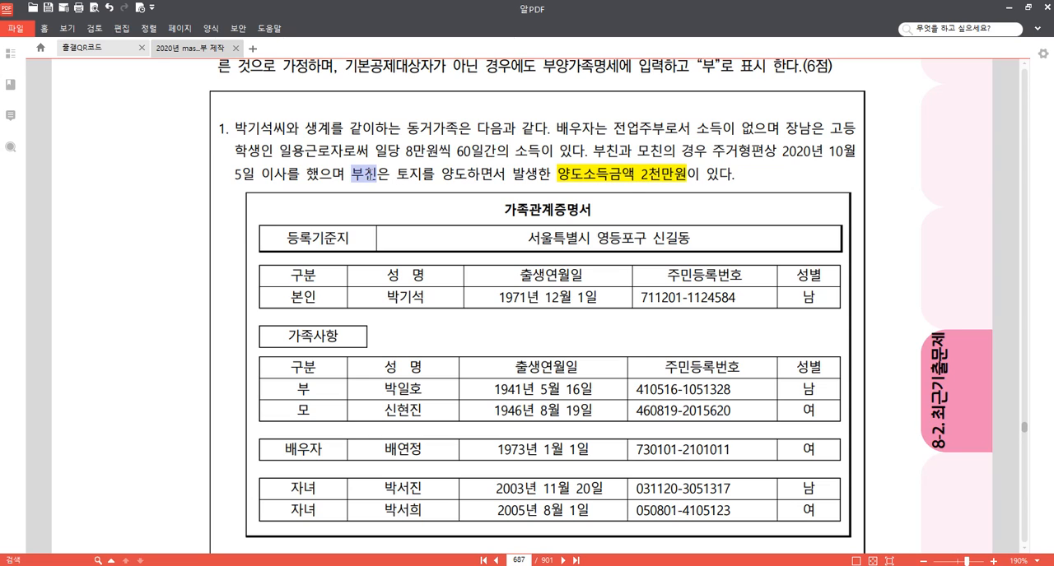
pyautogui.click(381, 156)
pyautogui.click(497, 174)
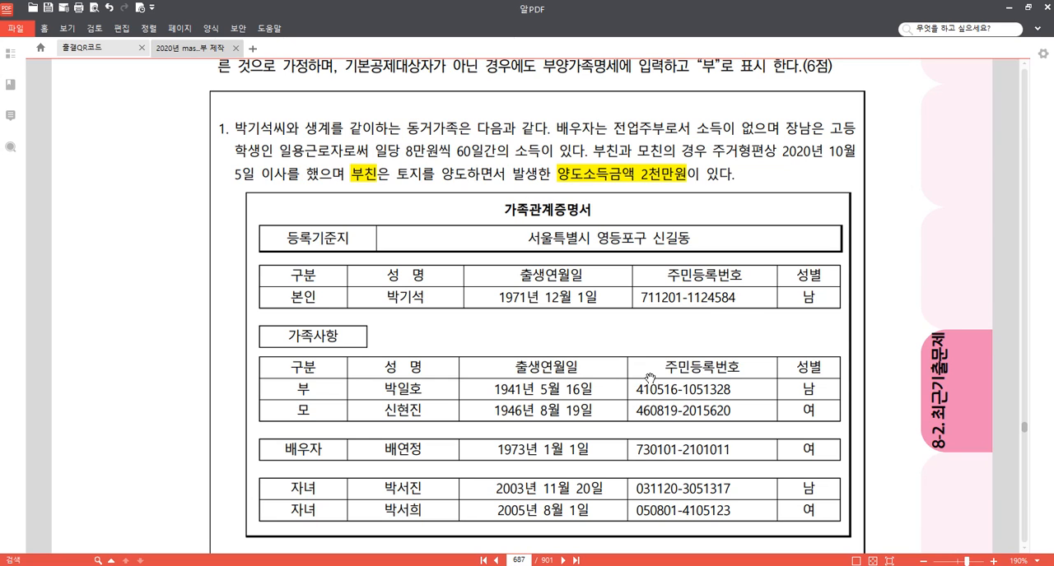
# Examine the family relations certificate on page 687 for each dependant's relation, birth date and gender.
pyautogui.scroll(-3, 867, 402)
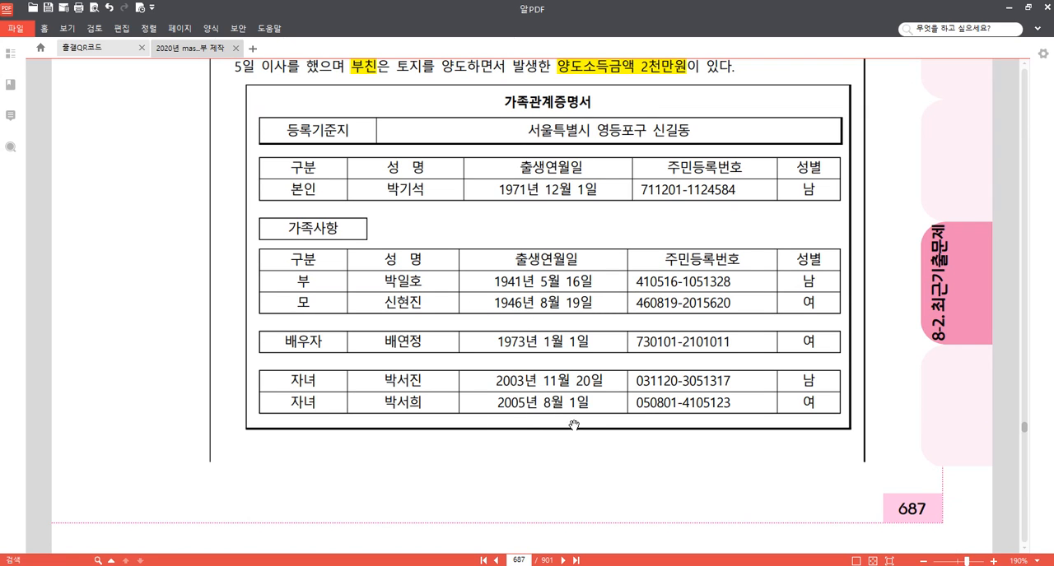
pyautogui.scroll(-8, 552, 252)
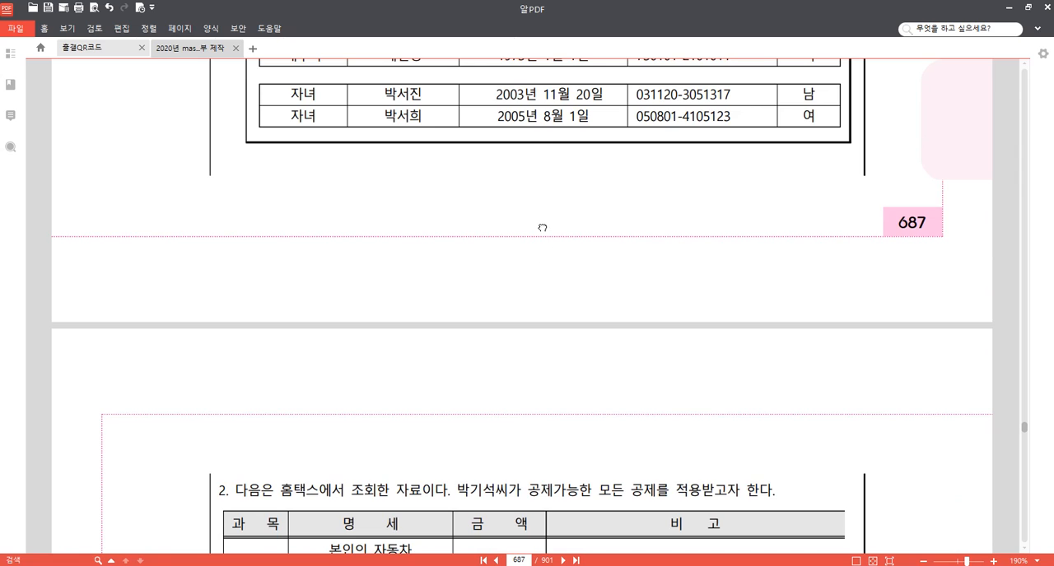
pyautogui.moveTo(542, 222); pyautogui.dragTo(536, 442)
pyautogui.moveTo(510, 333); pyautogui.dragTo(498, 428)
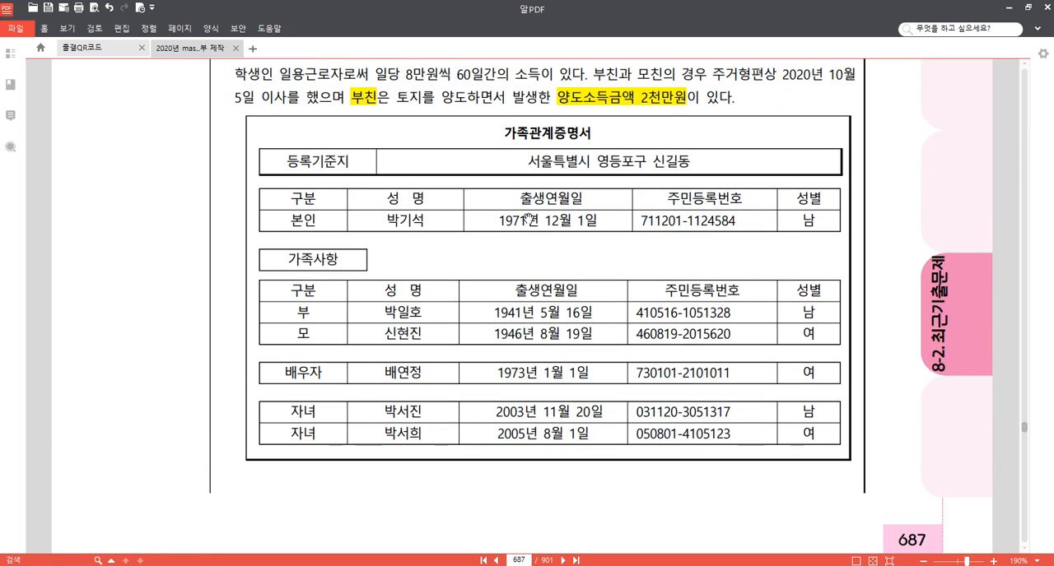
pyautogui.scroll(5, 903, 162)
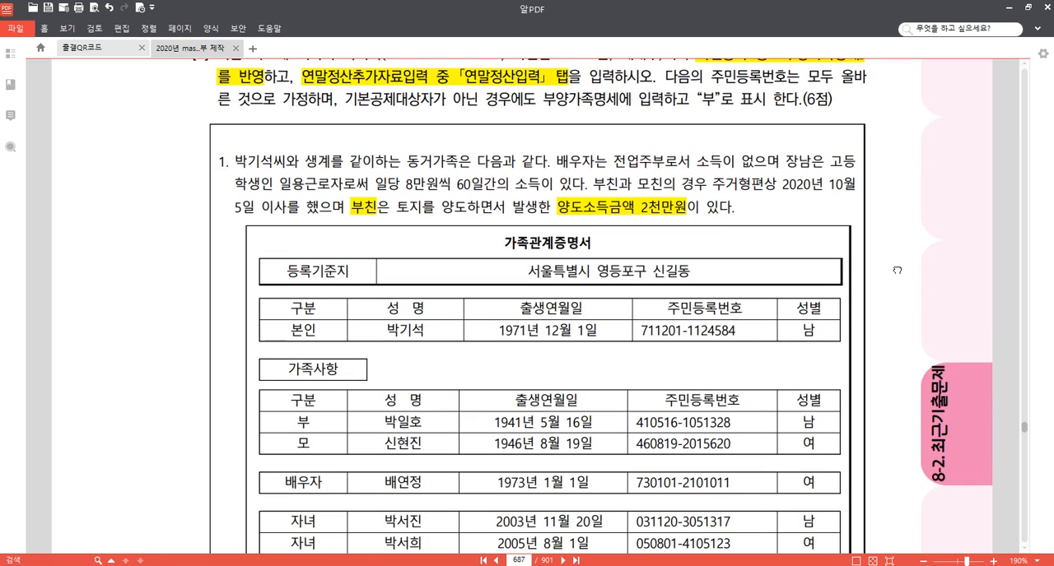
pyautogui.scroll(-4, 900, 181)
pyautogui.scroll(-2, 901, 181)
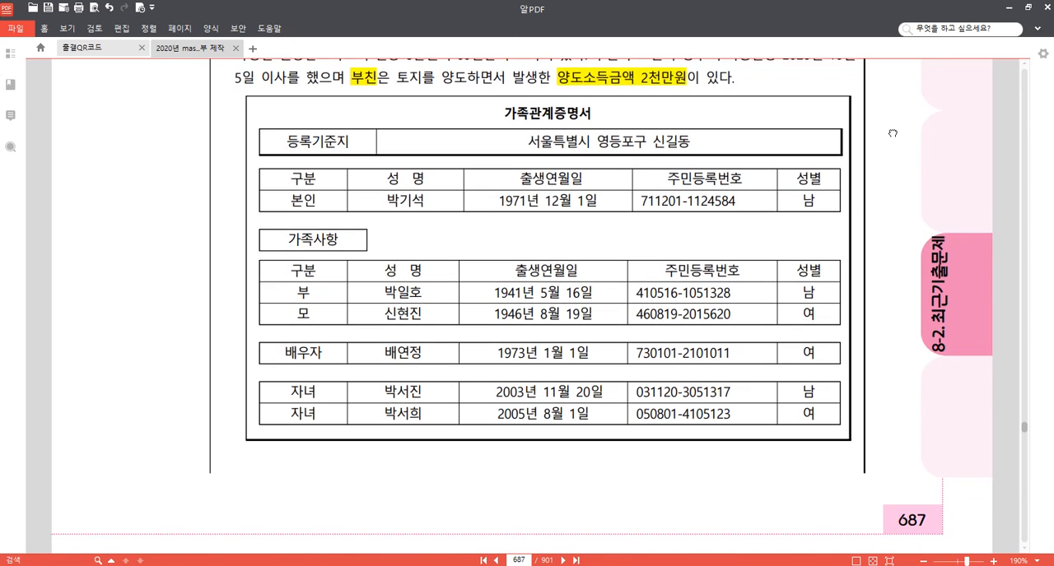
# Switch to KcLep and open the dependants list (부양가족명세) of employee 100 in 사원등록.
pyautogui.hotkey('alt', 'Tab')
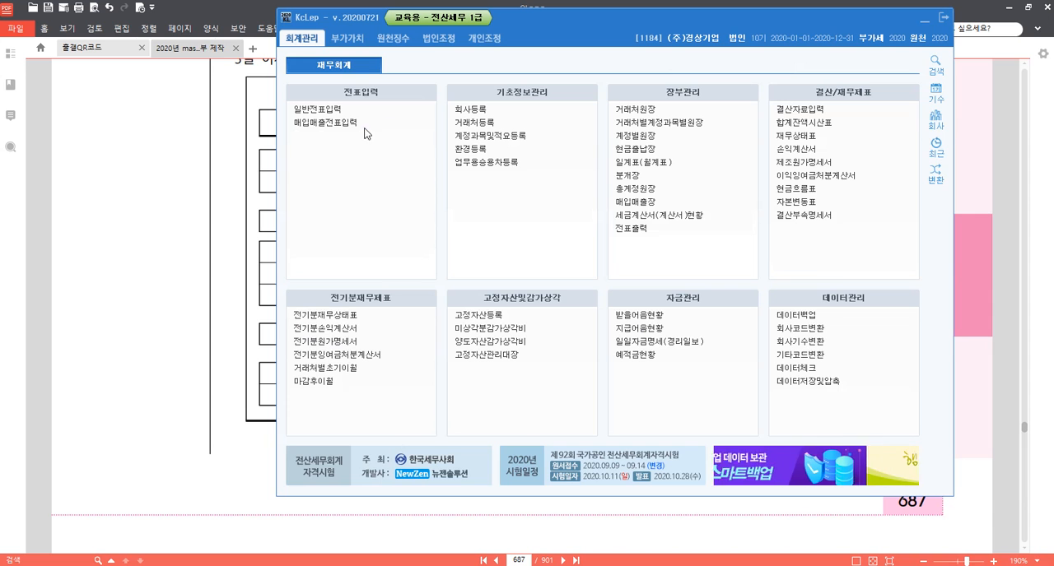
pyautogui.click(393, 37)
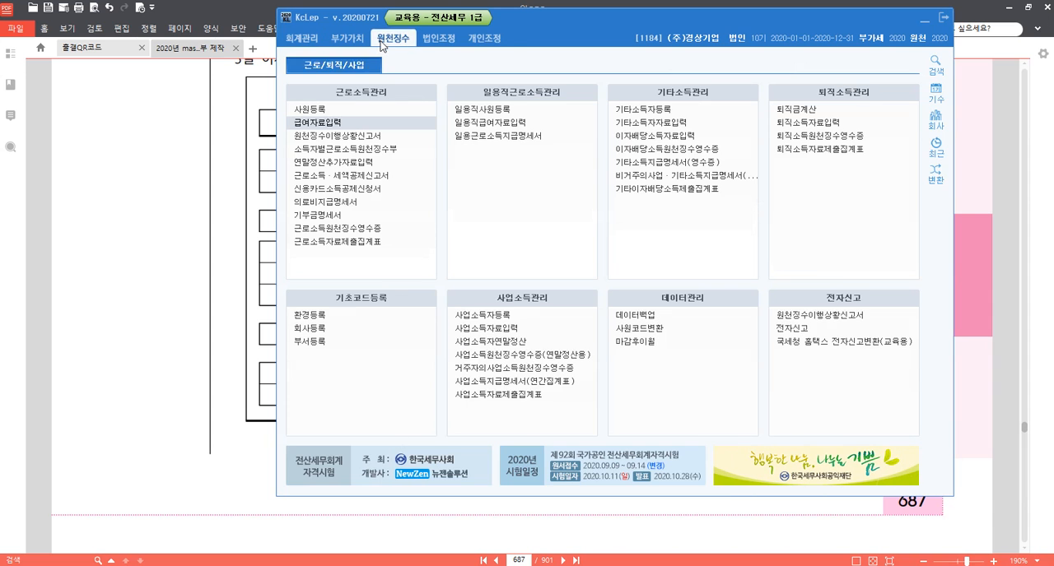
pyautogui.click(342, 110)
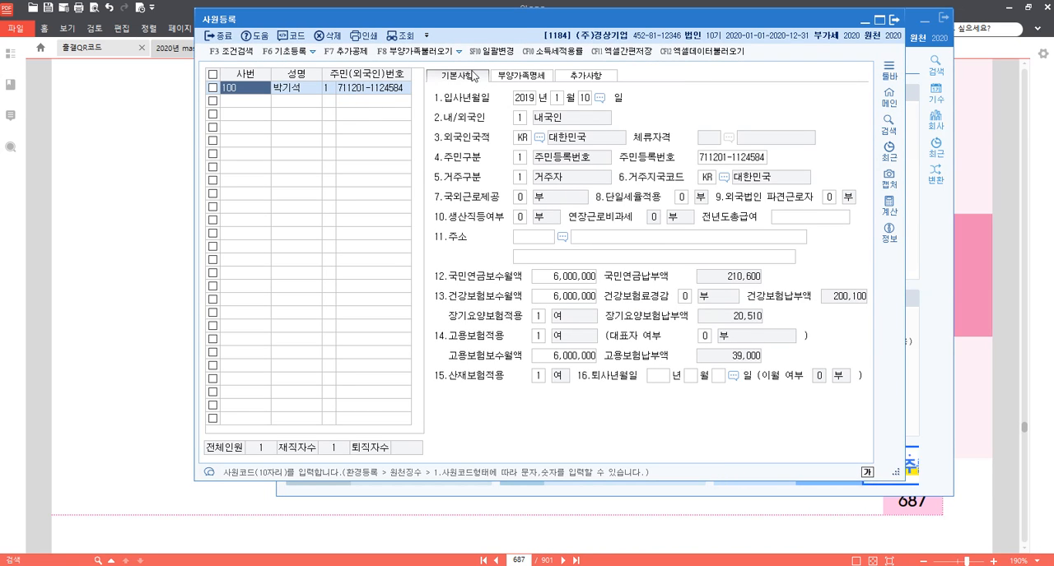
pyautogui.click(530, 78)
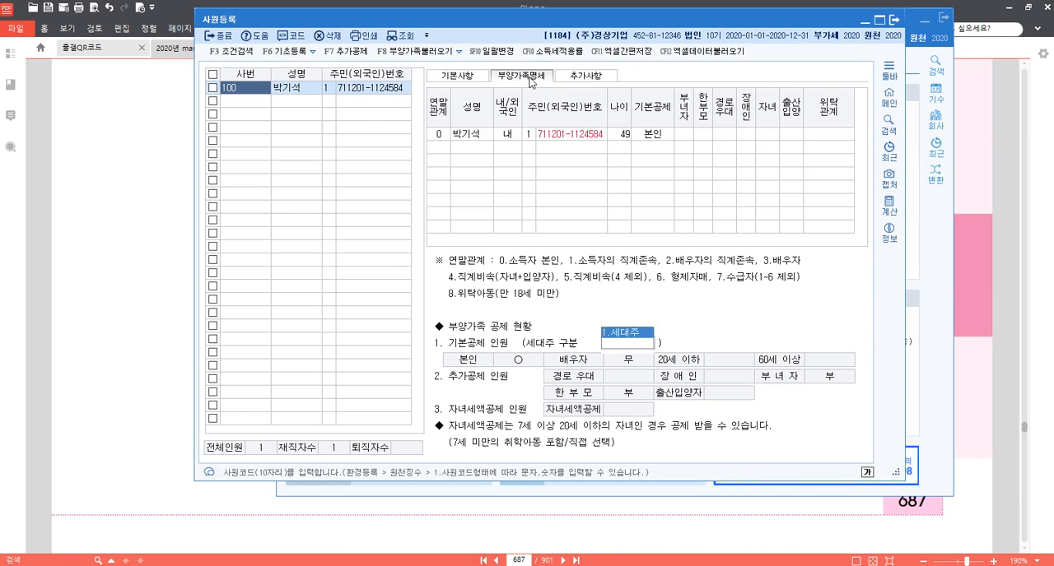
# Add the father as a dependant with relation code 1, his name, domestic status (내국인) and resident registration number.
pyautogui.click(443, 151)
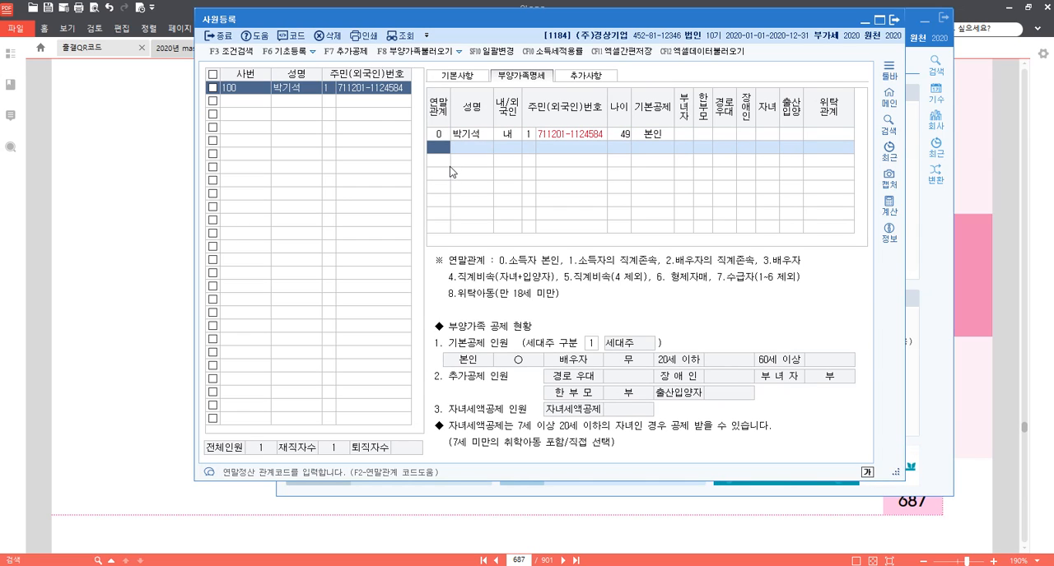
pyautogui.write('1')
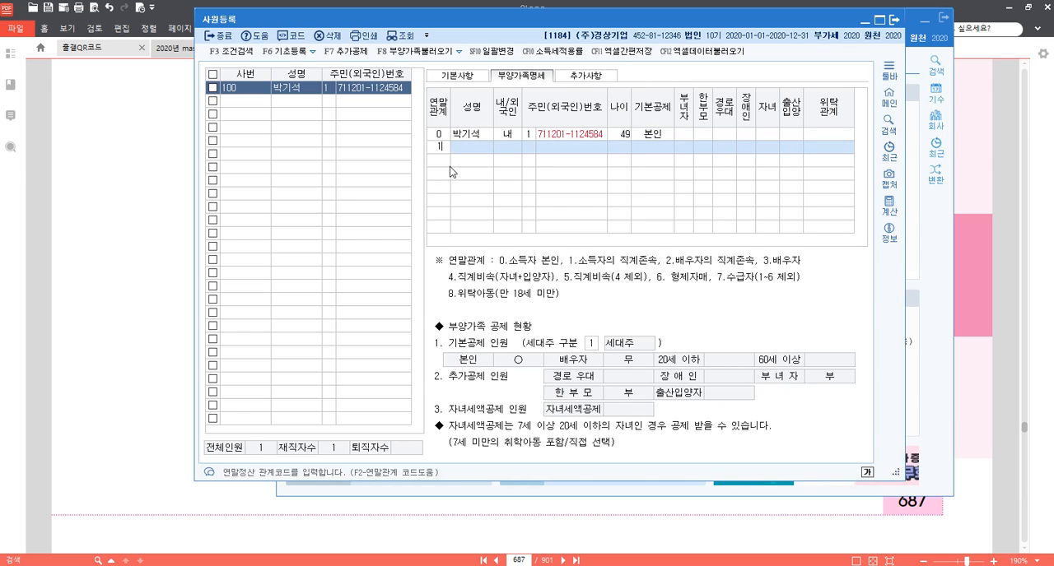
pyautogui.press('Return')
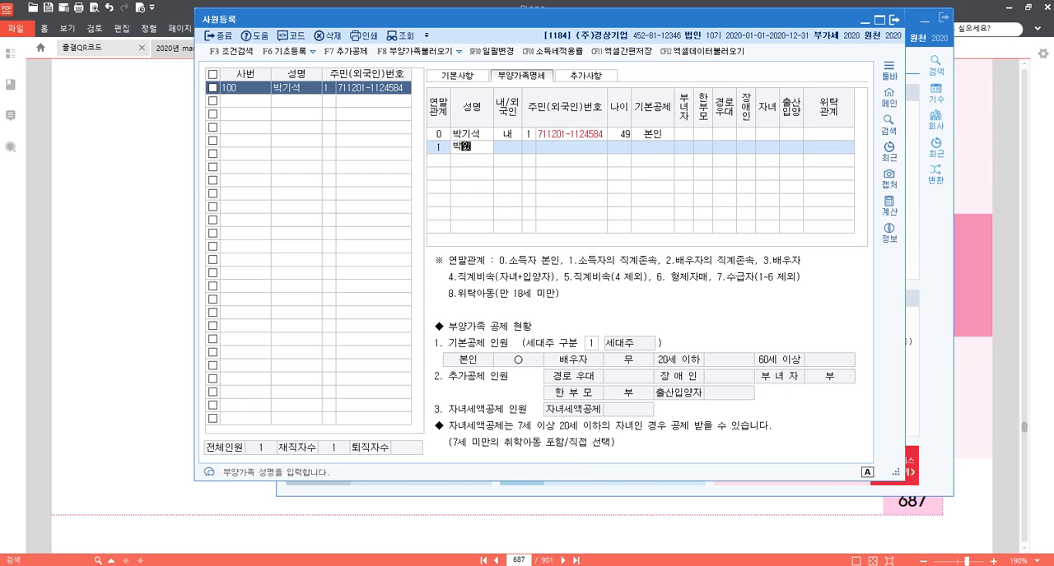
pyautogui.press('Return')
pyautogui.write('1')
pyautogui.press('Return')
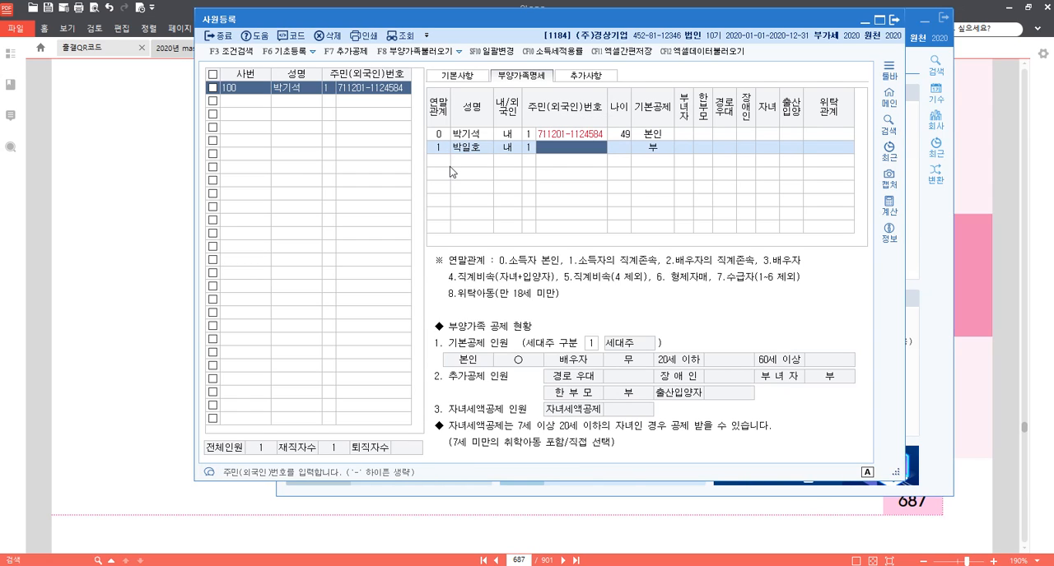
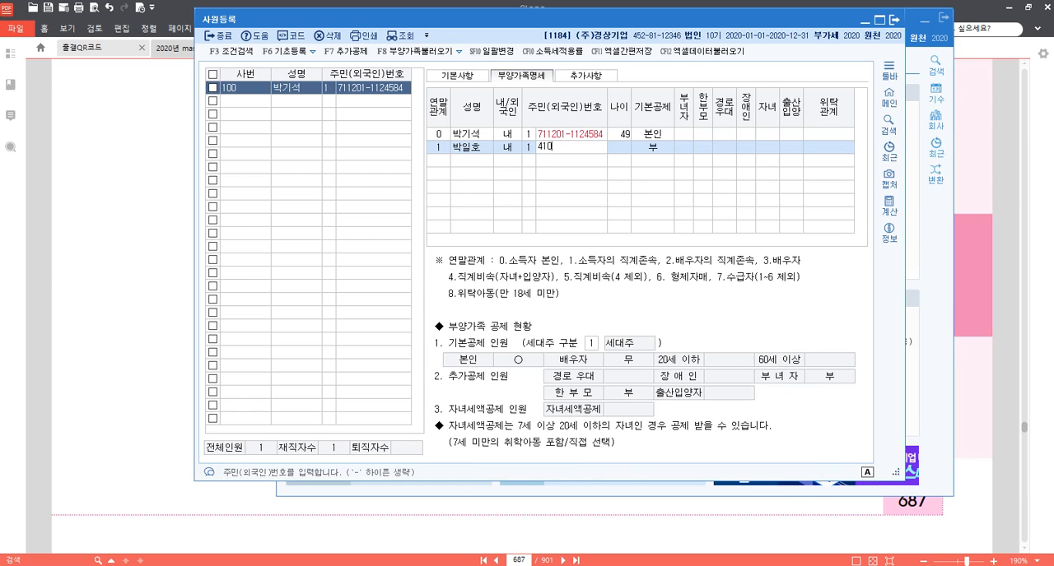
pyautogui.press('Return')
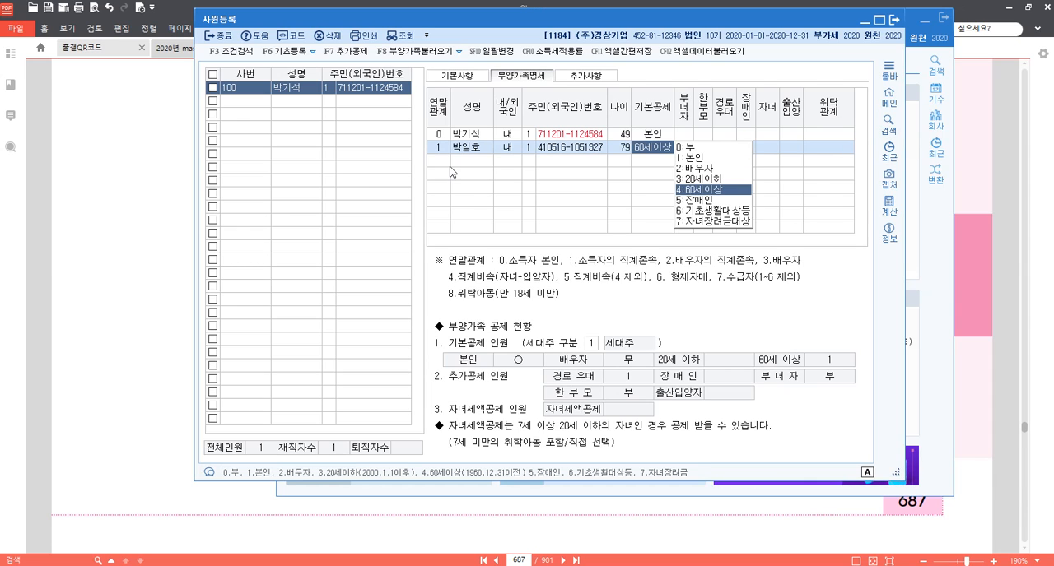
# Set the father's basic deduction (기본공제) to 부 and complete his row.
pyautogui.press('Return')
pyautogui.press('Return')
pyautogui.press('Return')
pyautogui.press('Return')
pyautogui.press('Return')
pyautogui.press('Return')
pyautogui.press('Return')
pyautogui.press('Return')
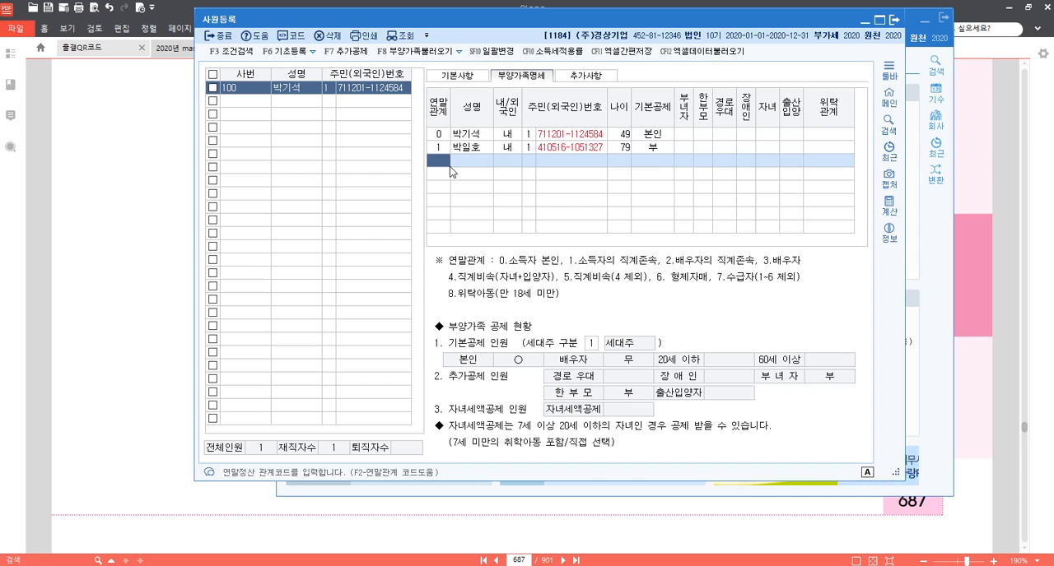
# Add the mother with relation code 1, her name, domestic status and resident registration number, keeping the basic deduction 60세이상.
pyautogui.write('1')
pyautogui.press('Return')
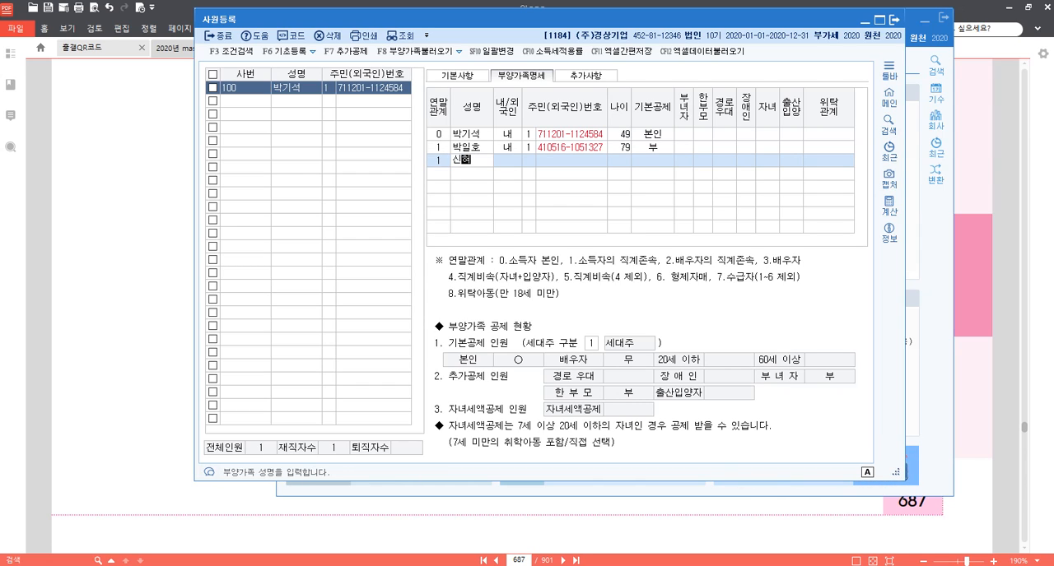
pyautogui.press('Return')
pyautogui.press('Return')
pyautogui.press('Return')
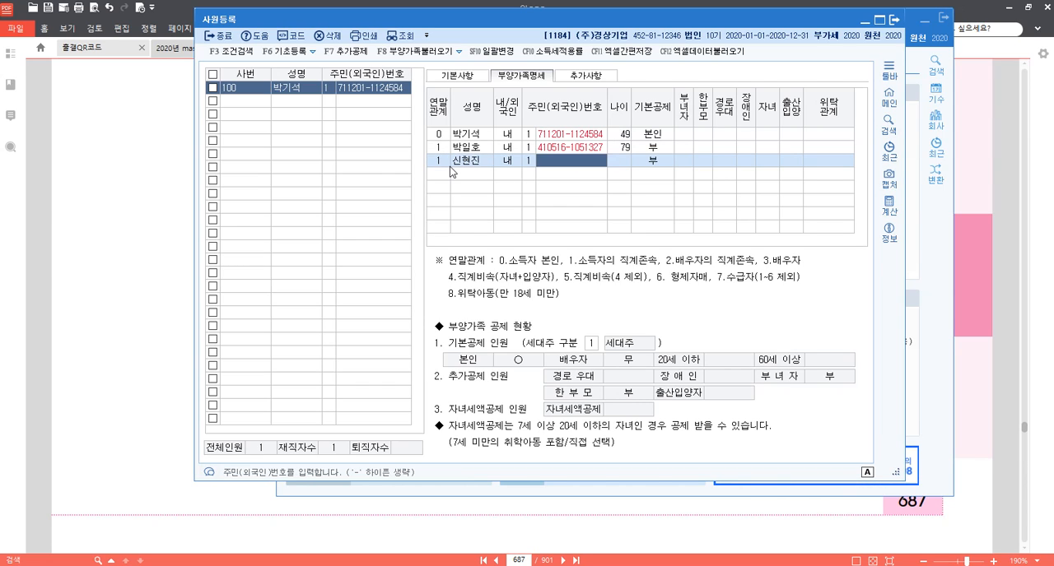
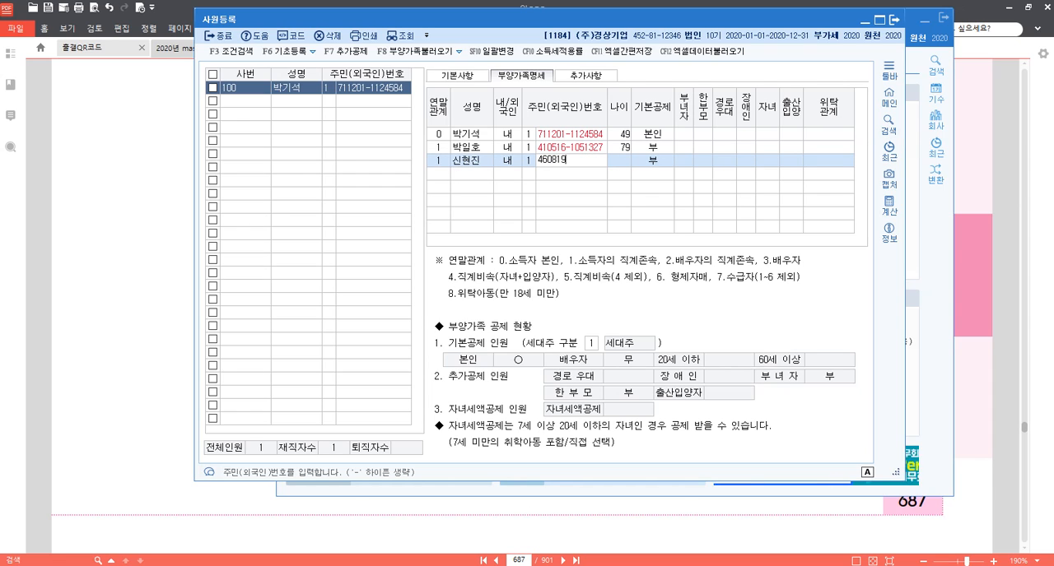
pyautogui.press('Return')
pyautogui.press('Return')
pyautogui.press('Return')
pyautogui.press('Return')
pyautogui.press('Return')
pyautogui.press('Return')
pyautogui.press('Return')
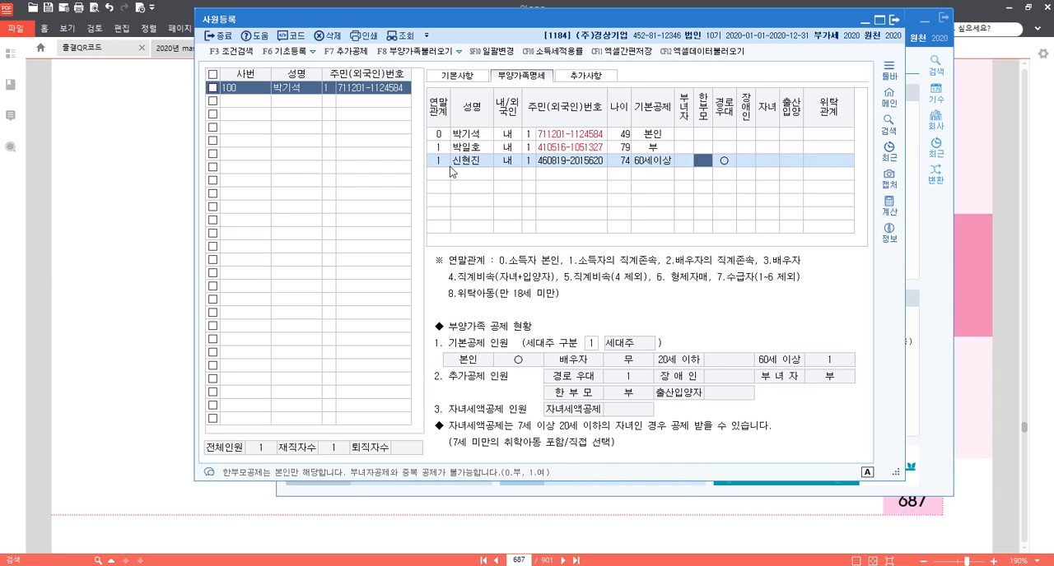
pyautogui.press('Return')
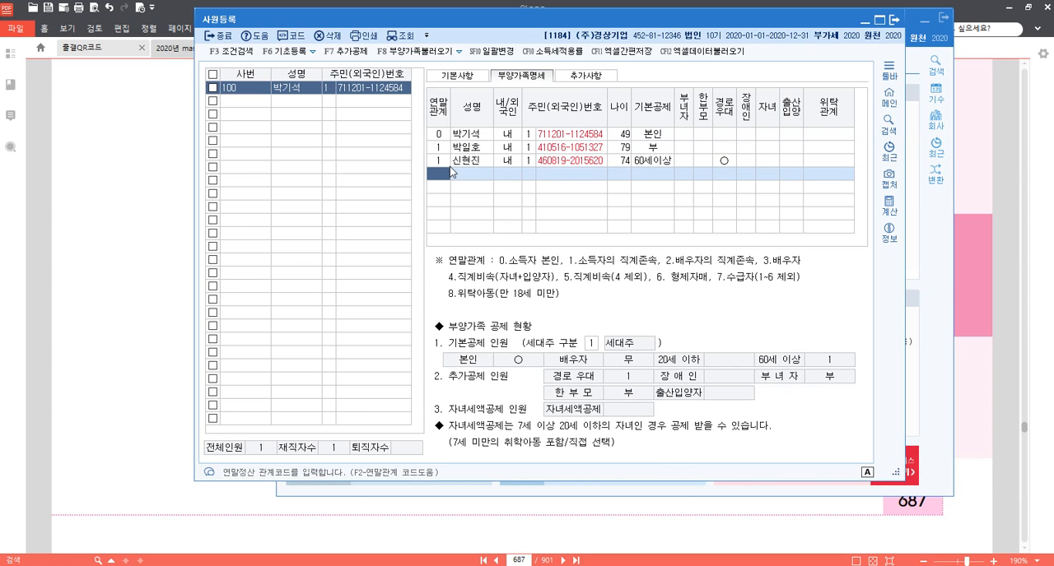
# Add the spouse as a dependant with relation code 3, her name, domestic status (내국인) and resident registration number, keeping the basic deduction 배우자.
pyautogui.write('3')
pyautogui.press('Return')
pyautogui.press('Return')
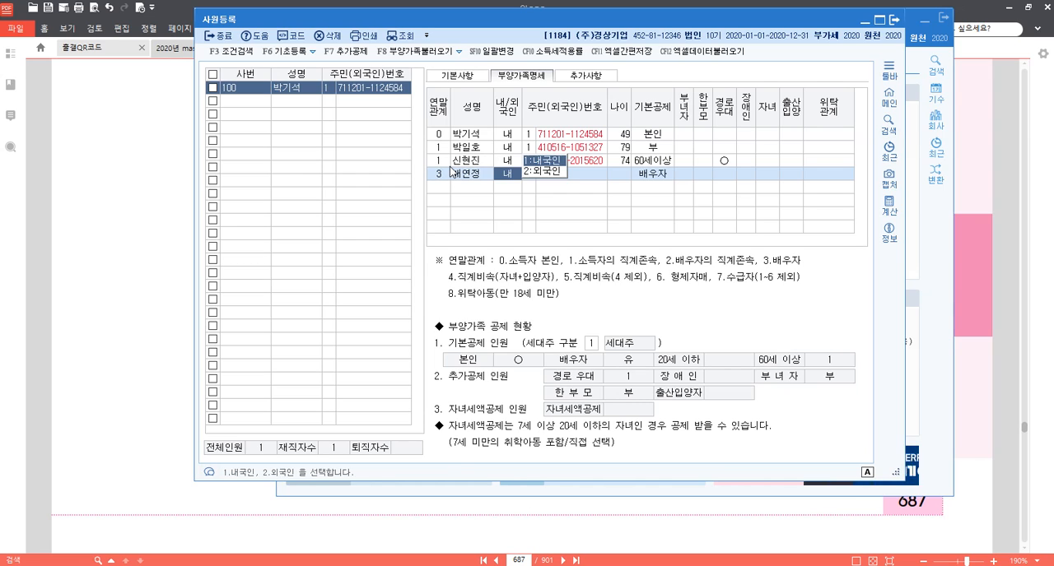
pyautogui.press('Return')
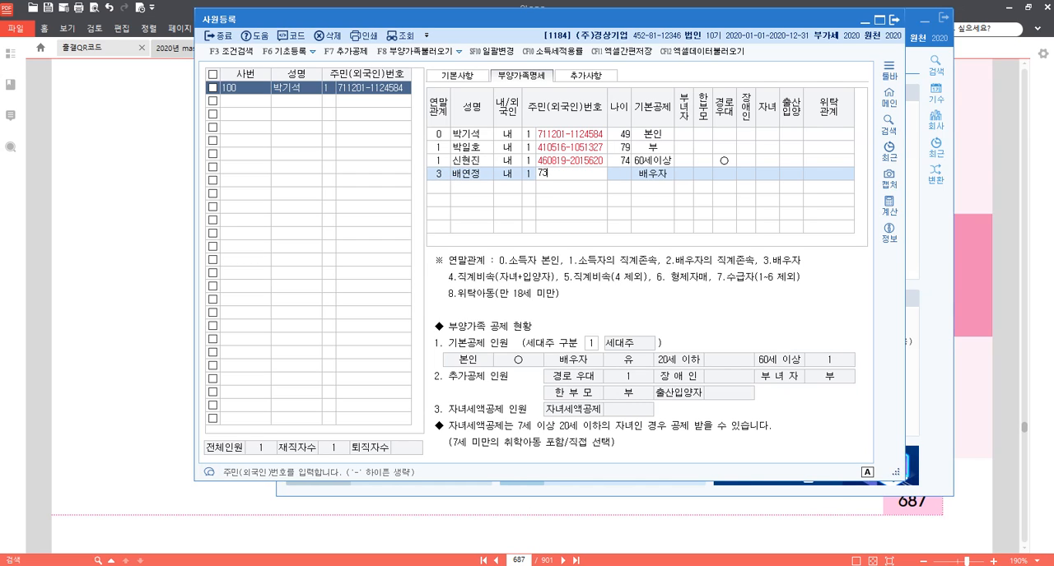
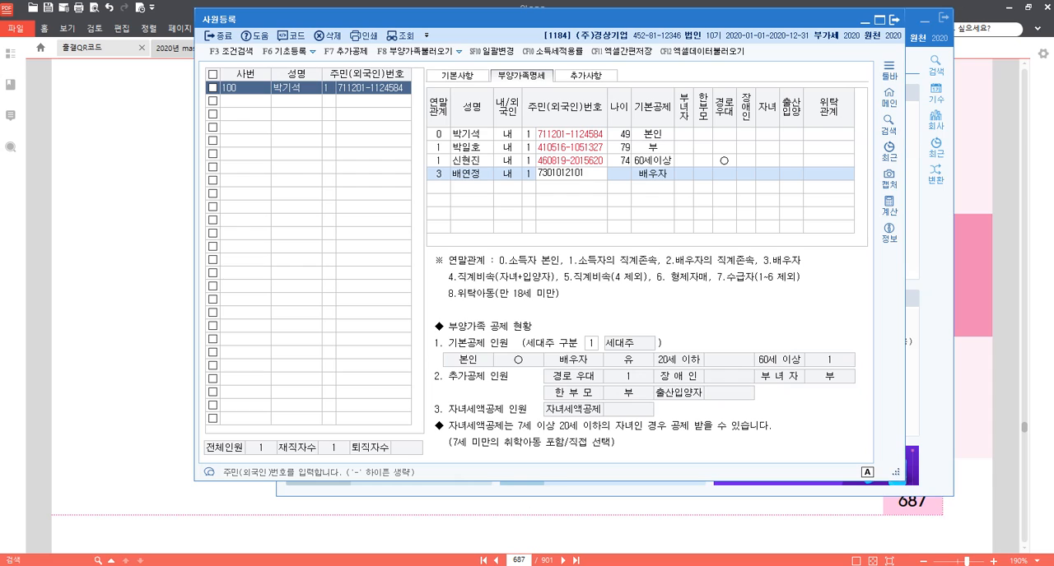
pyautogui.press('Return')
pyautogui.press('Return')
pyautogui.press('Return')
pyautogui.press('Return')
pyautogui.press('Return')
pyautogui.press('Return')
pyautogui.press('Return')
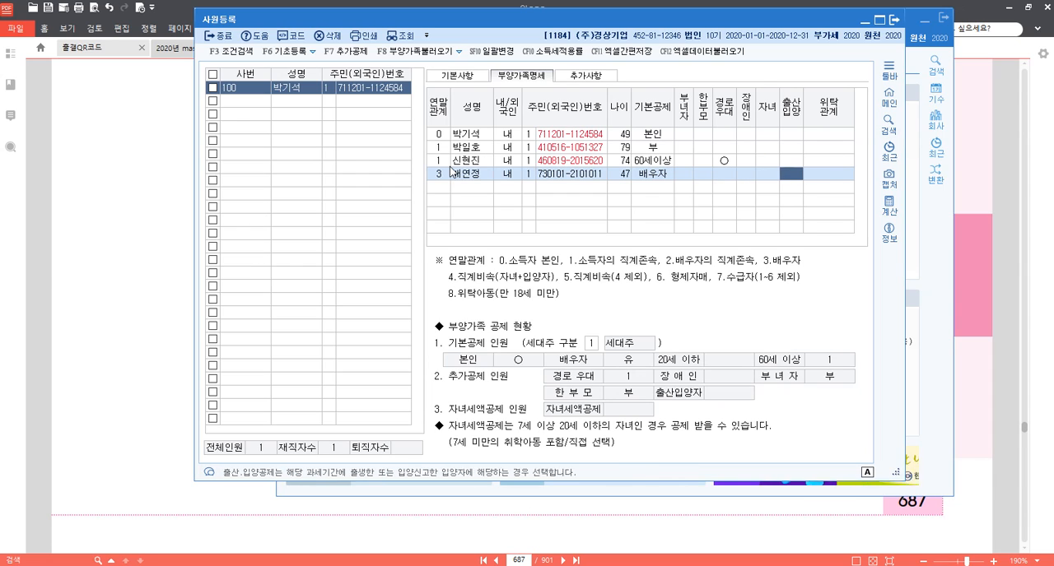
# Add the son with relation code 4, his name, domestic status and resident registration number, keeping the basic deduction 20세이하.
pyautogui.write('4')
pyautogui.press('Return')
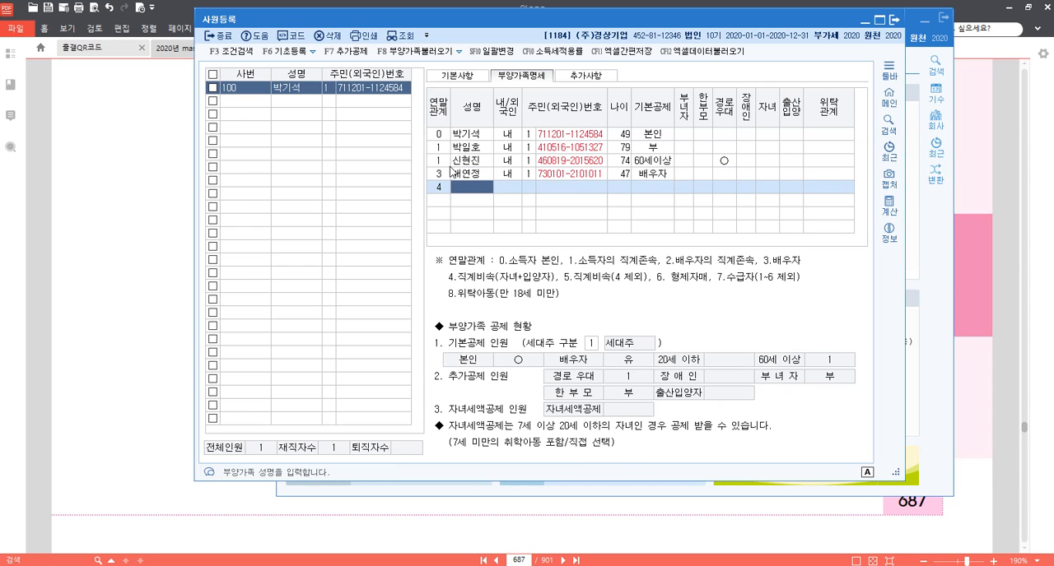
pyautogui.press('Return')
pyautogui.press('Return')
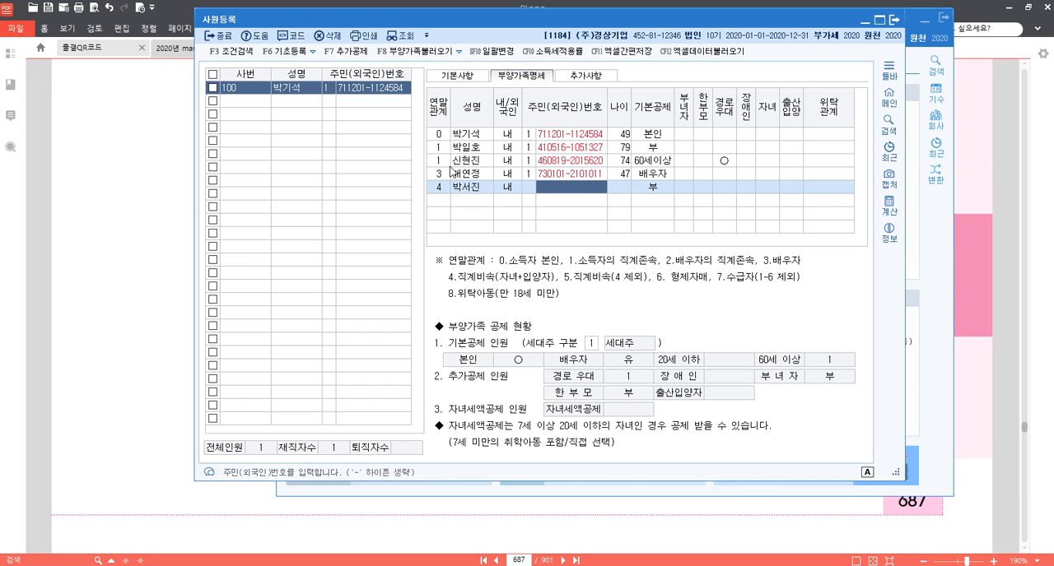
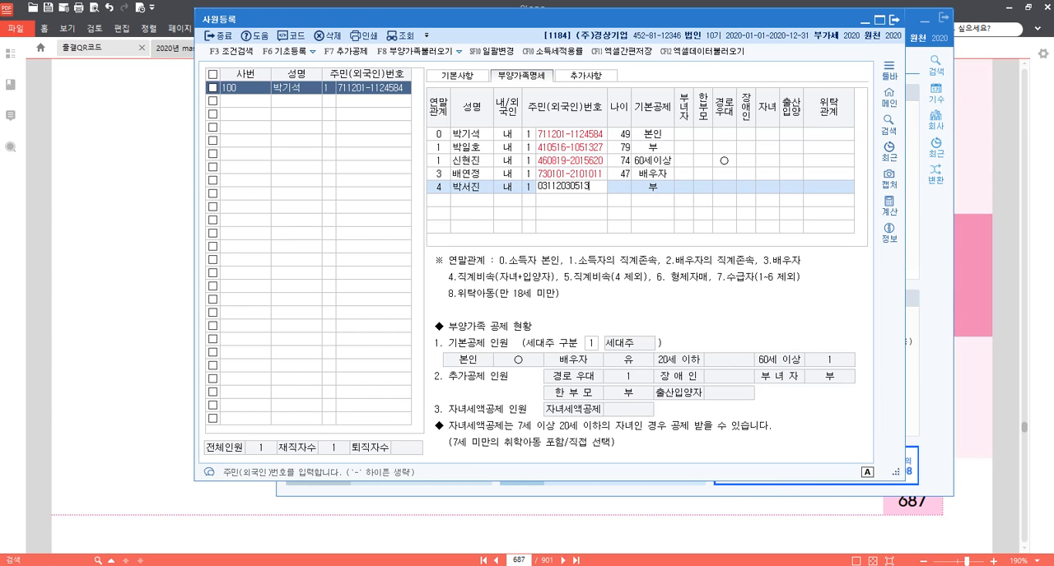
pyautogui.press('Return')
pyautogui.press('Return')
pyautogui.press('Return')
pyautogui.press('Return')
pyautogui.press('Return')
pyautogui.press('Return')
pyautogui.press('Return')
pyautogui.press('Return')
pyautogui.press('Return')
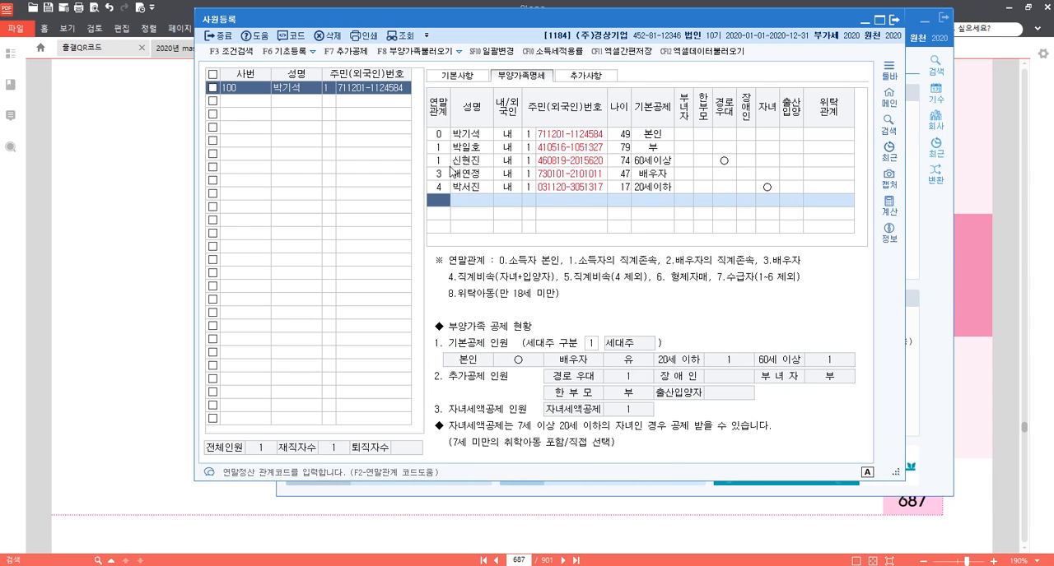
# Add the daughter with relation code 4, her name, domestic status and resident registration number, and open the father's basic deduction options.
pyautogui.write('4')
pyautogui.press('Return')
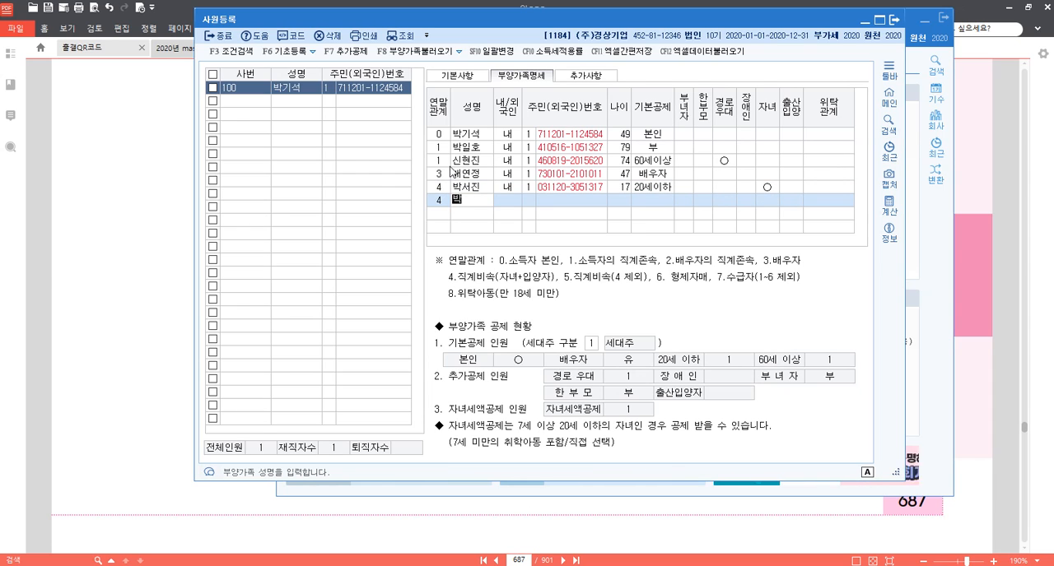
pyautogui.press('Return')
pyautogui.press('Return')
pyautogui.press('Return')
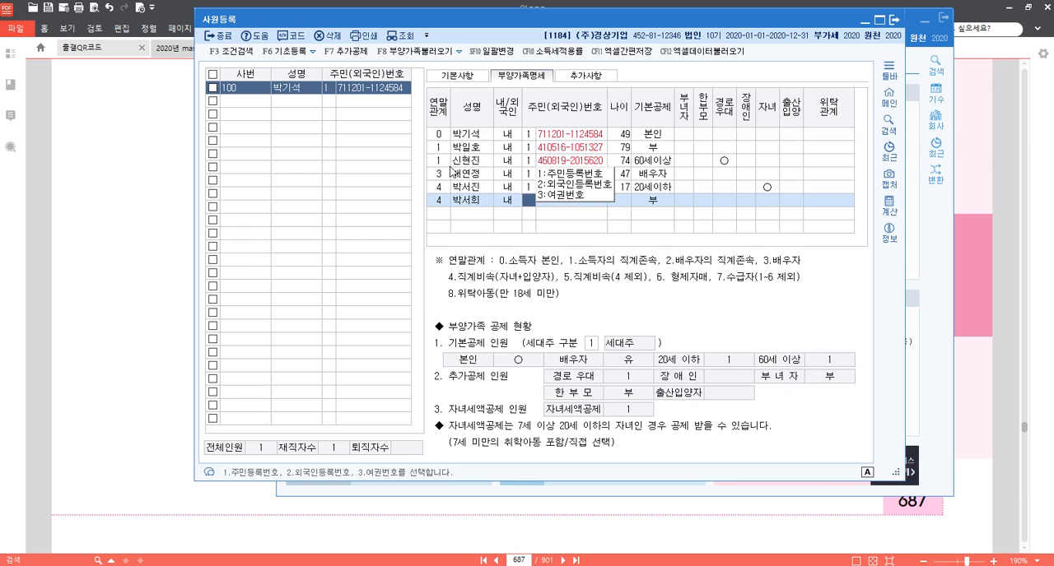
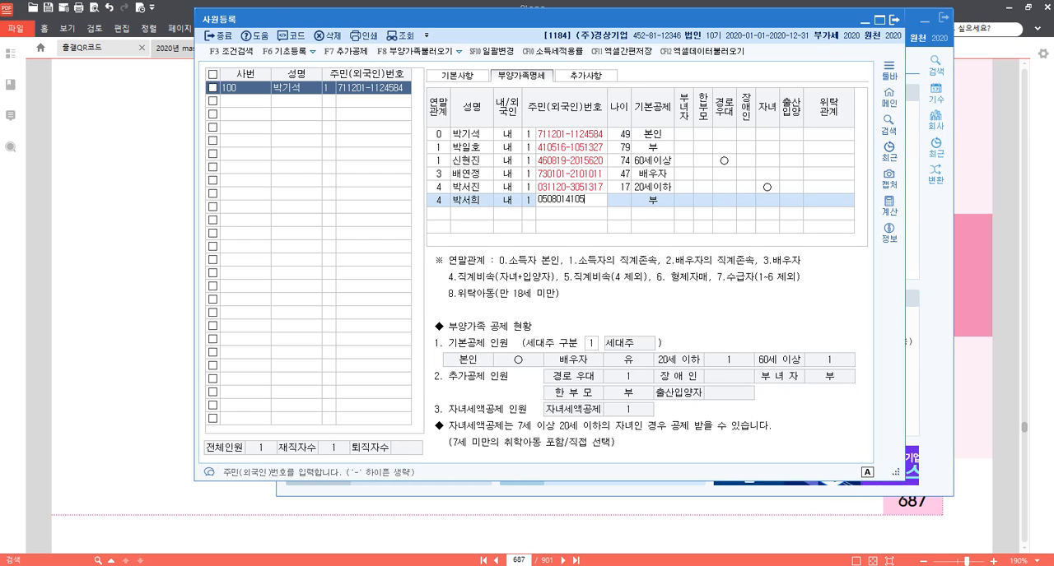
pyautogui.press('Return')
pyautogui.press('Return')
pyautogui.press('Return')
pyautogui.press('Return')
pyautogui.press('Return')
pyautogui.press('Return')
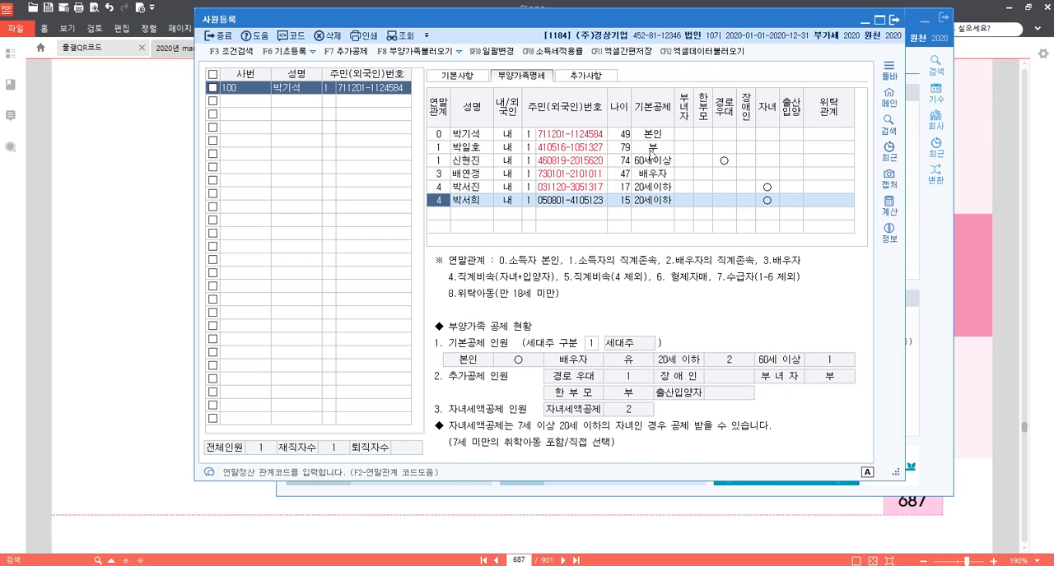
pyautogui.click(655, 148)
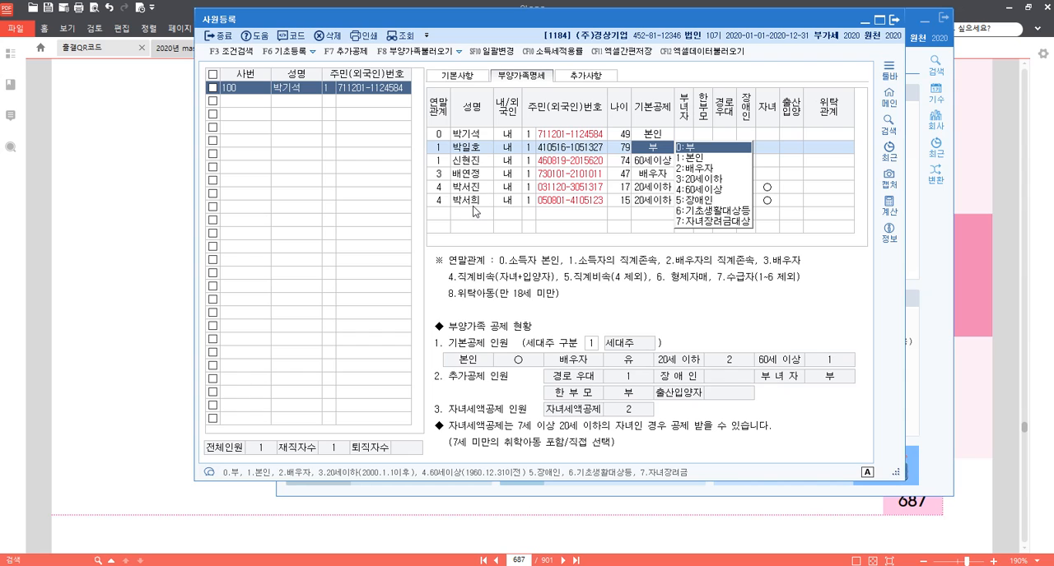
# Switch to the 알PDF problem text and strike through the spouse's graduate school tuition entry (배우자 대학원 수업료 6,000,000원) on page 688.
pyautogui.click(135, 279)
pyautogui.scroll(-10, 473, 333)
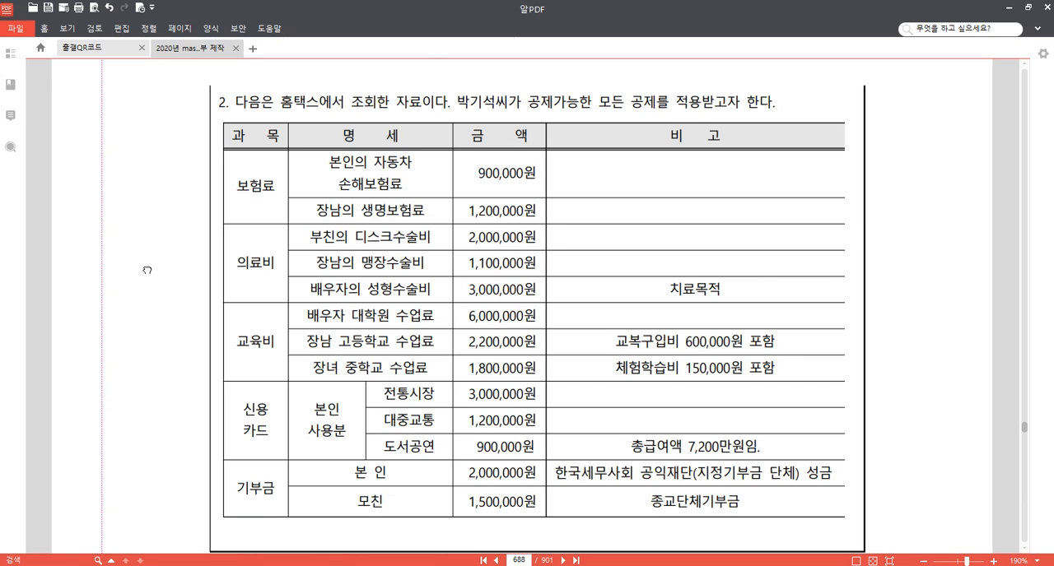
pyautogui.scroll(-1, 145, 256)
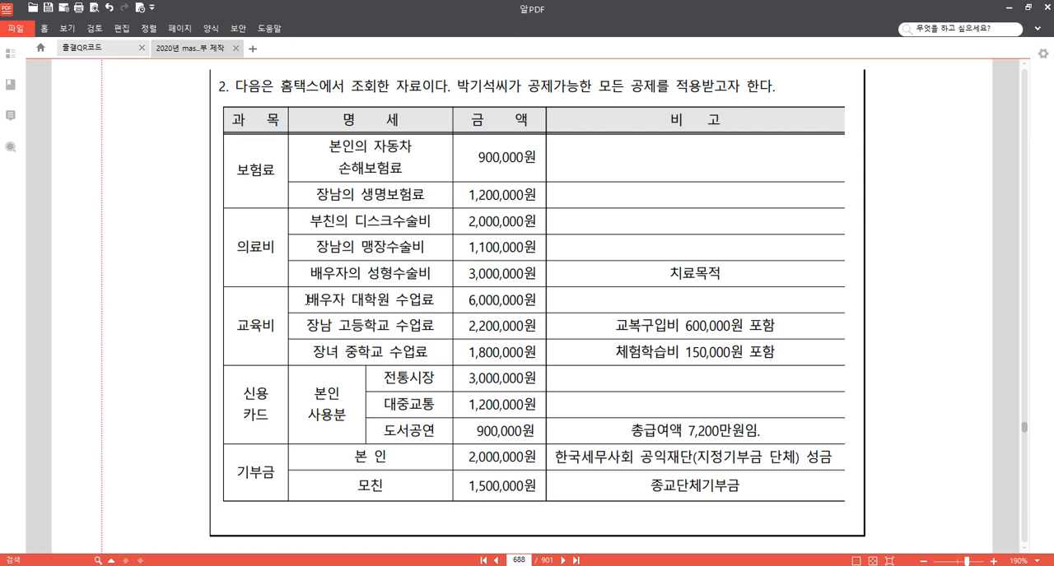
pyautogui.moveTo(307, 300); pyautogui.dragTo(536, 301)
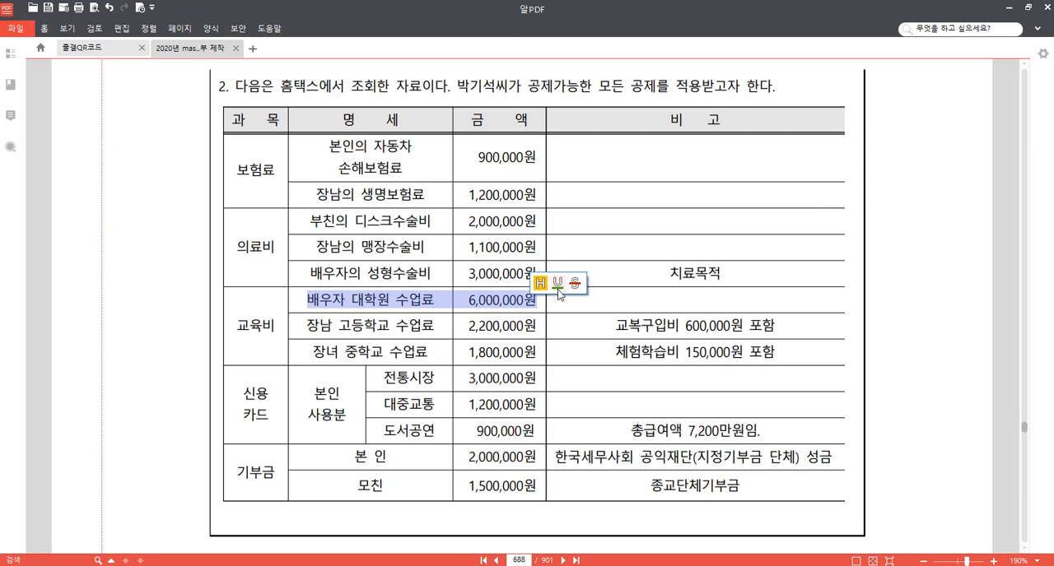
pyautogui.click(574, 283)
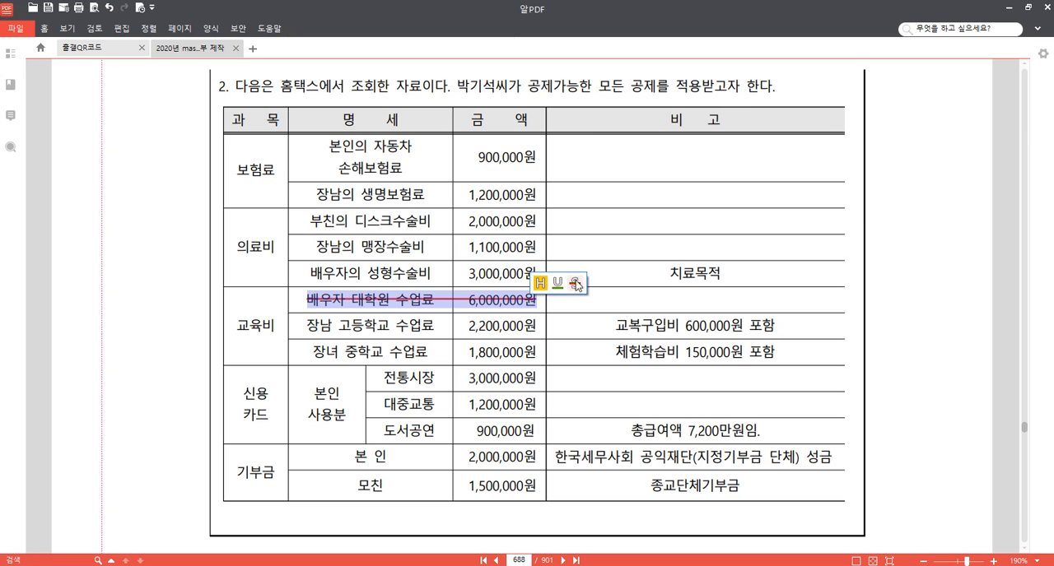
pyautogui.click(389, 330)
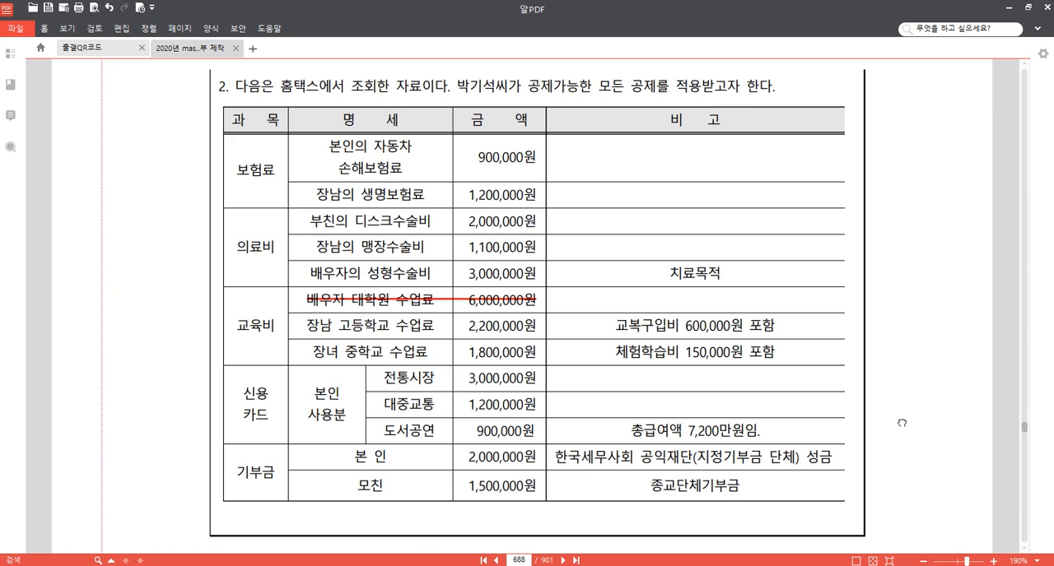
# Underline the total salary remark 총급여액 7,200만원임 in the credit card rows.
pyautogui.scroll(-2, 580, 353)
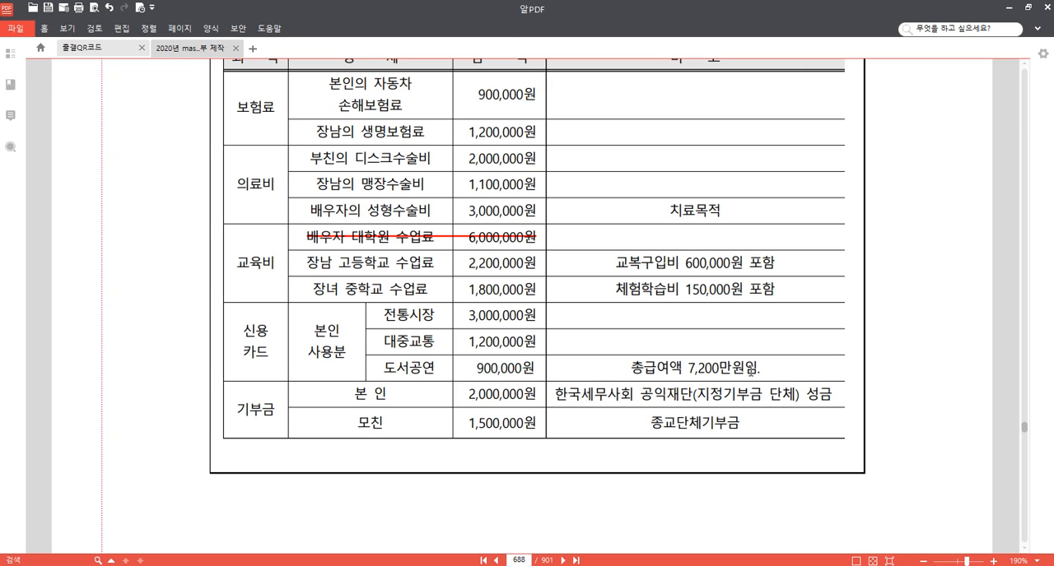
pyautogui.moveTo(754, 368); pyautogui.dragTo(634, 366)
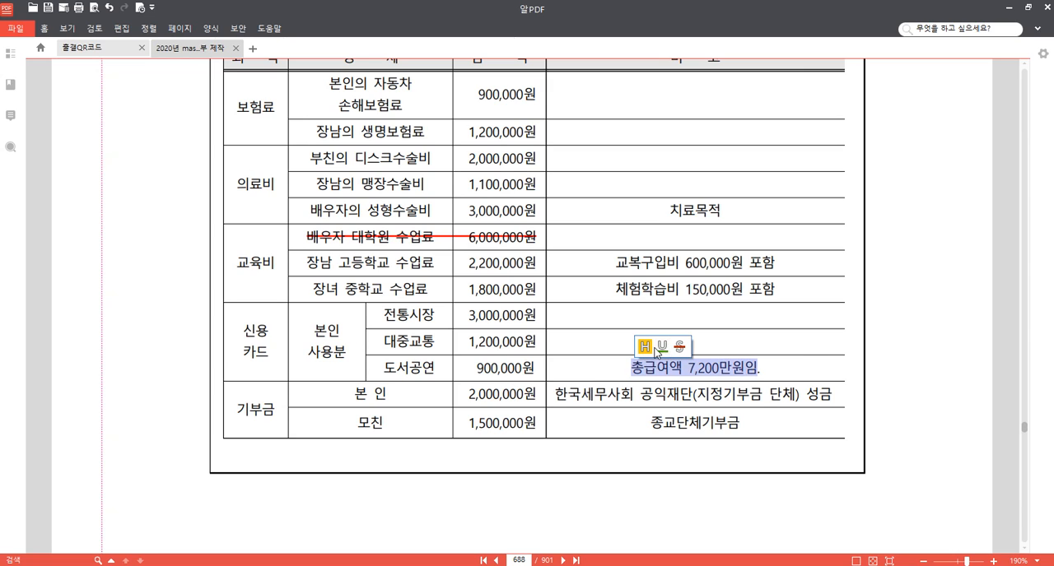
pyautogui.click(663, 346)
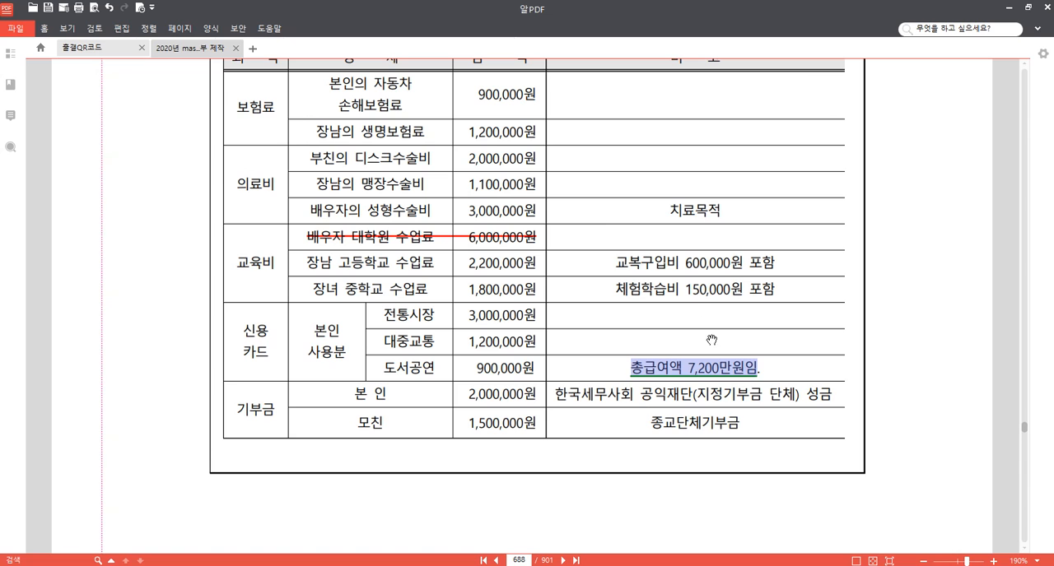
# Switch to KcLep, open 연말정산추가자료입력 and load employee 100, enlarging the window.
pyautogui.moveTo(437, 565)
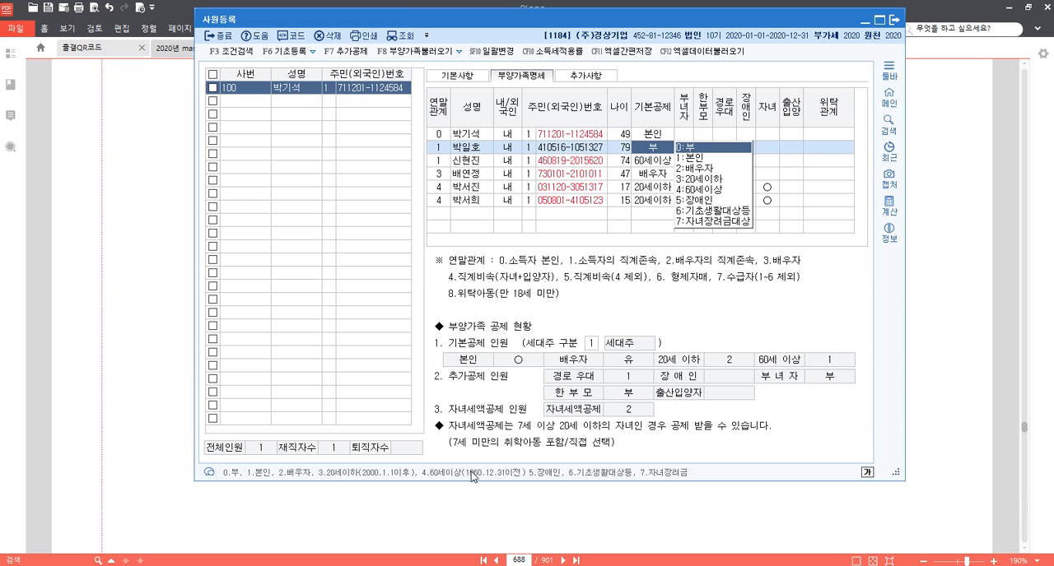
pyautogui.moveTo(371, 565)
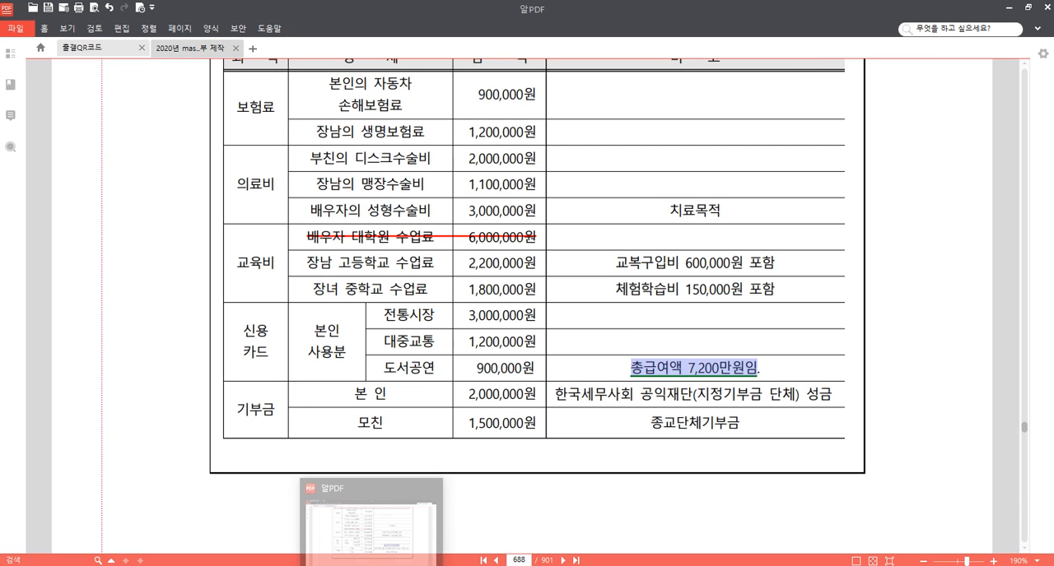
pyautogui.click(403, 565)
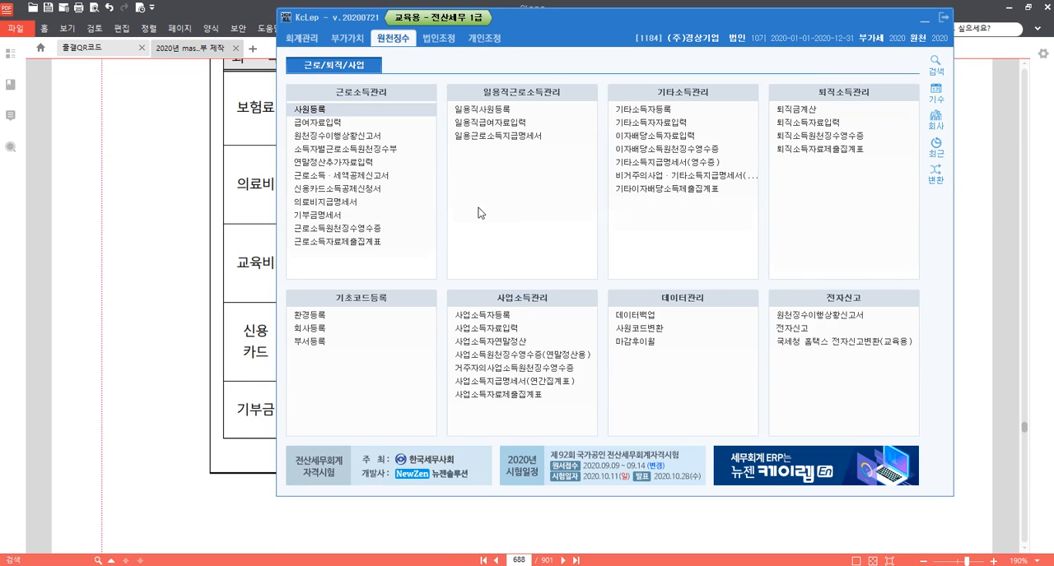
pyautogui.click(378, 163)
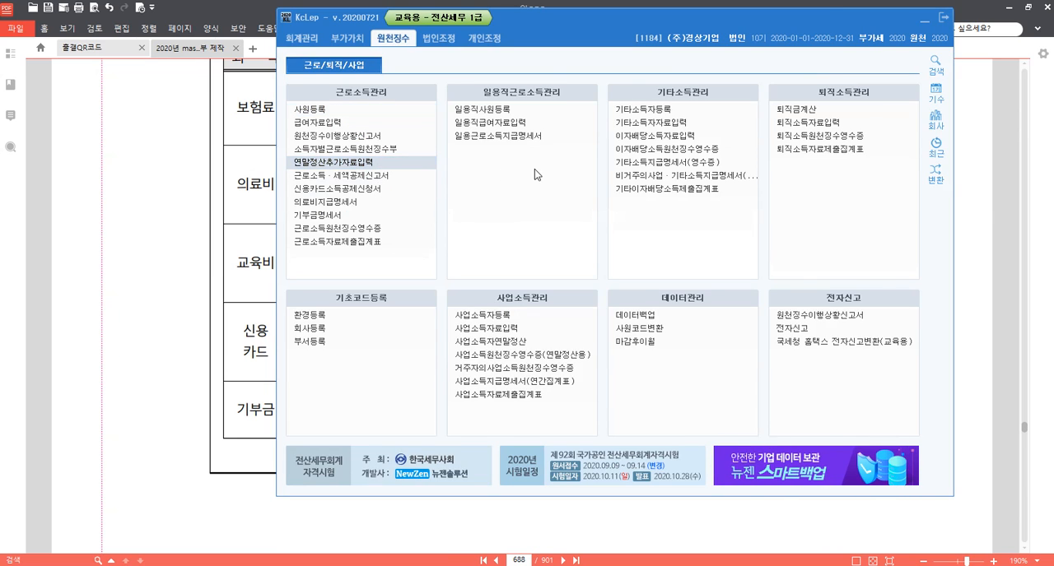
pyautogui.press('F2')
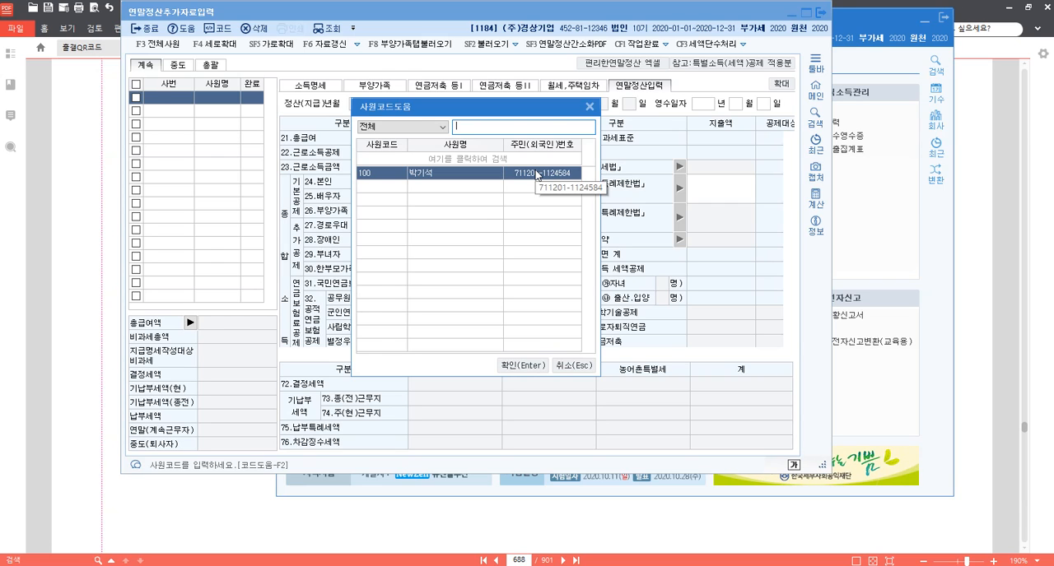
pyautogui.doubleClick(536, 173)
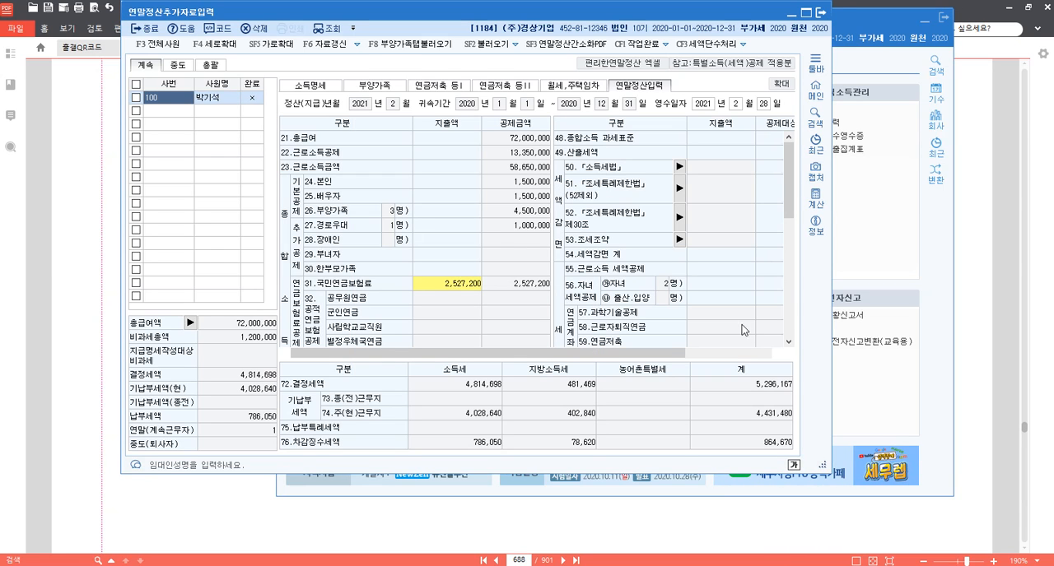
pyautogui.moveTo(823, 467); pyautogui.dragTo(978, 541)
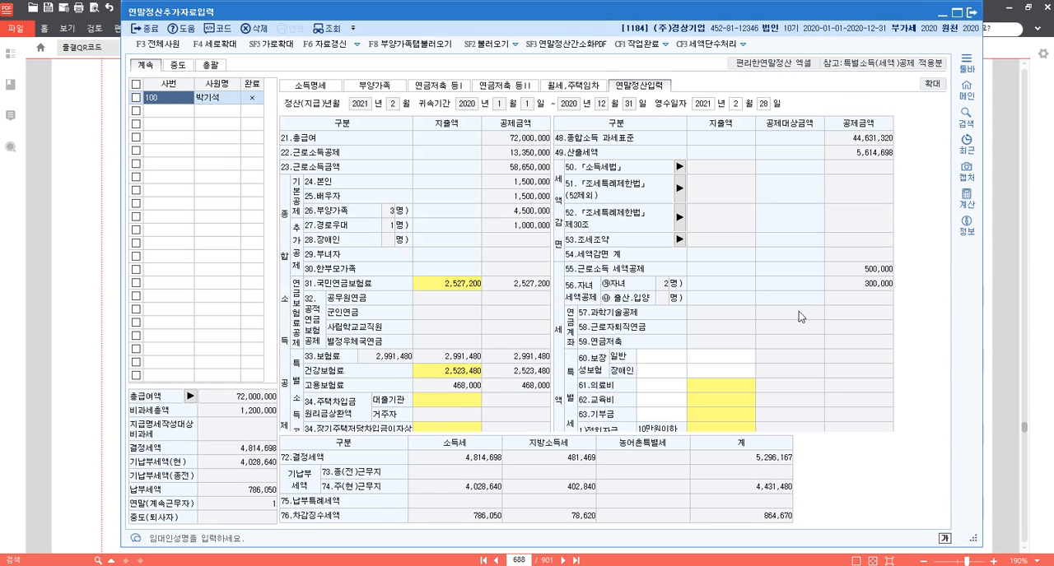
# Enter 2,100,000 as the expenditure (지출액) for general guarantee insurance (60.보장성보험 일반).
pyautogui.click(731, 359)
pyautogui.scroll(-4, 741, 359)
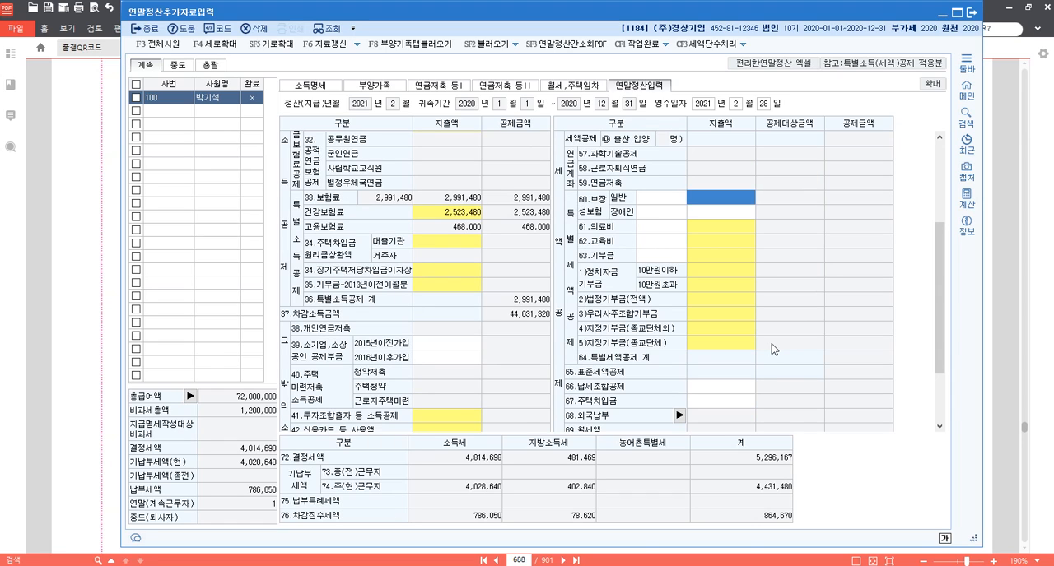
pyautogui.write('2100000')
pyautogui.press('Return')
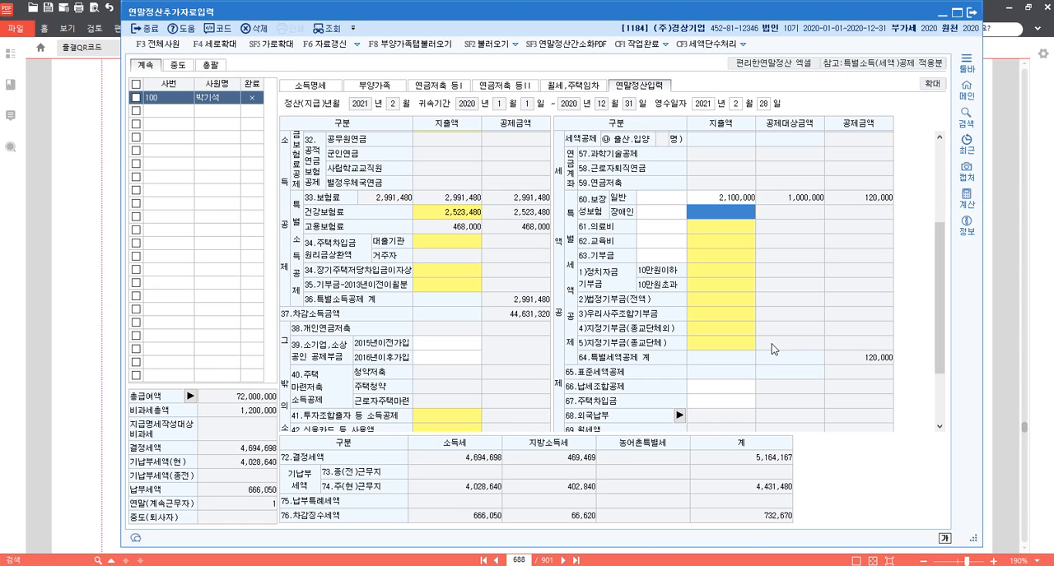
# Enter medical expenses (61.의료비) of 2,000,000 for 본인,65세 이상자 and 4,100,000 for 그 밖의 공제대상자.
pyautogui.click(734, 230)
pyautogui.click(491, 250)
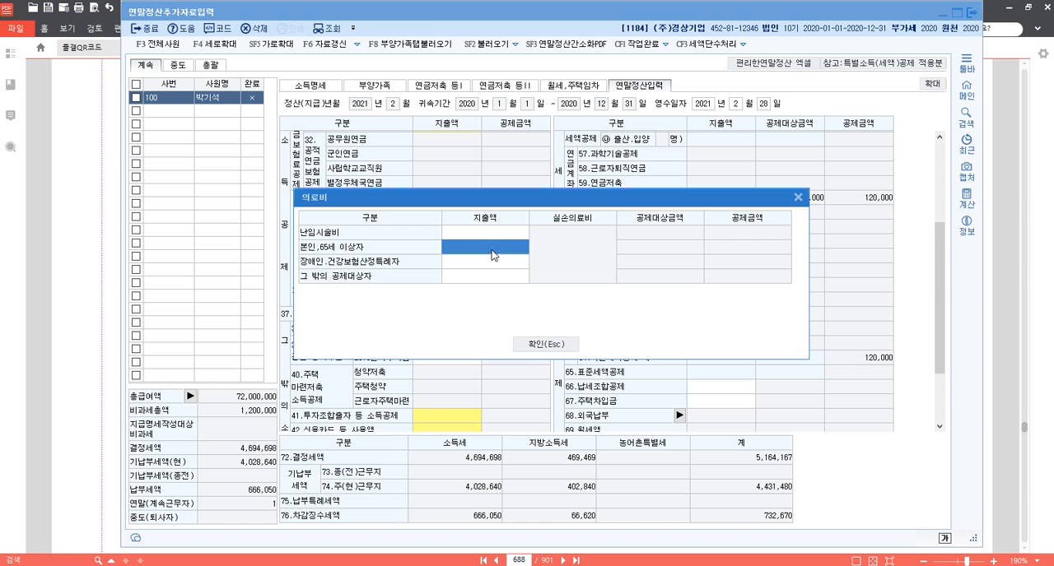
pyautogui.write('2000000')
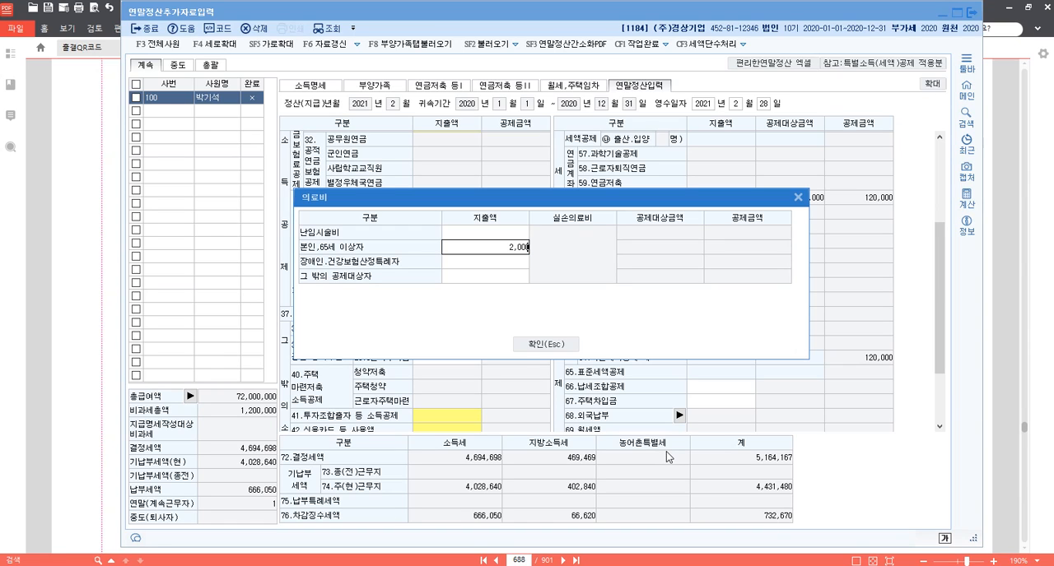
pyautogui.press('Return')
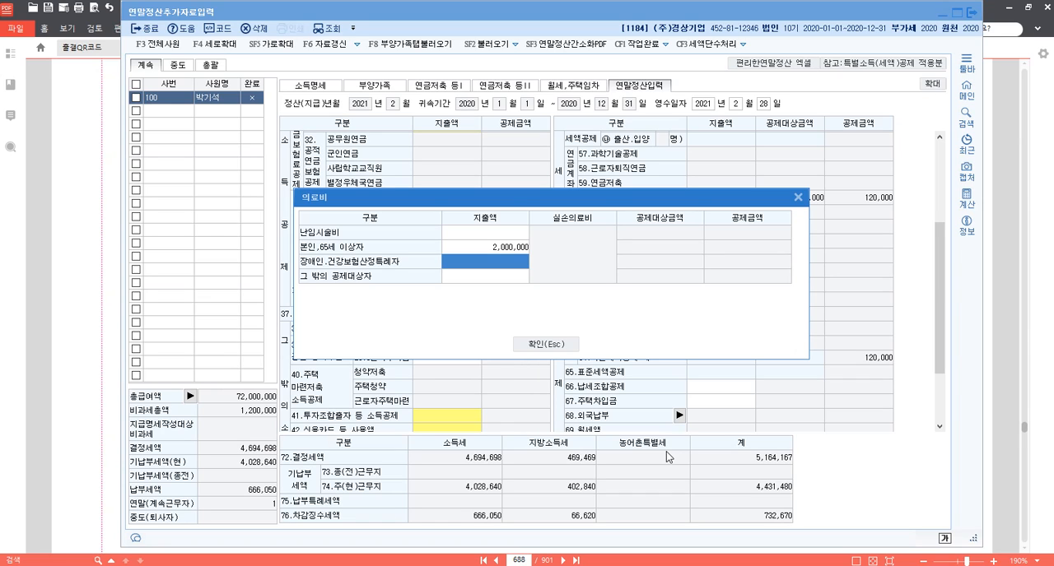
pyautogui.press('Return')
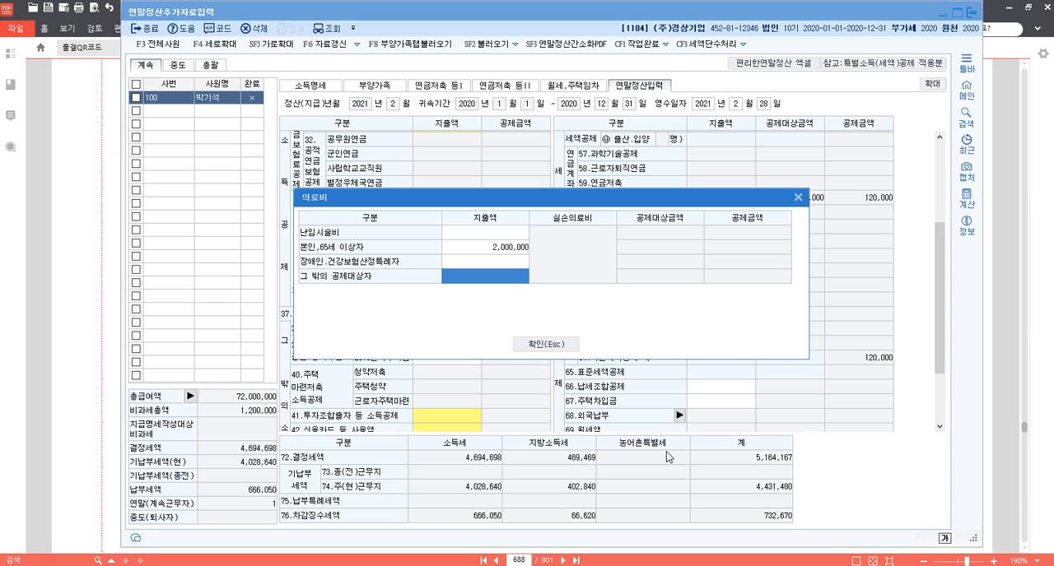
pyautogui.write('4,100,000')
pyautogui.press('Return')
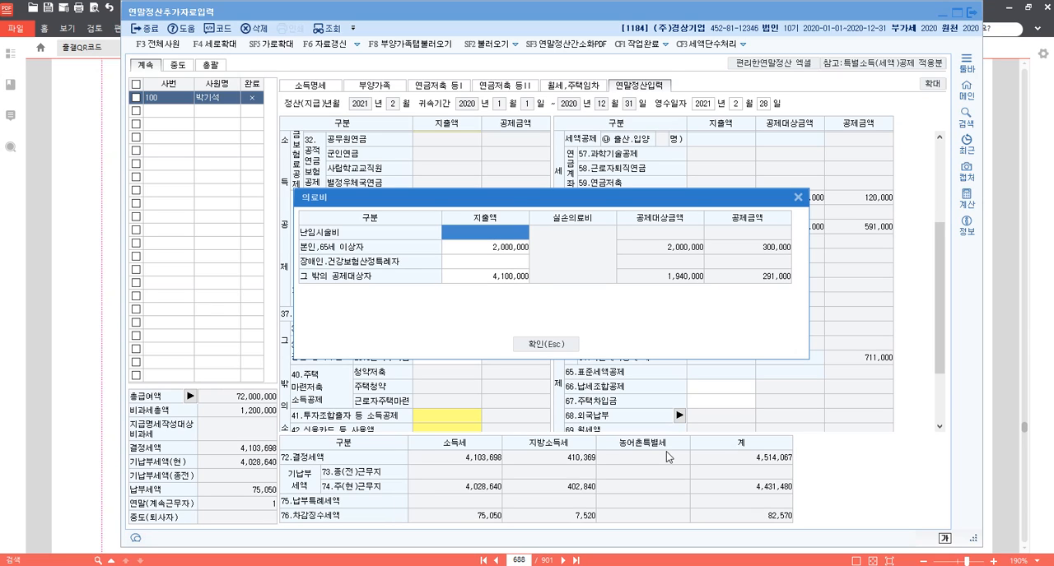
pyautogui.press('Return')
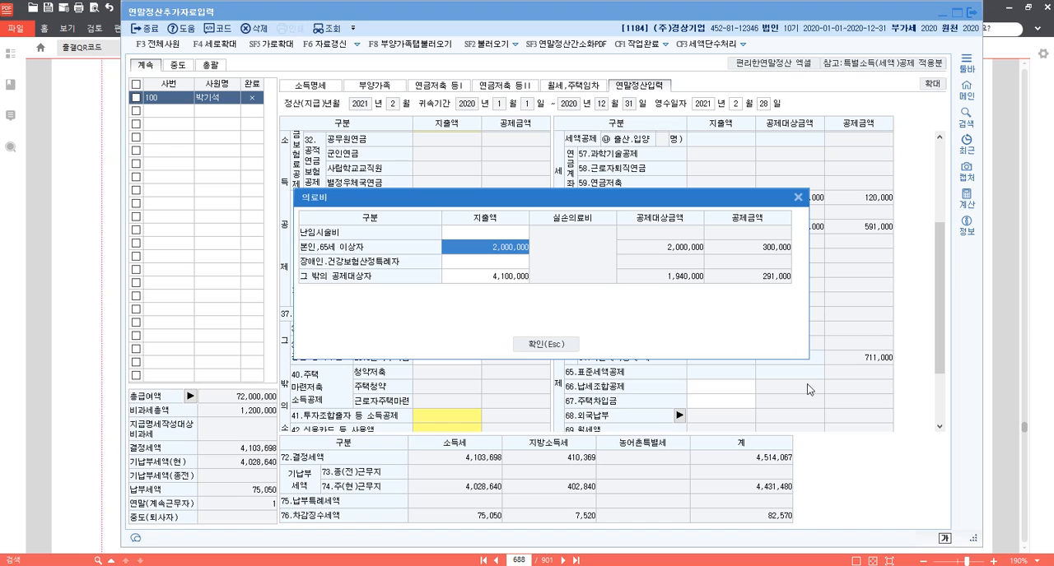
pyautogui.click(522, 278)
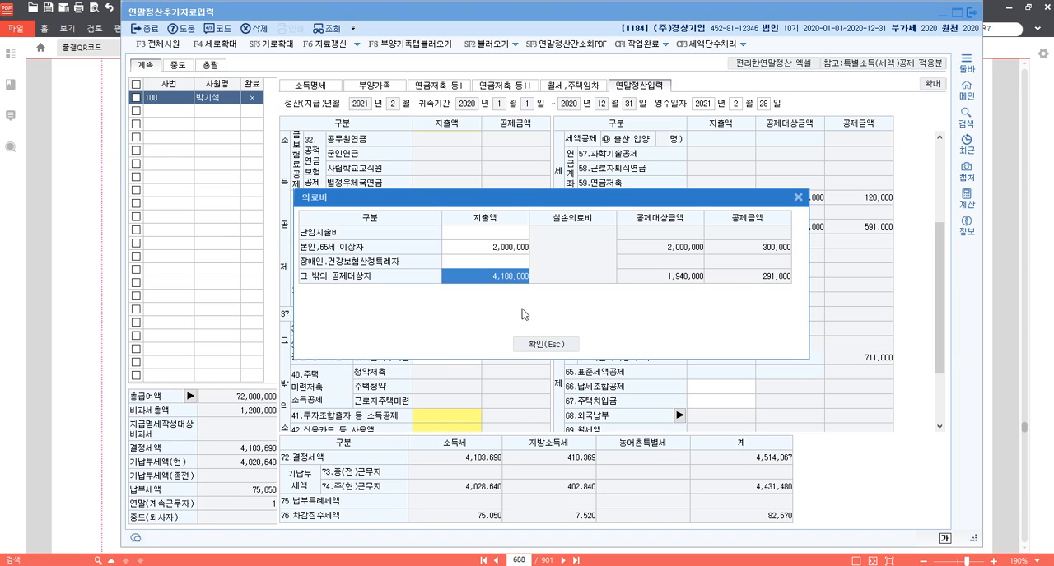
pyautogui.click(545, 345)
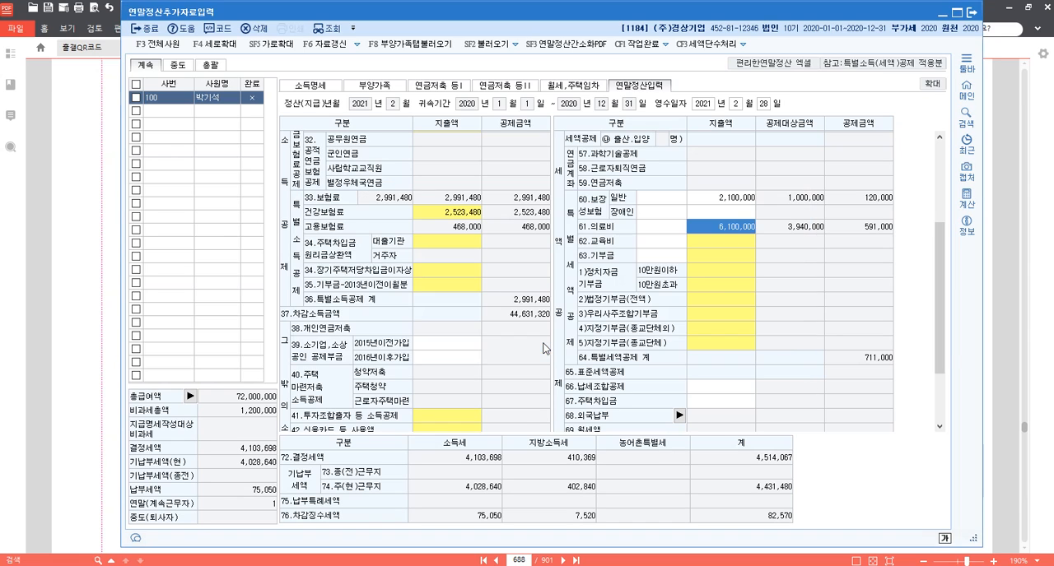
# Enter education expenses (62.교육비) for 초중고 as two entries of 2,100,000 and 1,800,000.
pyautogui.click(723, 244)
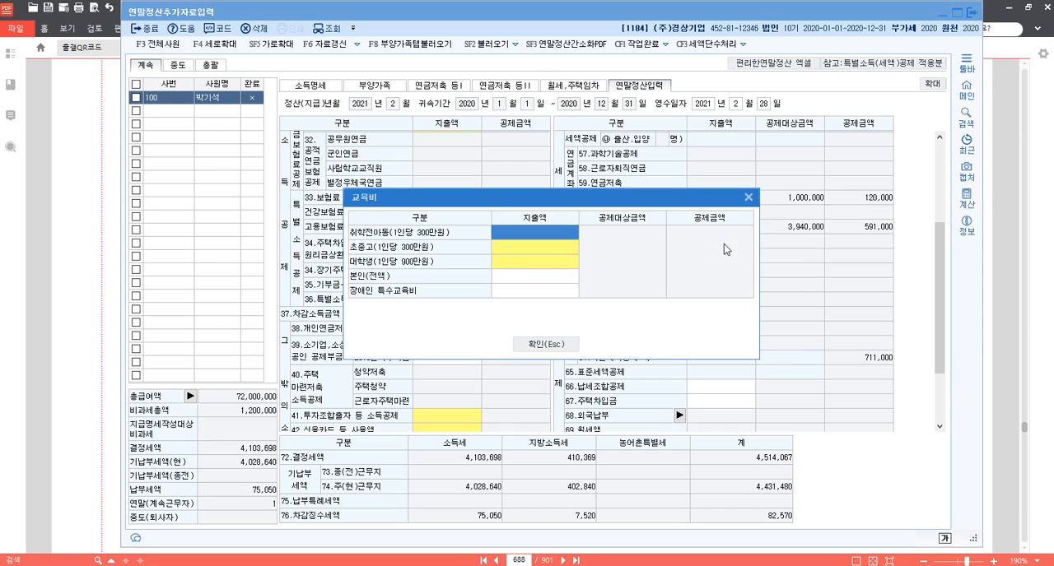
pyautogui.click(536, 250)
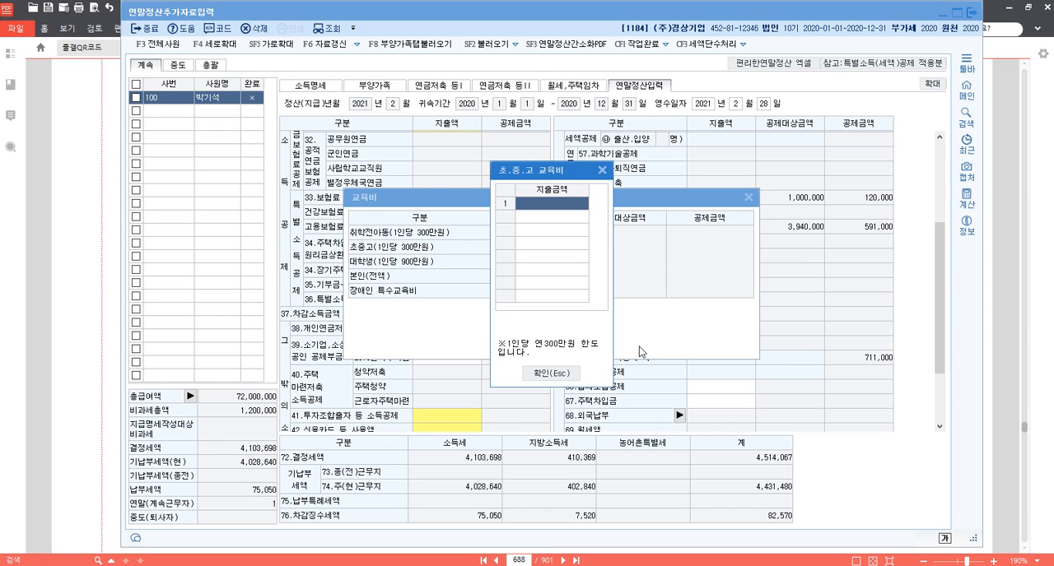
pyautogui.write('2100000')
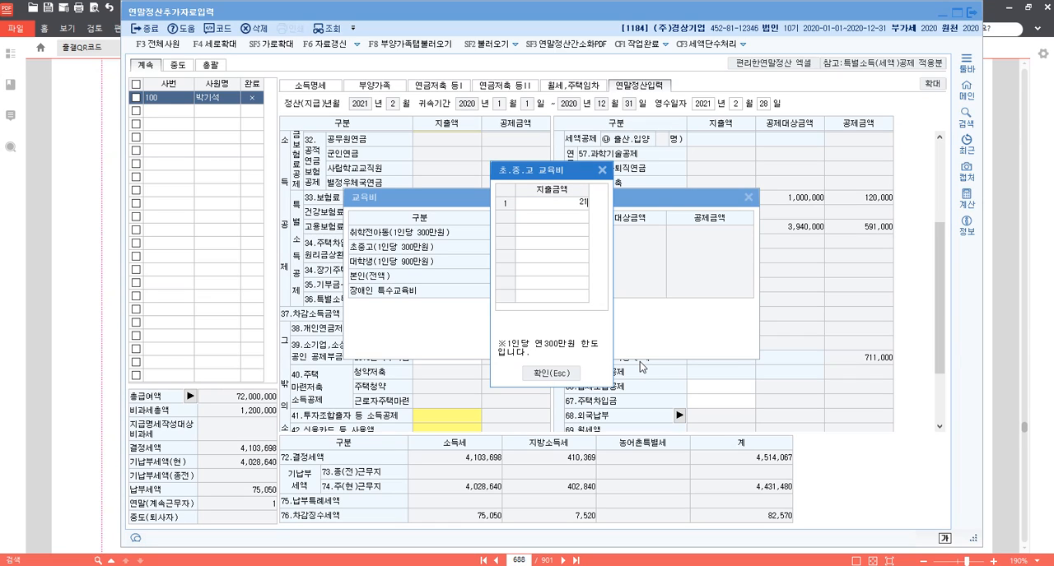
pyautogui.press('Return')
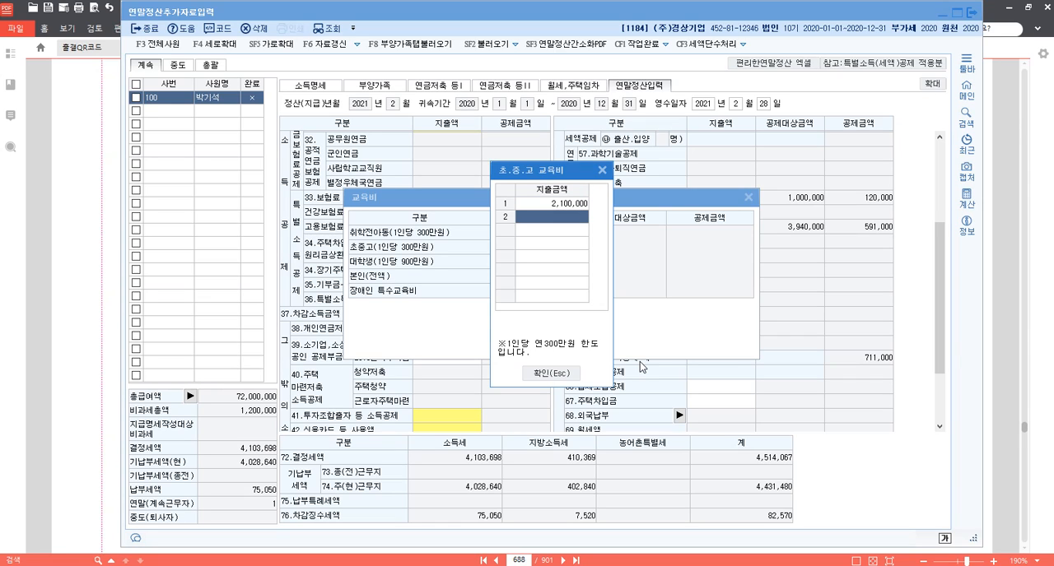
pyautogui.write('1800000')
pyautogui.press('Return')
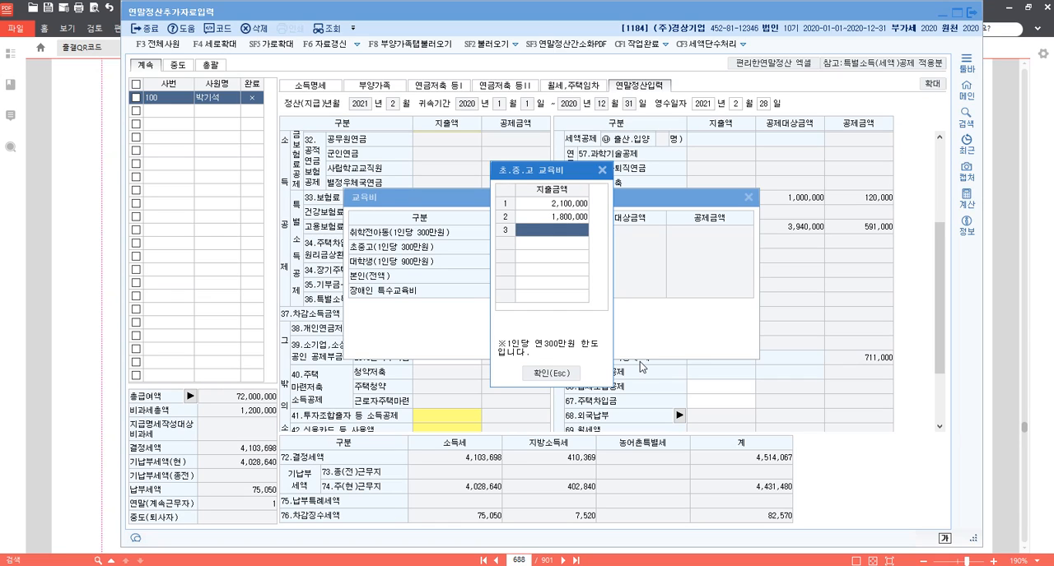
pyautogui.click(553, 373)
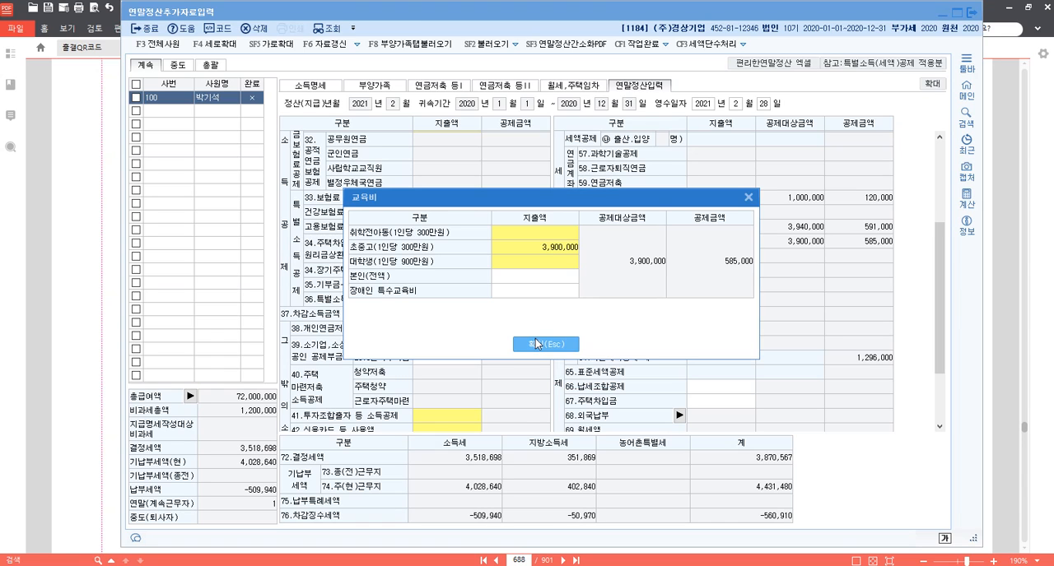
pyautogui.click(539, 345)
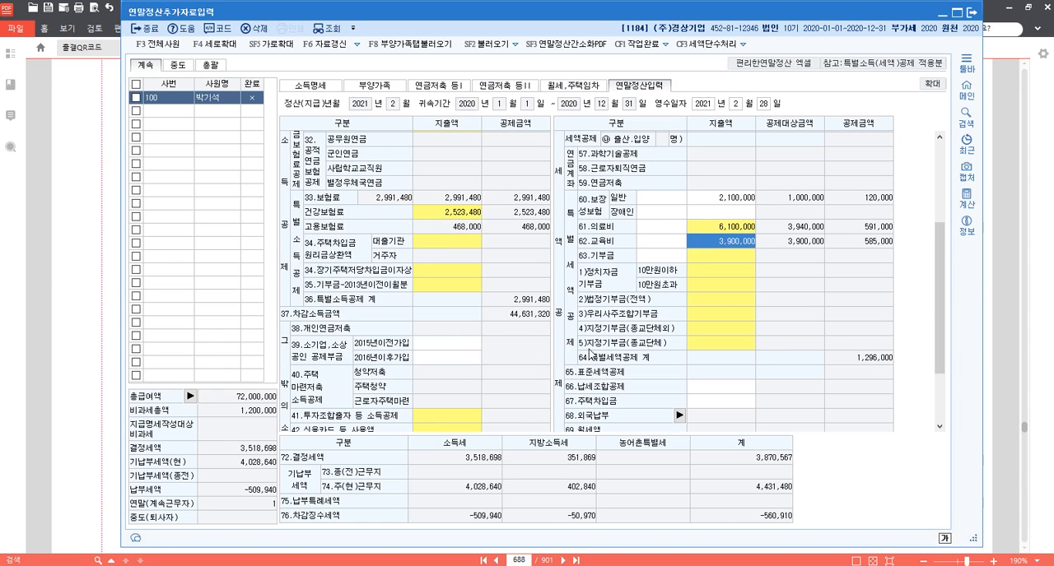
# Enter card spending (42.신용카드 등 사용액): 3,000,000 for 전통시장, 1,200,000 for 대중교통 and 900,000 for 신용카드.
pyautogui.scroll(-2, 445, 366)
pyautogui.click(437, 343)
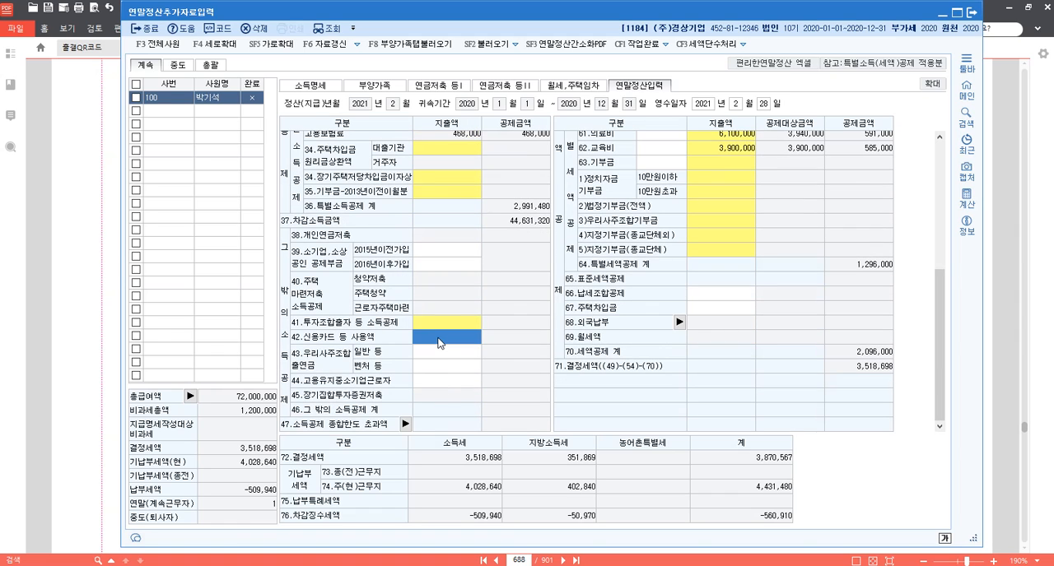
pyautogui.doubleClick(437, 342)
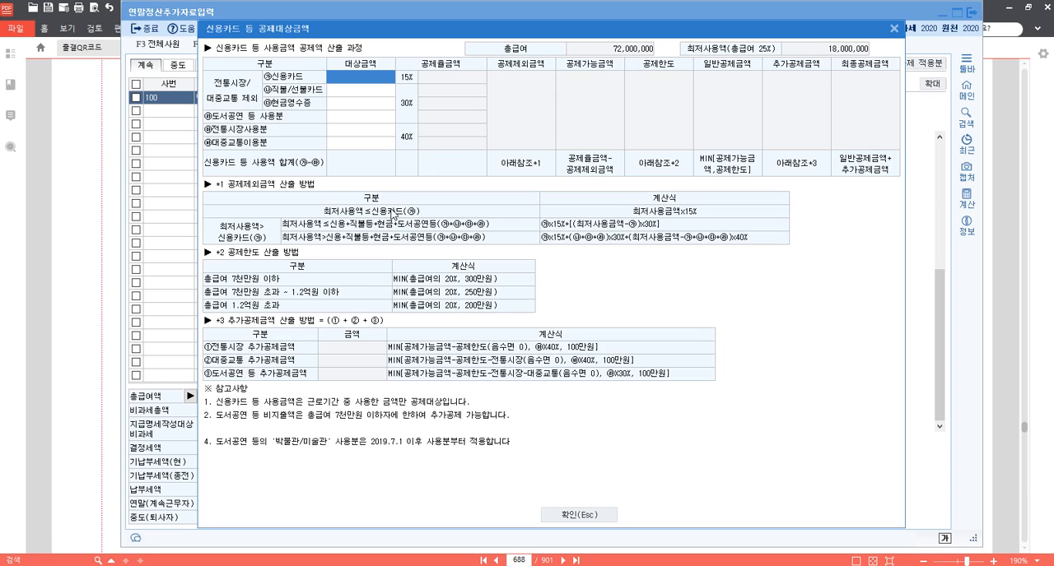
pyautogui.click(368, 134)
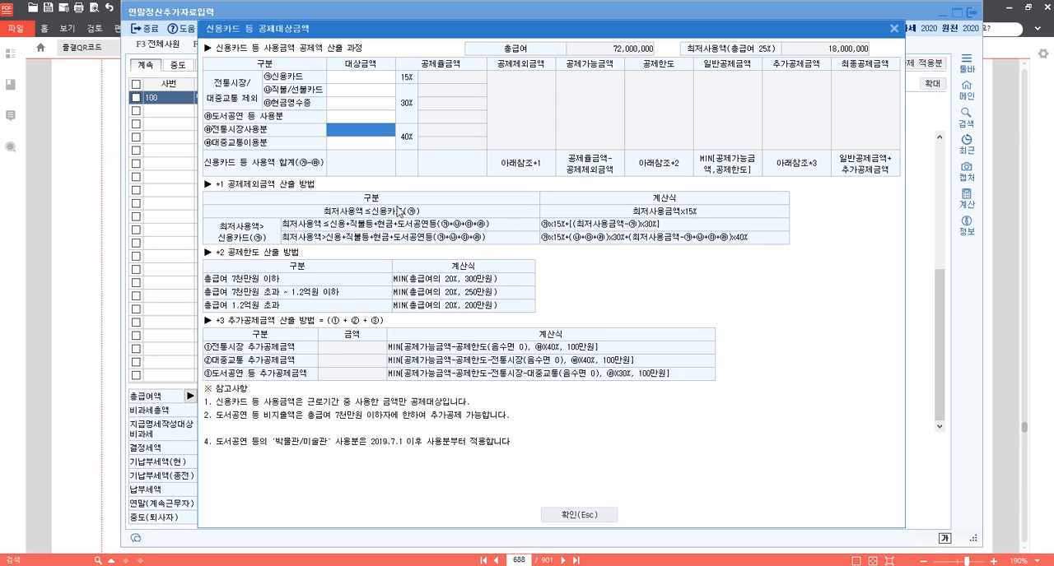
pyautogui.write('3000000')
pyautogui.press('Return')
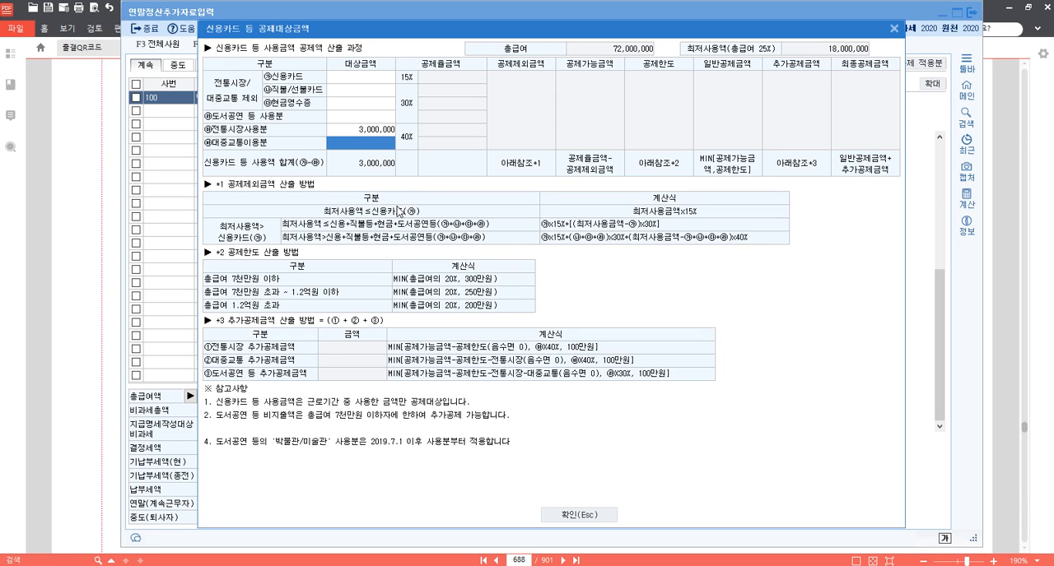
pyautogui.write('1,200,000')
pyautogui.press('Return')
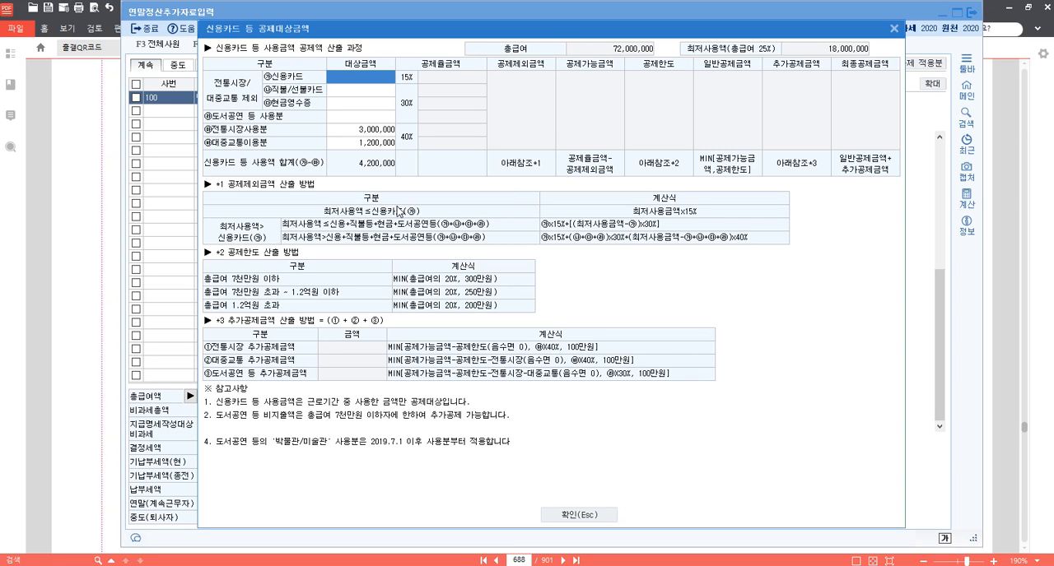
pyautogui.write('9000000')
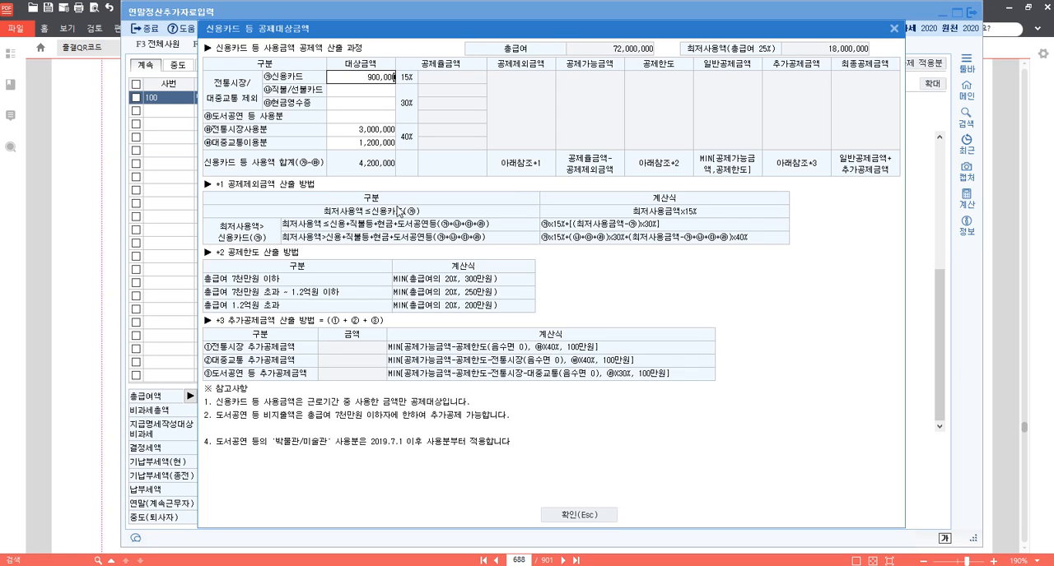
pyautogui.press('Return')
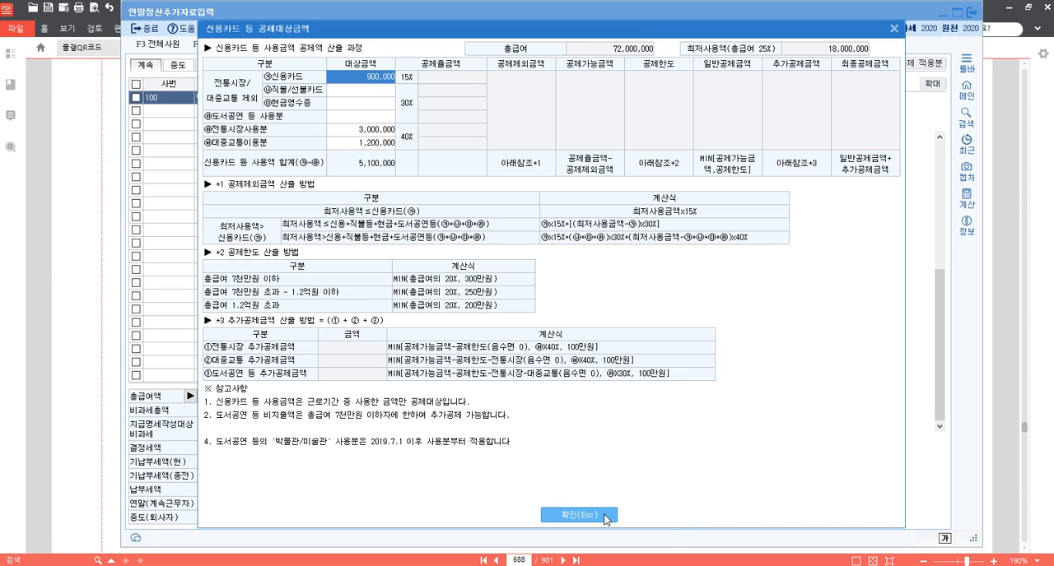
pyautogui.click(579, 515)
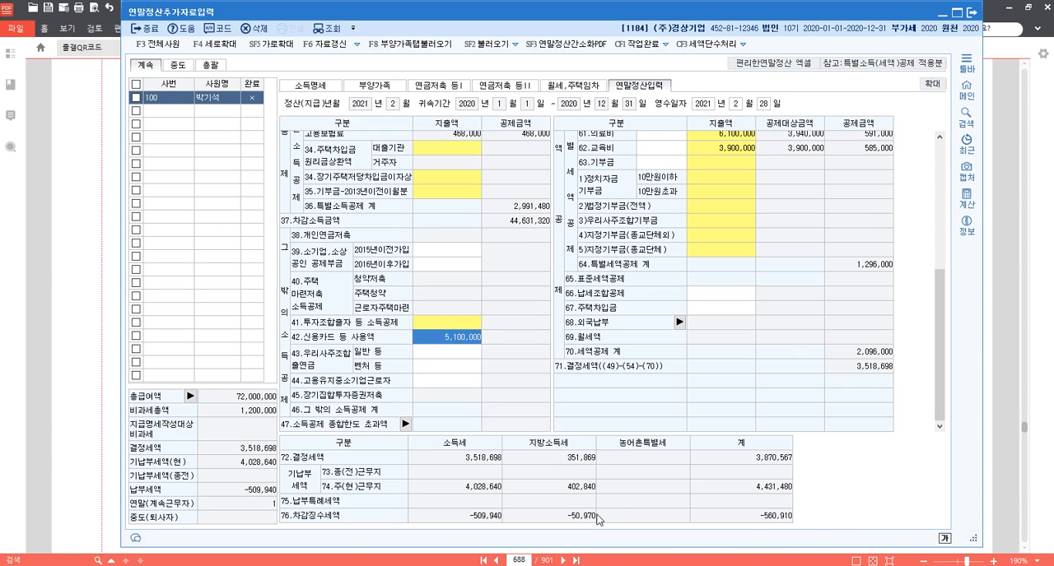
# Enter donations (63.기부금) of 2,000,000 for 종교단체외 당해기부금 and 1,500,000 for 종교단체 당해기부금.
pyautogui.click(736, 203)
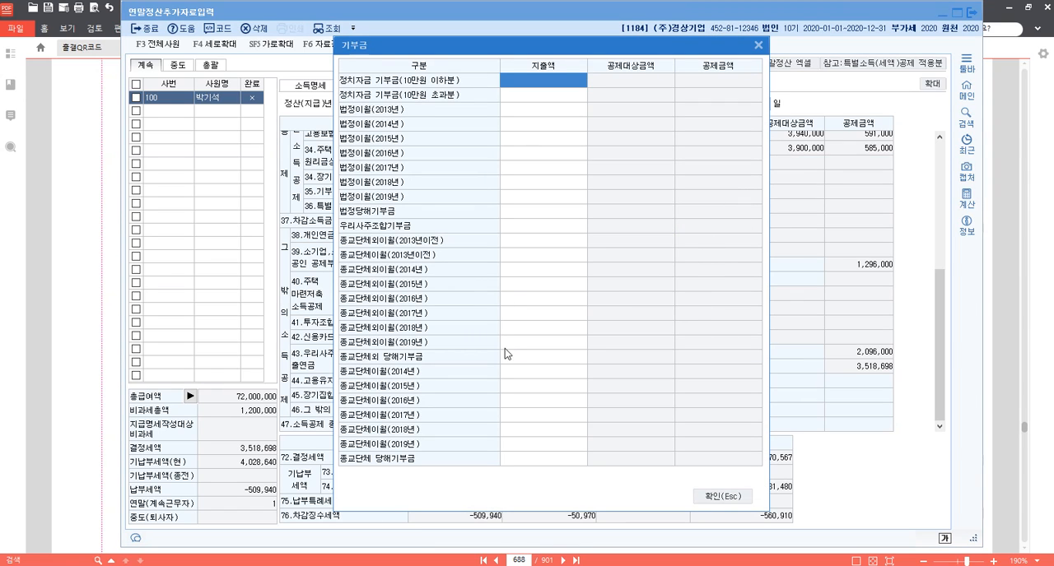
pyautogui.click(530, 358)
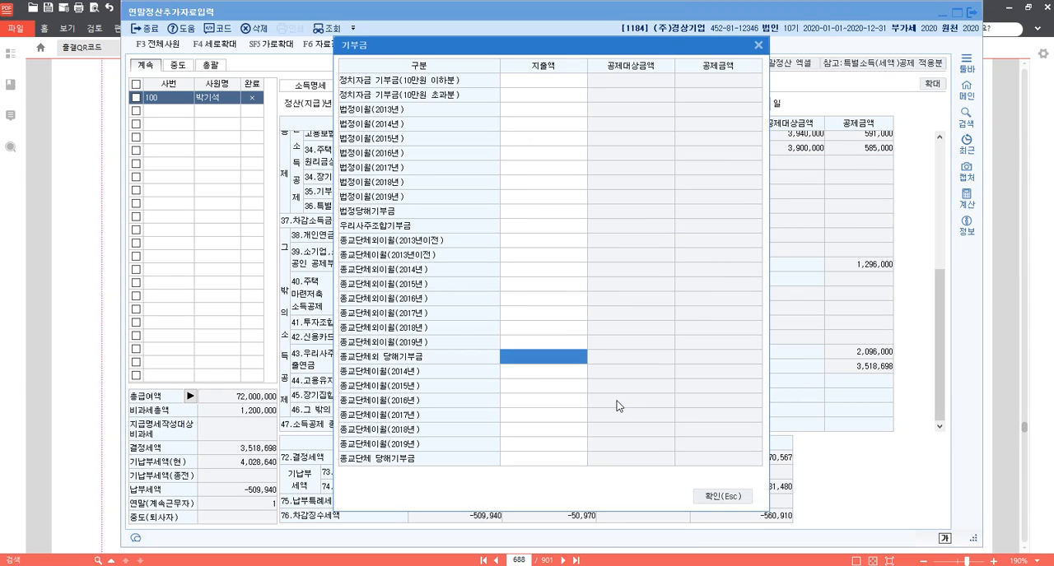
pyautogui.write('2000000')
pyautogui.press('Return')
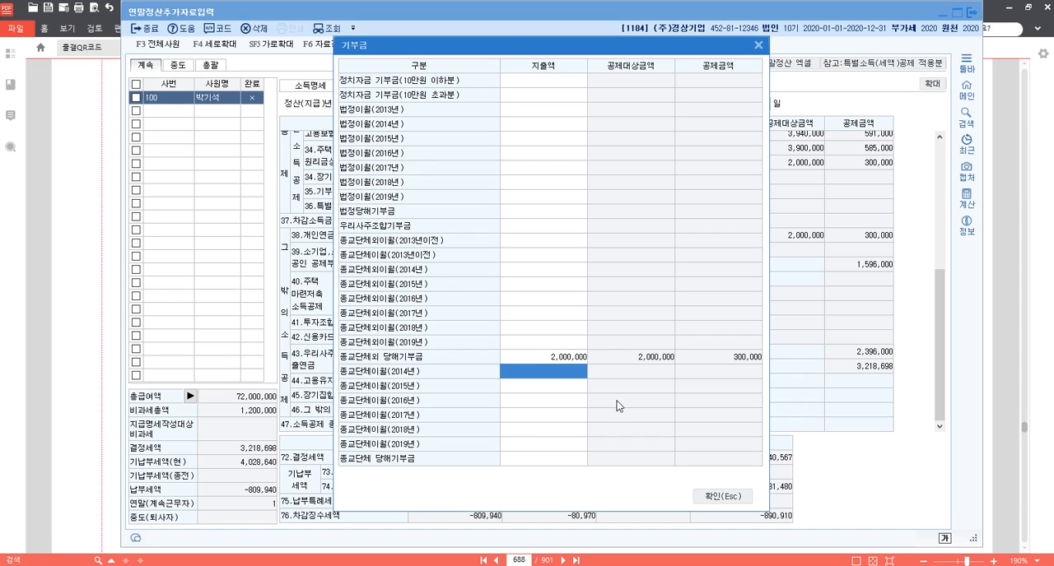
pyautogui.click(545, 458)
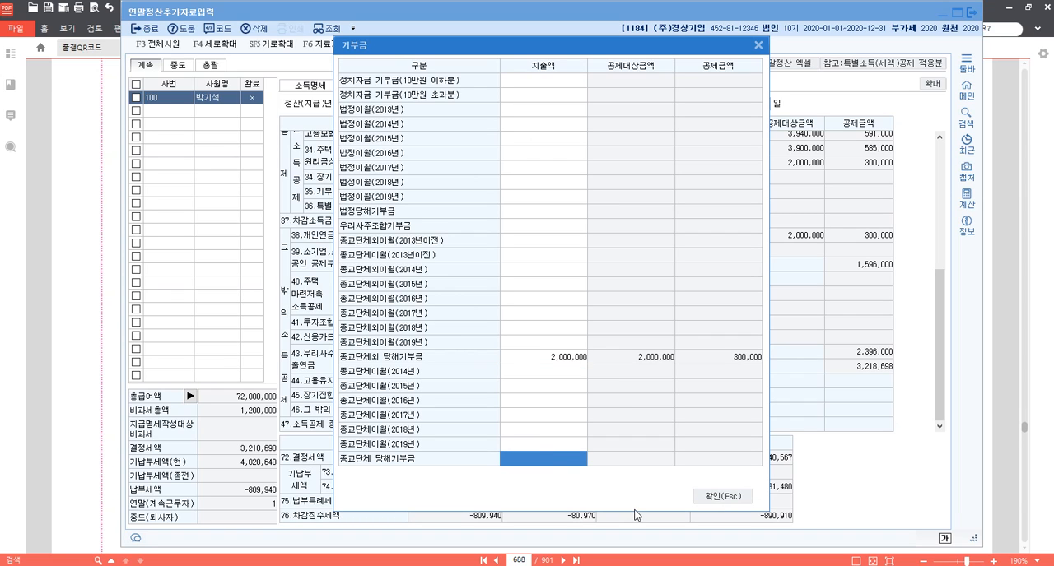
pyautogui.write('1,500,000')
pyautogui.press('Return')
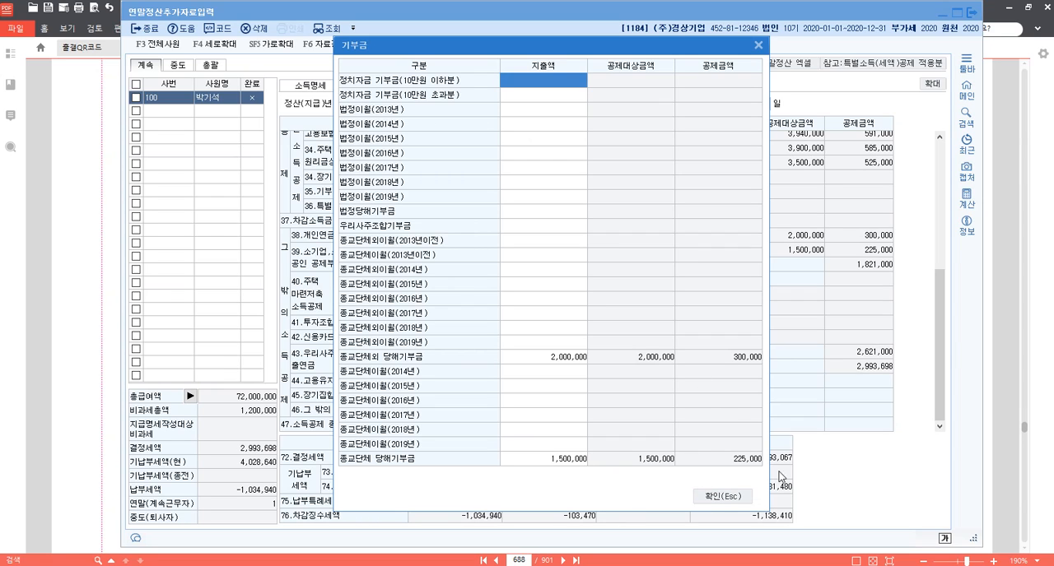
pyautogui.click(722, 497)
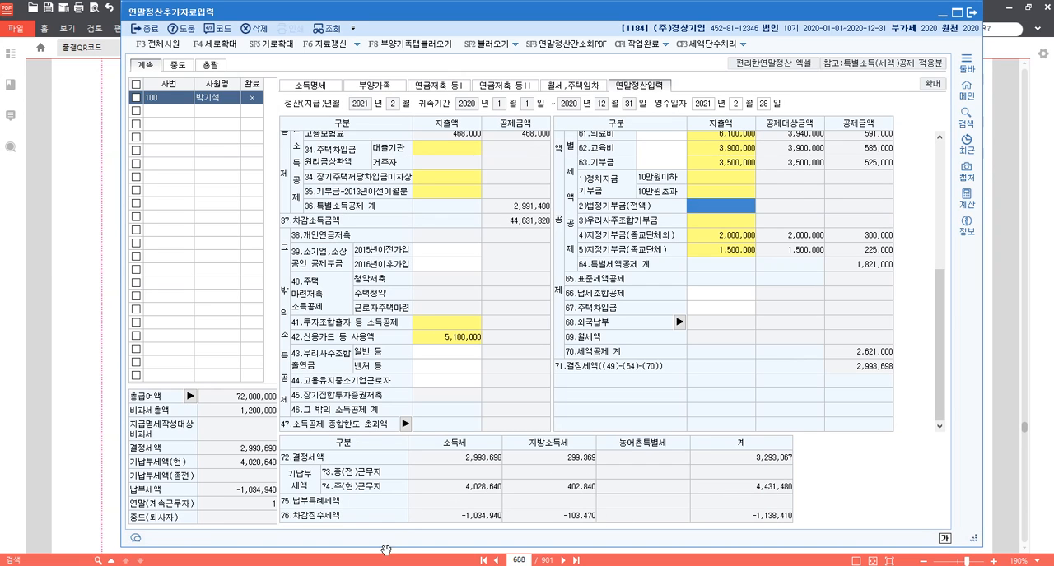
# Switch to the 메모장.hwp document and add the line "p.724 1187" below the p.687 entry.
pyautogui.moveTo(337, 565)
pyautogui.click(337, 520)
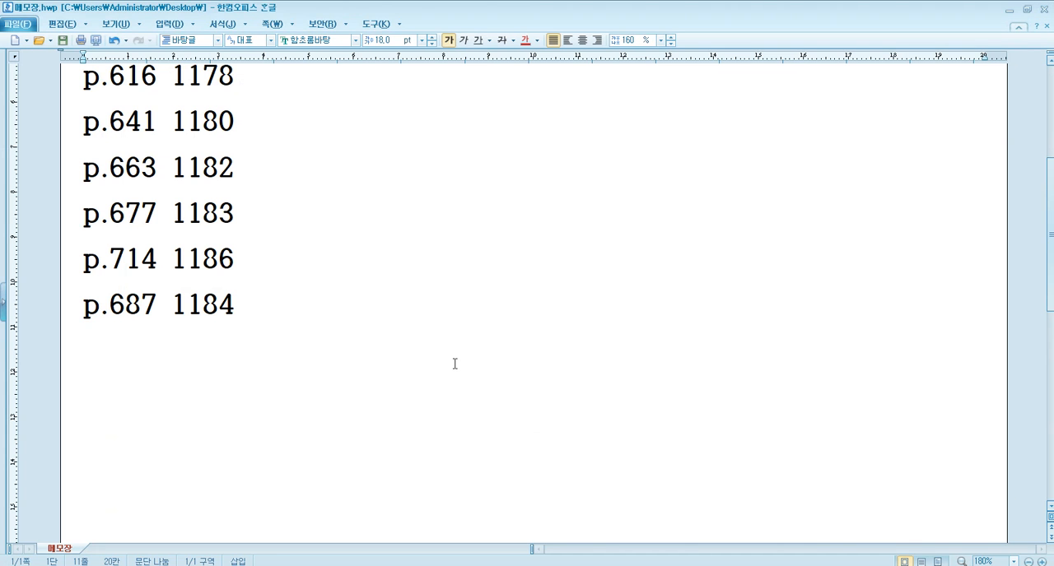
pyautogui.press('Return')
pyautogui.write('p.')
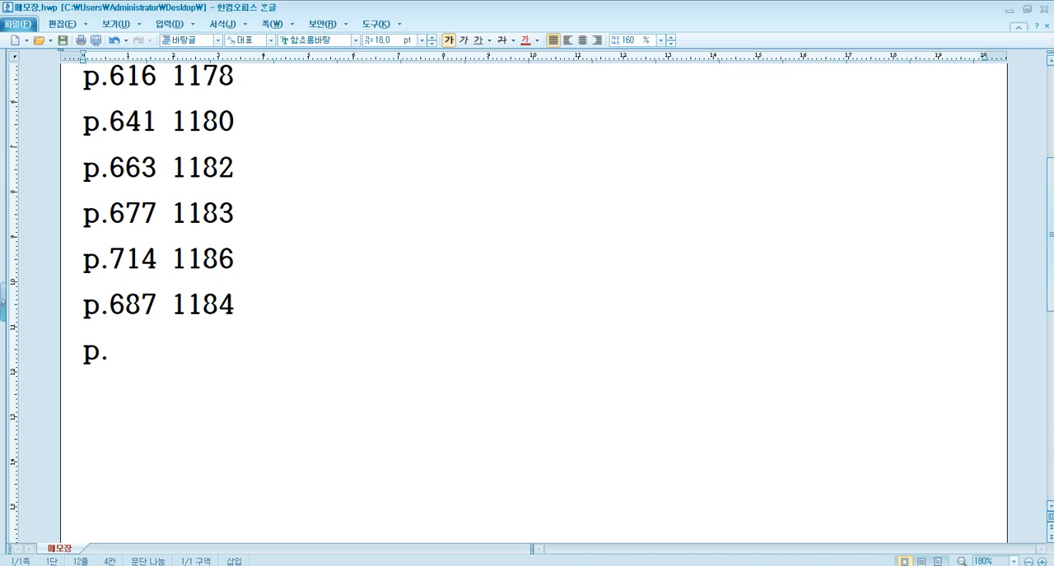
pyautogui.write('724')
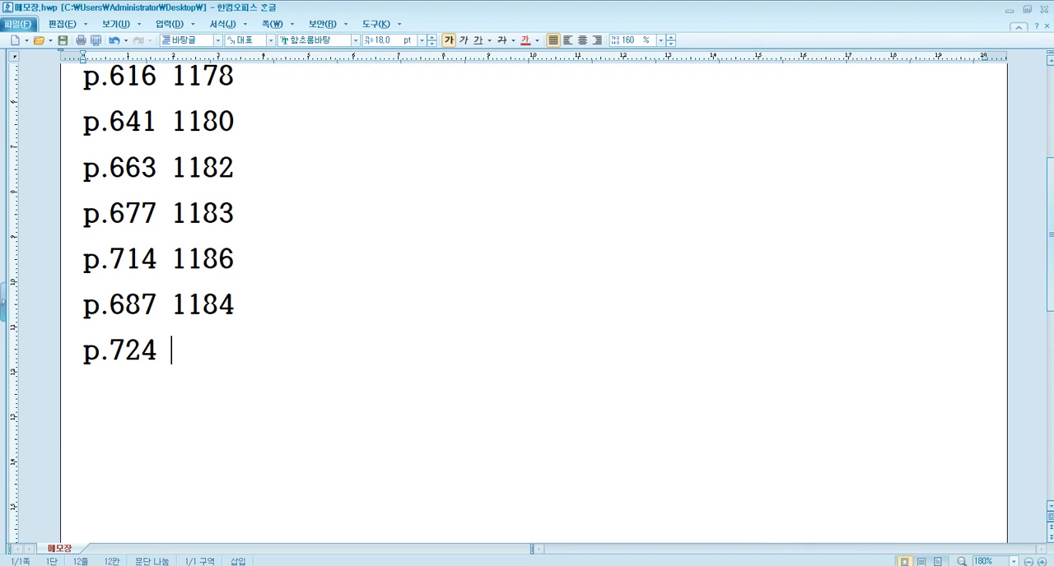
pyautogui.write('1187')
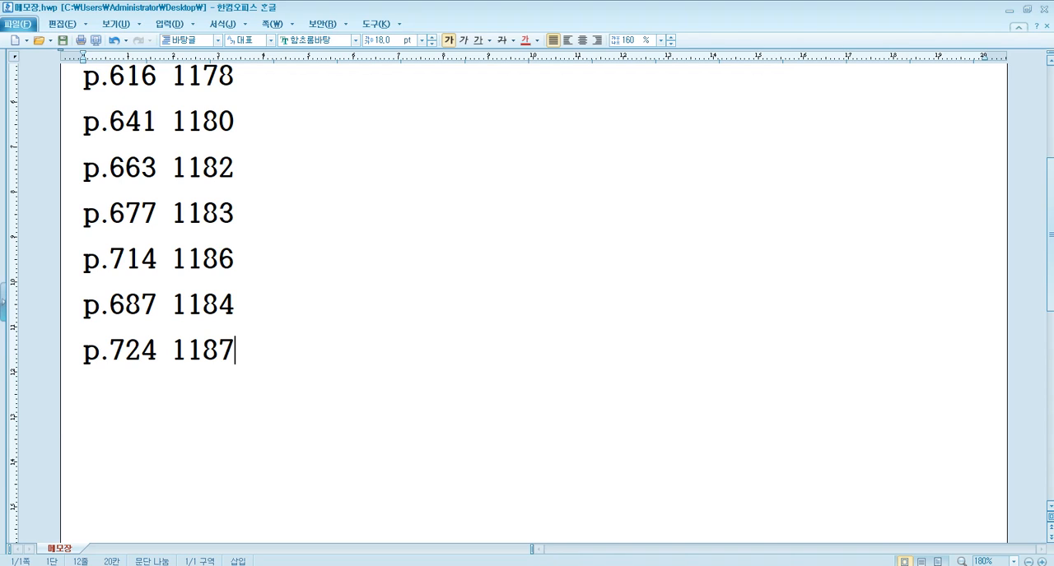
# Switch to KcLep and change the active company to 1187 (주)세진기업.
pyautogui.moveTo(371, 565)
pyautogui.moveTo(339, 565)
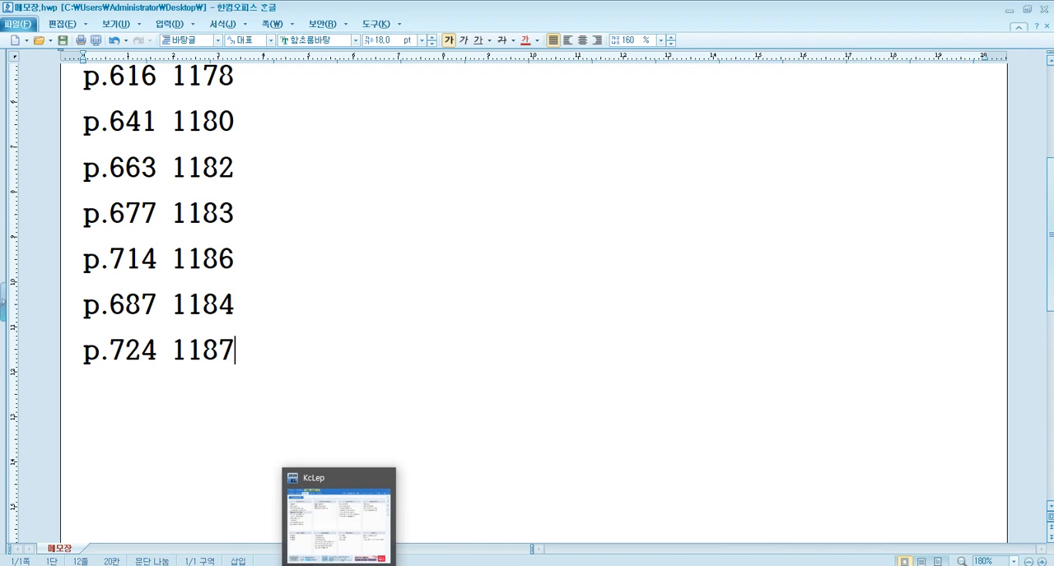
pyautogui.click(339, 565)
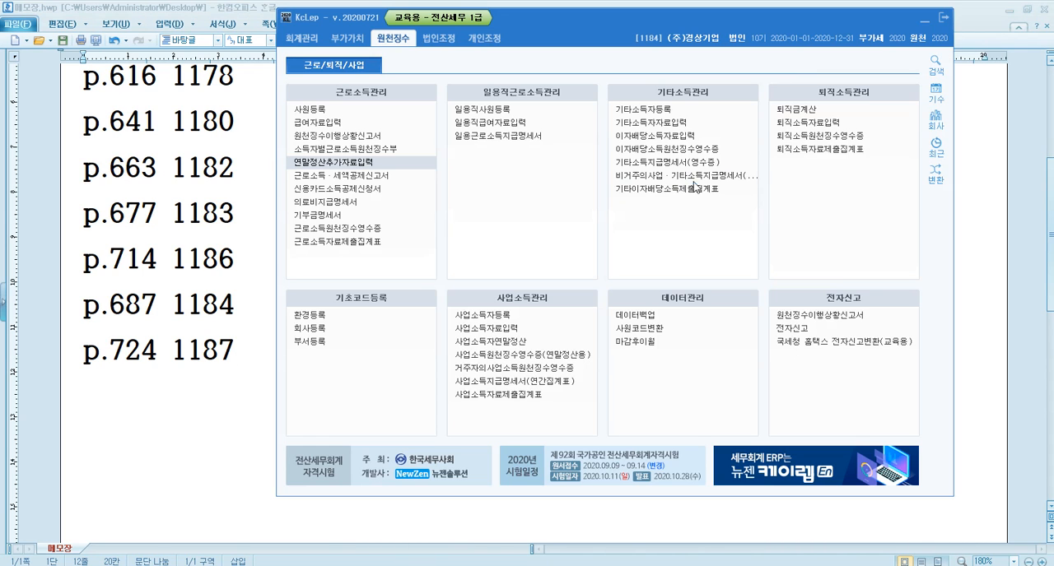
pyautogui.click(935, 118)
pyautogui.write('1187')
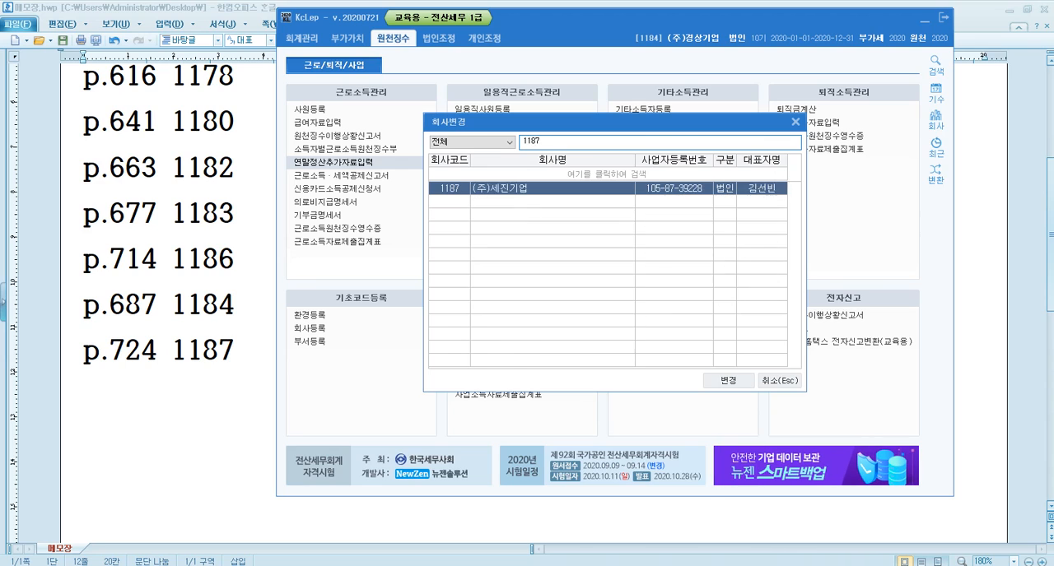
pyautogui.press('Return')
pyautogui.press('Return')
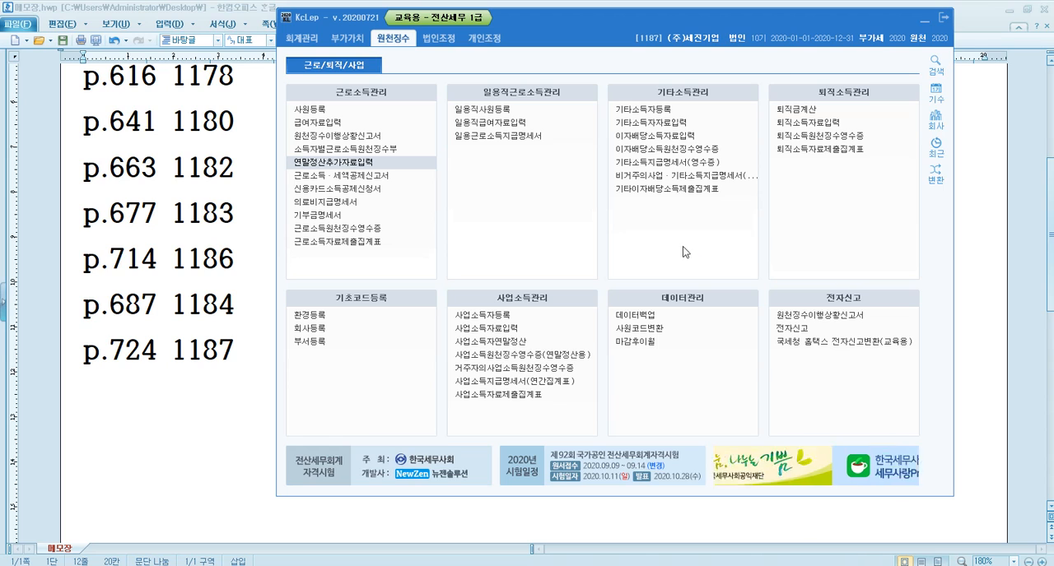
# Switch to the textbook in 알PDF and go to the 문제4 withholding tax problem on page 724.
pyautogui.click(512, 533)
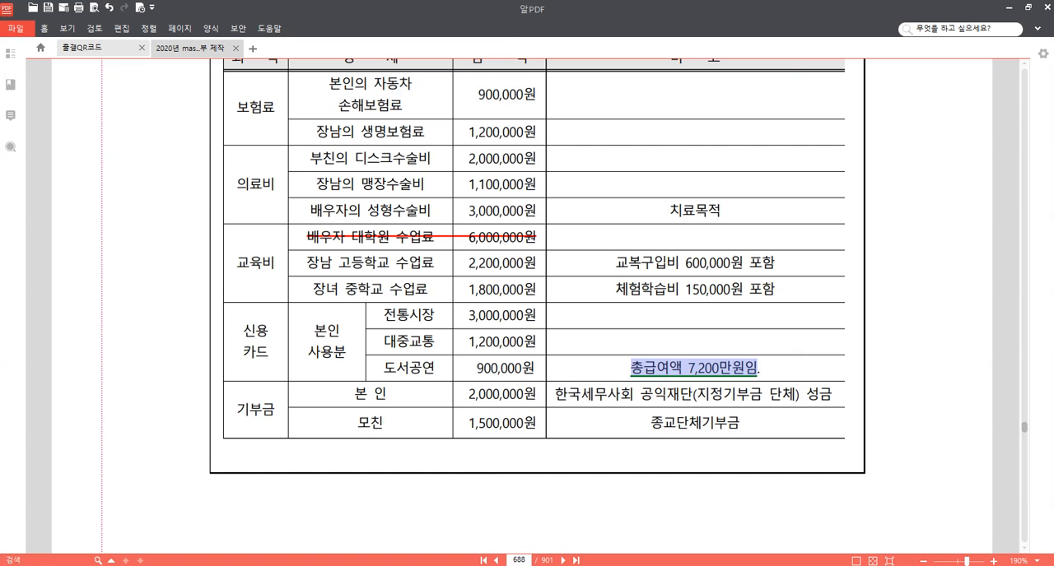
pyautogui.click(518, 561)
pyautogui.write('724')
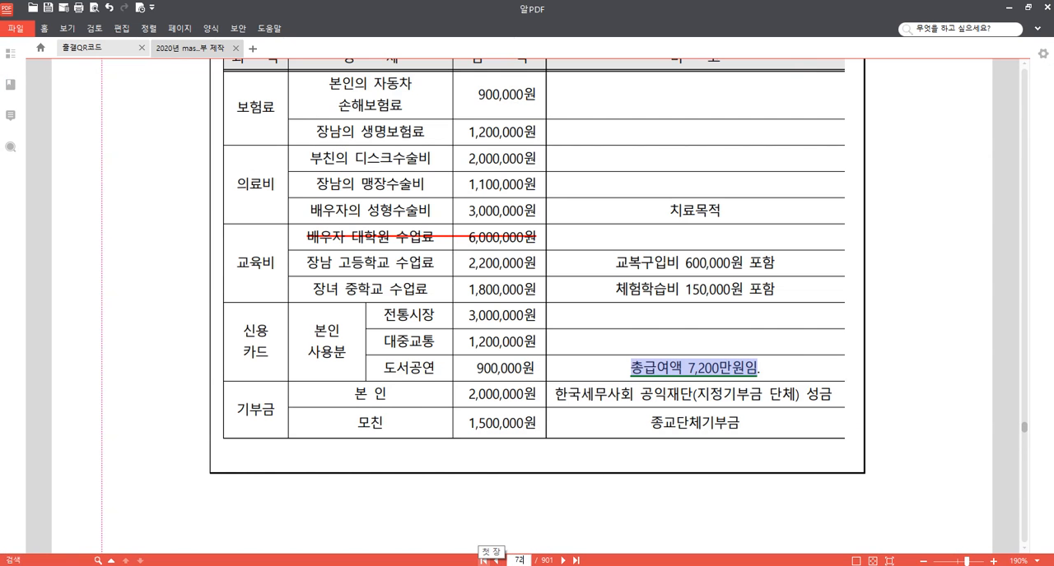
pyautogui.press('Return')
pyautogui.scroll(-10, 513, 491)
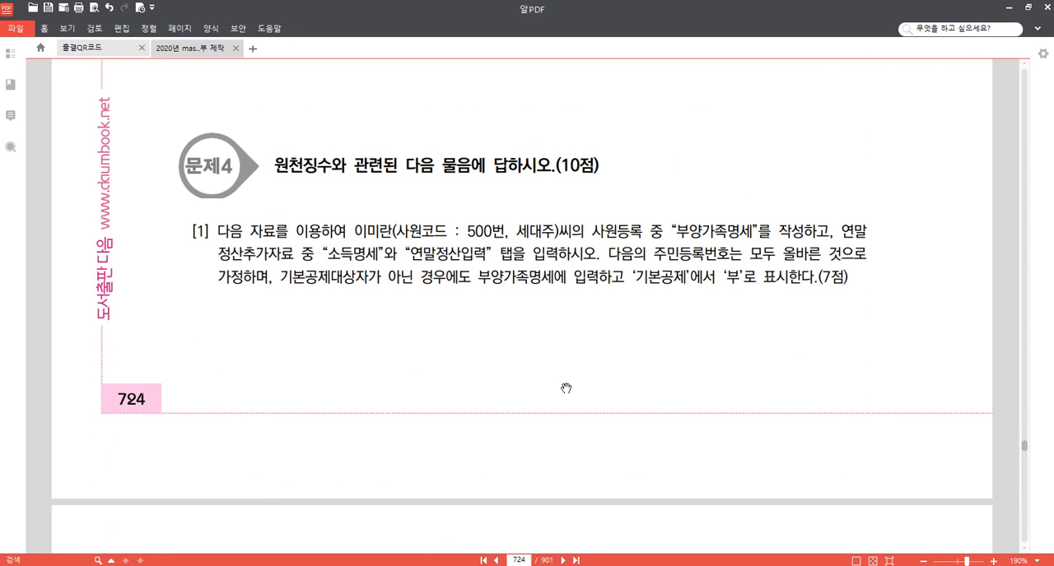
pyautogui.scroll(-1, 560, 388)
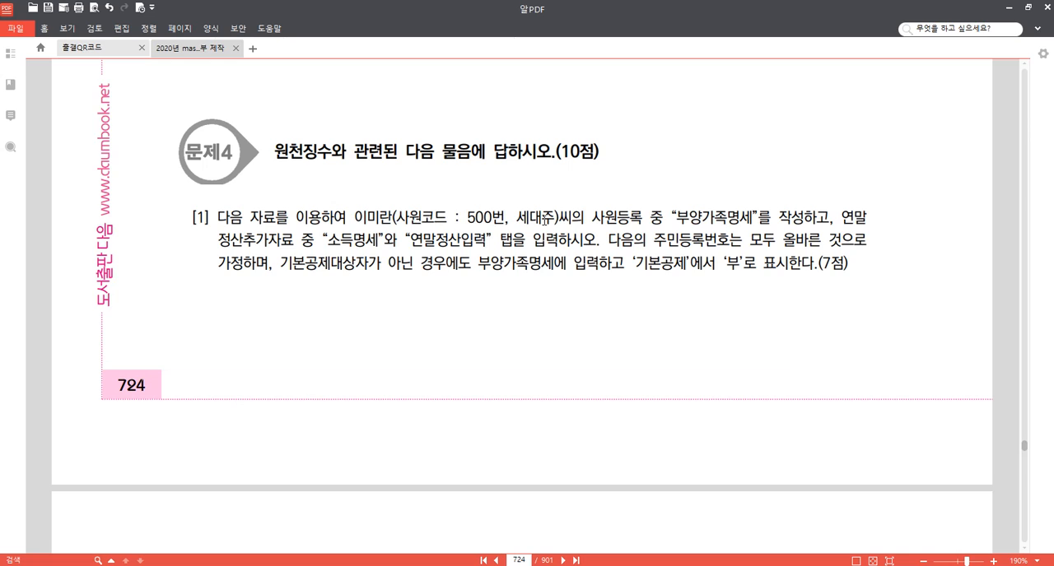
# Highlight "사원등록 중 '부양가족명세'" and "연말정산추가자료 중 '소득명세'와 '연말정산입력' 탭" in question [1] on page 724.
pyautogui.moveTo(592, 218); pyautogui.dragTo(761, 218)
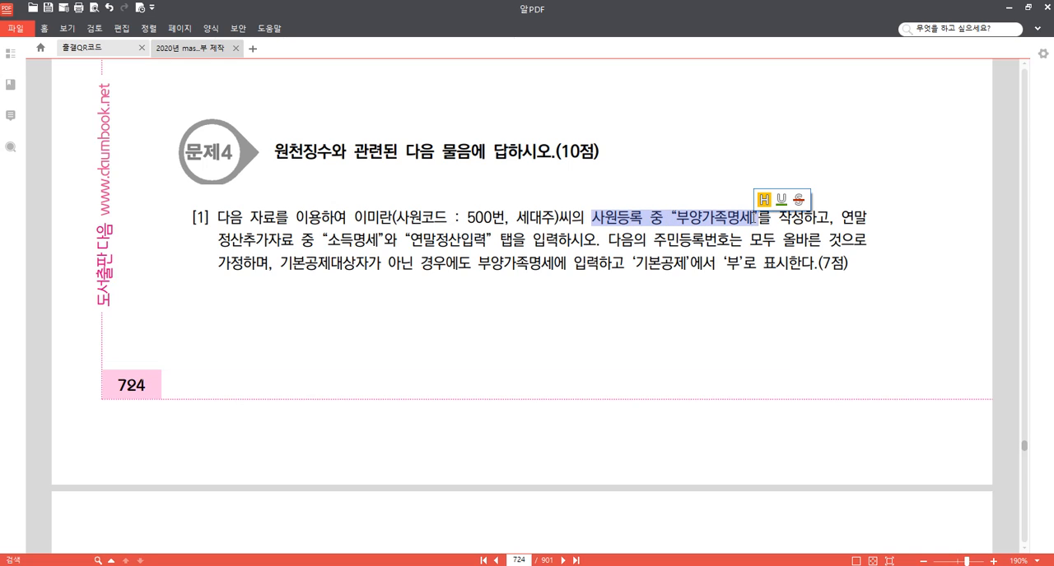
pyautogui.click(766, 200)
pyautogui.moveTo(841, 218); pyautogui.dragTo(510, 243)
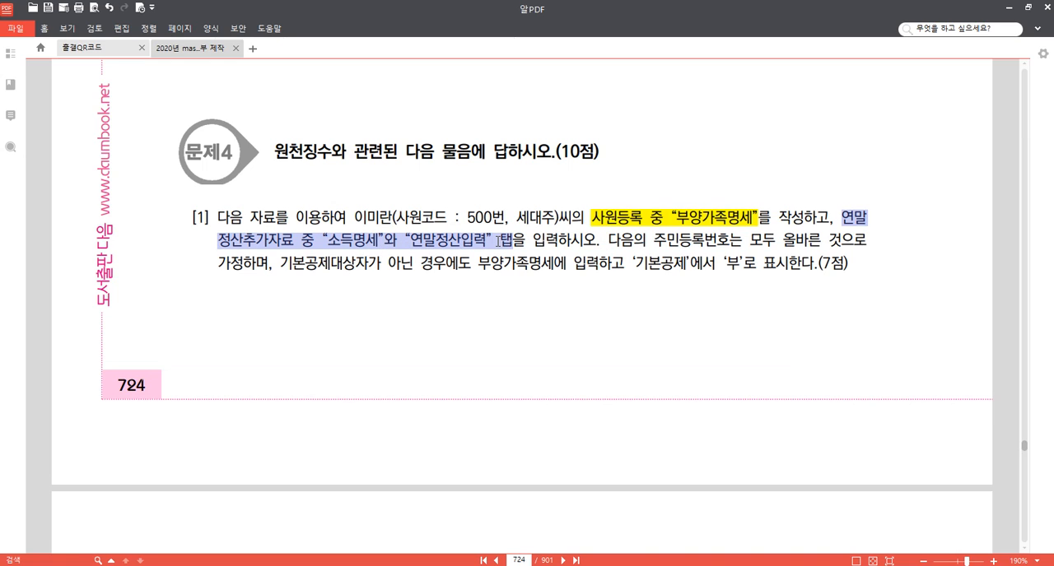
pyautogui.click(507, 223)
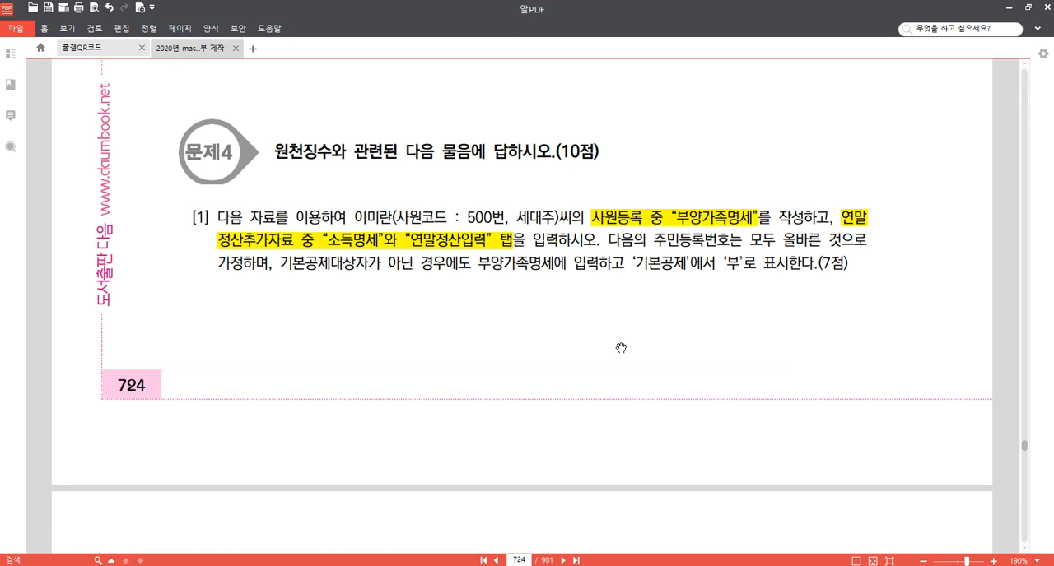
# On page 725, highlight 여 in the 본인 row and "부녀자공제 대상이 아니다." in note ①.
pyautogui.scroll(-5, 626, 338)
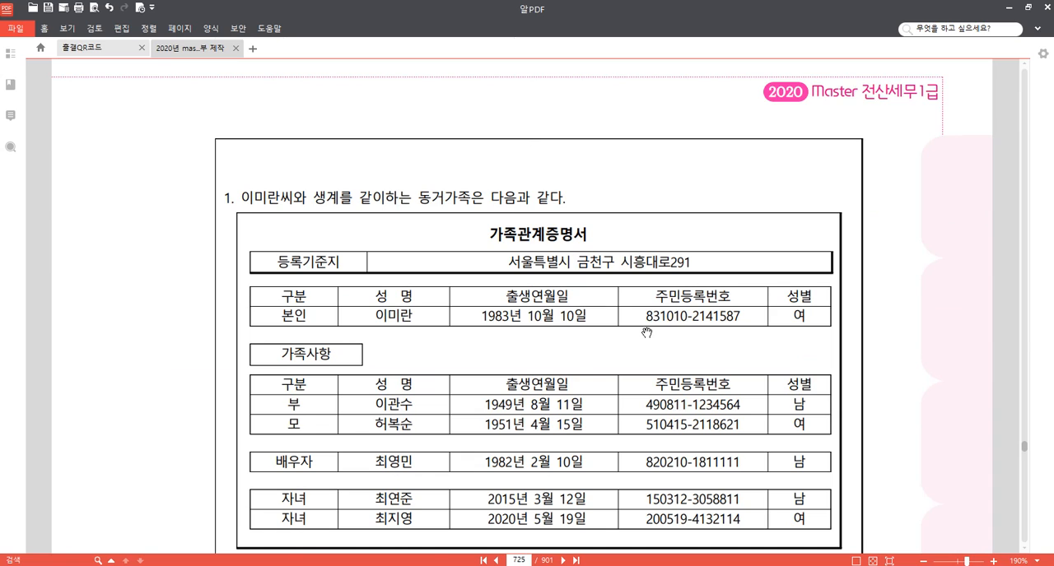
pyautogui.scroll(-1, 648, 333)
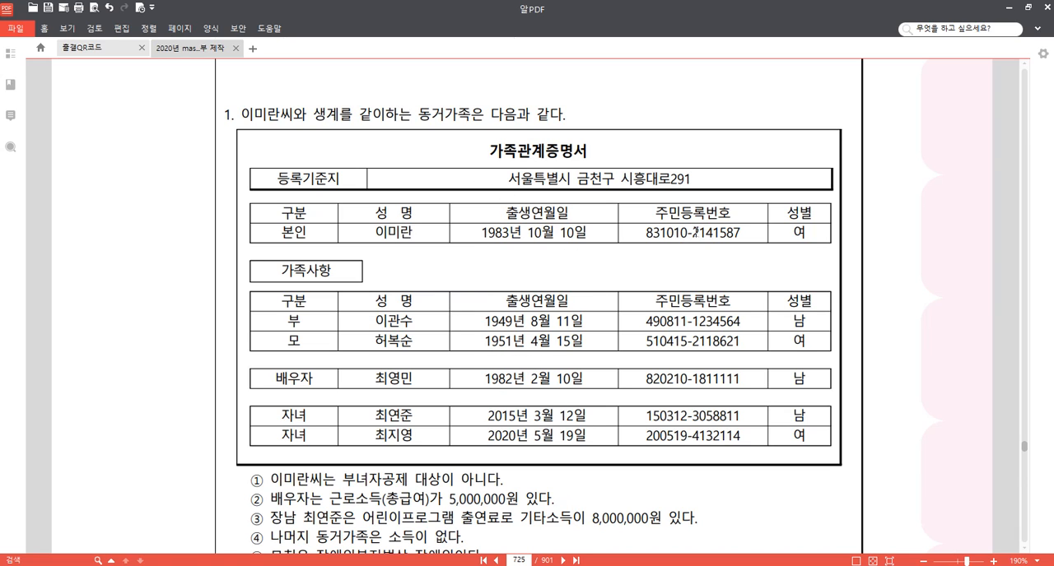
pyautogui.doubleClick(804, 233)
pyautogui.click(805, 214)
pyautogui.scroll(-1, 639, 382)
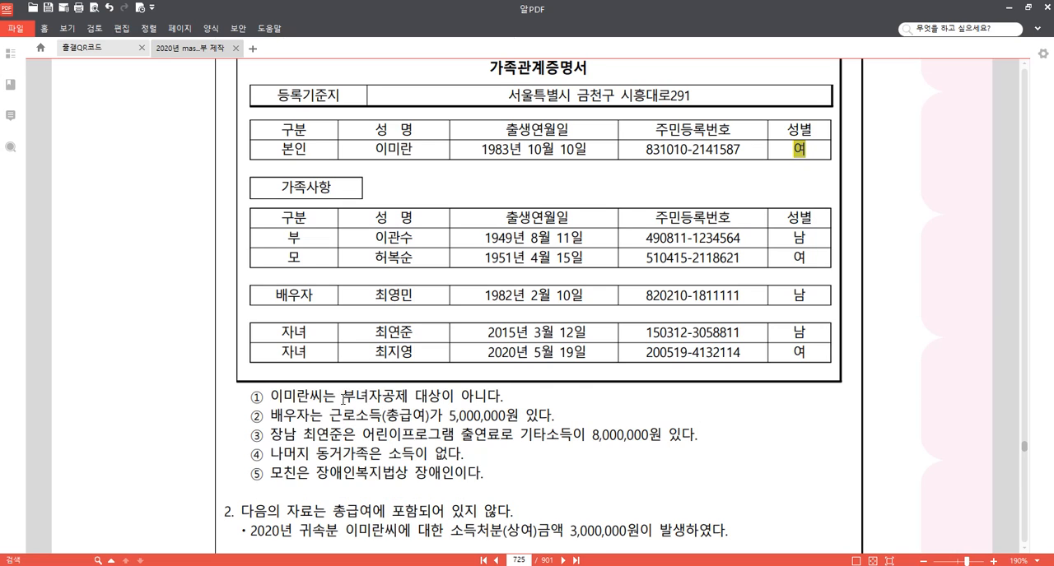
pyautogui.moveTo(344, 396); pyautogui.dragTo(504, 397)
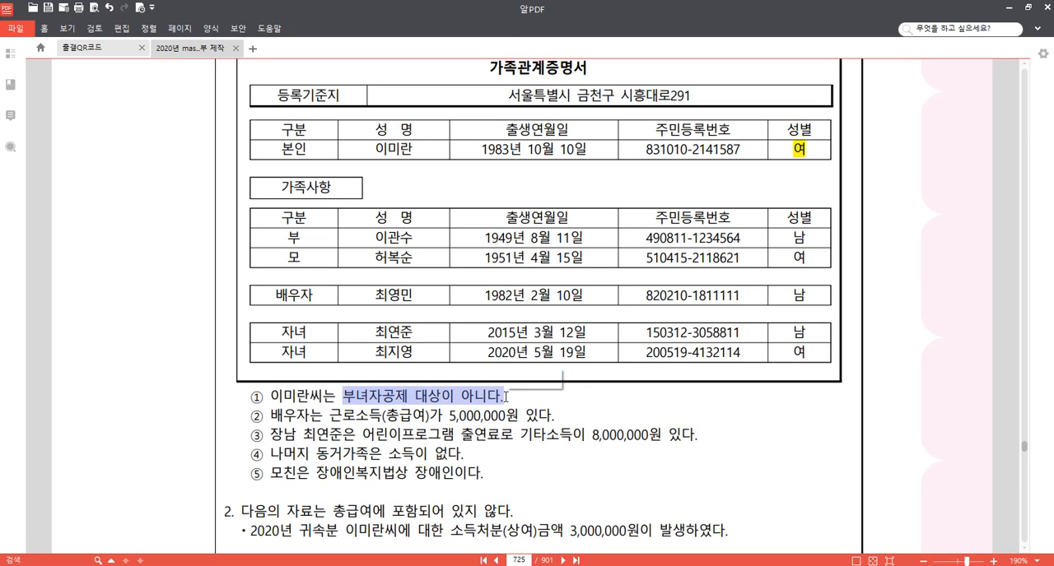
pyautogui.click(515, 379)
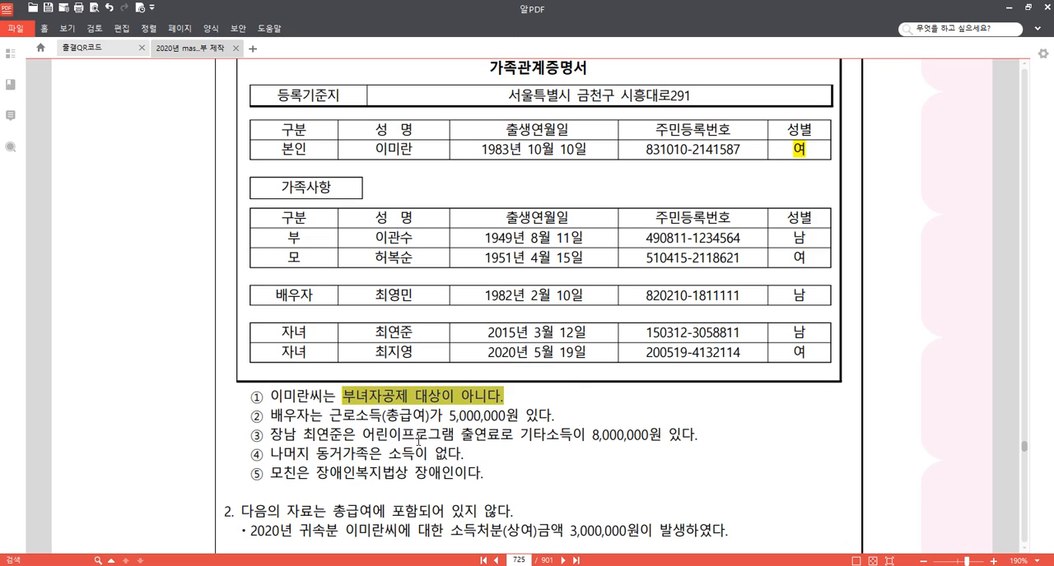
# Strike through "기타소득이 8,000,000원" in note ③ about the eldest son.
pyautogui.click(380, 422)
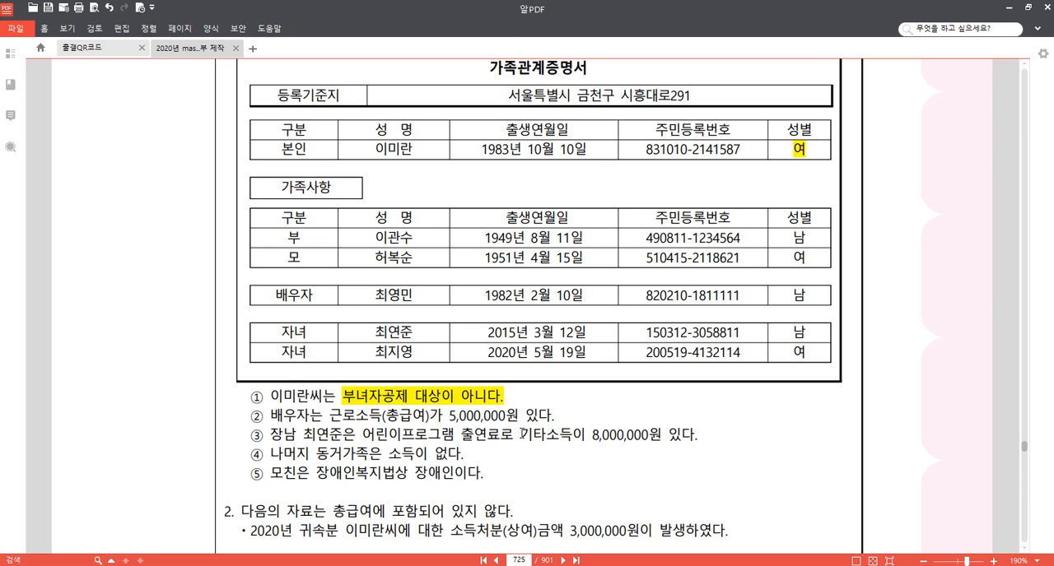
pyautogui.moveTo(521, 435); pyautogui.dragTo(661, 434)
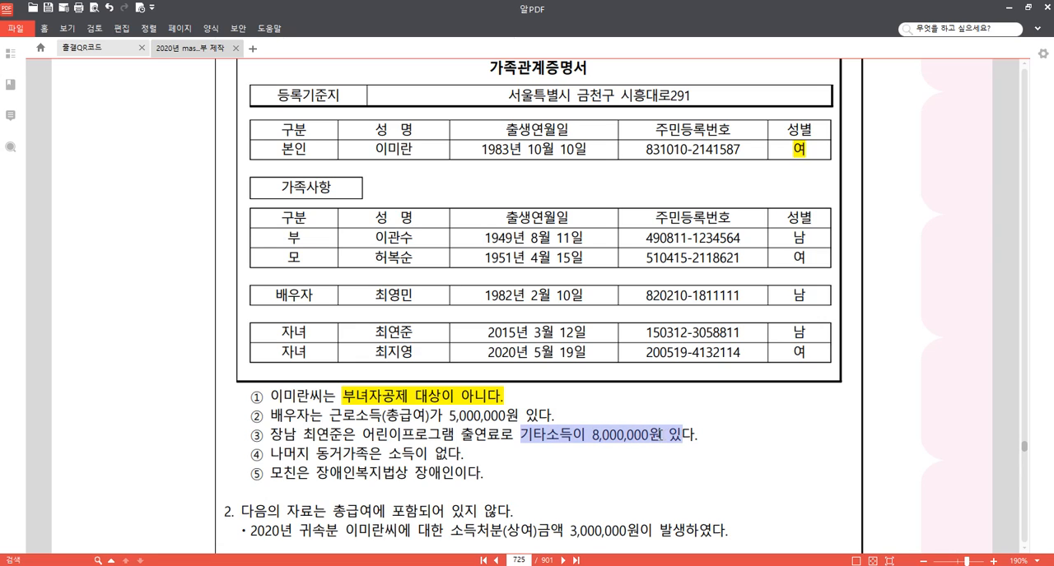
pyautogui.click(698, 417)
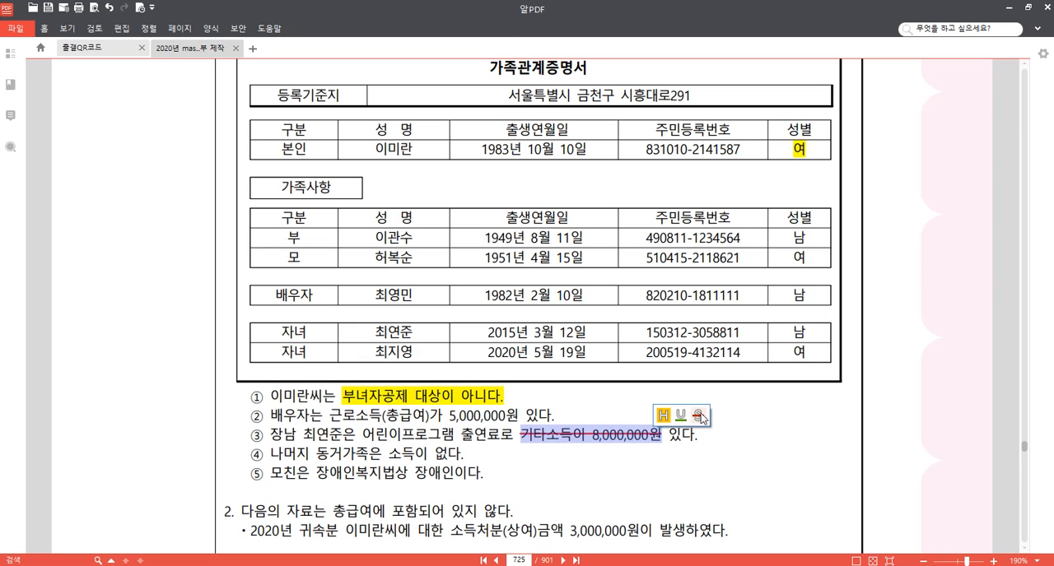
pyautogui.click(415, 453)
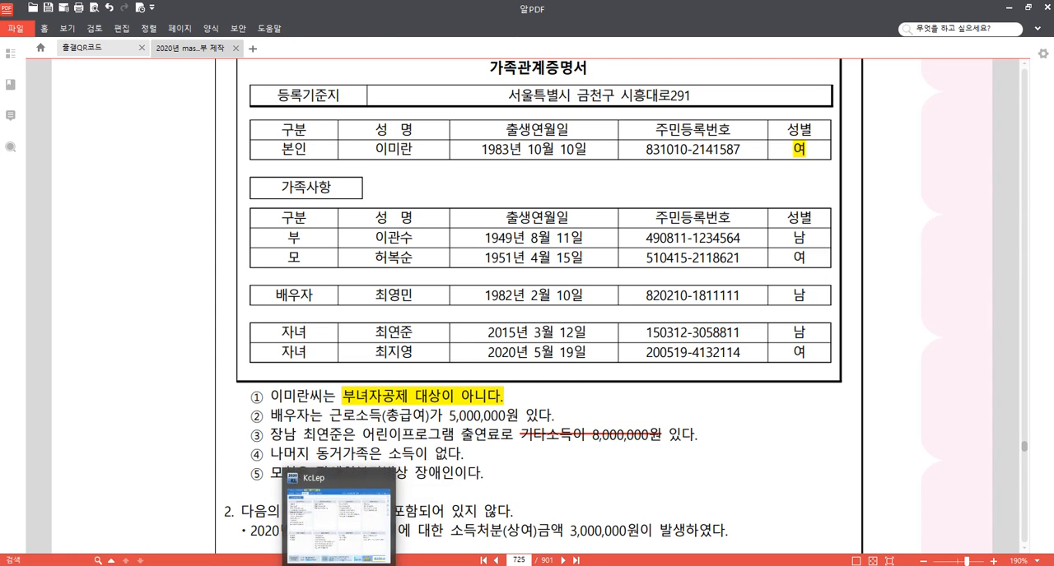
# Switch to KcLep and open the 부양가족명세 of employee 500 in 사원등록.
pyautogui.click(340, 565)
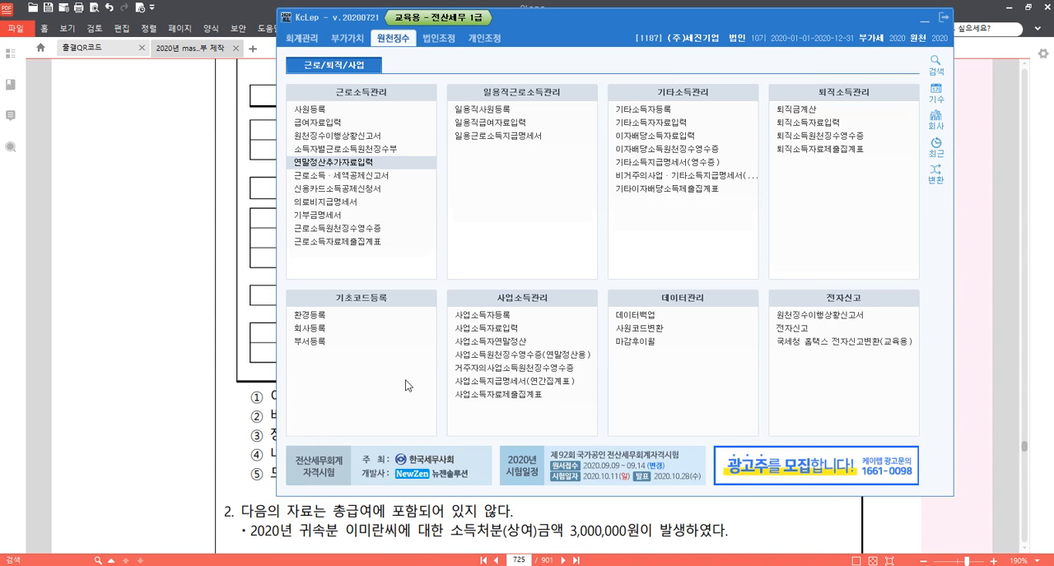
pyautogui.click(352, 112)
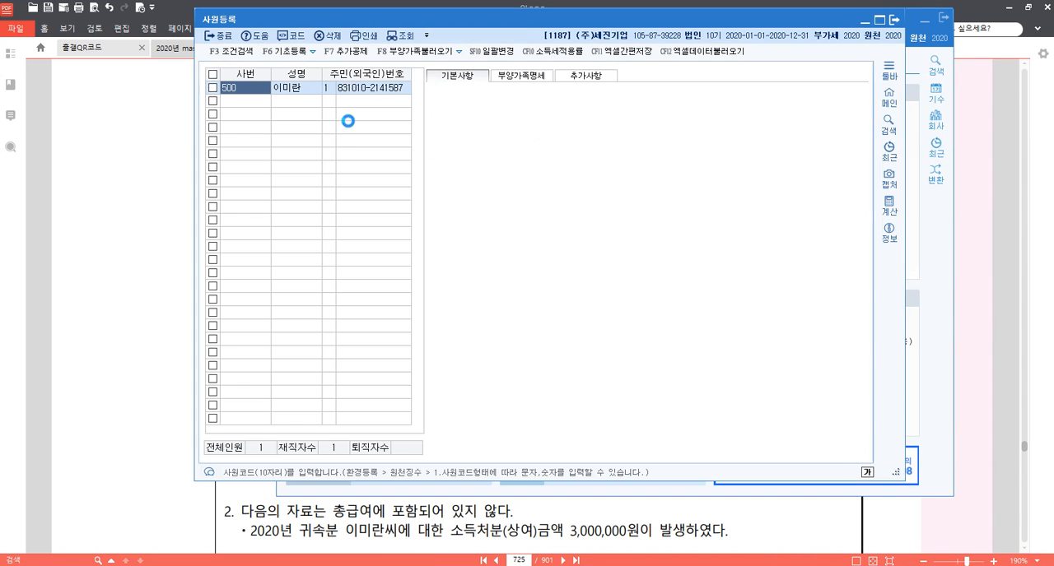
pyautogui.click(521, 76)
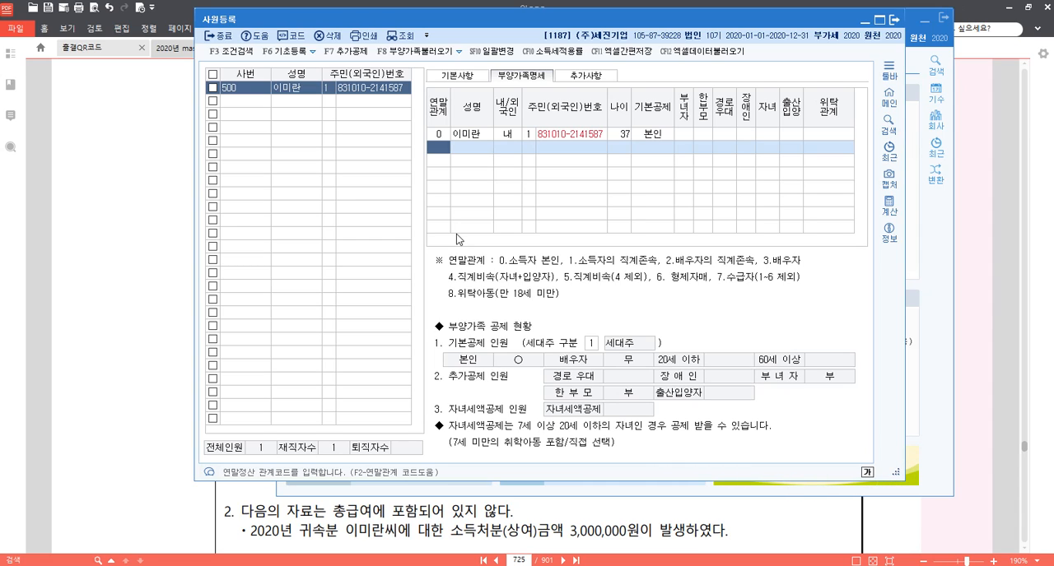
pyautogui.write('3')
pyautogui.press('Return')
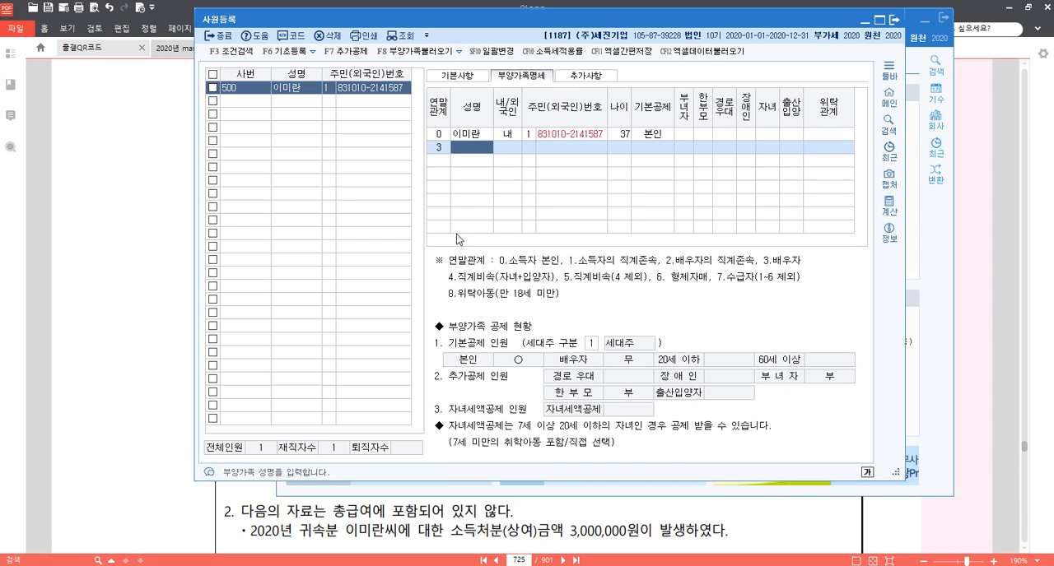
pyautogui.hotkey('shift', 'Tab')
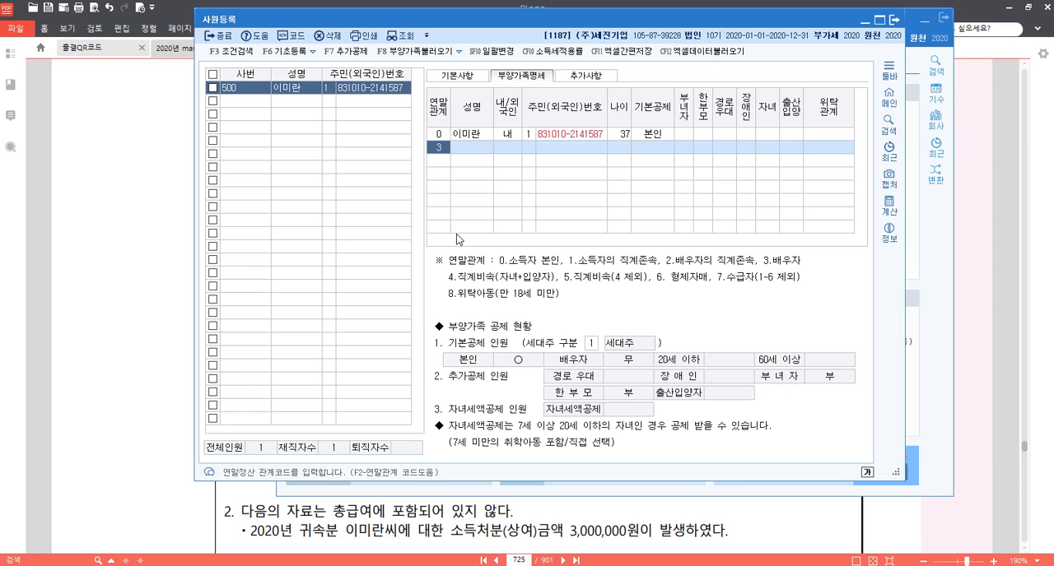
# Start the father's dependent row with 연말관계 1, his full name and 내국인 status.
pyautogui.write('1')
pyautogui.press('Return')
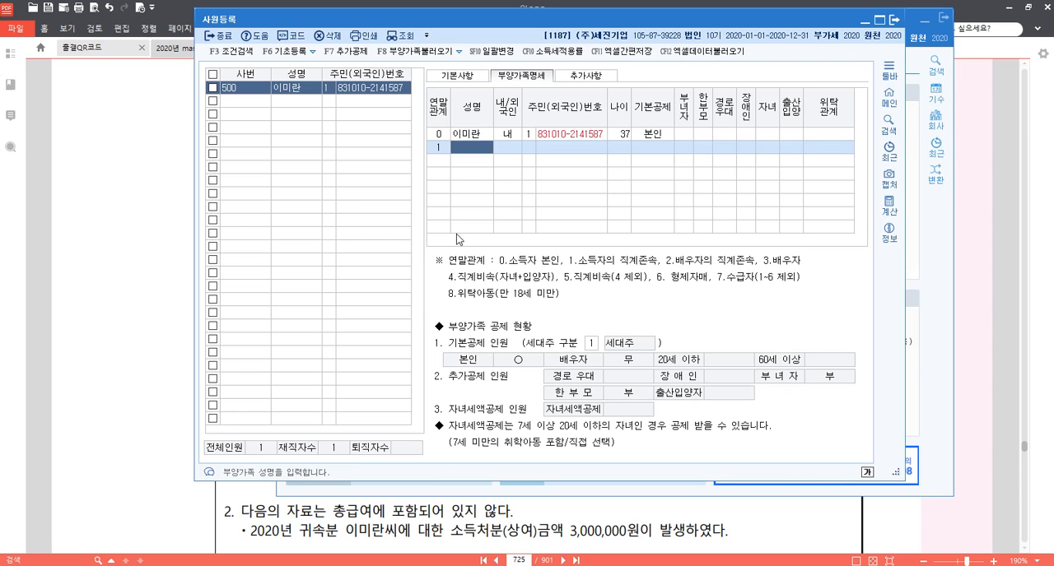
pyautogui.press('Return')
pyautogui.press('Return')
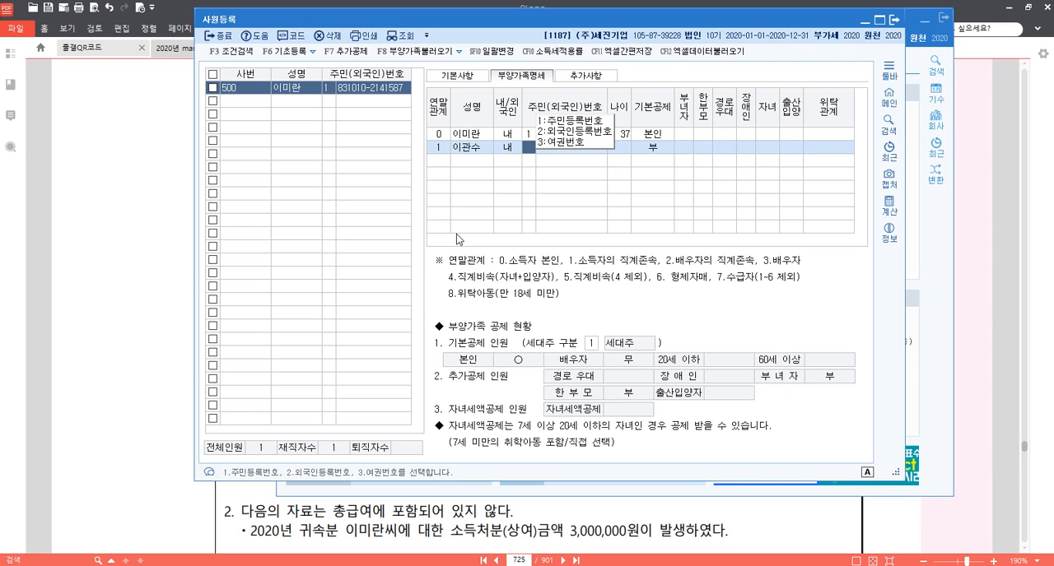
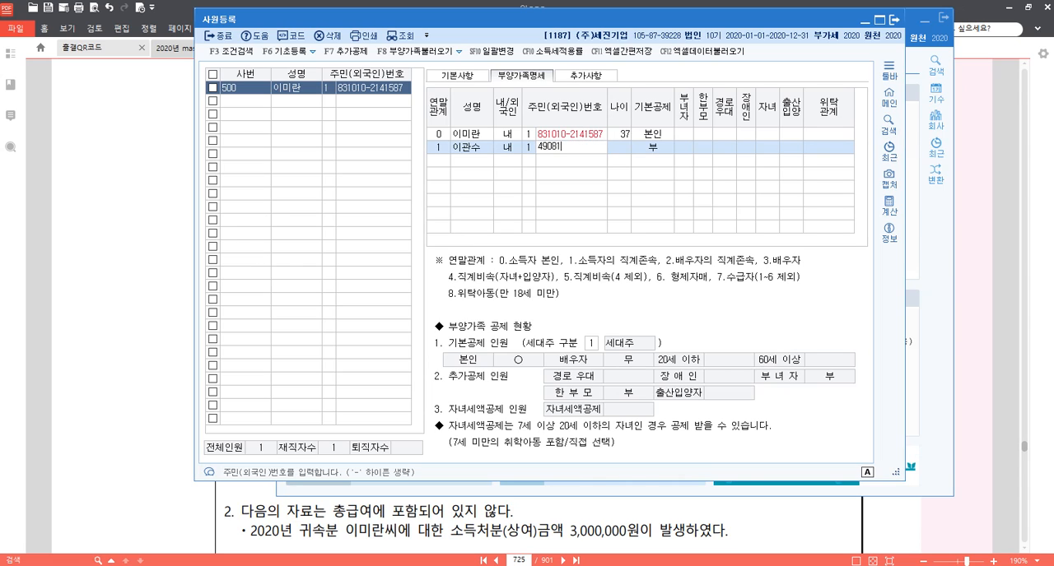
# Complete the father's row with ID type 1 (주민등록번호), his resident registration number and 기본공제 60세이상.
pyautogui.press('Return')
pyautogui.press('Return')
pyautogui.press('Return')
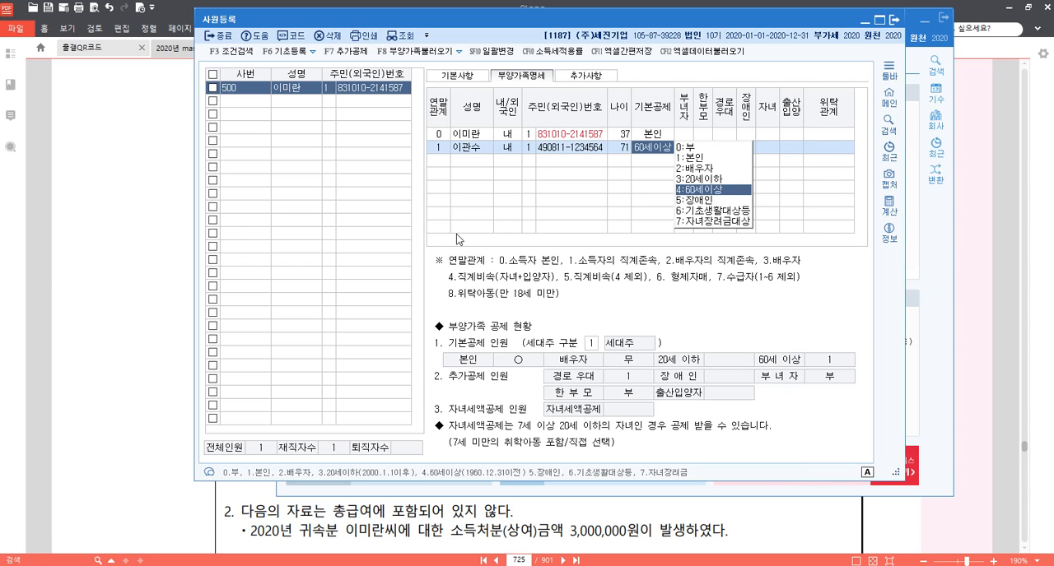
pyautogui.press('Return')
pyautogui.press('Return')
pyautogui.press('Return')
pyautogui.press('Return')
pyautogui.press('Return')
pyautogui.press('Return')
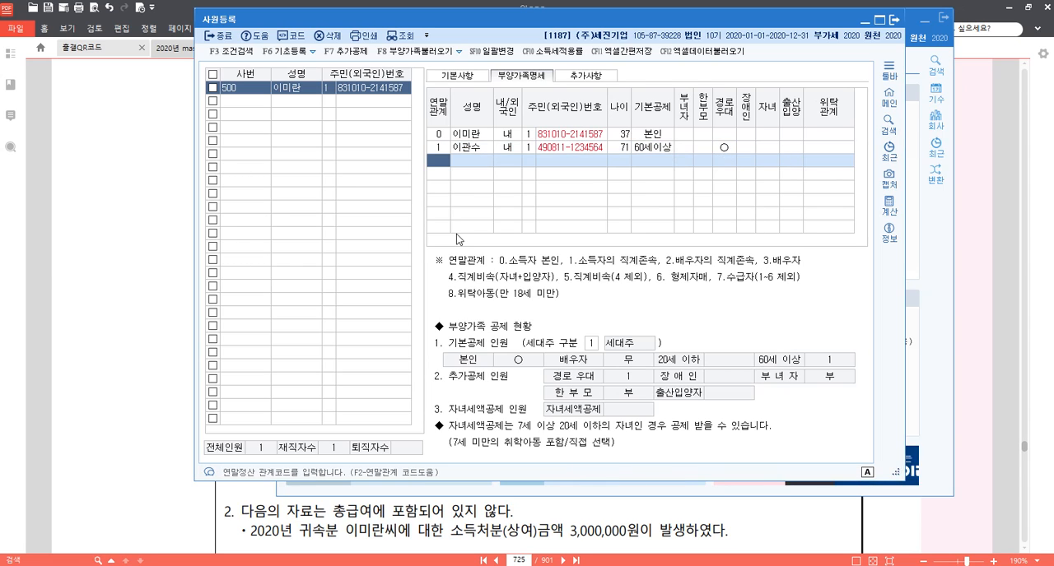
# Start the mother's dependent row with 연말관계 1, her full name and 내국인 status.
pyautogui.write('1')
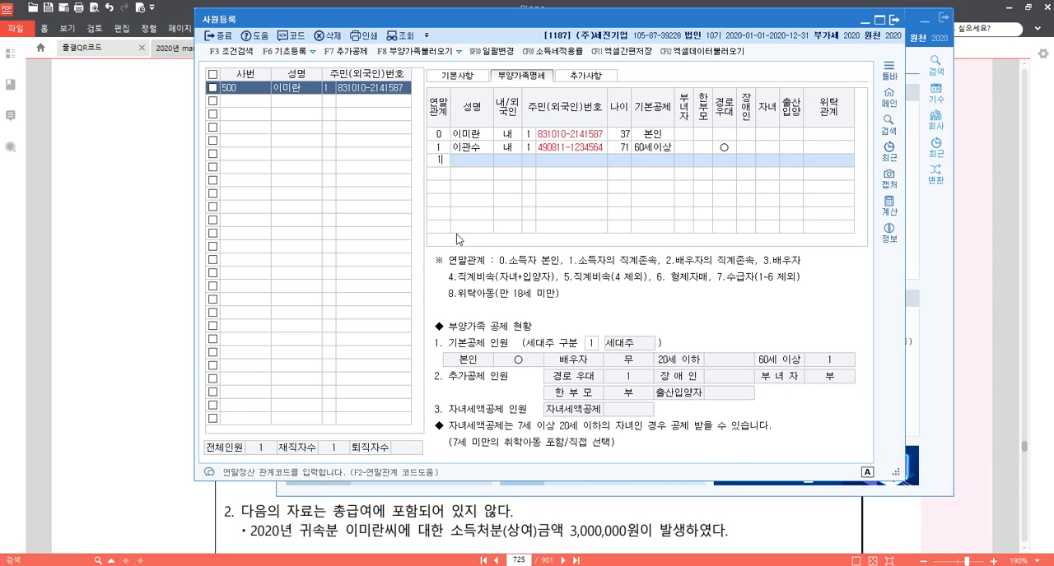
pyautogui.press('Return')
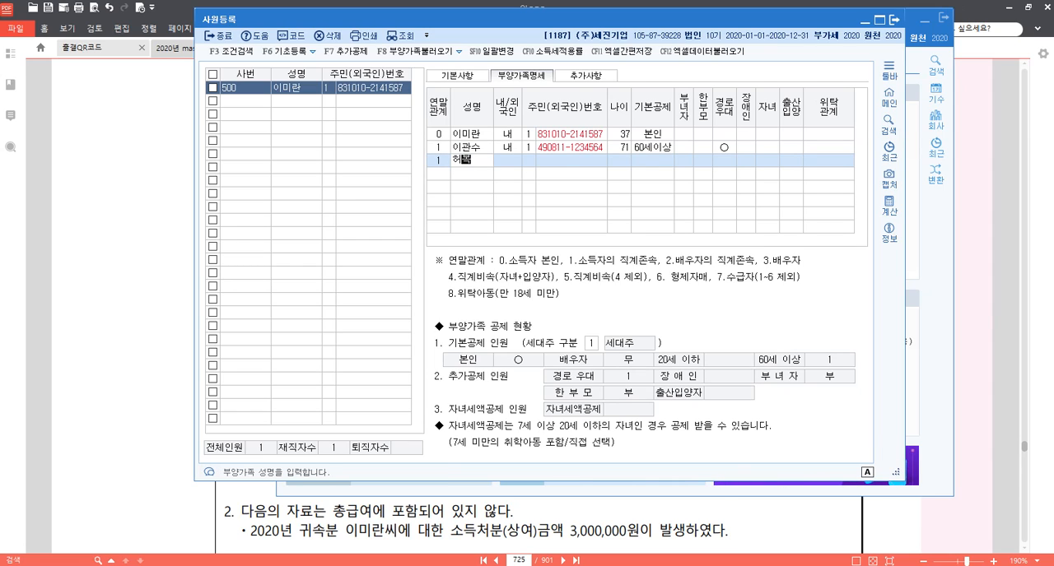
pyautogui.press('Return')
pyautogui.press('Return')
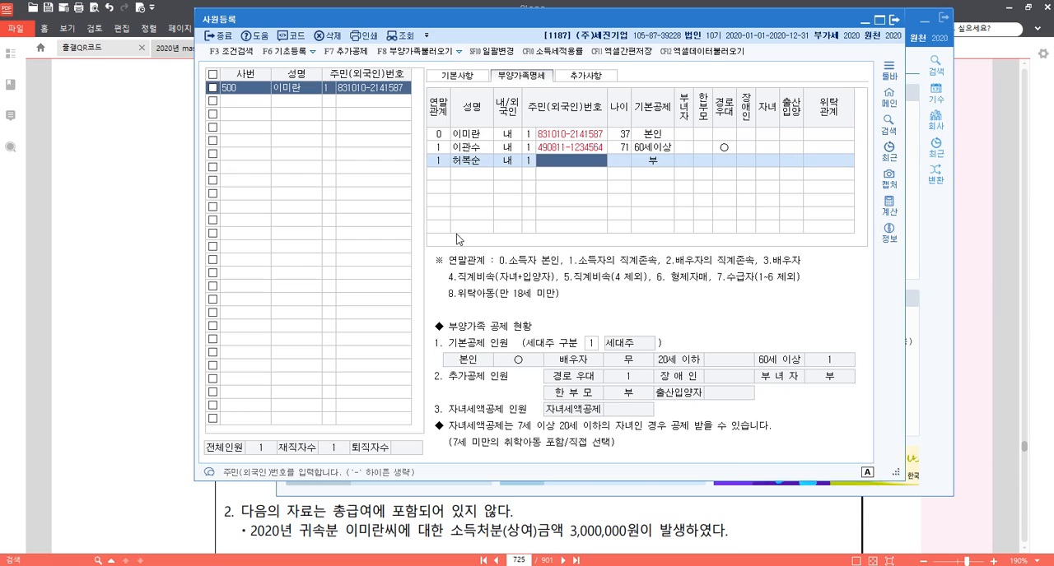
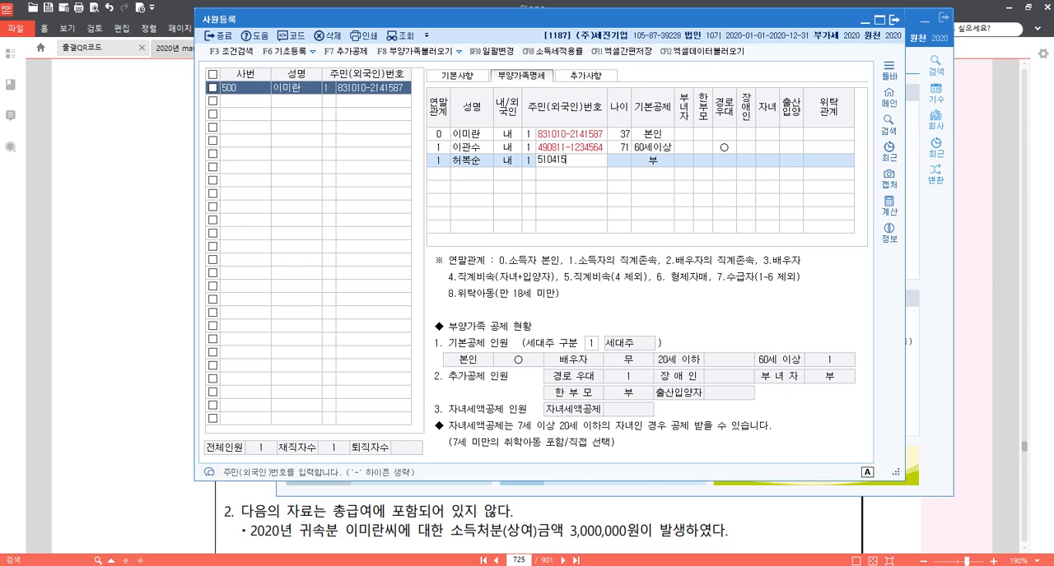
# Enter the mother's resident registration number and accept 기본공제 60세이상.
pyautogui.press('Return')
# Set the mother's 장애인 deduction to 1 (장애인복지법) and finish her row.
pyautogui.press('Return')
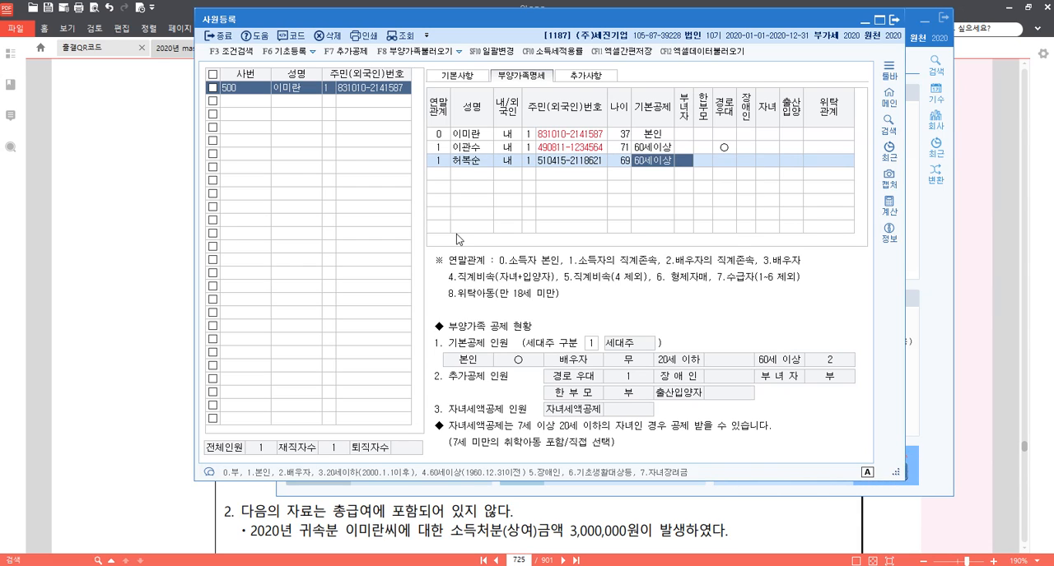
pyautogui.press('Return')
pyautogui.press('Return')
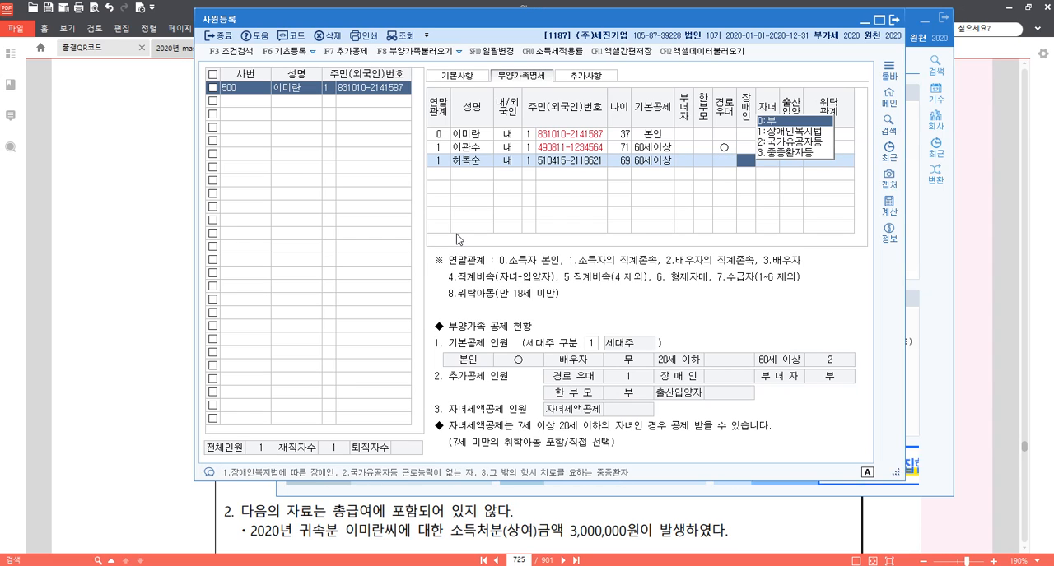
pyautogui.write('1')
pyautogui.press('Return')
pyautogui.press('Return')
pyautogui.press('Return')
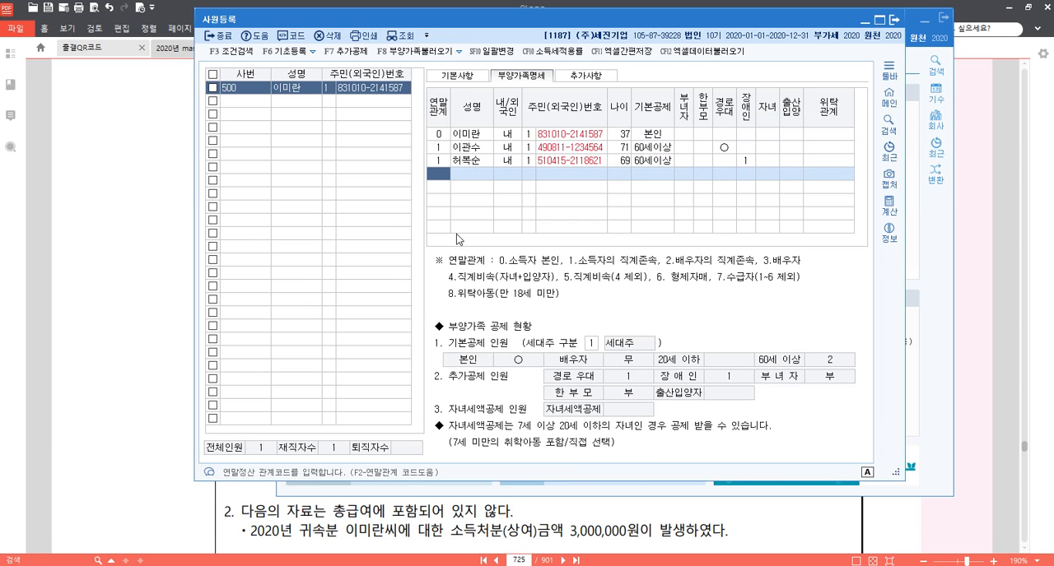
# Start the spouse's dependent row with 연말관계 3, his full name, 내국인 status and ID type 1.
pyautogui.write('3')
pyautogui.press('Return')
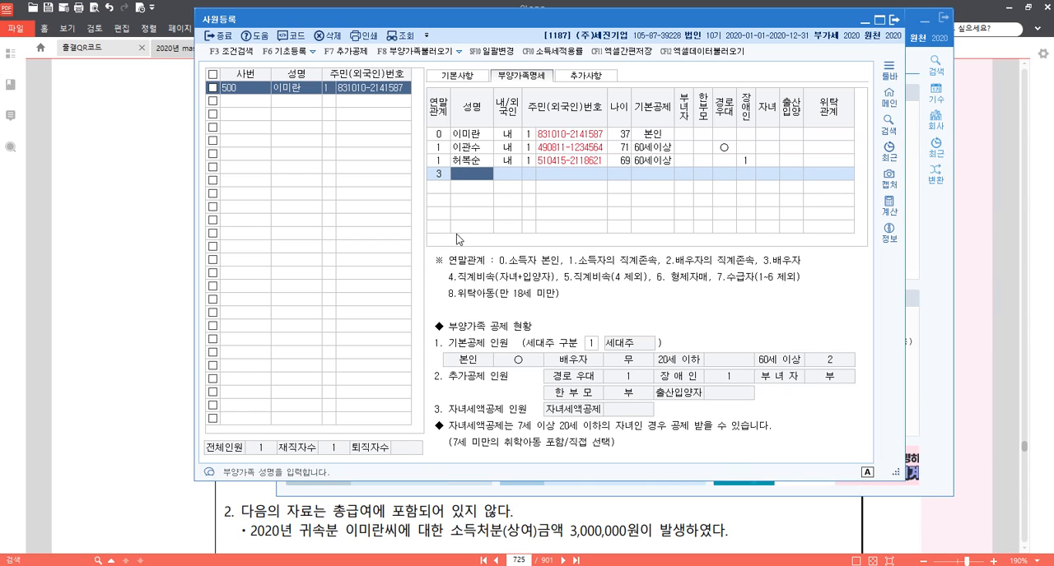
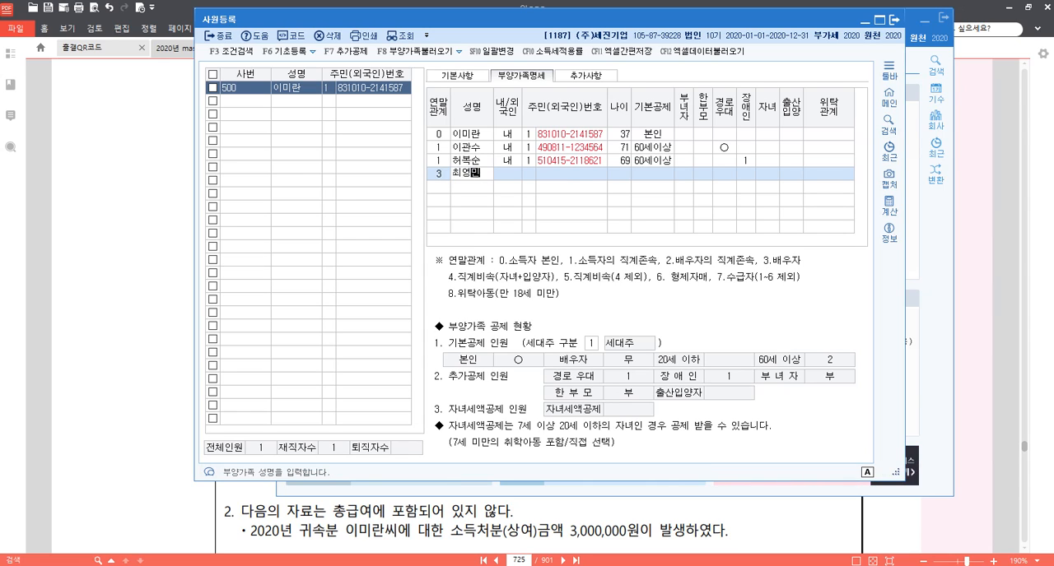
pyautogui.press('Return')
pyautogui.press('Return')
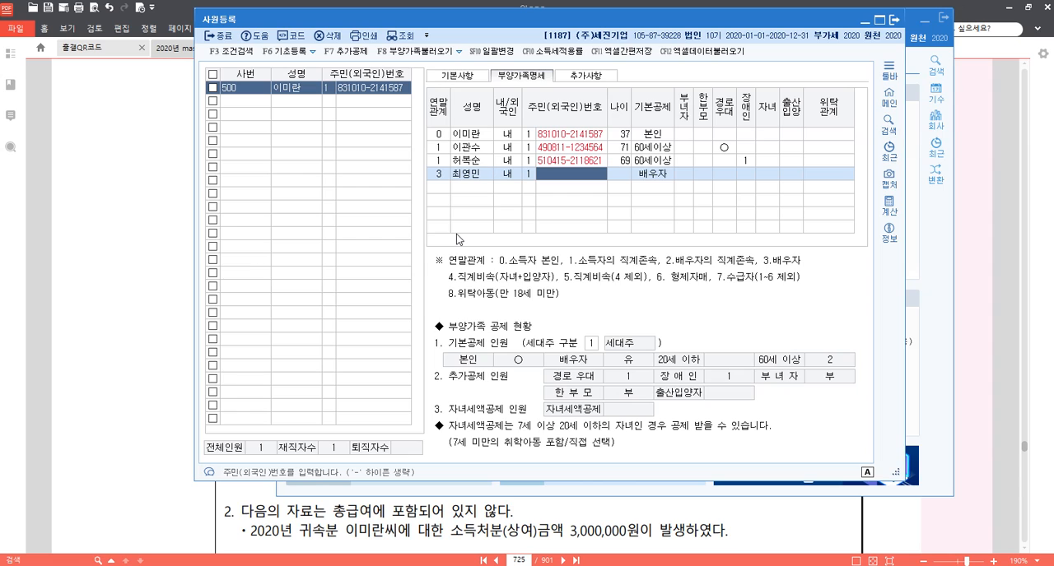
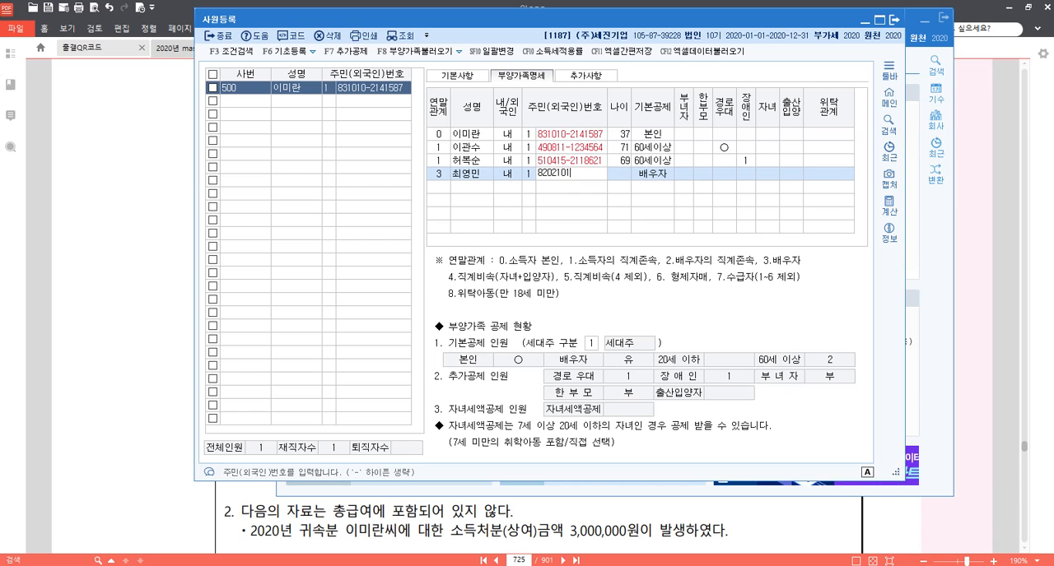
# Complete the spouse's row with his resident registration number and 기본공제 배우자.
pyautogui.press('Return')
pyautogui.press('Return')
pyautogui.press('Return')
pyautogui.press('Return')
pyautogui.press('Return')
pyautogui.press('Return')
pyautogui.press('Return')
pyautogui.press('Return')
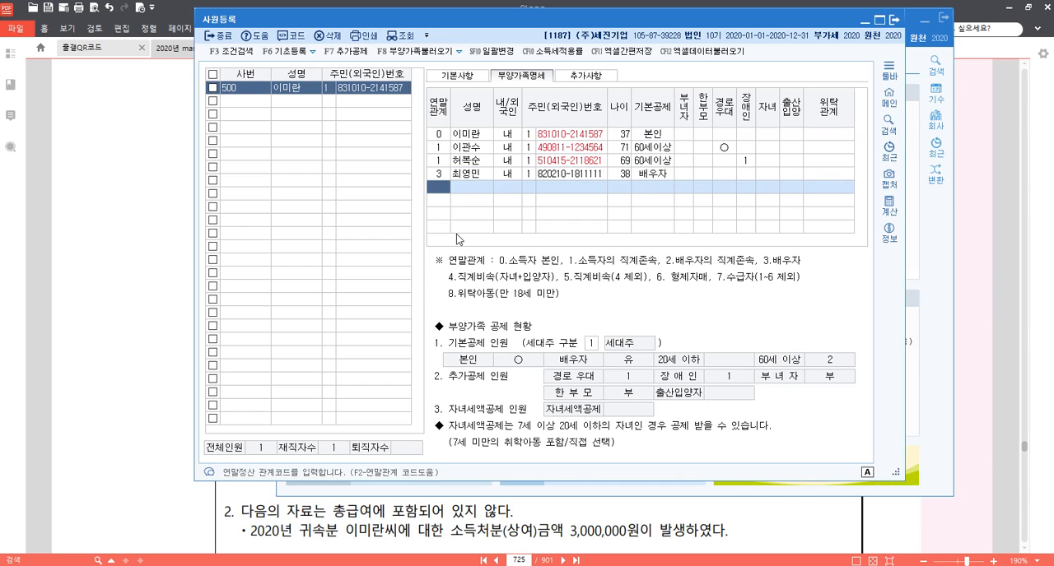
# Add the eldest son's row with 연말관계 4, his full name, 내국인 status and resident registration number.
pyautogui.write('4')
pyautogui.press('Return')
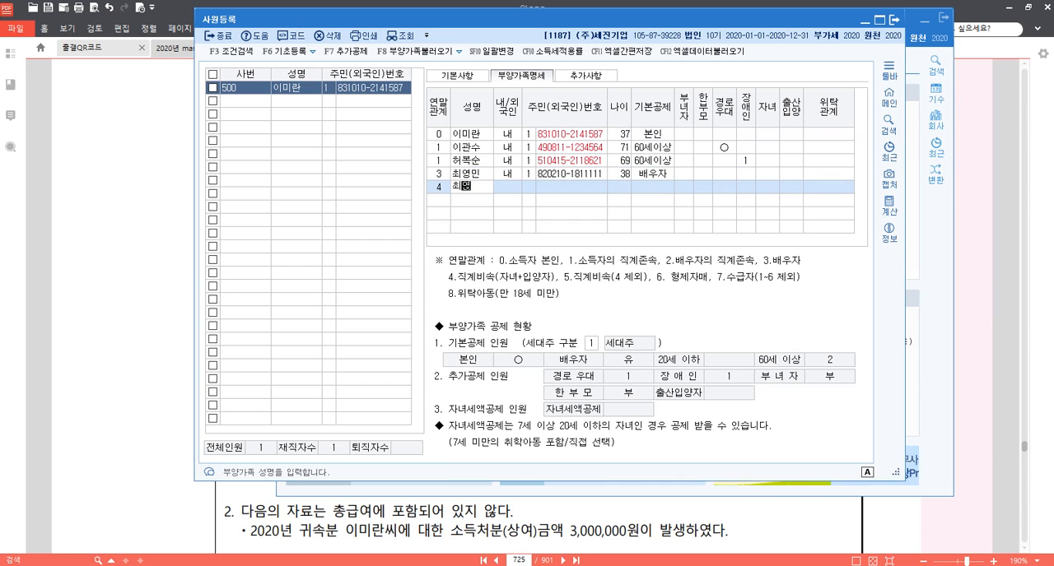
pyautogui.press('Return')
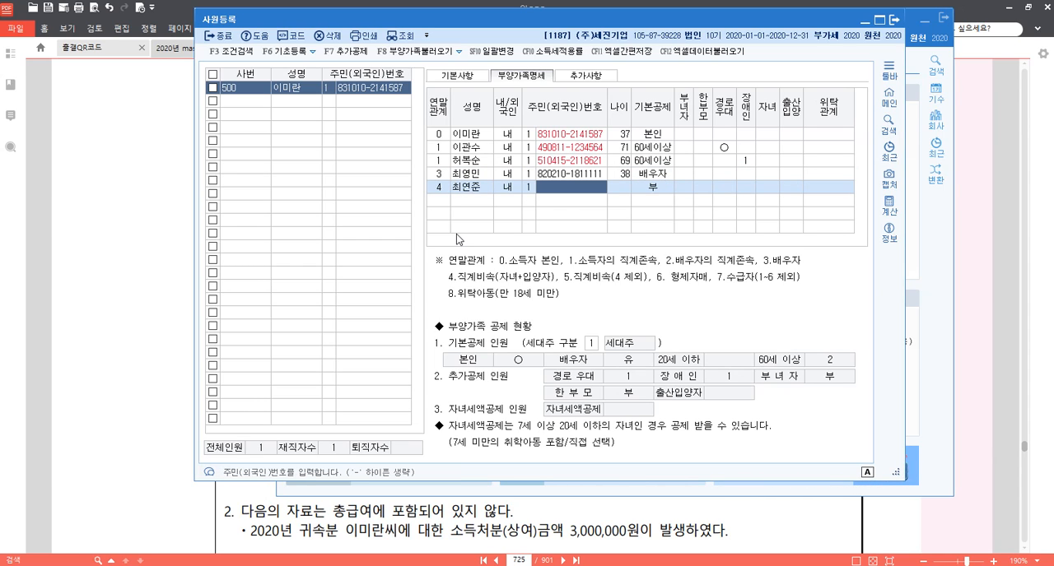
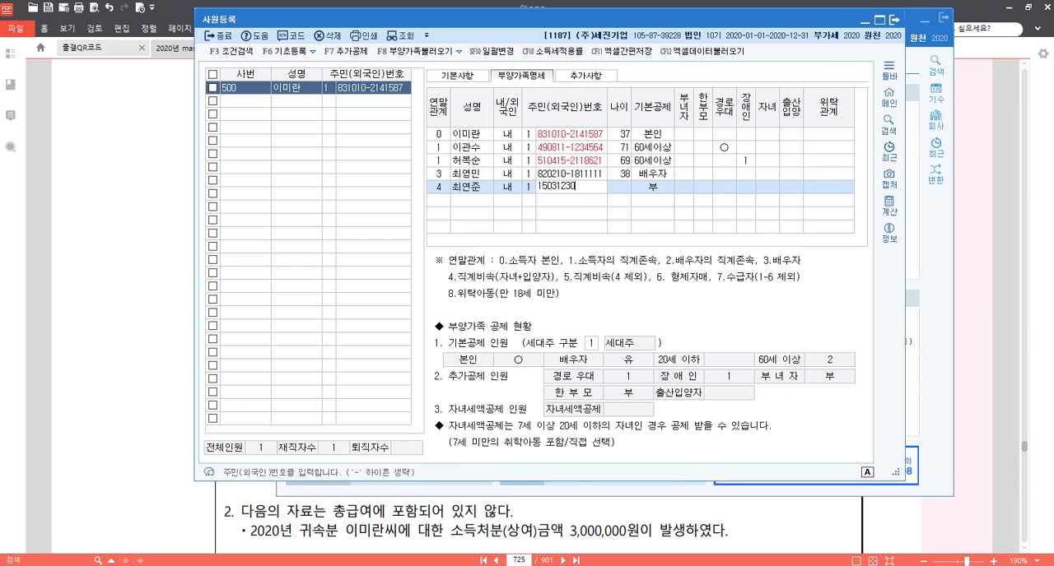
pyautogui.press('Return')
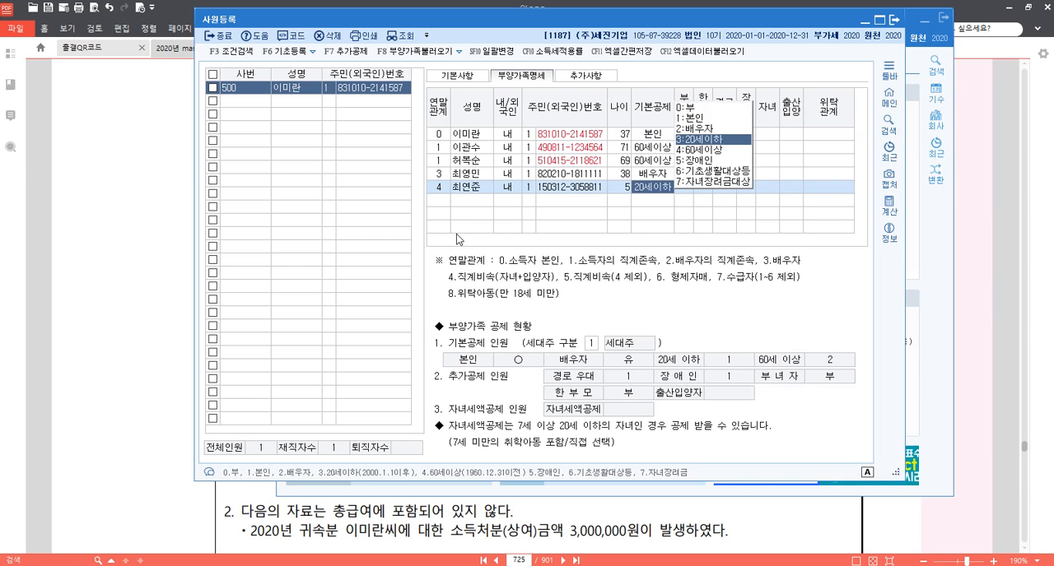
# Set the eldest son's 기본공제 to 0 (부) and finish his row.
pyautogui.press('Return')
pyautogui.press('Left')
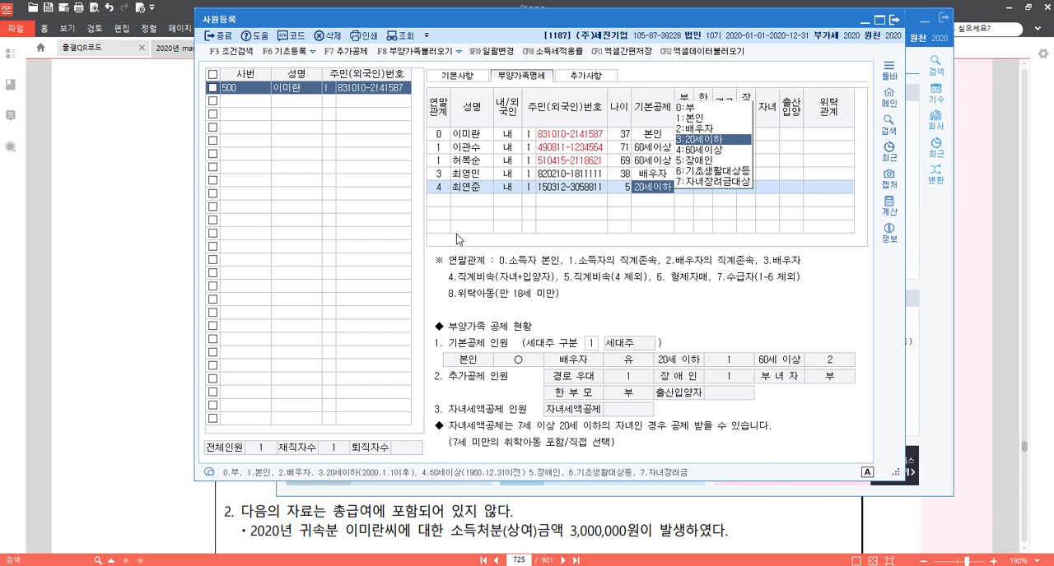
pyautogui.write('0')
pyautogui.press('Return')
pyautogui.press('Return')
pyautogui.press('Return')
pyautogui.press('Return')
pyautogui.press('Return')
pyautogui.press('Return')
pyautogui.press('Return')
pyautogui.press('Return')
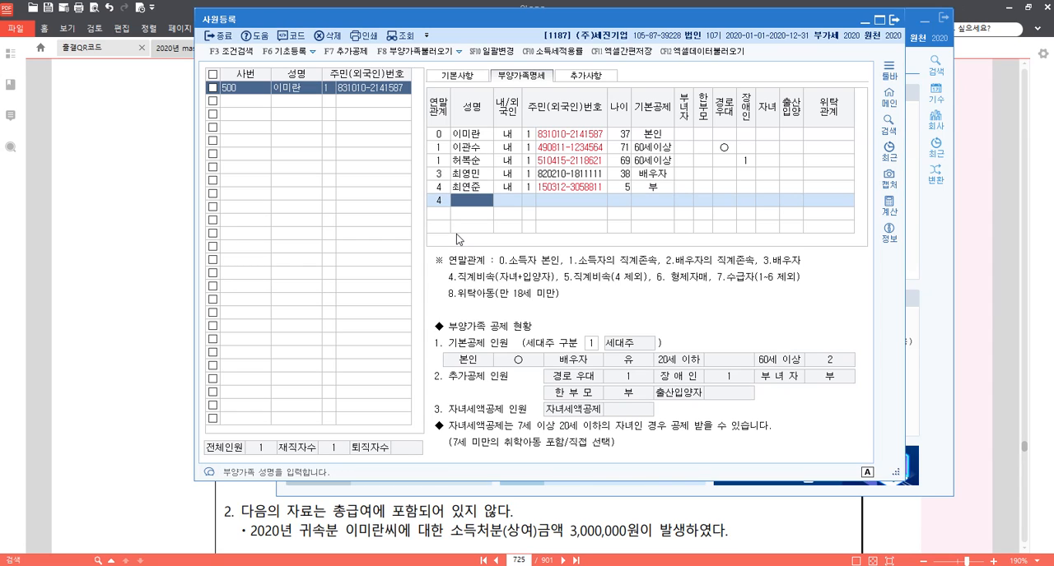
# Add the daughter's row with 연말관계 4, her full name, 내국인 status and resident registration number.
pyautogui.press('Return')
pyautogui.press('Return')
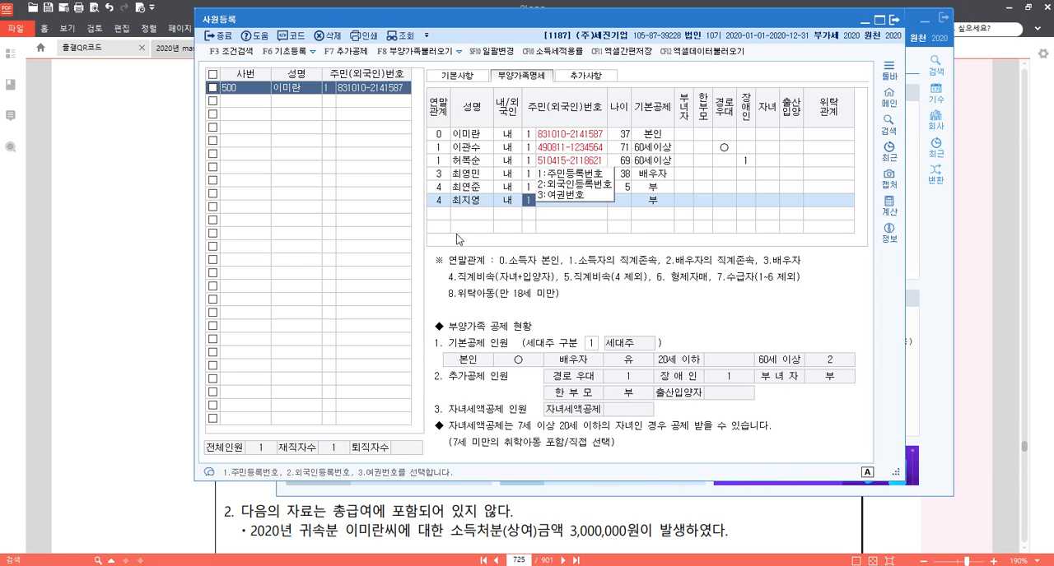
pyautogui.press('Return')
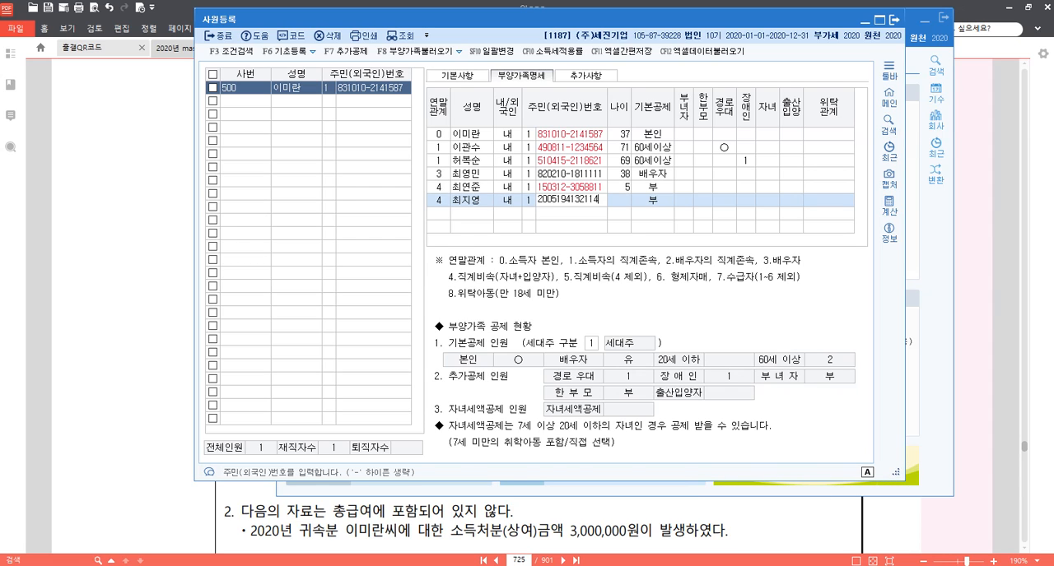
# Complete the daughter's row with 기본공제 20세이하 and 출산입양 2 (둘째).
pyautogui.press('Return')
pyautogui.press('Return')
pyautogui.press('Return')
pyautogui.press('Return')
pyautogui.press('Return')
pyautogui.press('Return')
pyautogui.press('Return')
pyautogui.write('2')
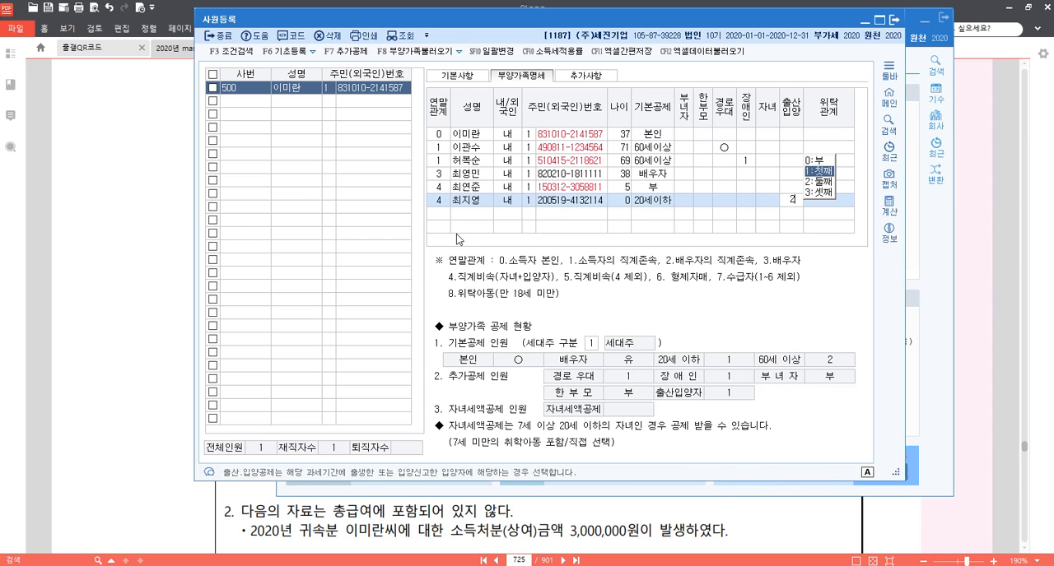
pyautogui.press('Return')
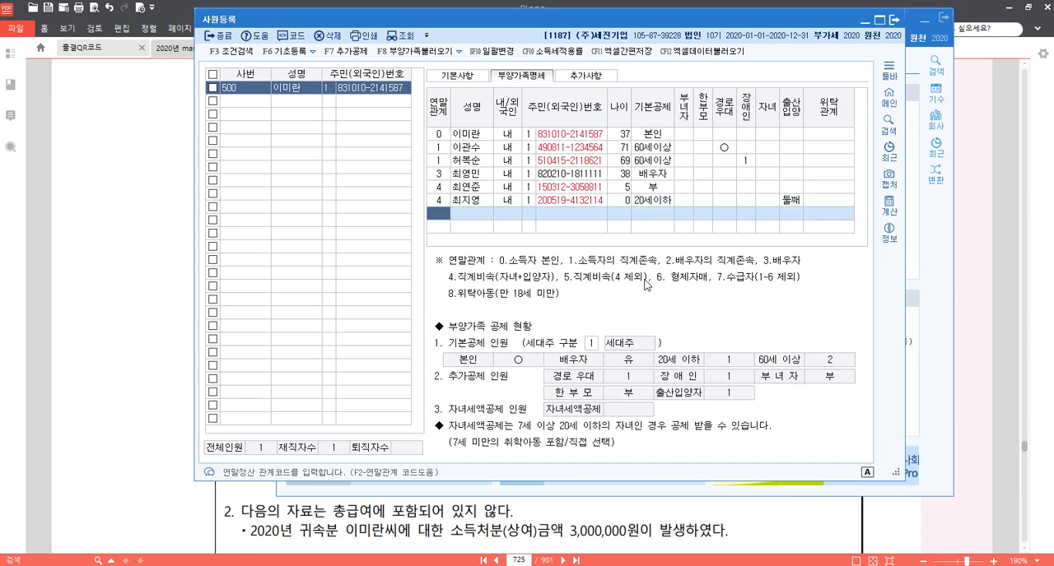
# Check the 세대주 구분 options and close 사원등록.
pyautogui.click(591, 349)
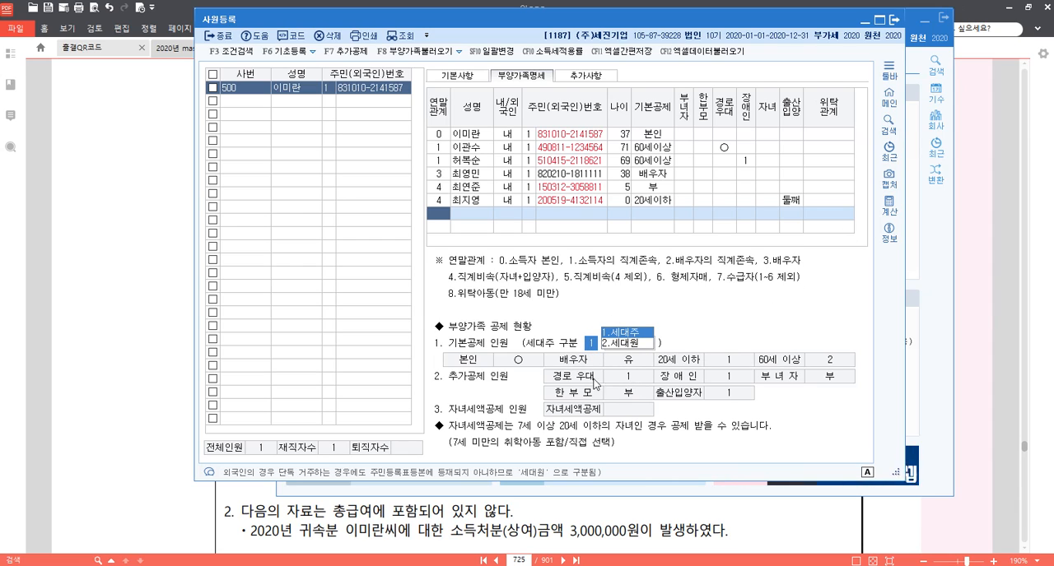
pyautogui.click(893, 20)
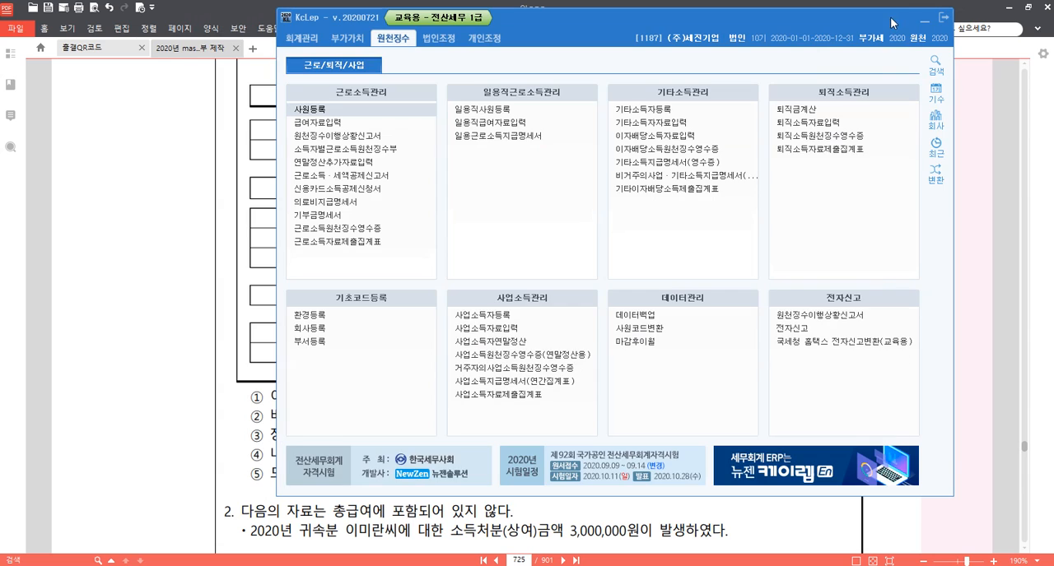
# Return to the PDF problem and highlight "소득처분(상여)" in item 2.
pyautogui.click(980, 258)
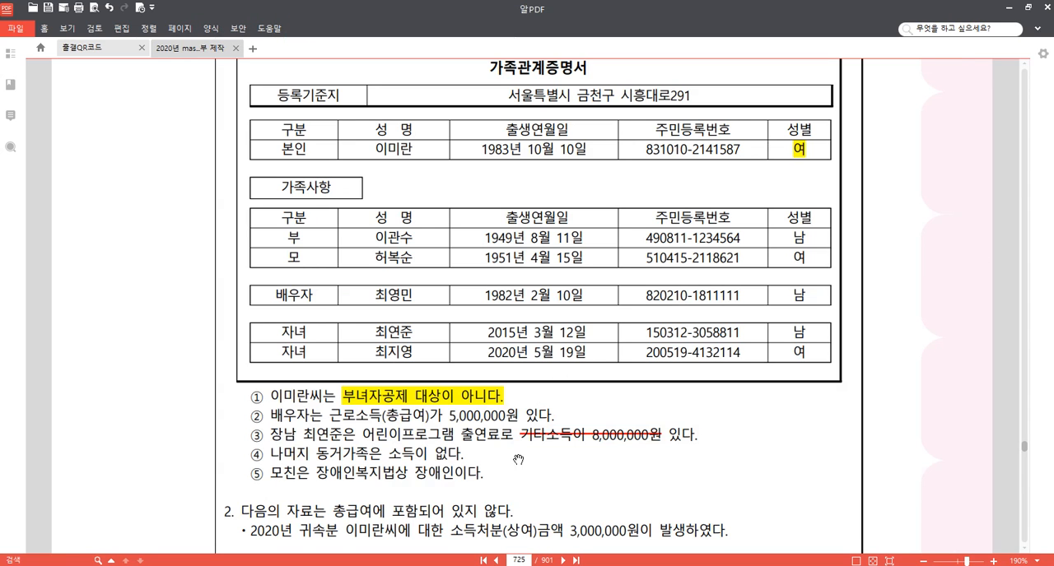
pyautogui.moveTo(518, 459); pyautogui.dragTo(538, 219)
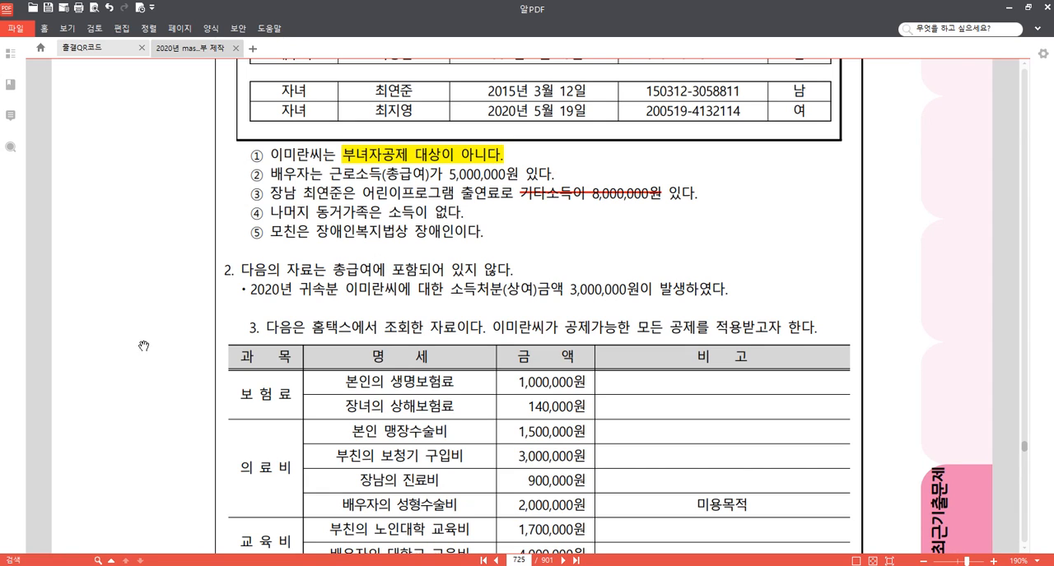
pyautogui.scroll(-1, 143, 346)
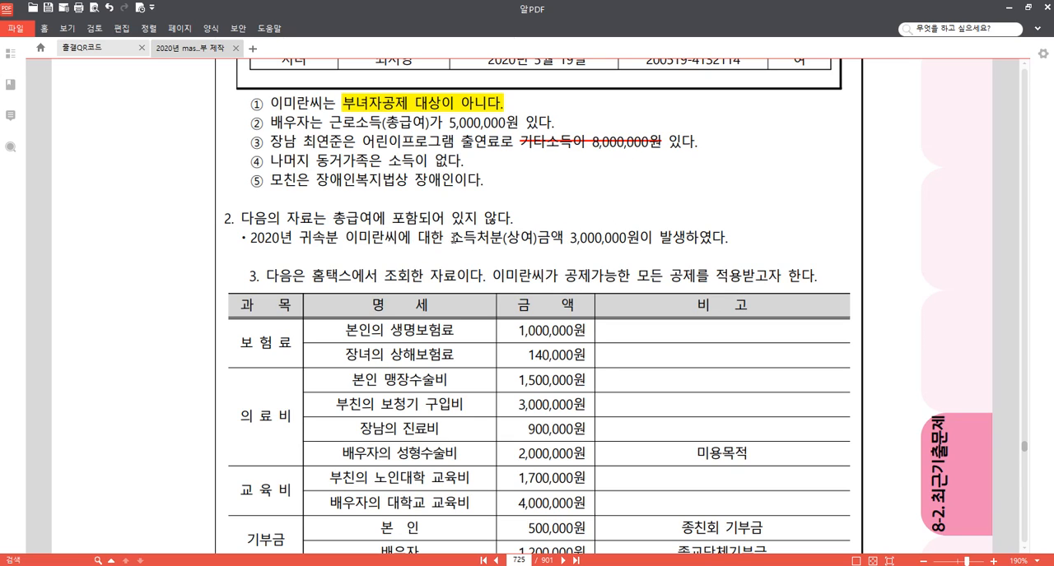
pyautogui.moveTo(451, 238); pyautogui.dragTo(534, 239)
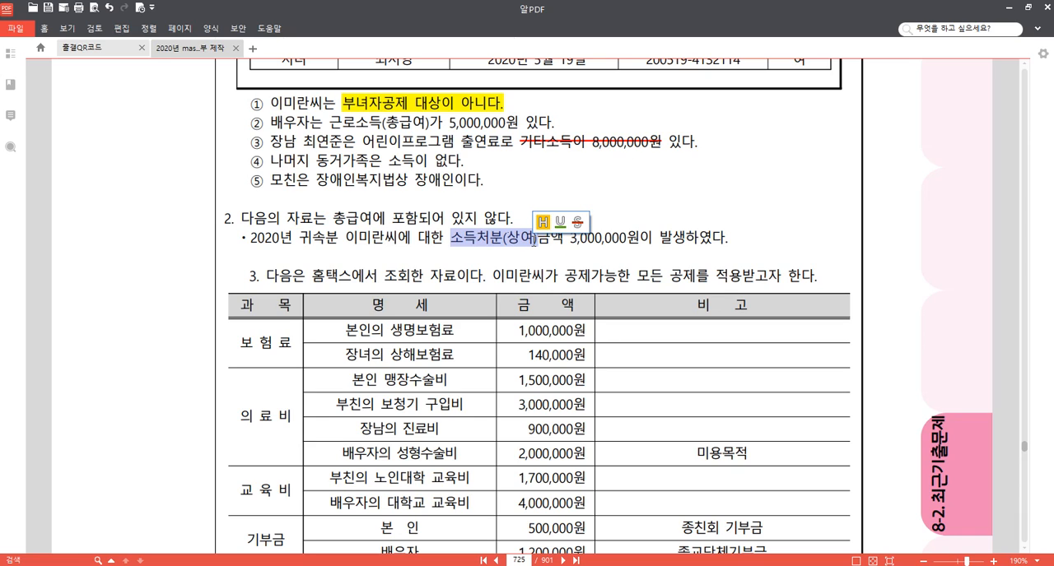
pyautogui.click(543, 222)
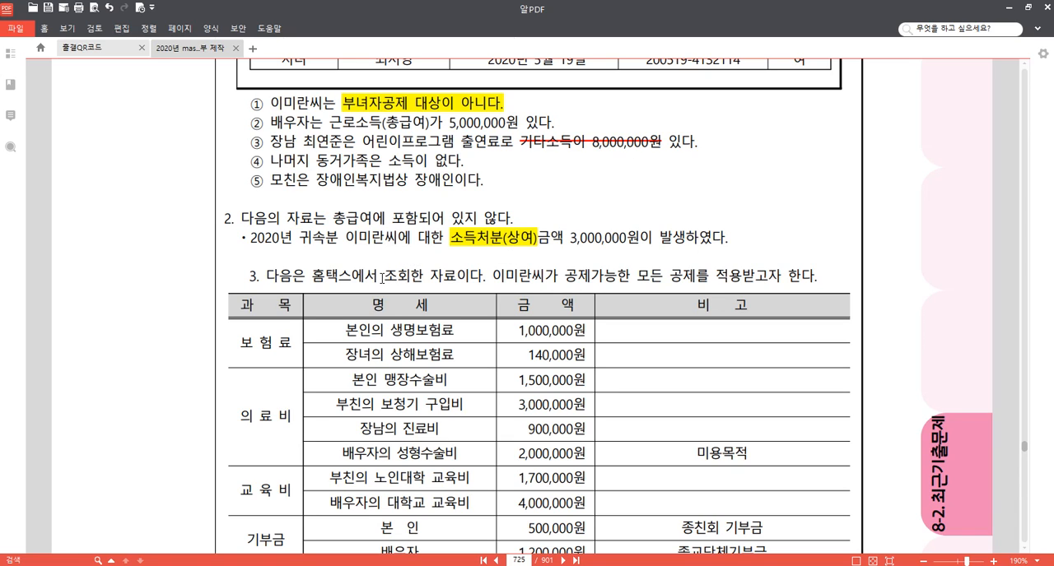
# Switch to KcLep, load employee 500 in an enlarged 연말정산추가자료입력 and show the 소득명세.
pyautogui.moveTo(306, 564)
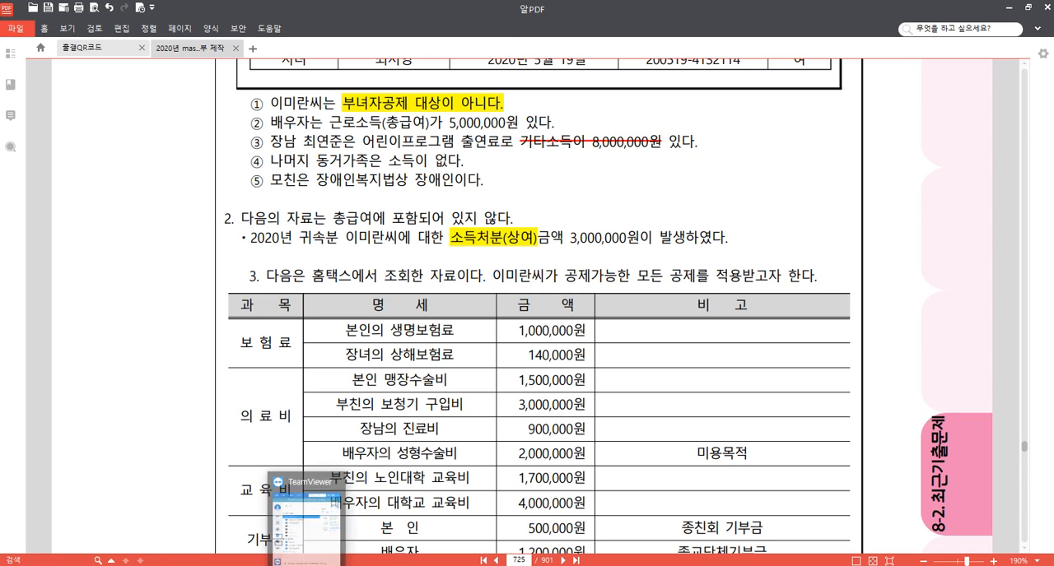
pyautogui.click(308, 527)
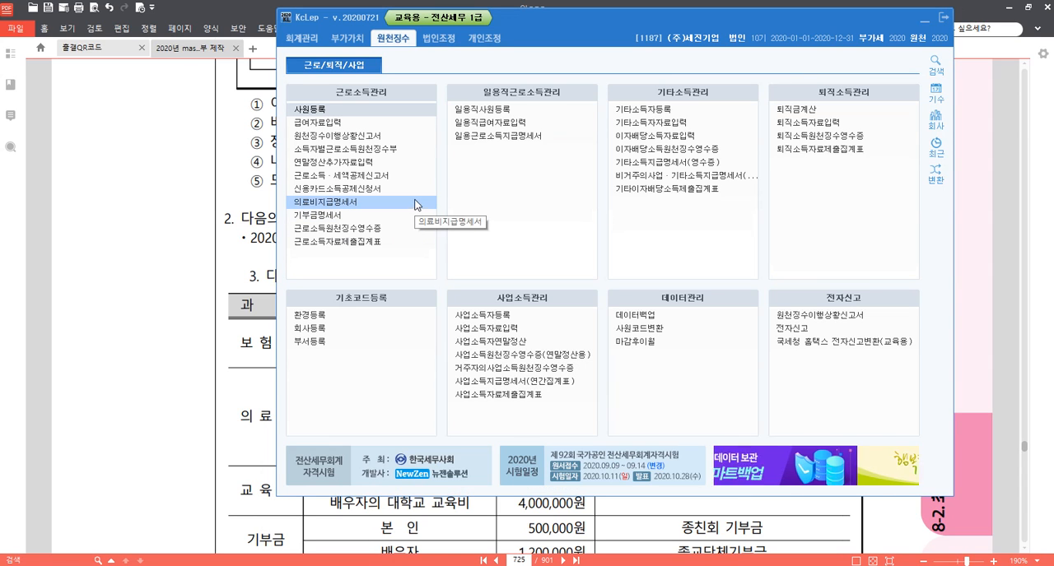
pyautogui.click(381, 163)
pyautogui.press('F2')
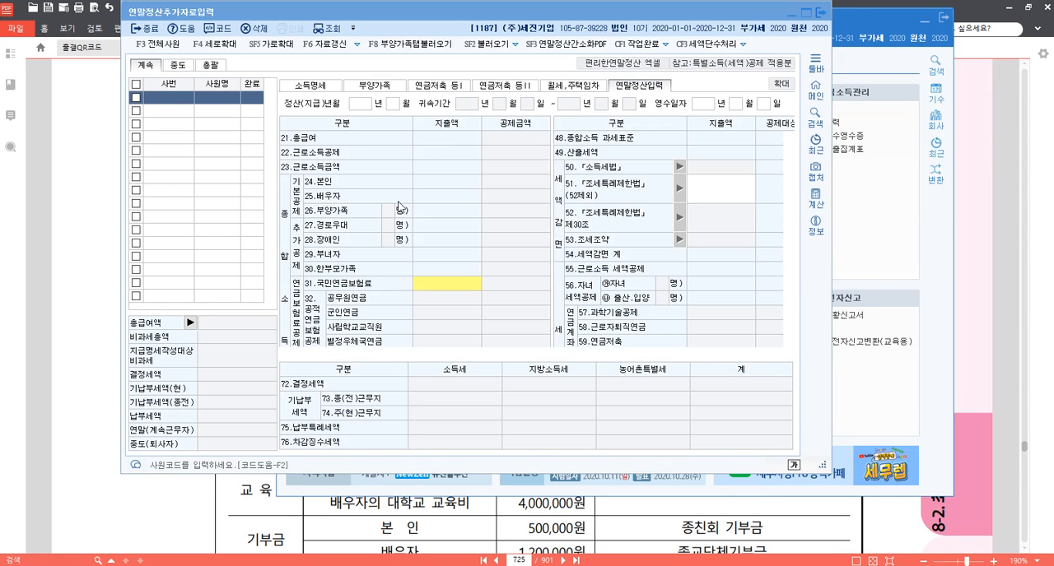
pyautogui.press('Return')
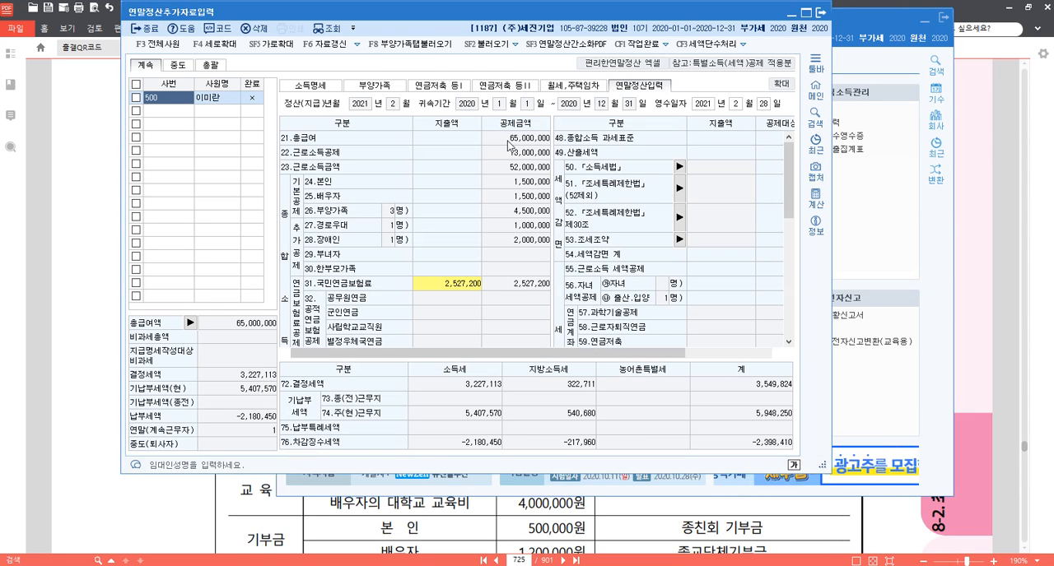
pyautogui.moveTo(822, 466); pyautogui.dragTo(933, 527)
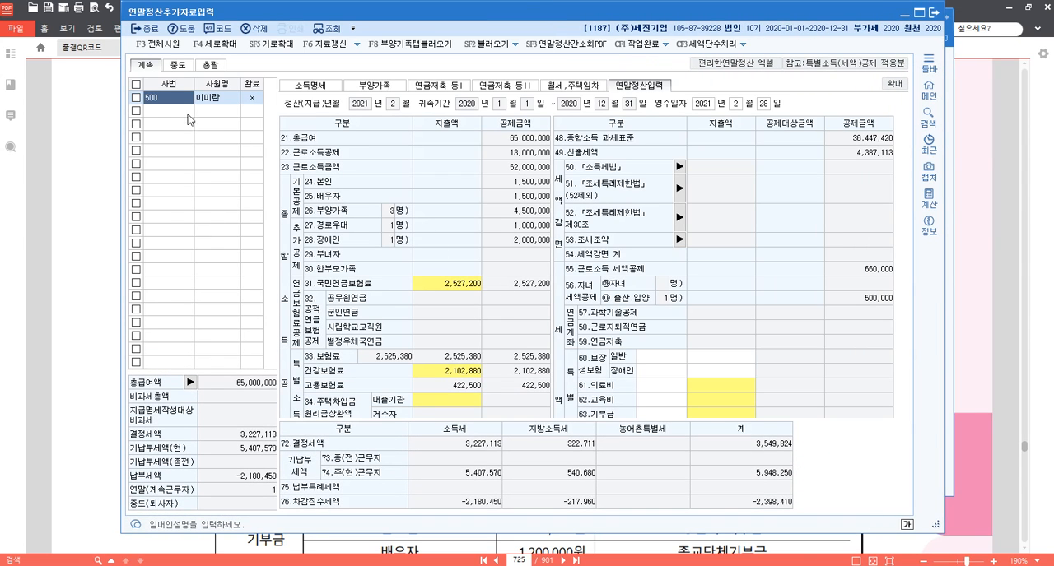
pyautogui.click(311, 86)
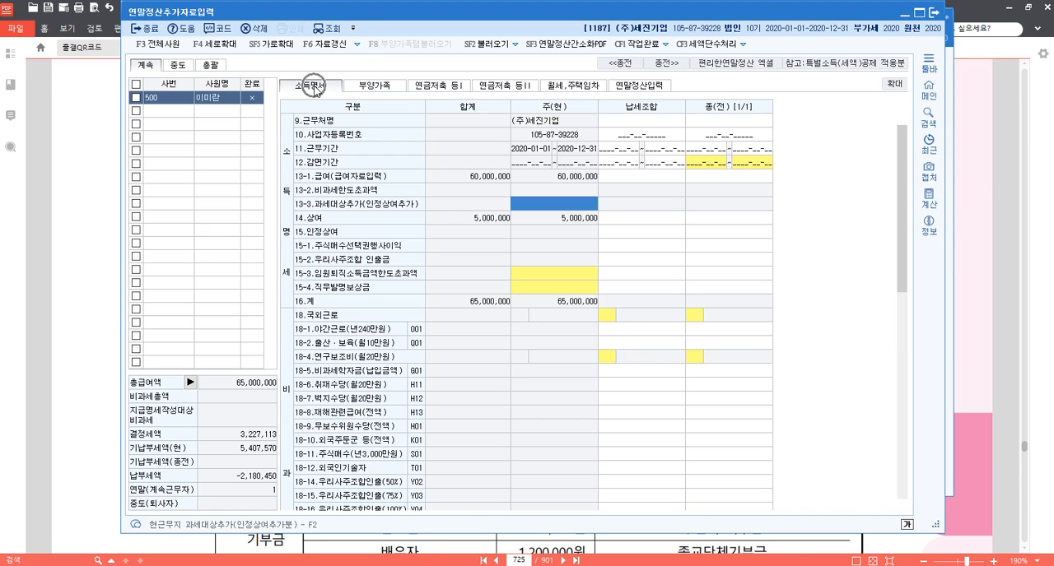
# Enter 3,000,000 as 인정상여추가분 for 13-3.과세대상추가 in the 주(현) column and confirm it.
pyautogui.click(715, 232)
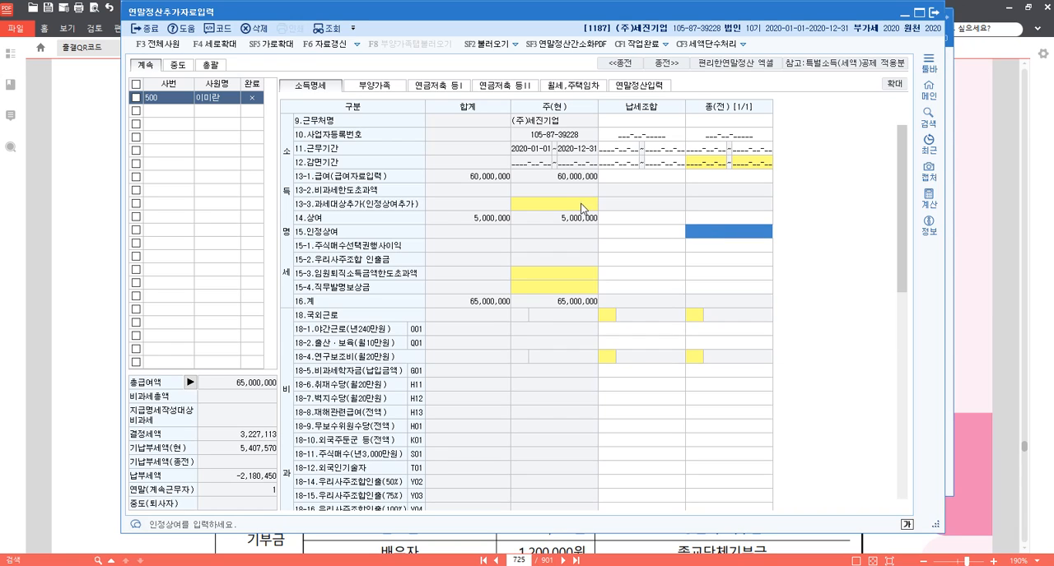
pyautogui.click(554, 203)
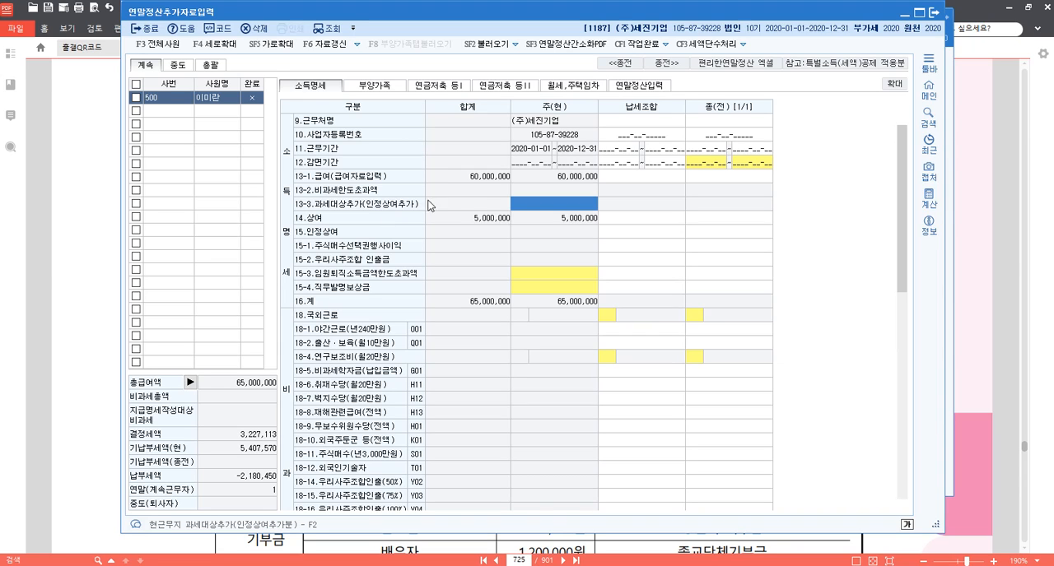
pyautogui.click(551, 209)
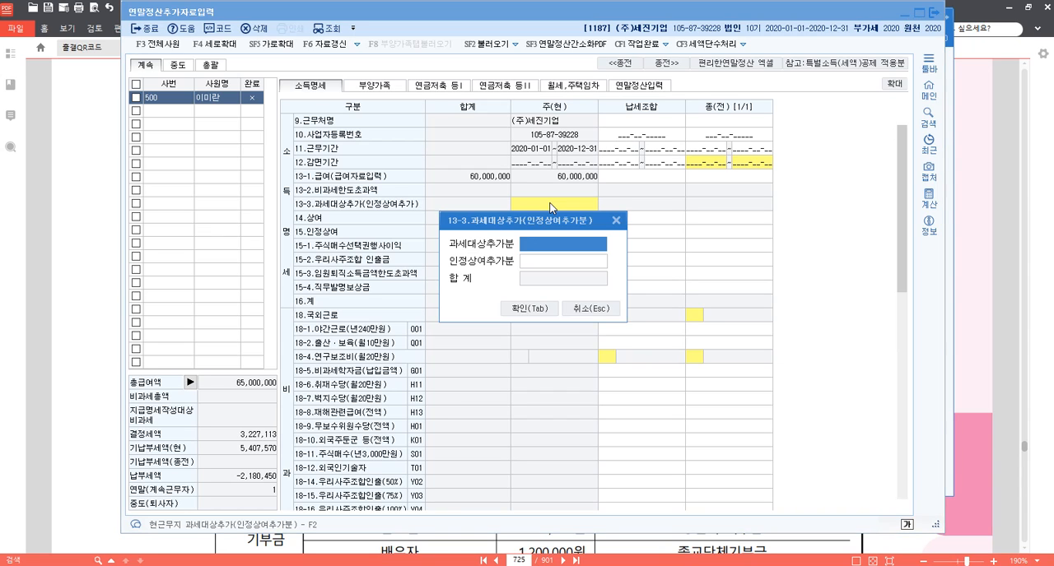
pyautogui.click(558, 265)
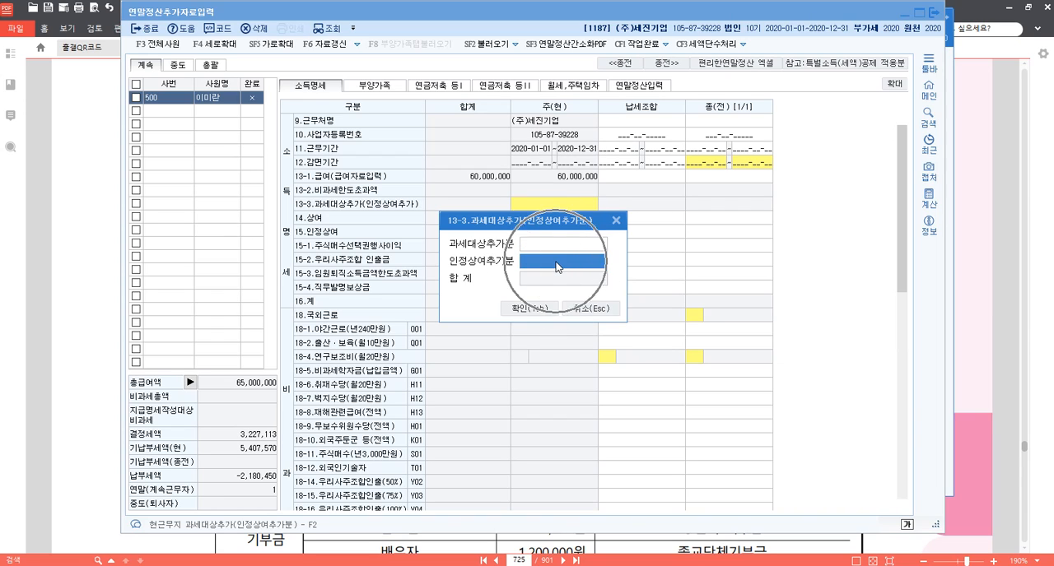
pyautogui.write('3000000')
pyautogui.press('Return')
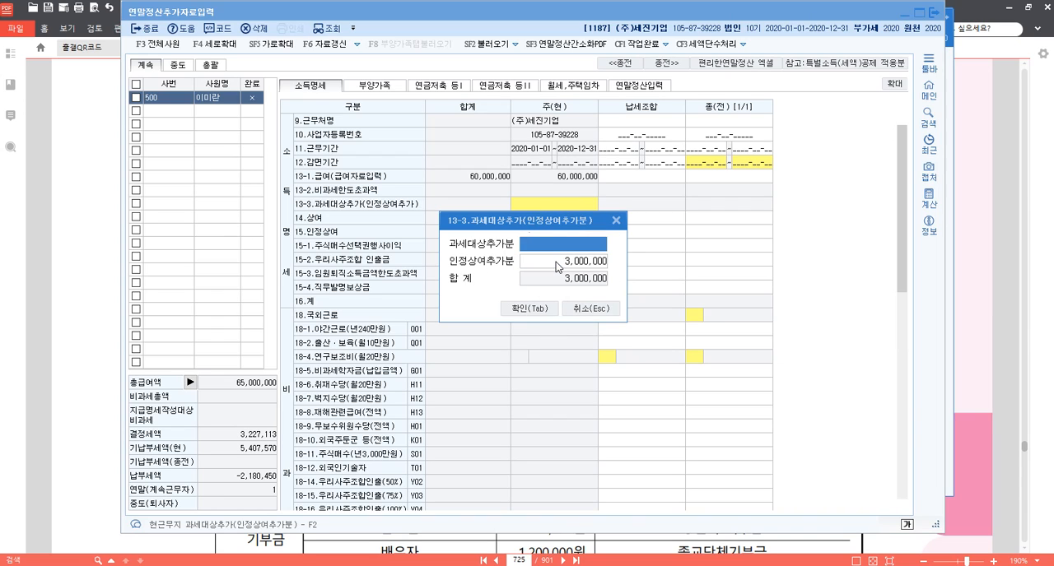
pyautogui.click(556, 262)
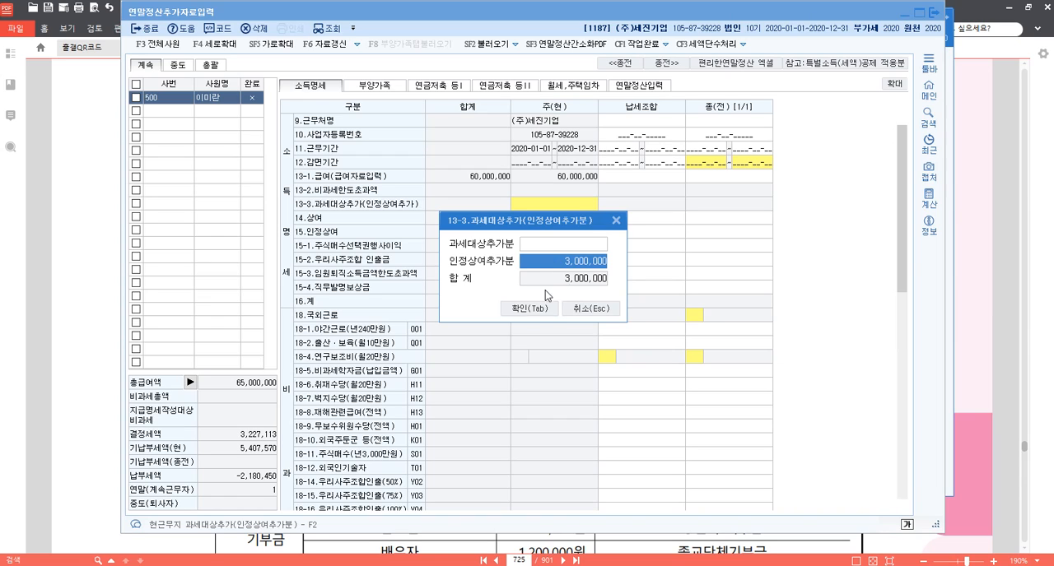
pyautogui.click(536, 310)
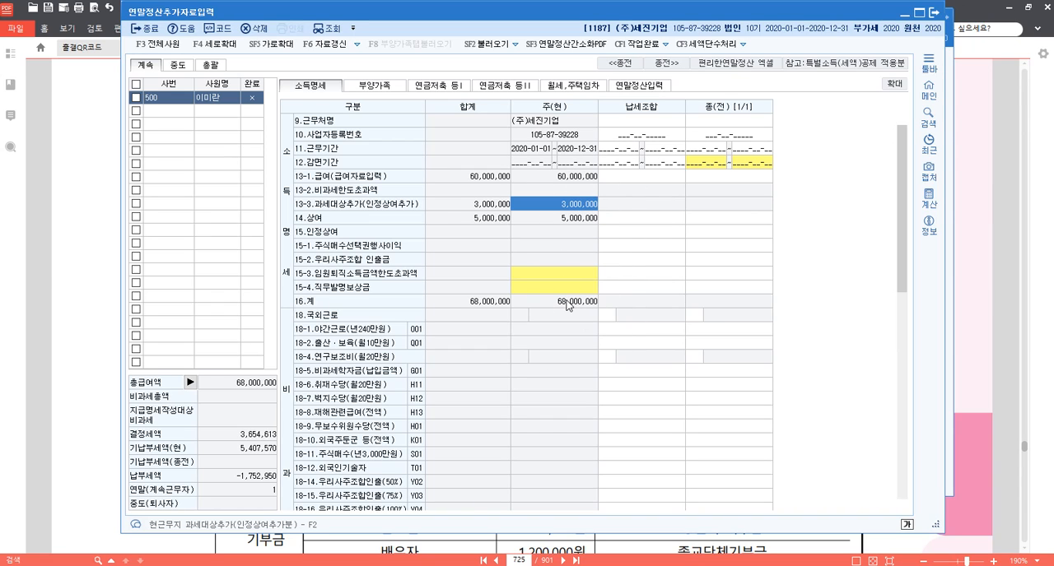
# Show employee 500's 연말정산입력 page with the deduction figures.
pyautogui.press('ctrl')
pyautogui.press('ctrl')
pyautogui.press('ctrl')
pyautogui.click(649, 91)
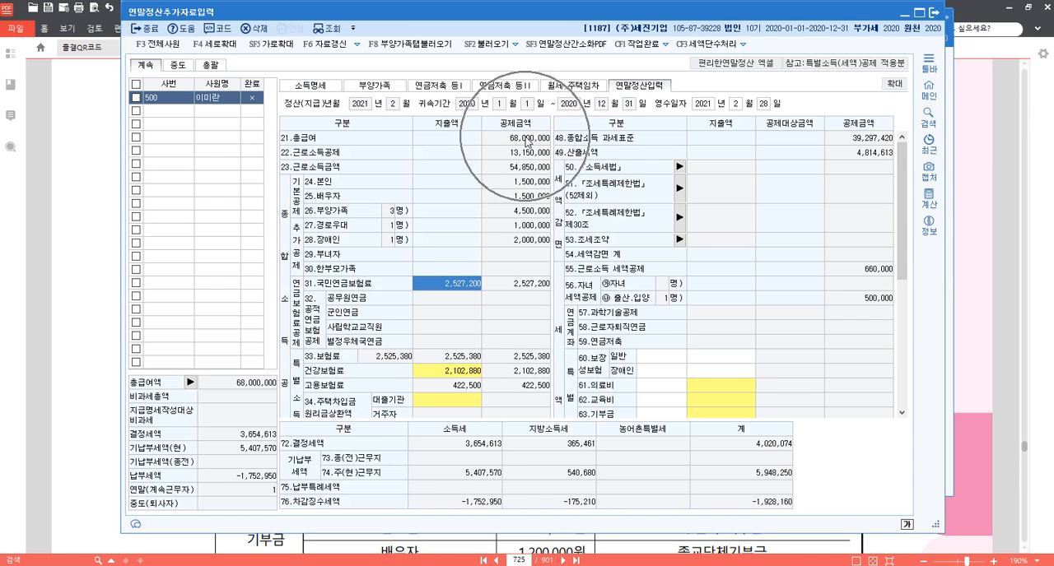
# Switch to the PDF problem and examine the 보험료 and 의료비 items of table 3 against the family details.
pyautogui.click(976, 299)
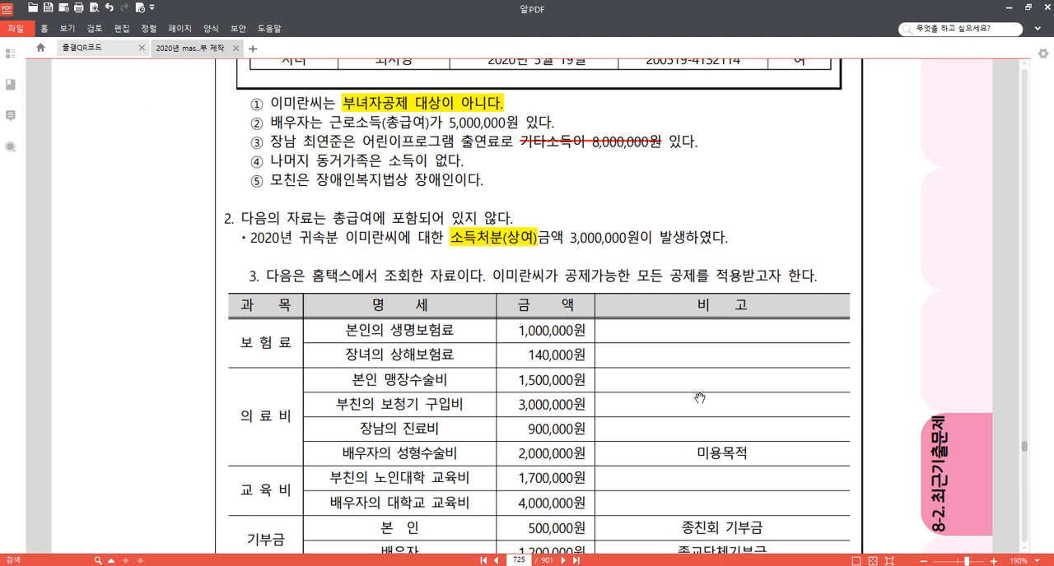
pyautogui.scroll(-4, 699, 428)
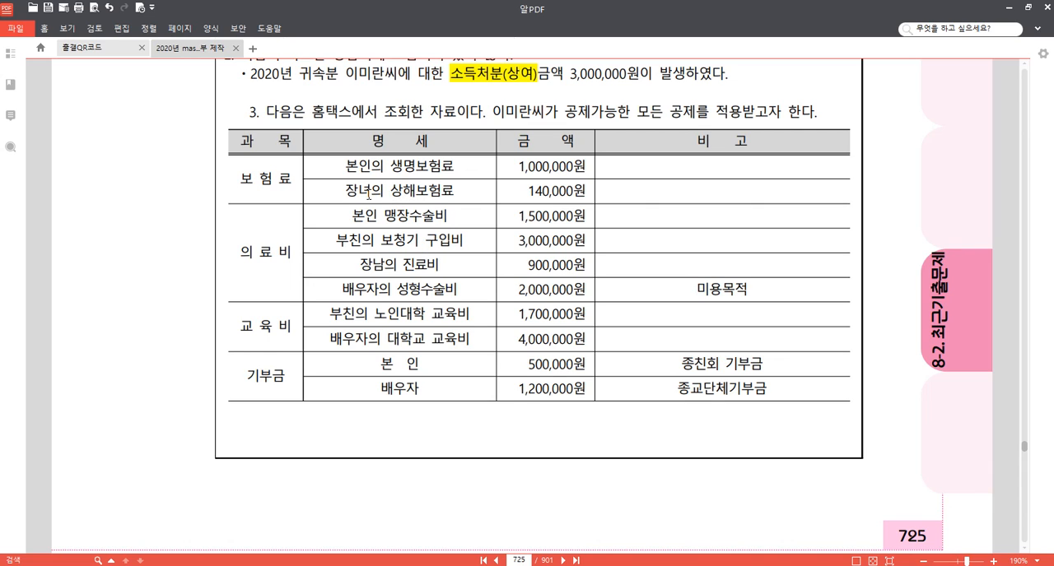
pyautogui.moveTo(345, 192); pyautogui.dragTo(371, 192)
pyautogui.scroll(5, 437, 236)
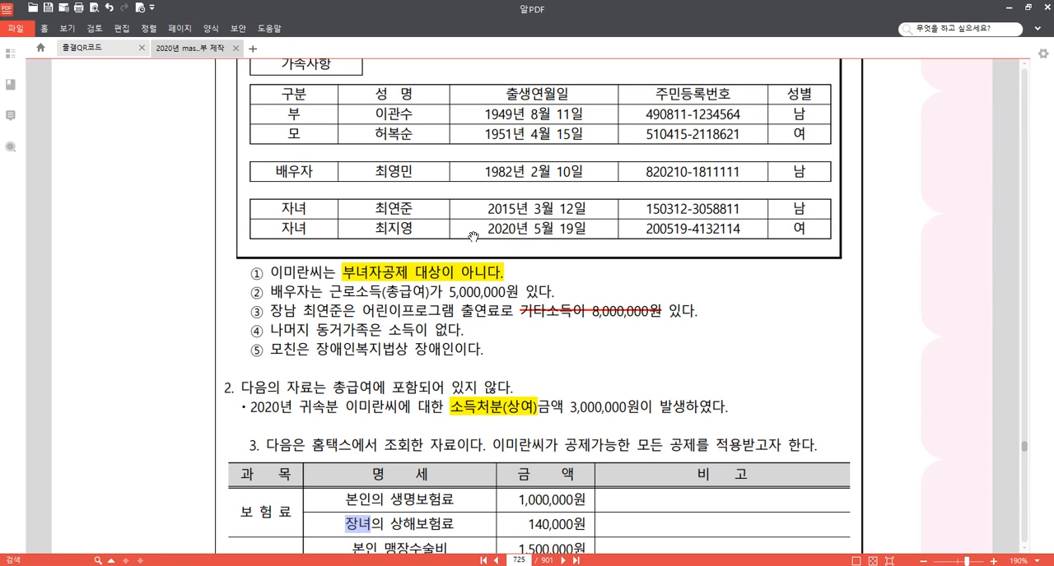
pyautogui.scroll(-2, 526, 342)
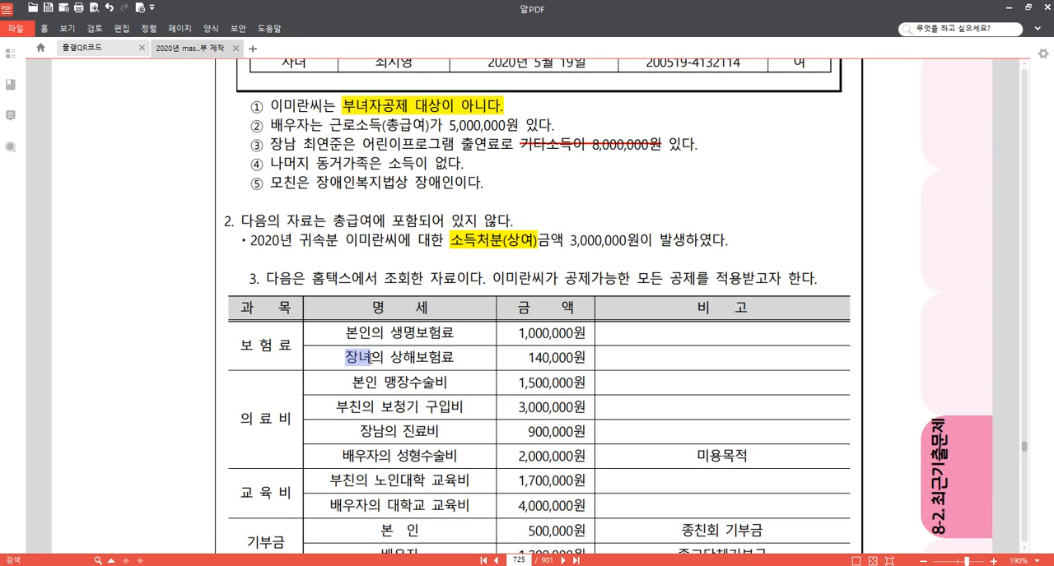
pyautogui.click(366, 358)
pyautogui.scroll(1, 428, 321)
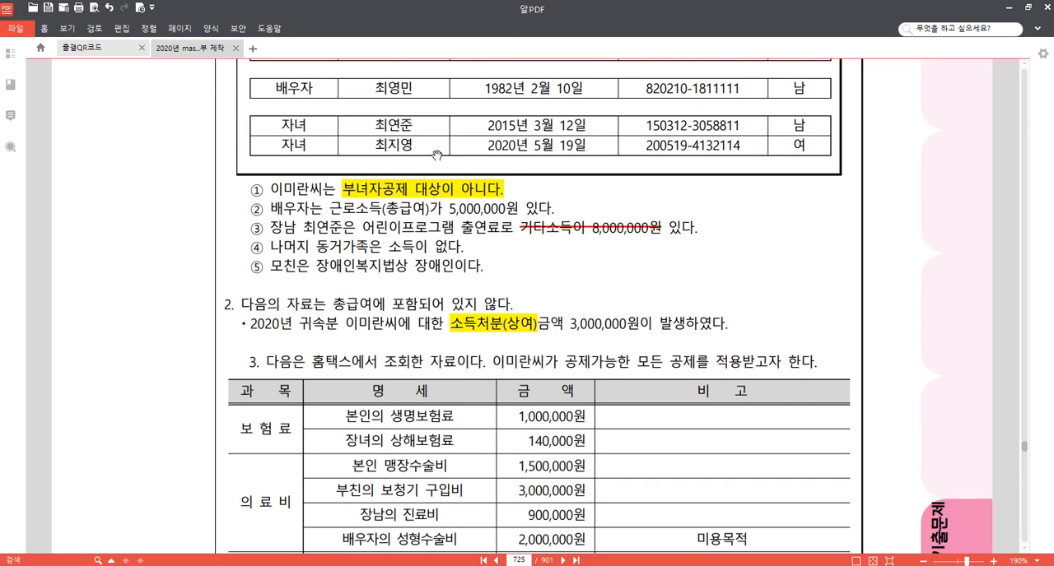
pyautogui.scroll(-1, 414, 428)
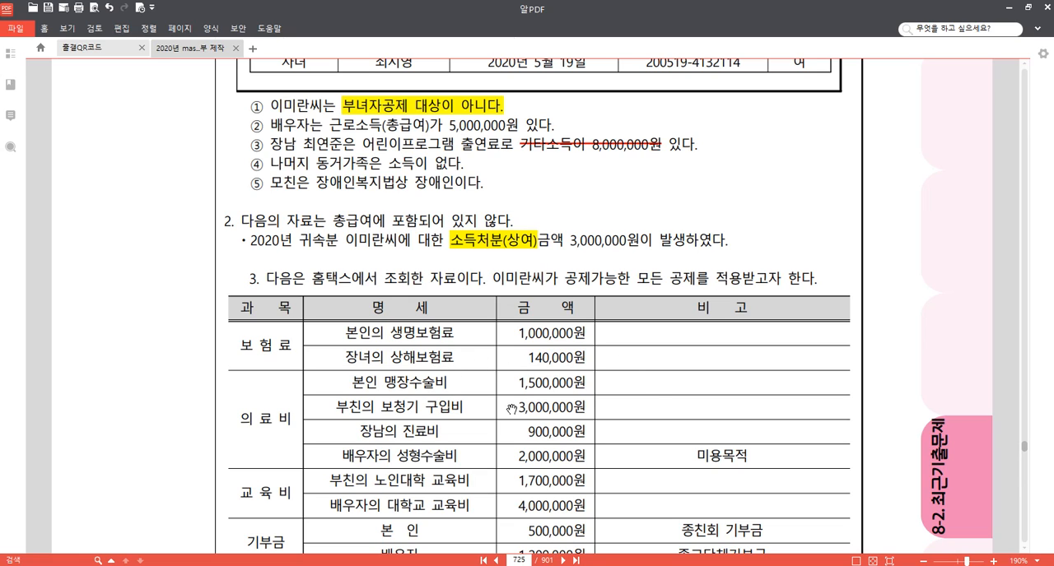
# Strike out the 배우자의 성형수술비 row with its 미용목적 remark and the 부친의 노인대학 교육비 row in table 3.
pyautogui.moveTo(909, 408); pyautogui.dragTo(904, 349)
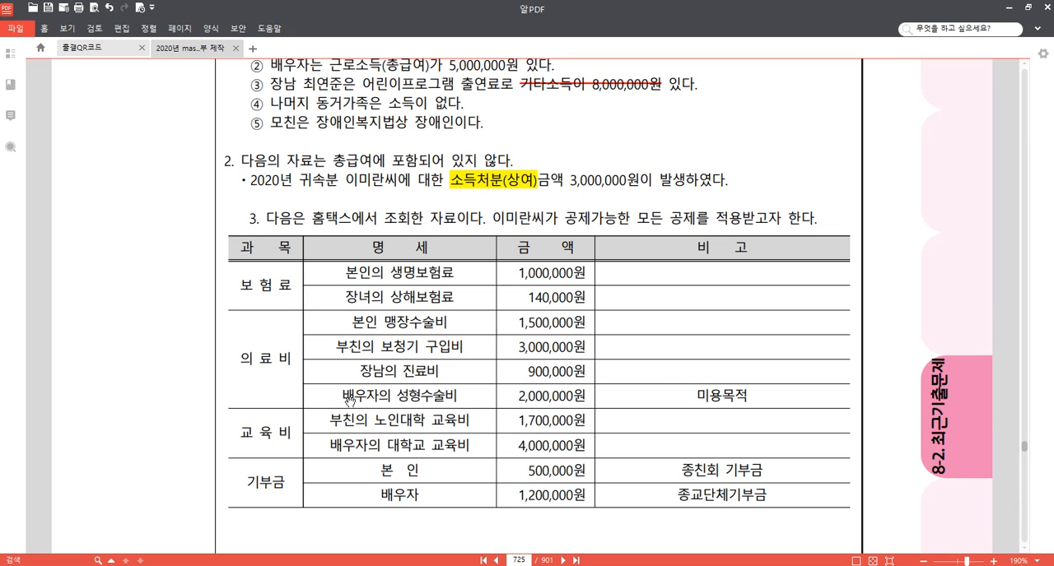
pyautogui.moveTo(342, 396); pyautogui.dragTo(746, 396)
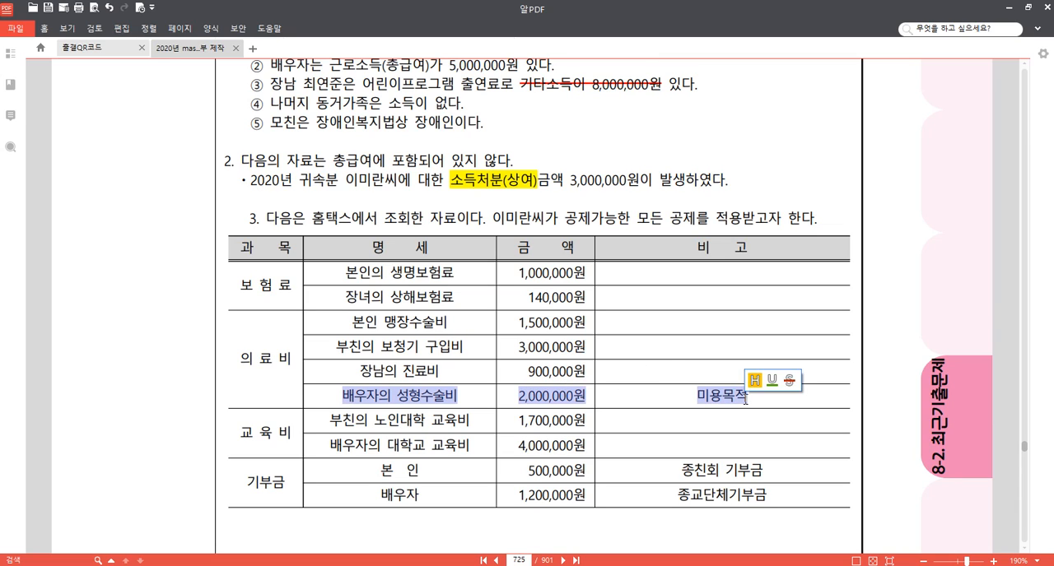
pyautogui.click(793, 383)
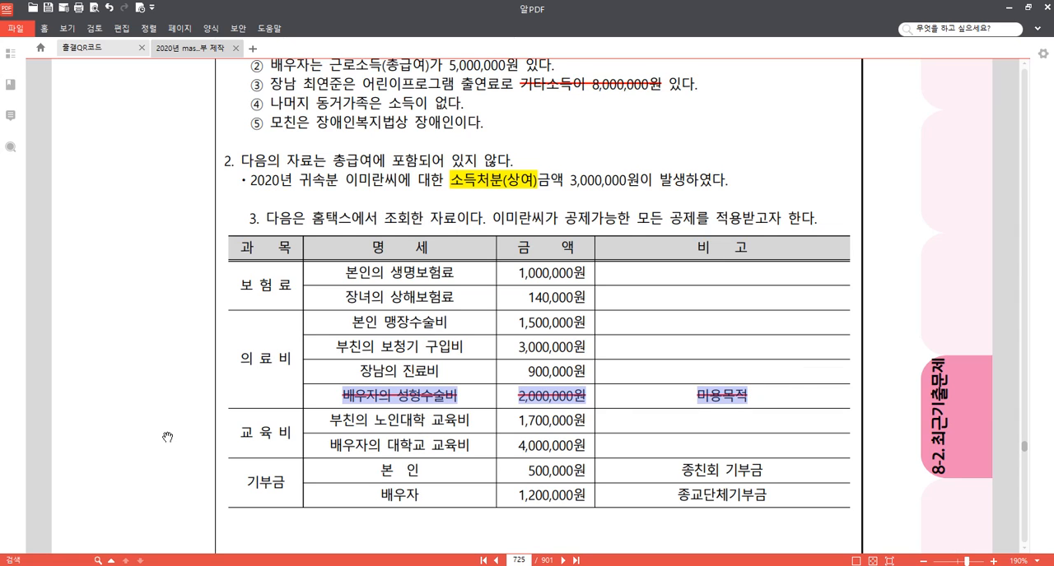
pyautogui.scroll(-3, 169, 436)
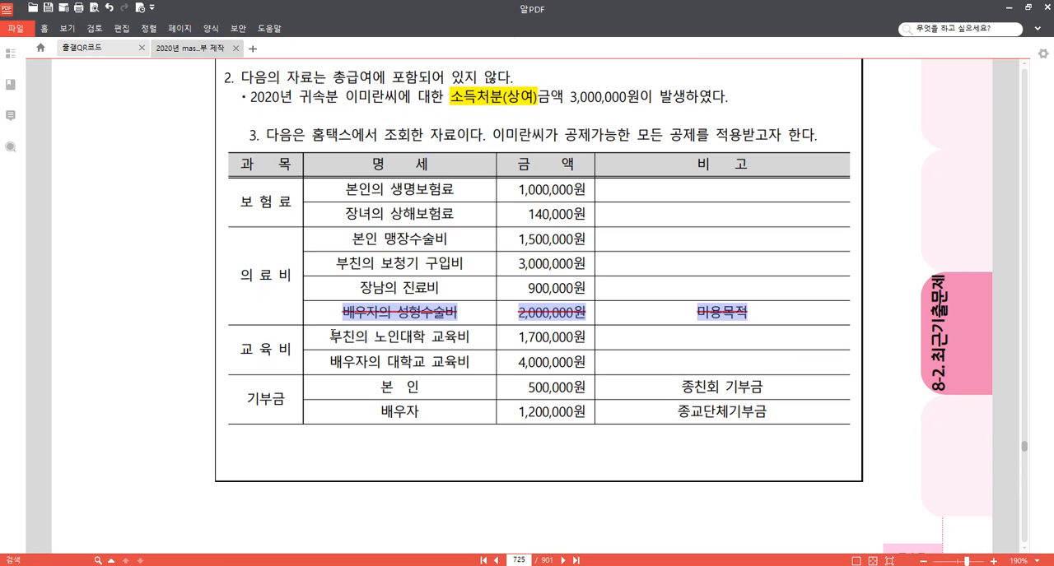
pyautogui.moveTo(333, 337); pyautogui.dragTo(586, 335)
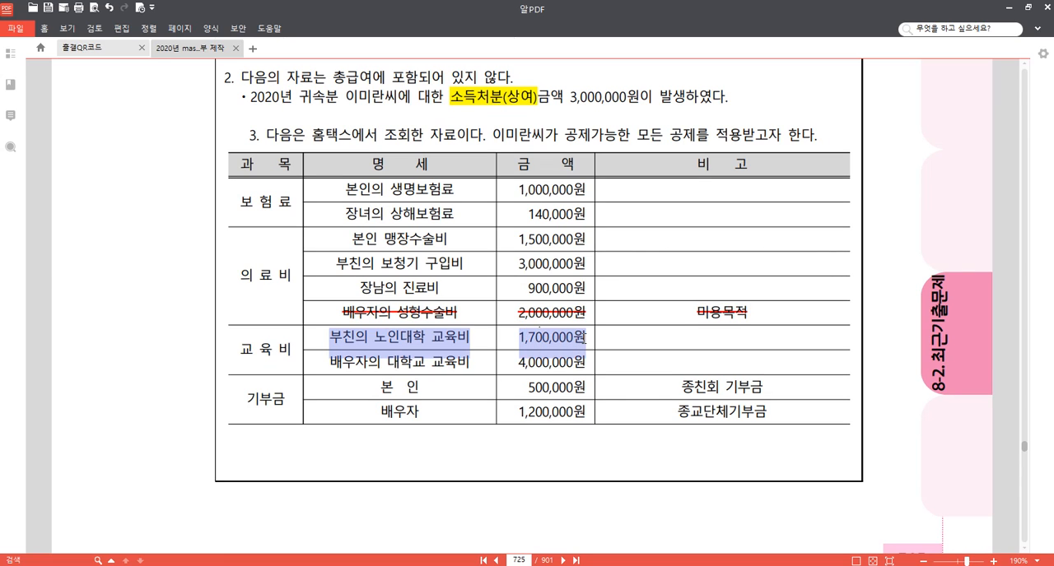
pyautogui.click(628, 321)
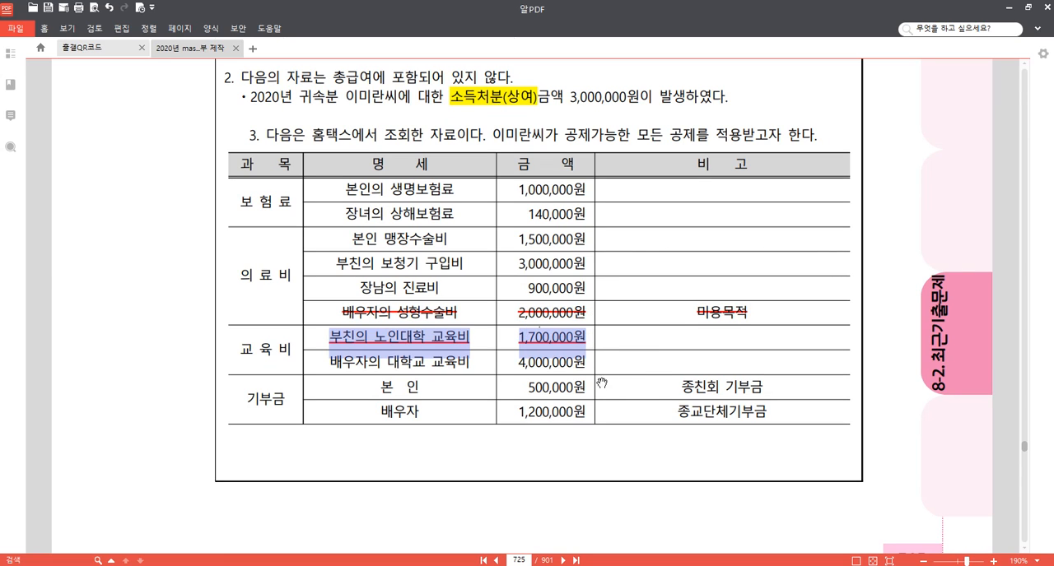
pyautogui.click(426, 363)
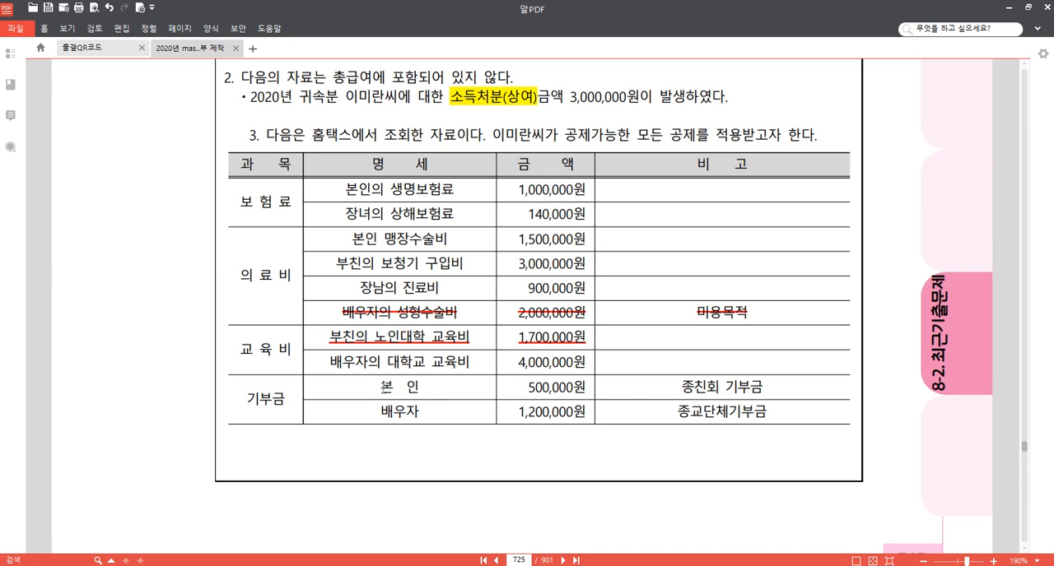
# Strike out the 본인 종친회 기부금 row in the 기부금 section of table 3.
pyautogui.moveTo(379, 387); pyautogui.dragTo(764, 387)
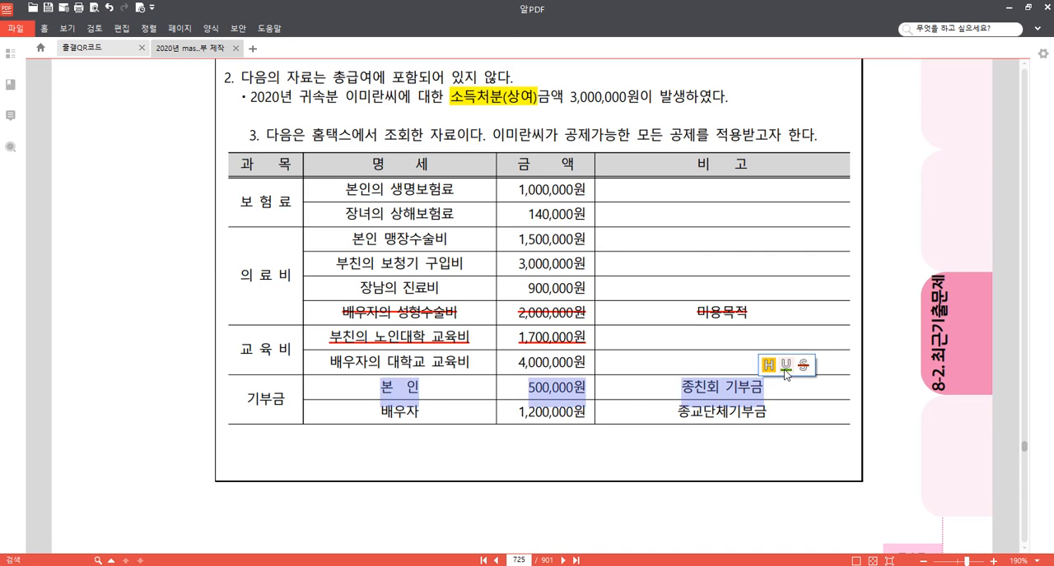
pyautogui.click(802, 364)
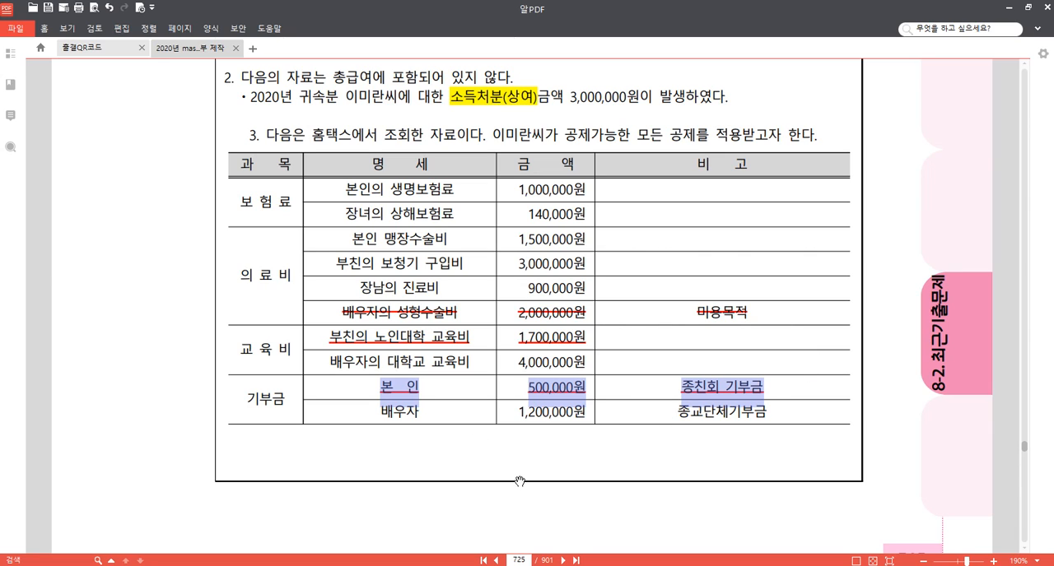
pyautogui.scroll(-1, 549, 486)
pyautogui.scroll(-5, 550, 487)
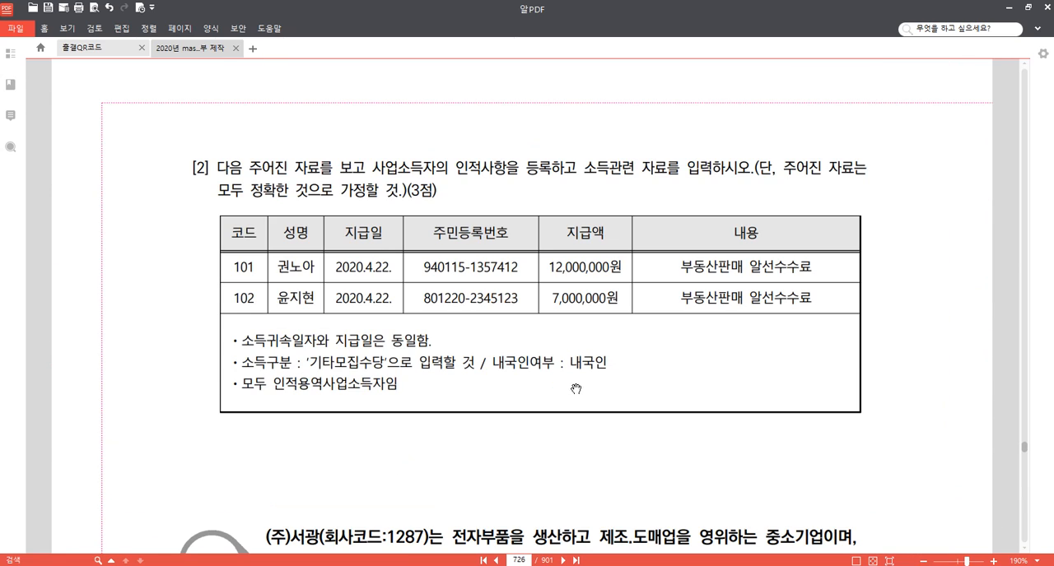
pyautogui.scroll(4, 573, 390)
pyautogui.scroll(2, 478, 331)
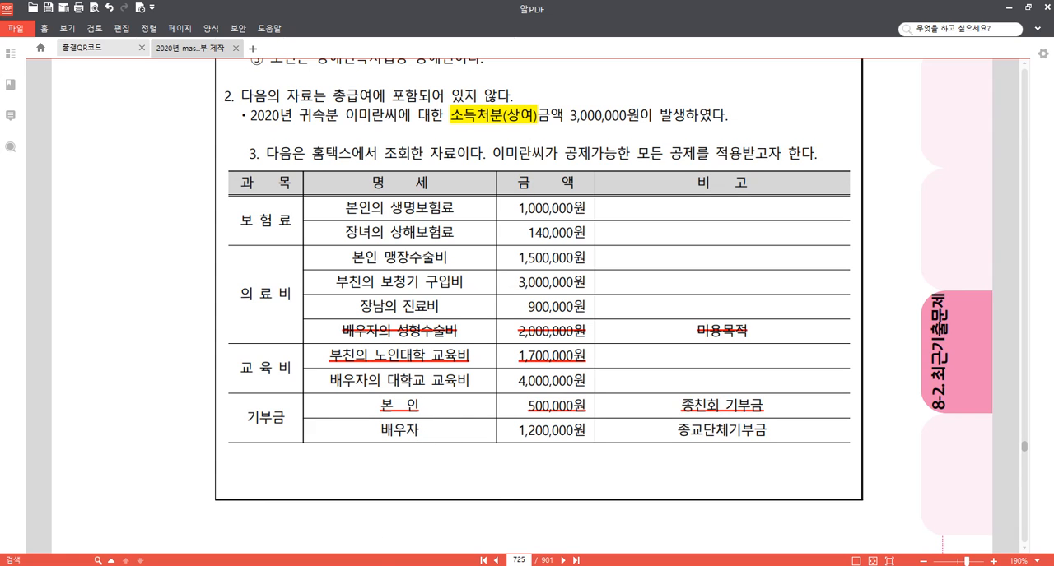
# Switch to KcLep and set the 지출액 of 60.보장성보험 일반 to 1,140,000.
pyautogui.moveTo(436, 565)
pyautogui.click(437, 515)
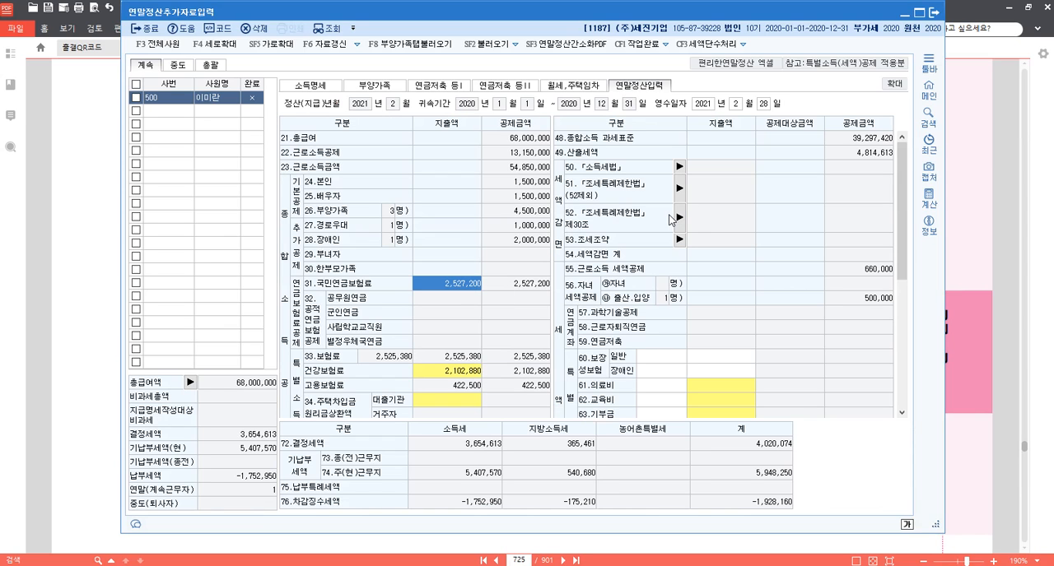
pyautogui.click(736, 359)
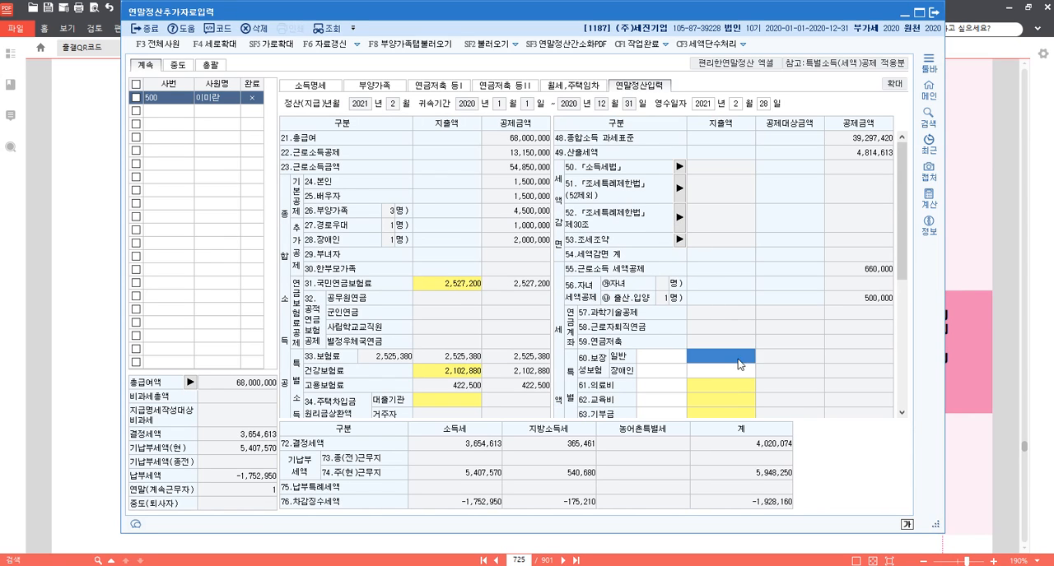
pyautogui.scroll(-3, 745, 332)
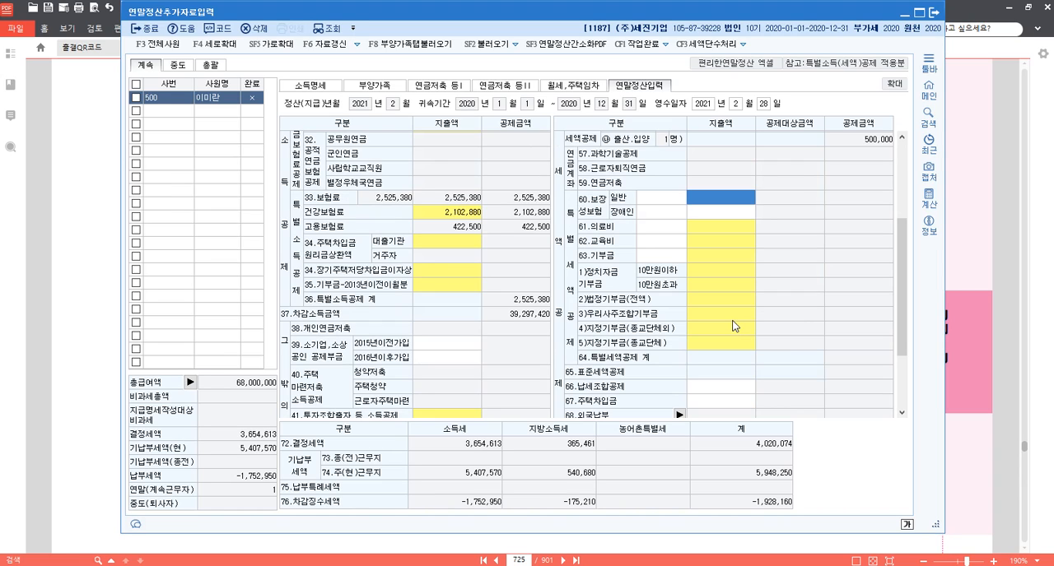
pyautogui.write('1140000')
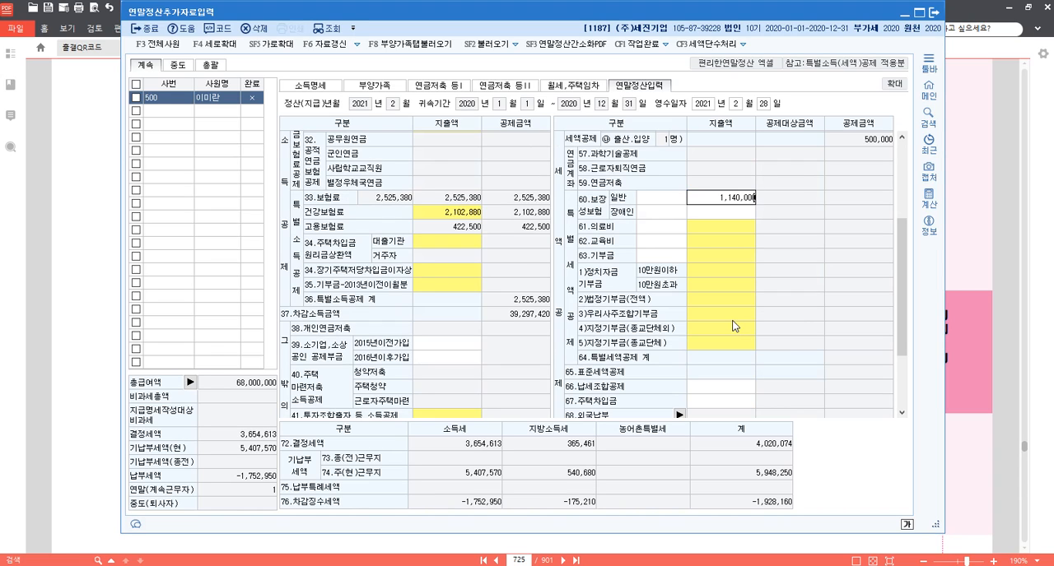
pyautogui.press('Return')
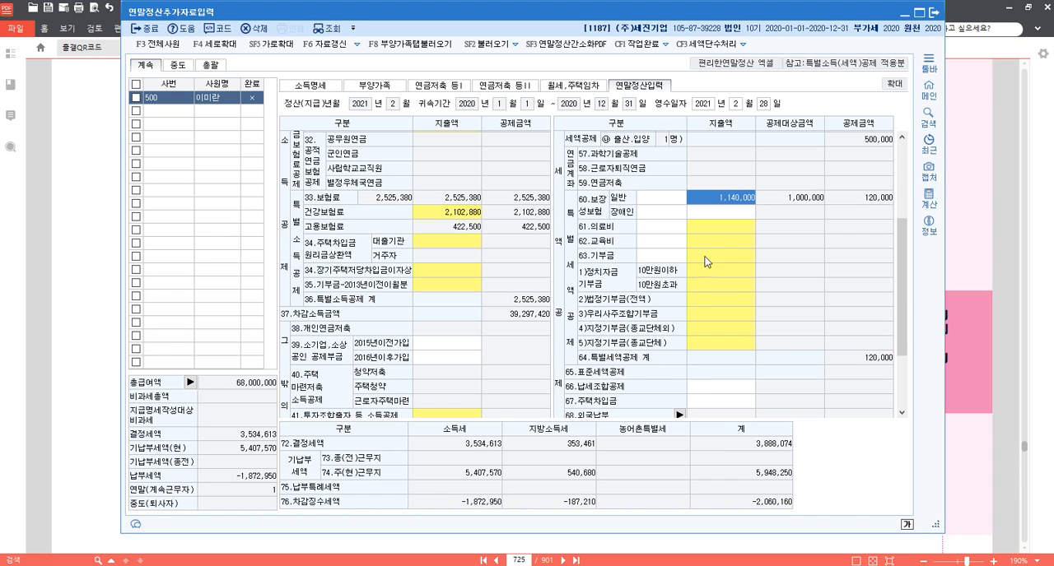
# Open the 61.의료비 details and enter 지출액 4,500,000 for 본인,65세 이상자 and 900,000 for 그 밖의 공제대상자.
pyautogui.click(723, 231)
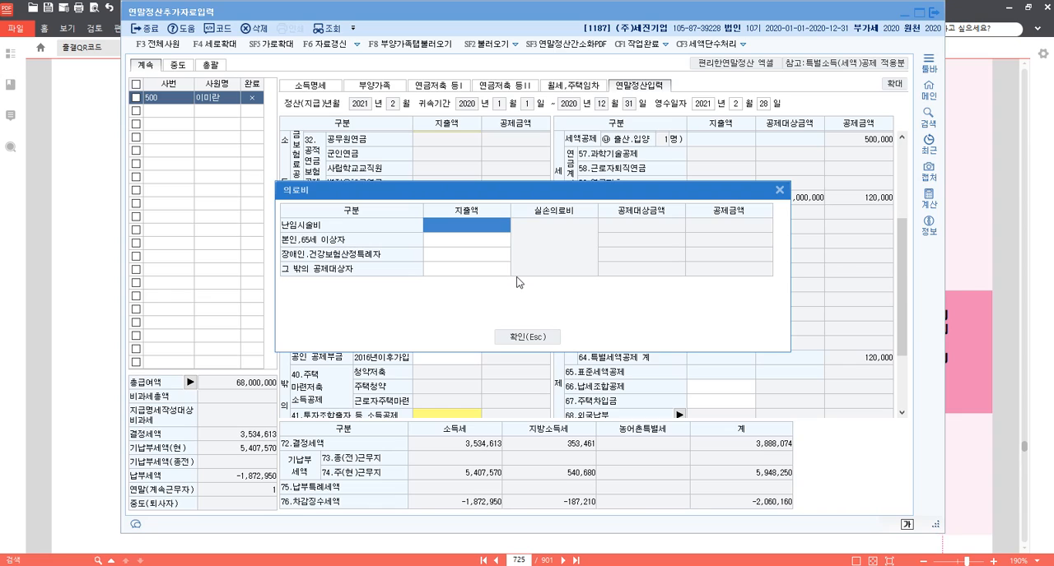
pyautogui.click(481, 247)
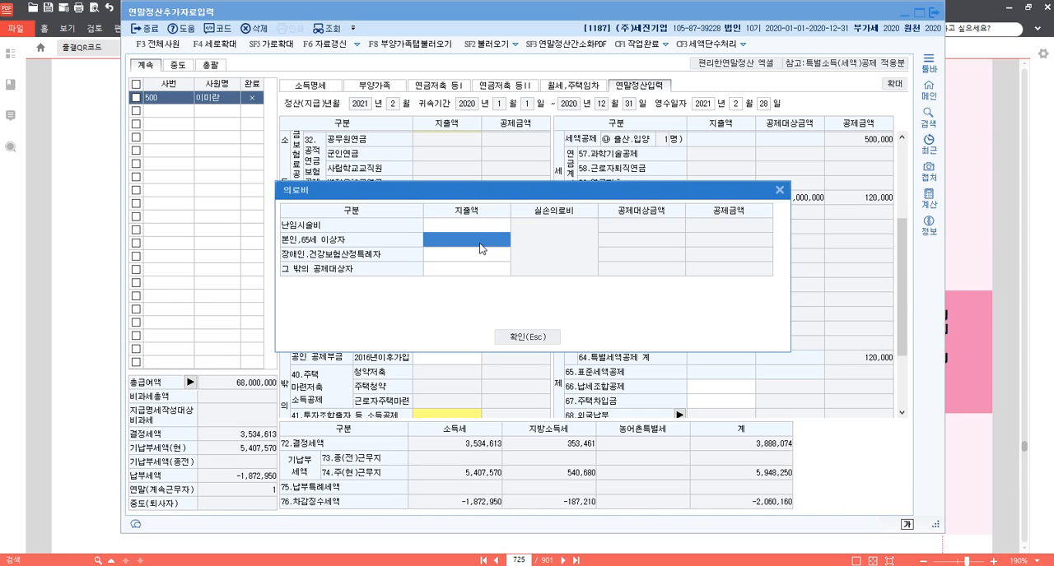
pyautogui.write('4500000')
pyautogui.press('Return')
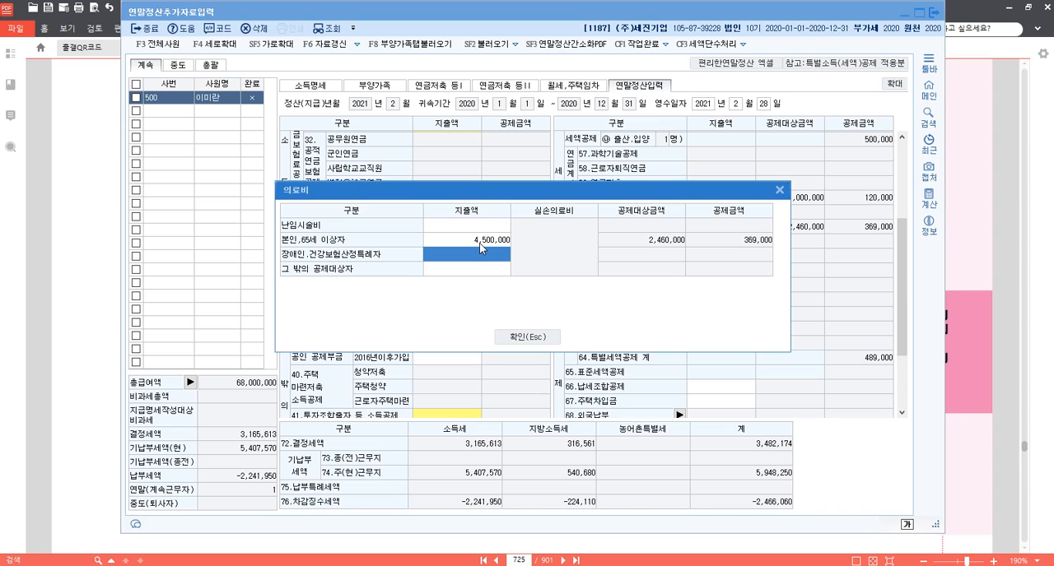
pyautogui.press('Return')
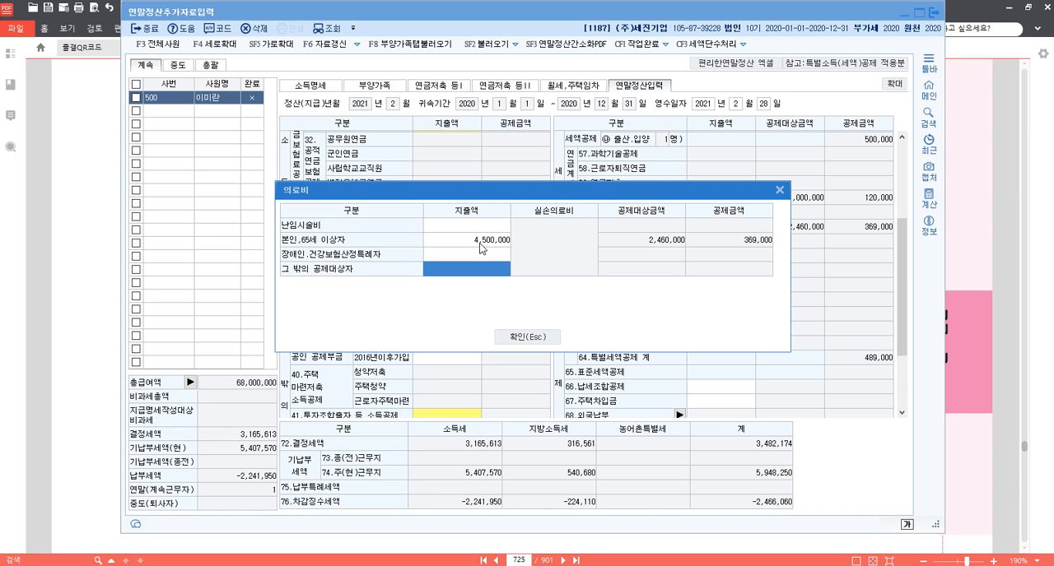
pyautogui.write('9000000')
pyautogui.press('Return')
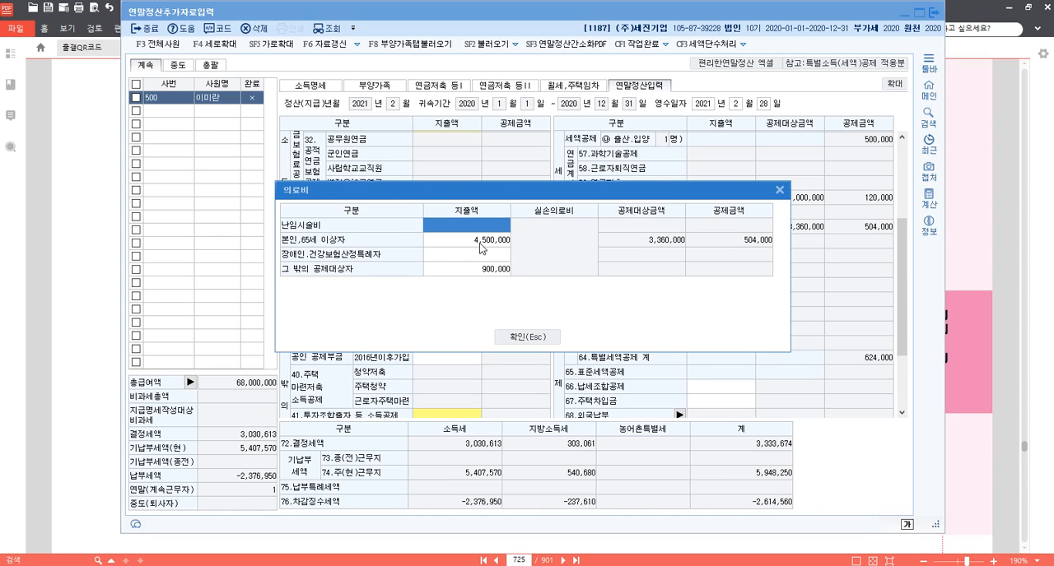
# Confirm the 의료비 amounts and enter 지출액 4,000,000 for one 대학생 in the 62.교육비 details.
pyautogui.click(528, 343)
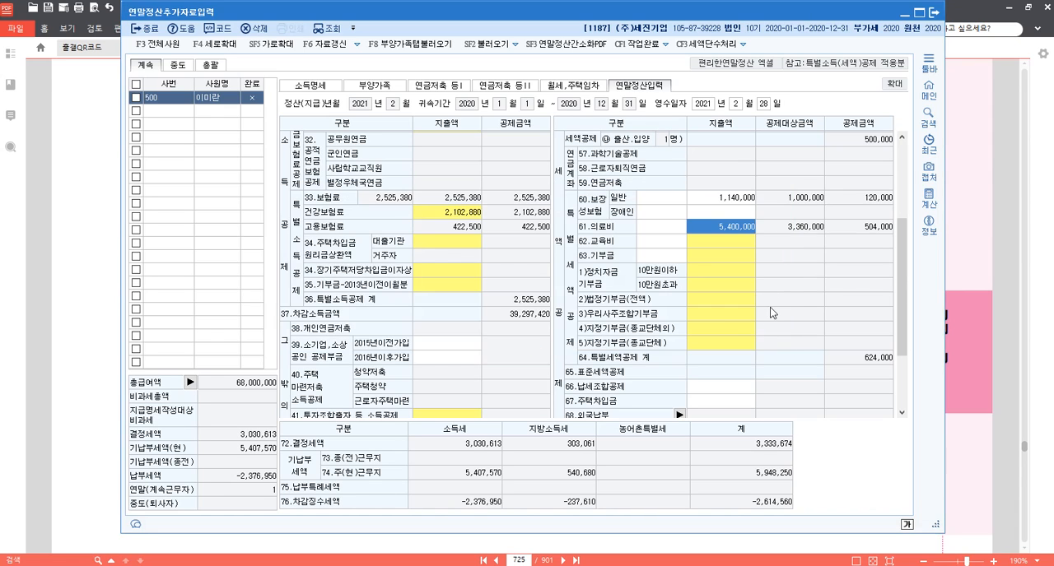
pyautogui.click(735, 248)
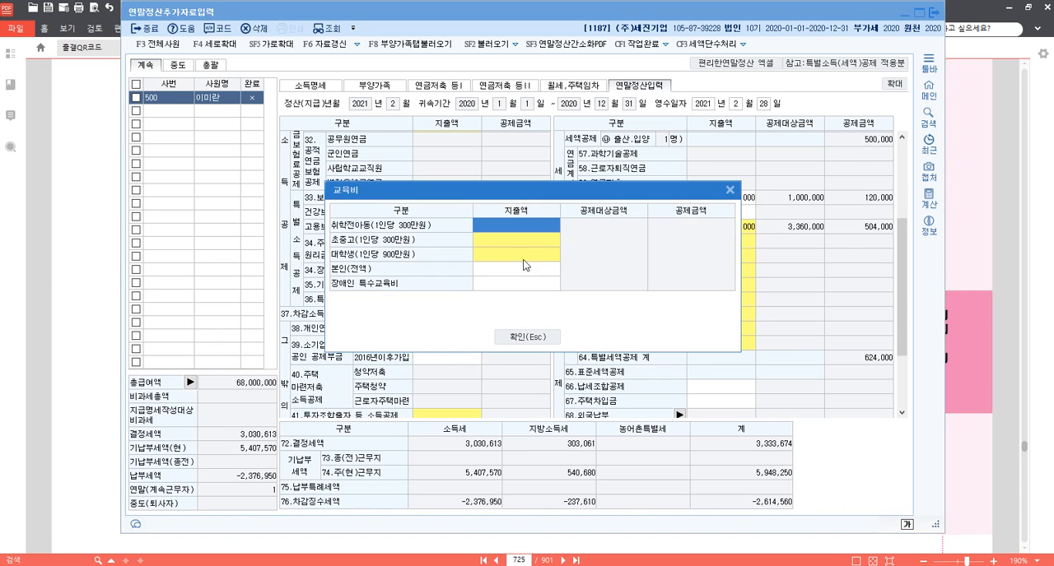
pyautogui.click(528, 254)
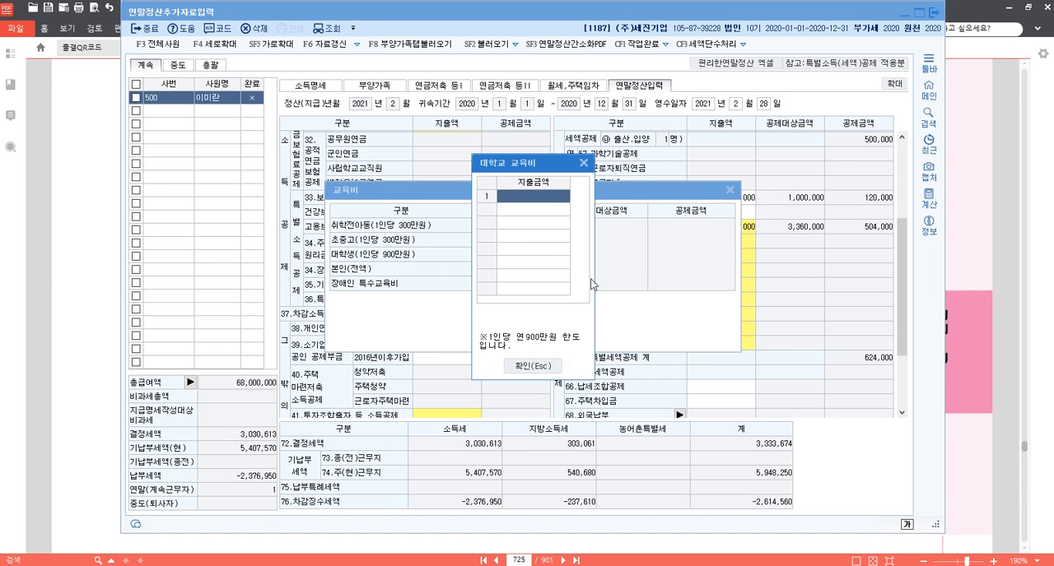
pyautogui.write('4000000')
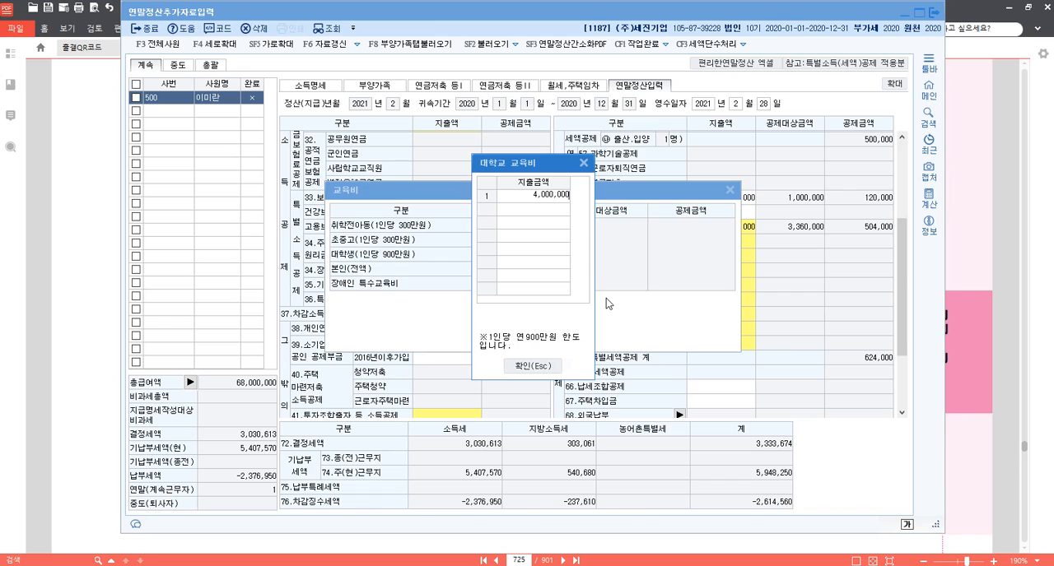
pyautogui.press('Return')
pyautogui.click(561, 200)
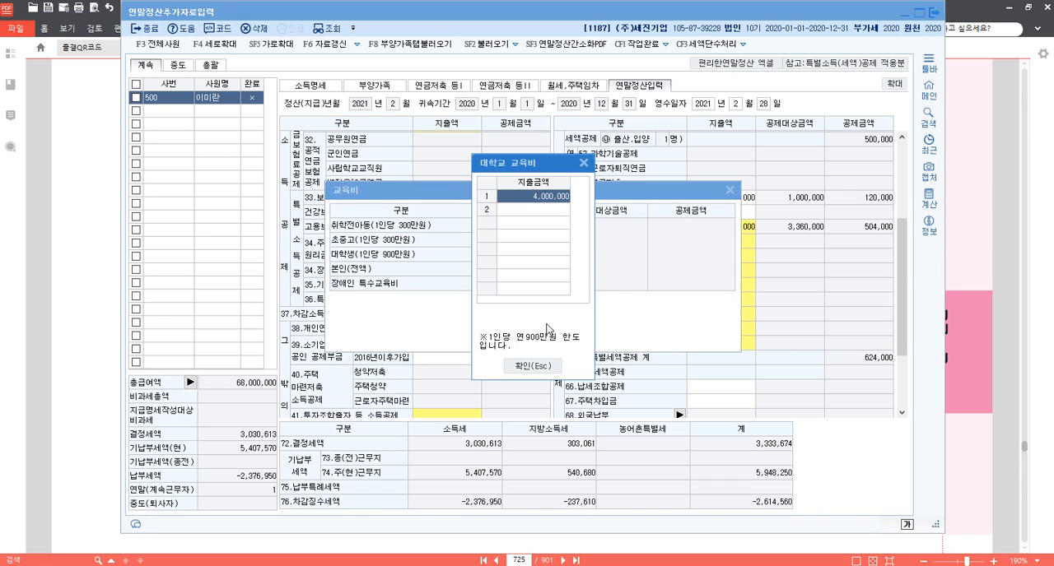
pyautogui.click(544, 367)
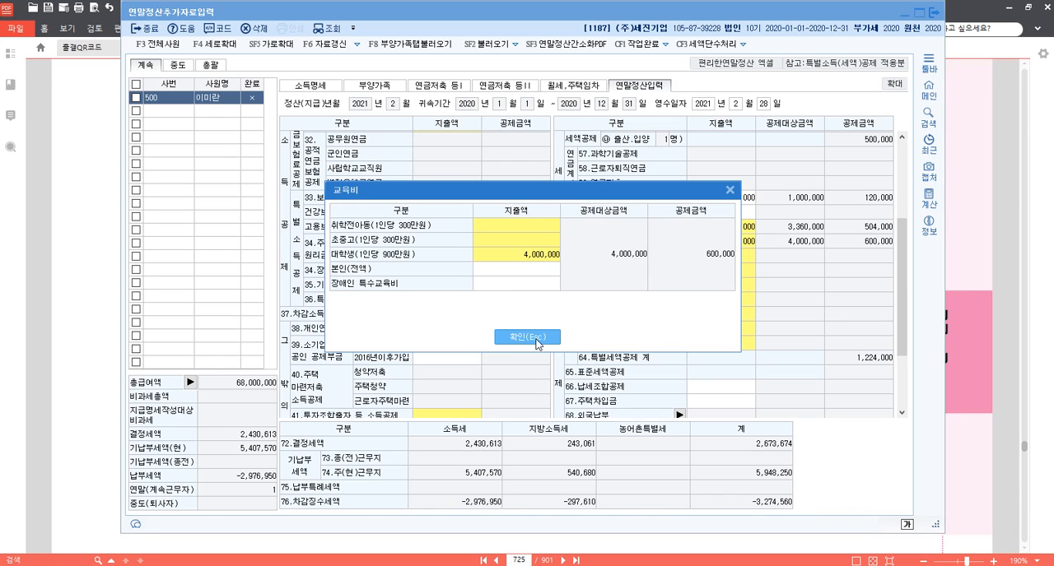
pyautogui.click(537, 339)
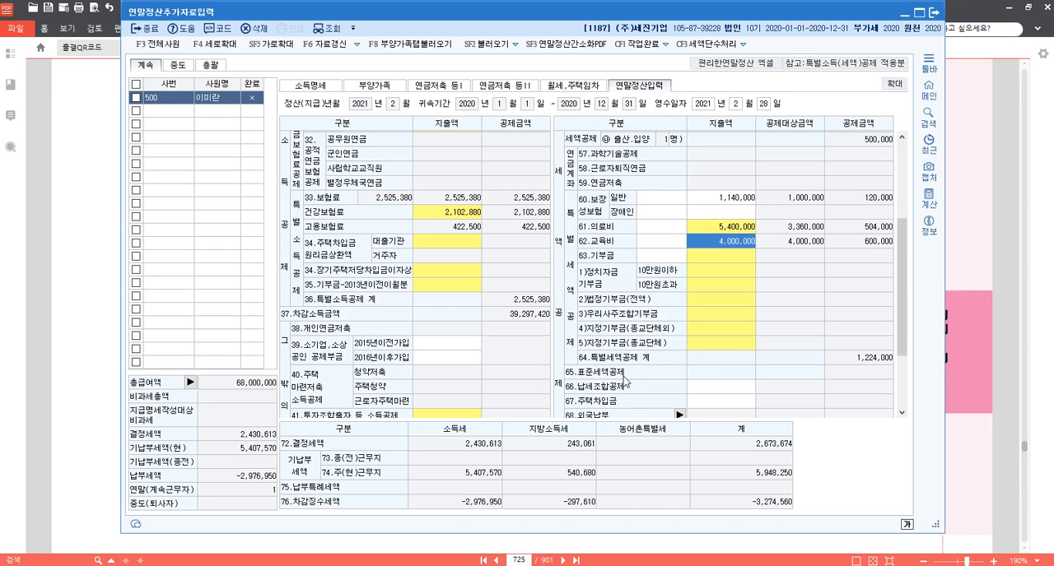
# Open the 기부금 details and enter 지출액 1,200,000 for 종교단체 당해기부금.
pyautogui.click(726, 303)
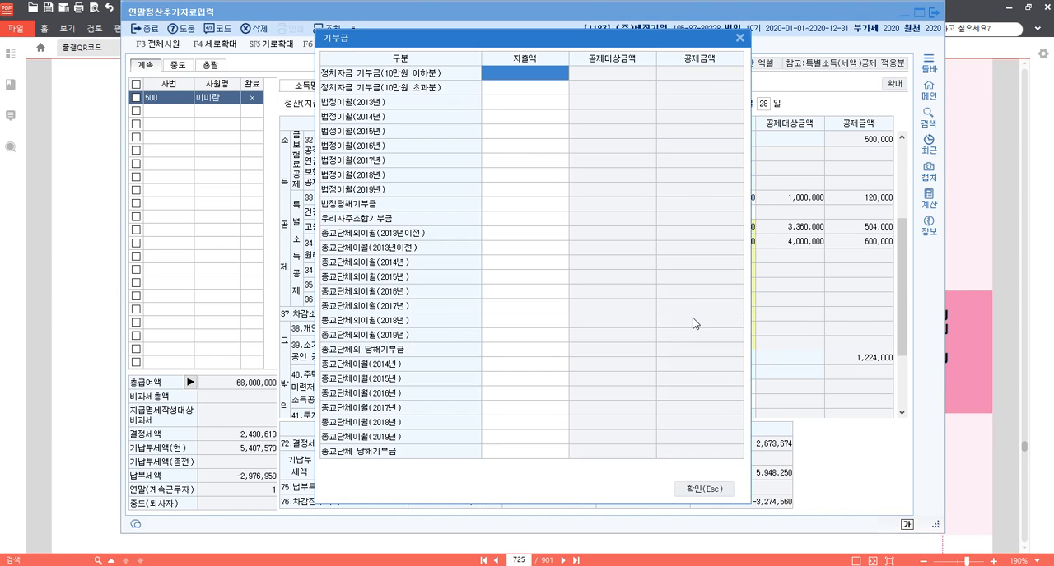
pyautogui.click(535, 452)
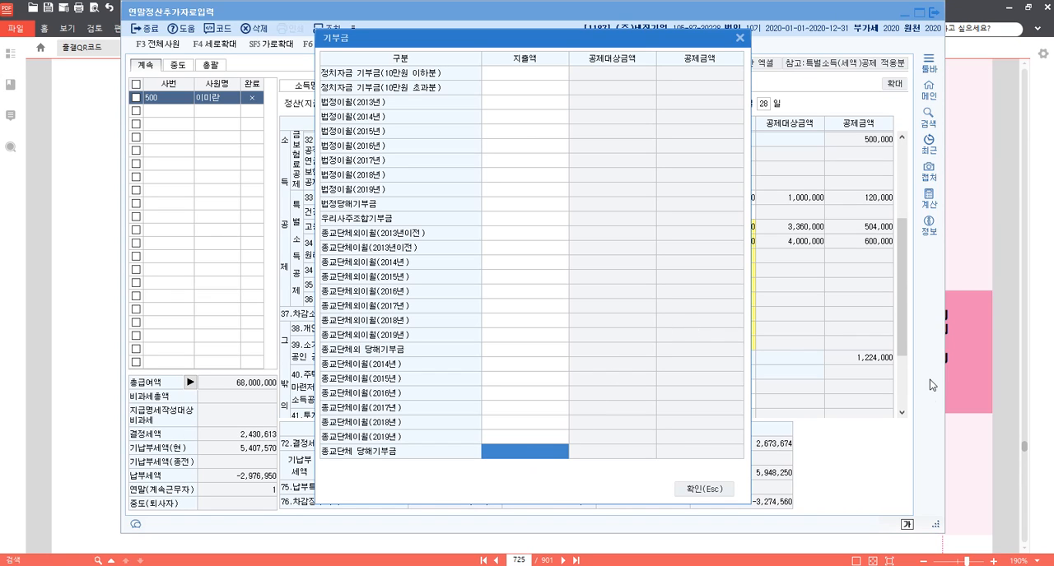
pyautogui.write('1200000')
pyautogui.press('Return')
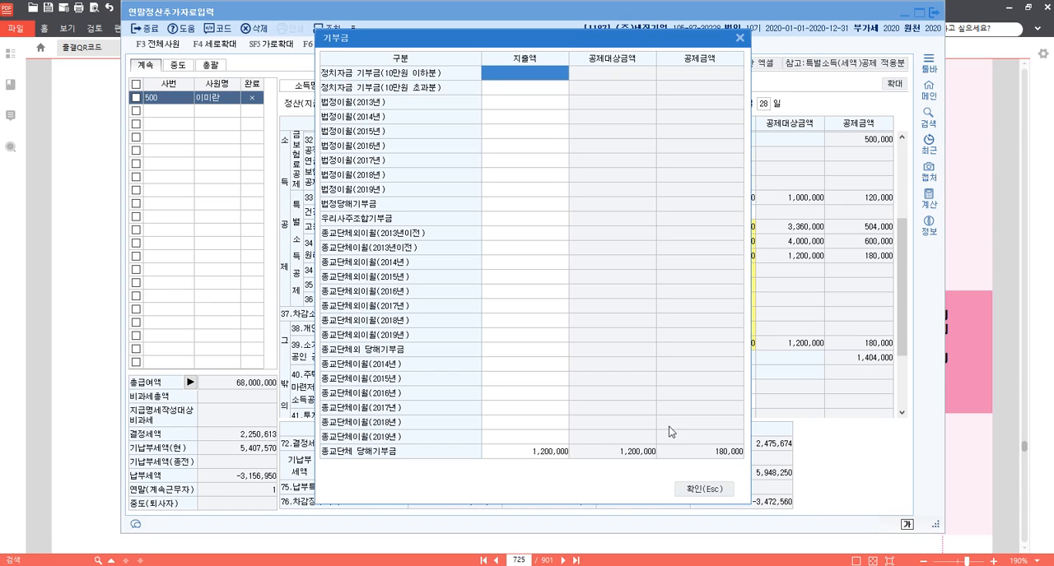
pyautogui.click(550, 455)
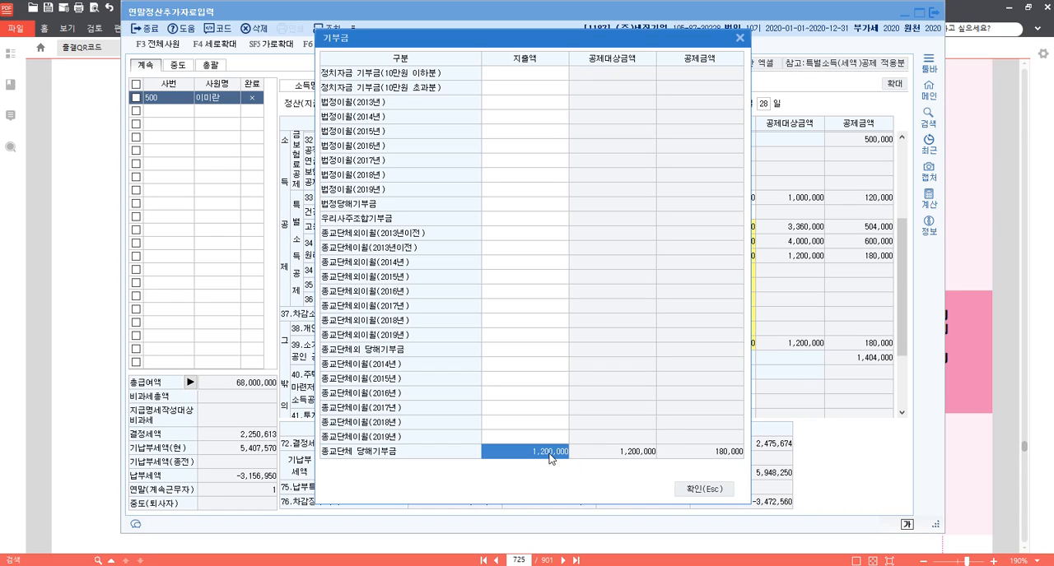
pyautogui.click(711, 494)
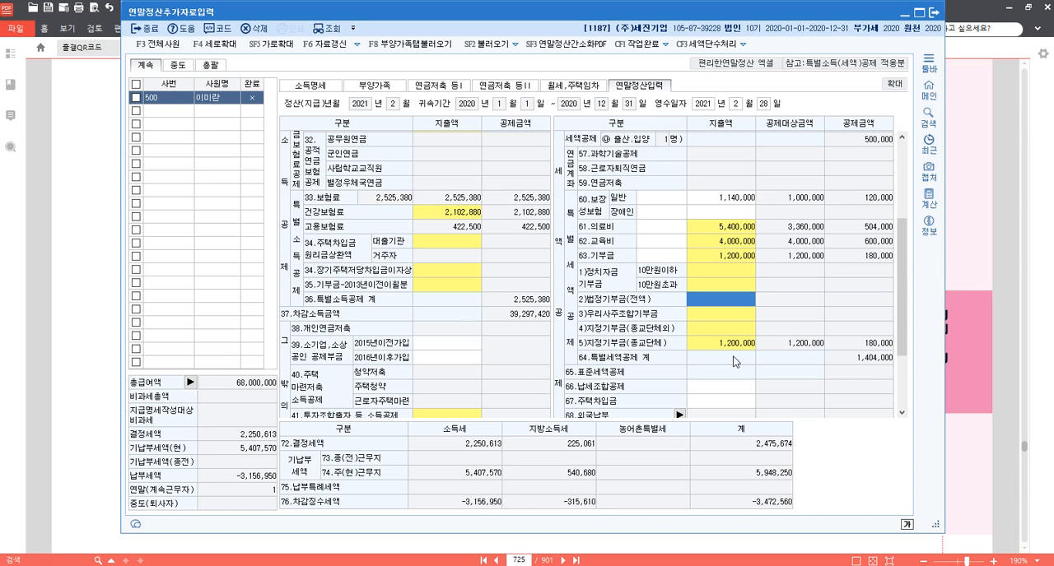
# Close 연말정산추가자료입력 and change the working company to 9103 (주)갑을산업.
pyautogui.click(933, 13)
pyautogui.click(450, 565)
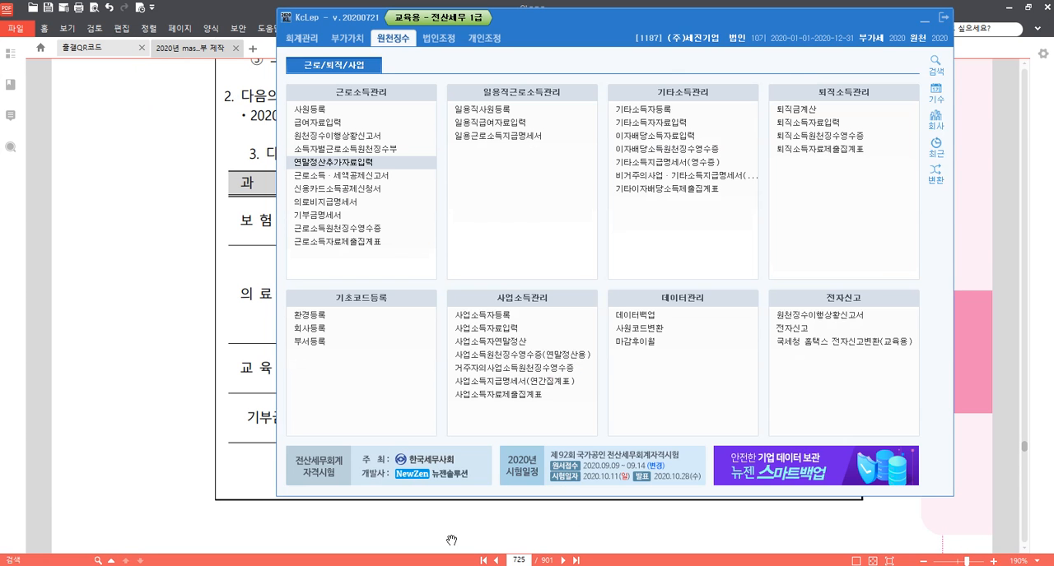
pyautogui.click(936, 122)
pyautogui.write('9103')
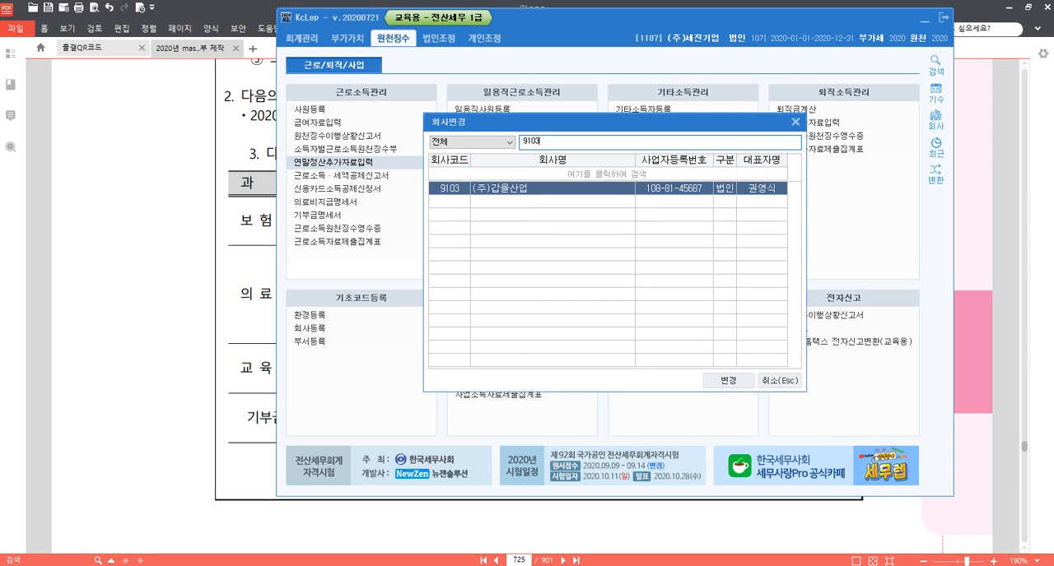
pyautogui.press('Return')
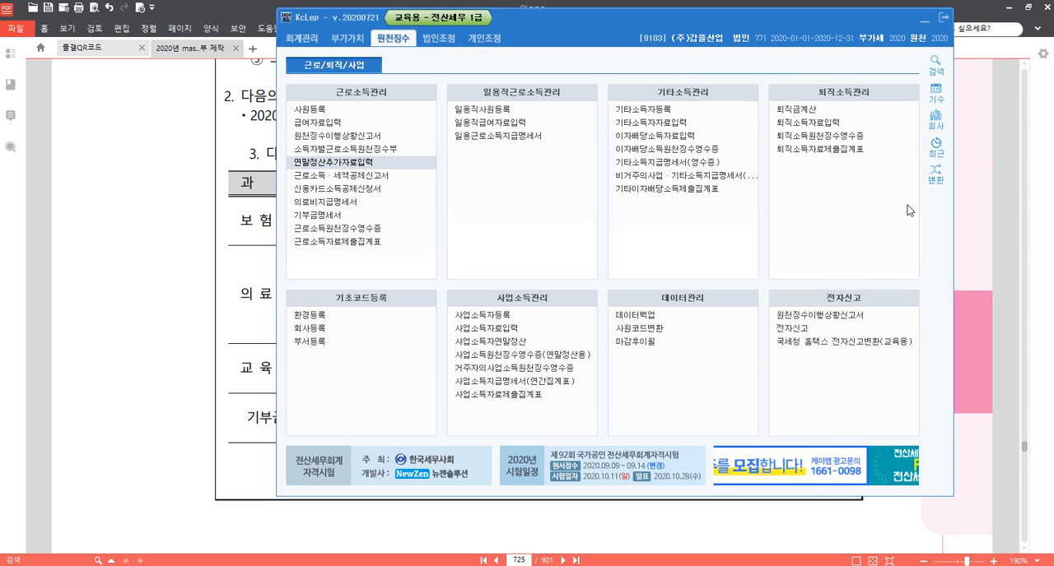
# Switch to 알PDF, go to page 407 and read problem 4 on 사업소득 원천징수 with its 해설.
pyautogui.click(498, 538)
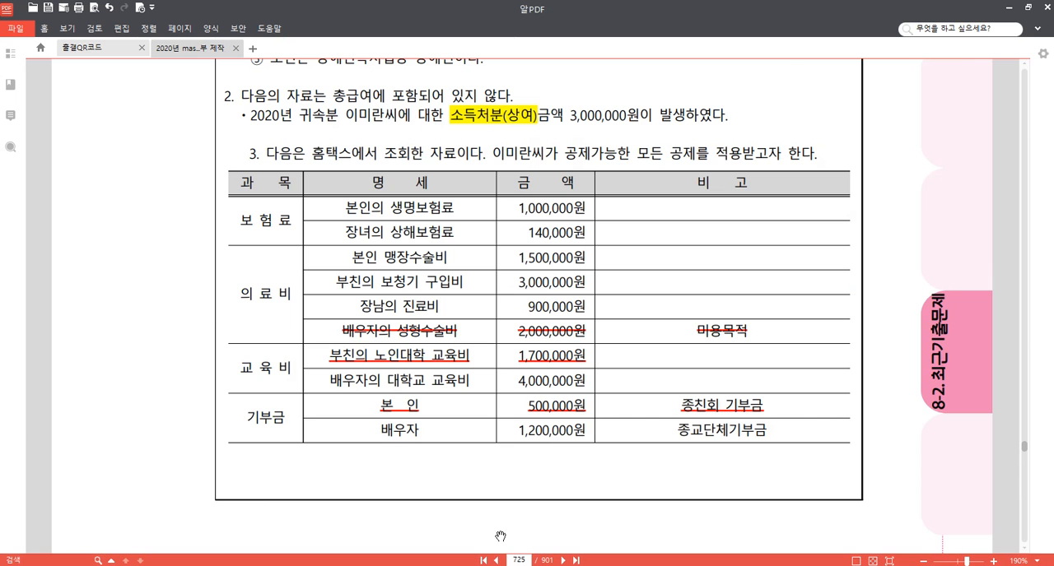
pyautogui.click(521, 561)
pyautogui.write('407')
pyautogui.press('Return')
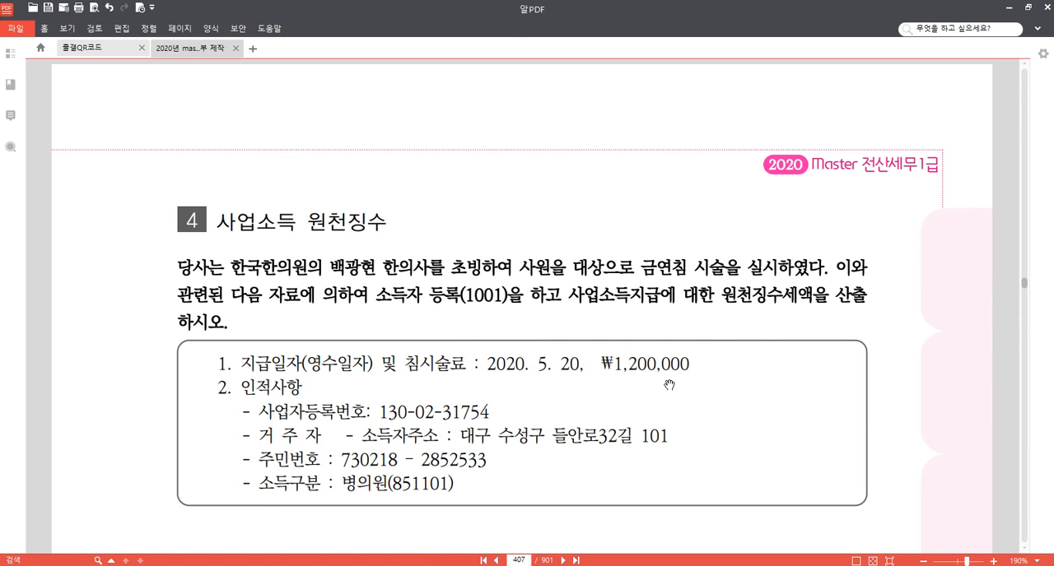
pyautogui.moveTo(709, 463); pyautogui.dragTo(716, 390)
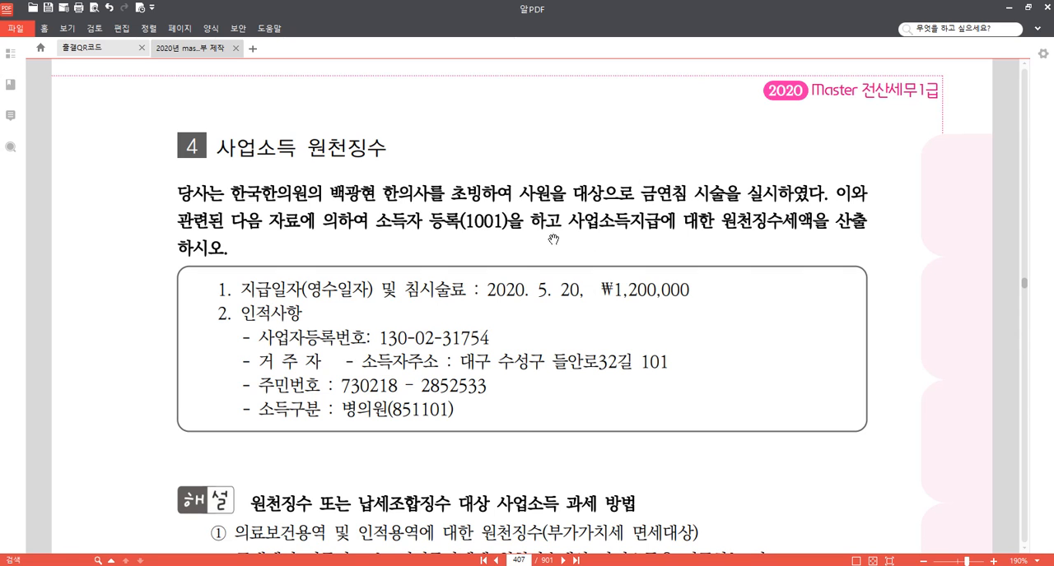
pyautogui.scroll(-1, 512, 221)
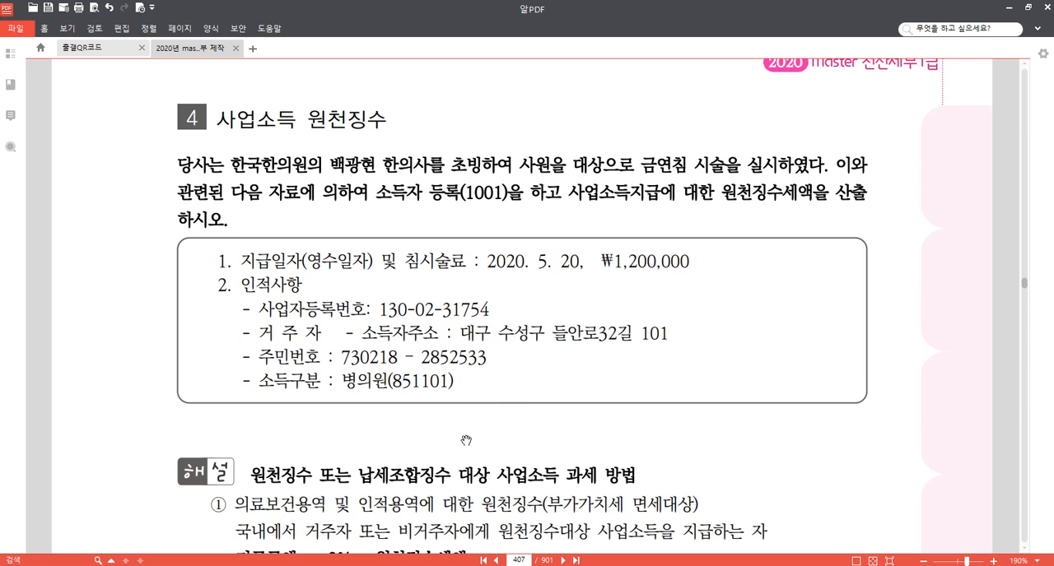
pyautogui.scroll(-1, 466, 438)
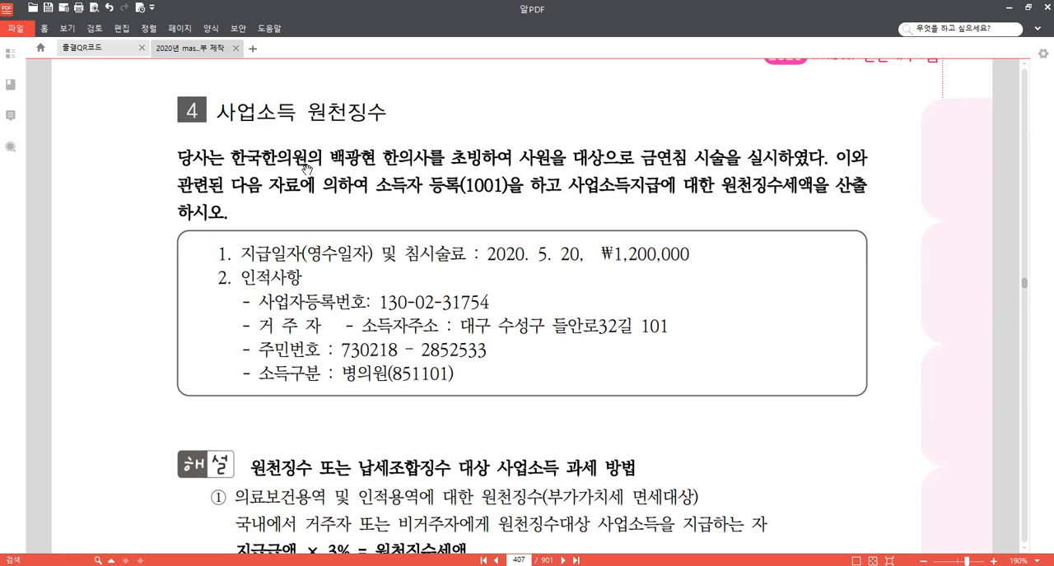
pyautogui.moveTo(94, 257); pyautogui.dragTo(94, 278)
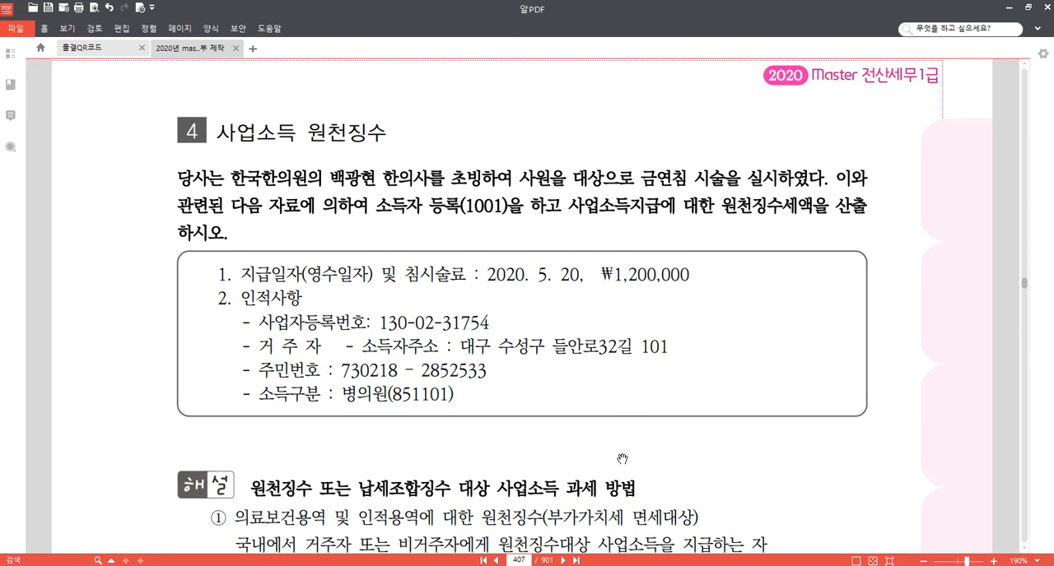
pyautogui.moveTo(622, 457); pyautogui.dragTo(626, 412)
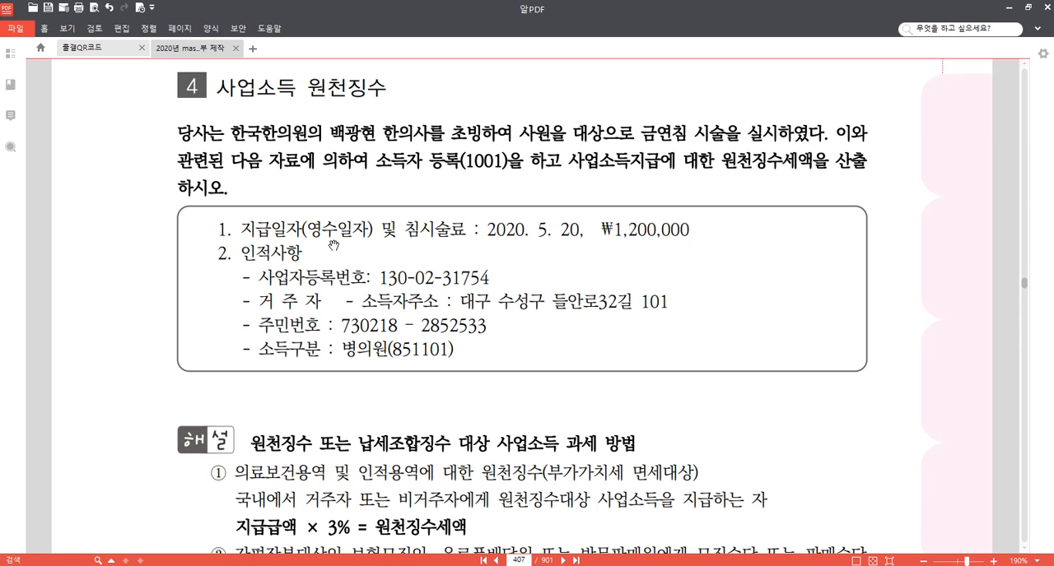
# Switch from the problem text to KcLep and open 사업소득자등록 for company 9103.
pyautogui.moveTo(128, 219); pyautogui.dragTo(131, 245)
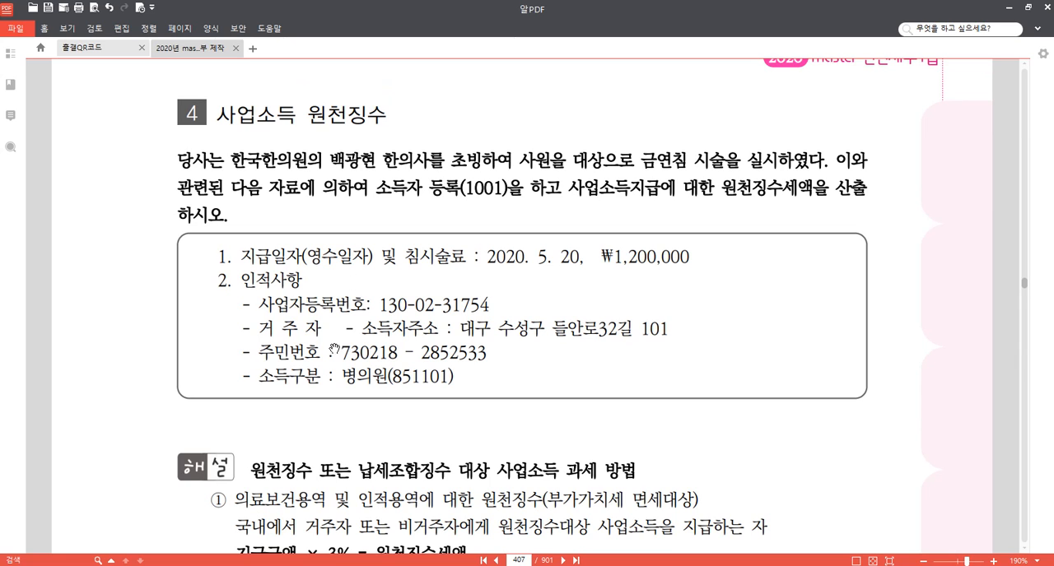
pyautogui.click(372, 565)
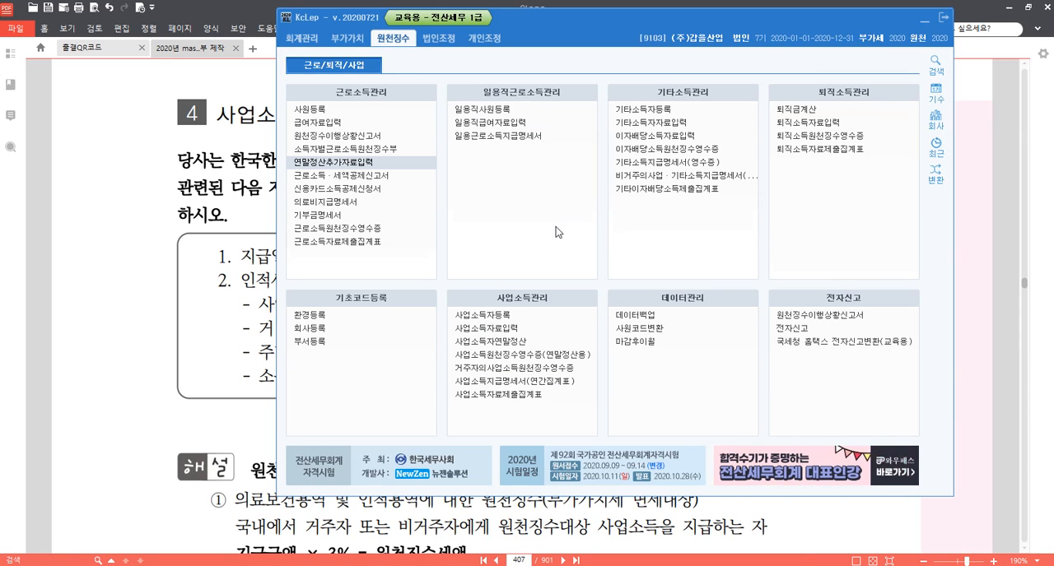
pyautogui.click(534, 321)
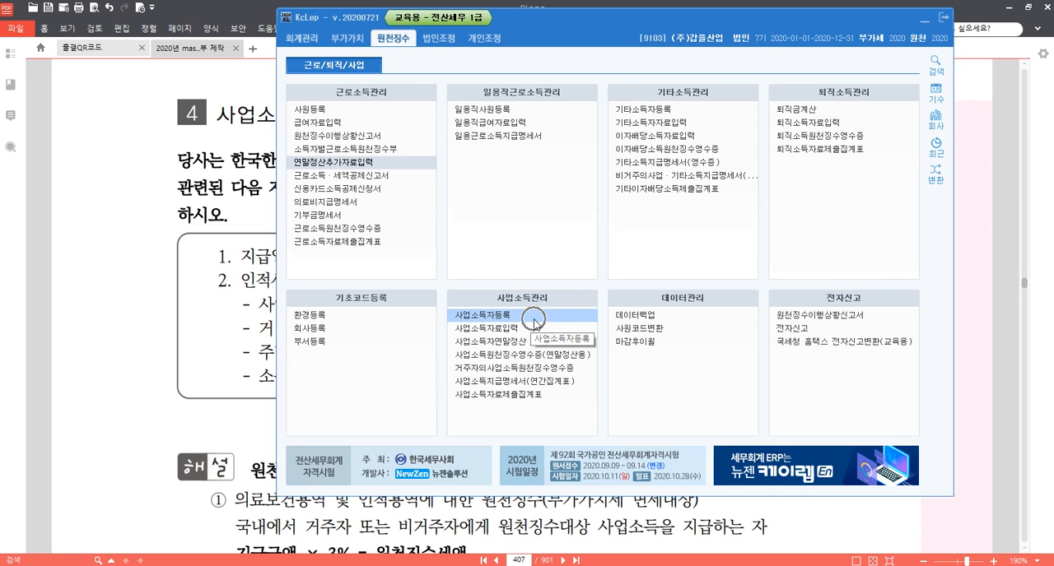
pyautogui.click(535, 323)
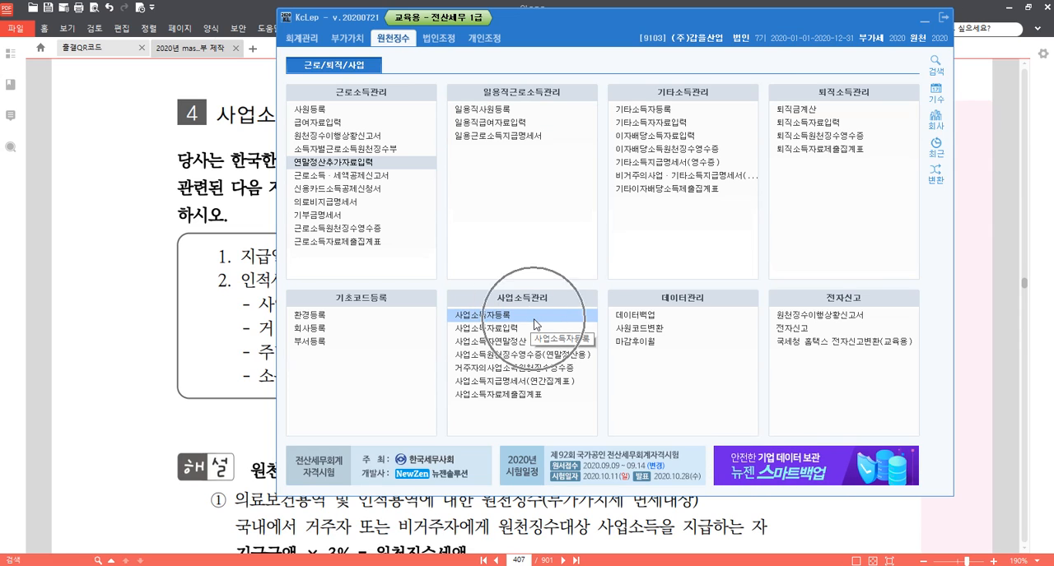
pyautogui.press('ctrl')
pyautogui.press('ctrl')
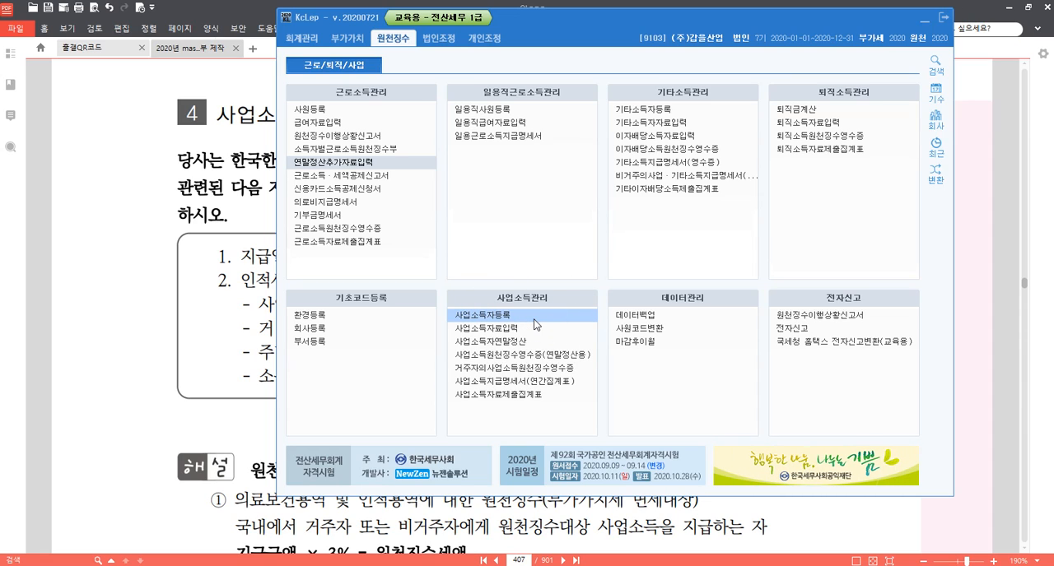
pyautogui.doubleClick(535, 322)
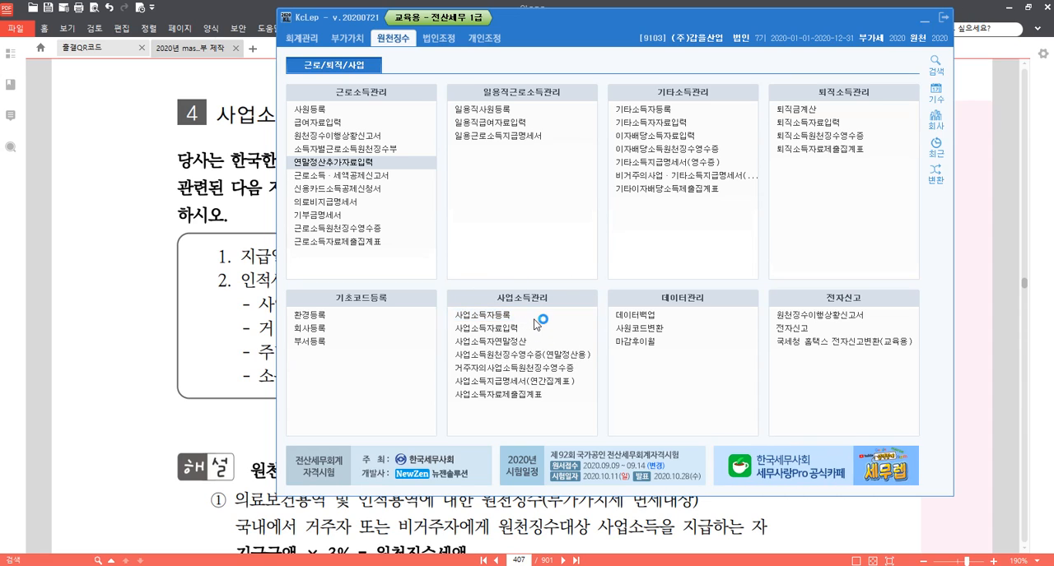
pyautogui.moveTo(466, 80); pyautogui.dragTo(550, 28)
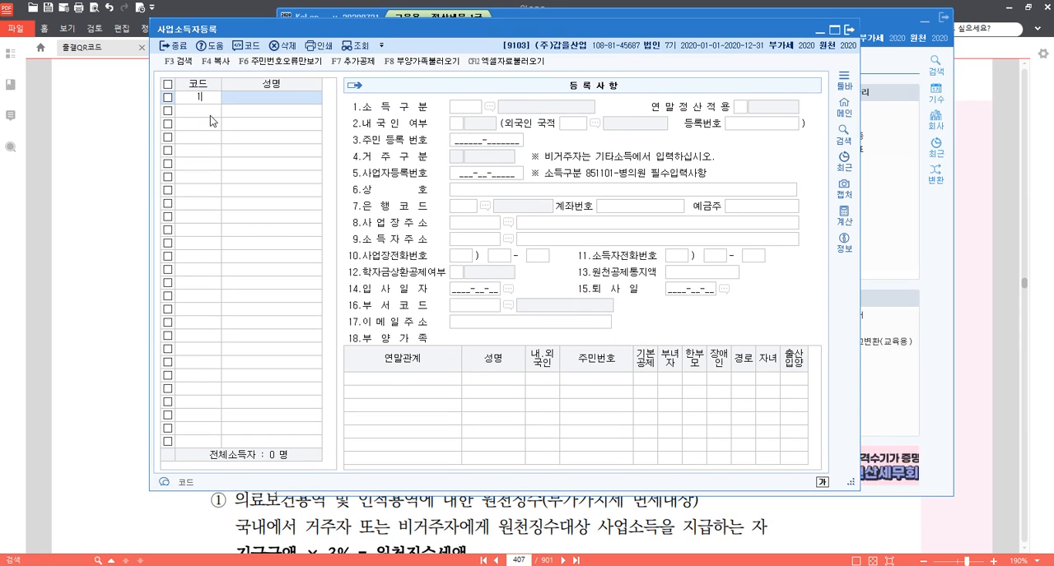
# Register a new business-income earner under code 01001 and enter the earner's full name.
pyautogui.write('01001')
pyautogui.press('Return')
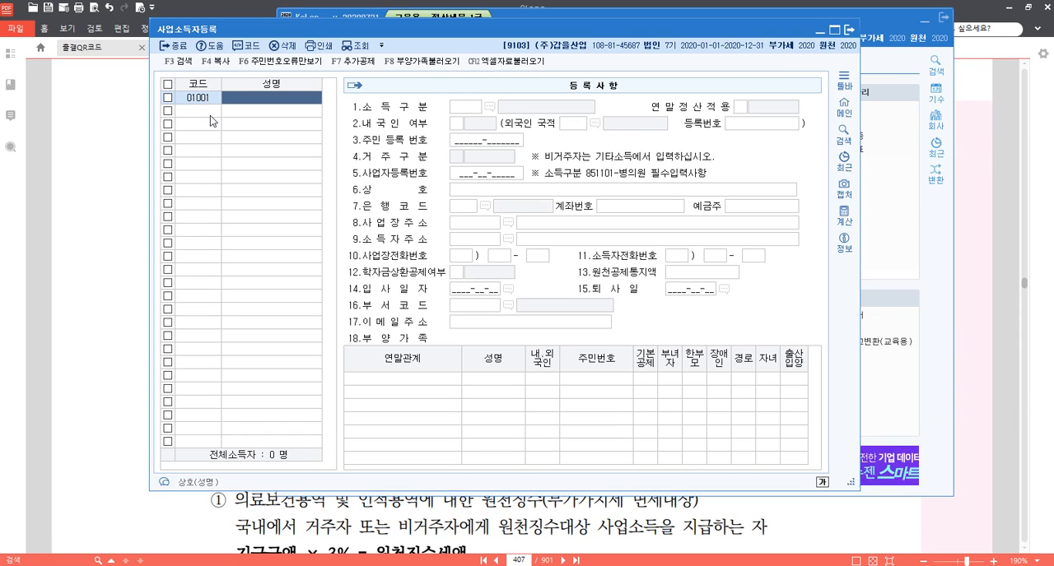
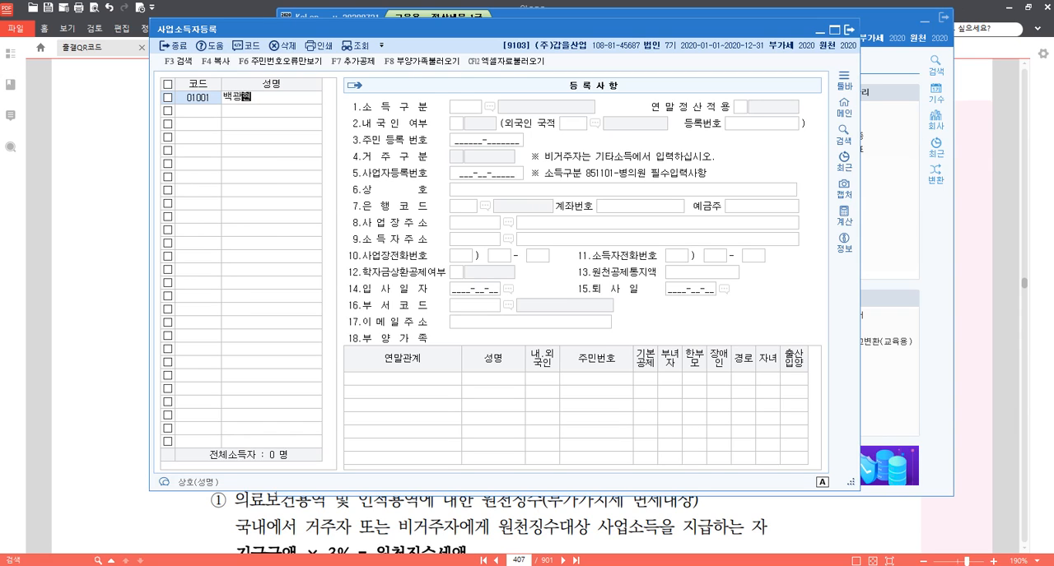
pyautogui.press('Return')
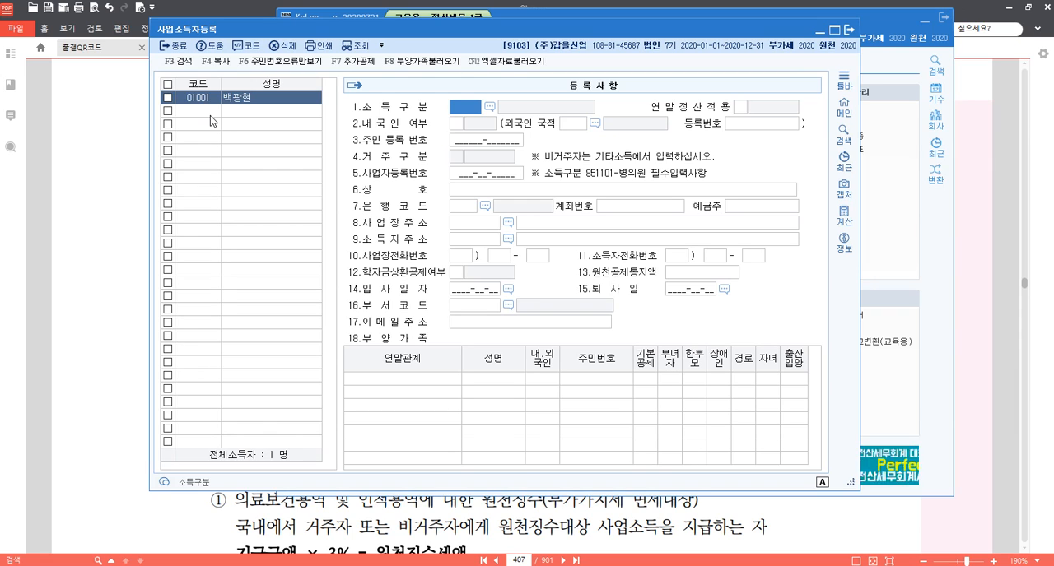
# Set the earner's 소득구분 to 851101 병의원 and 내국인 여부 to 1 내국인.
pyautogui.press('F2')
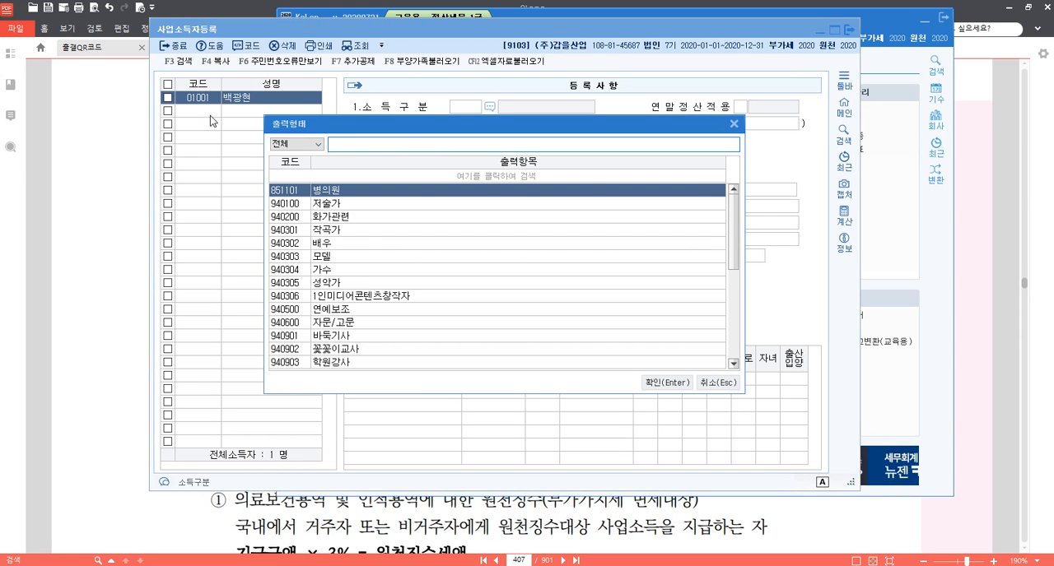
pyautogui.write('병원')
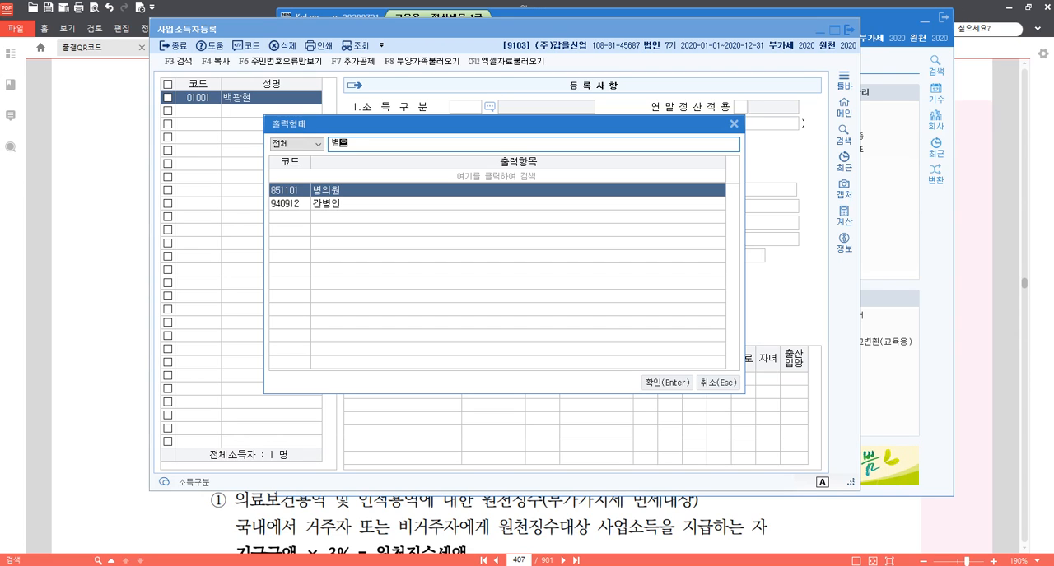
pyautogui.press('Return')
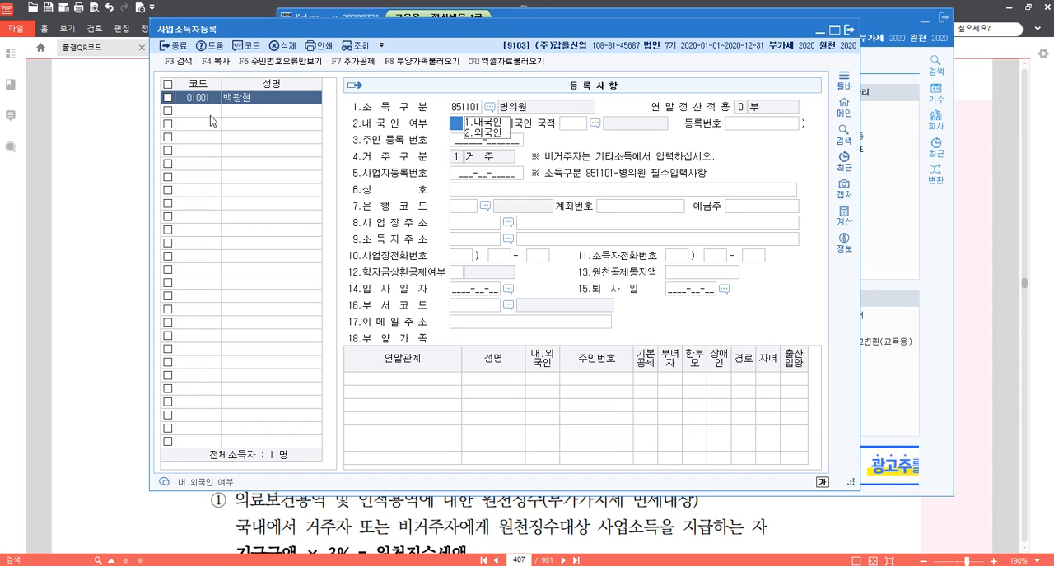
pyautogui.press('Return')
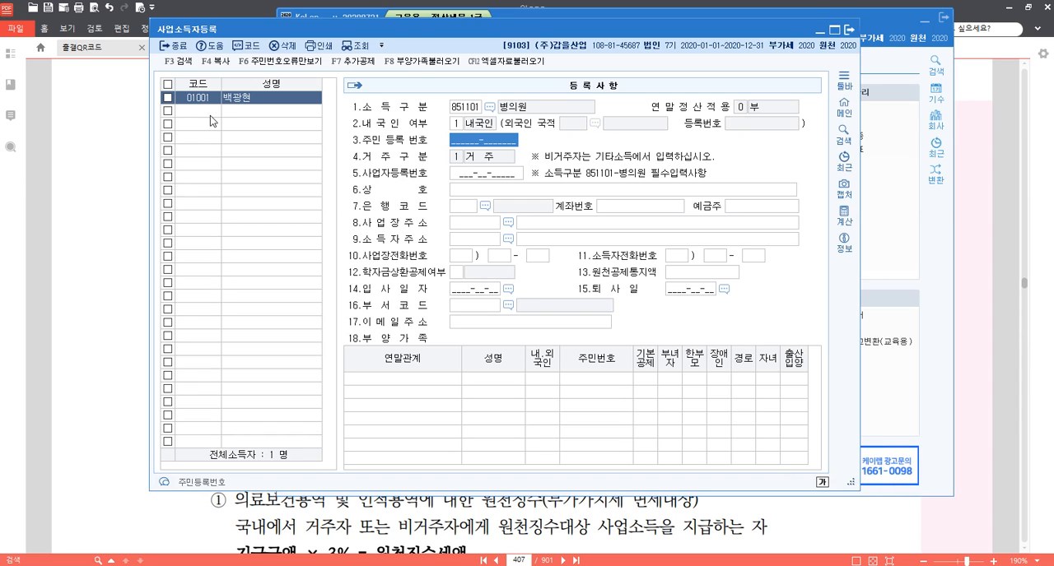
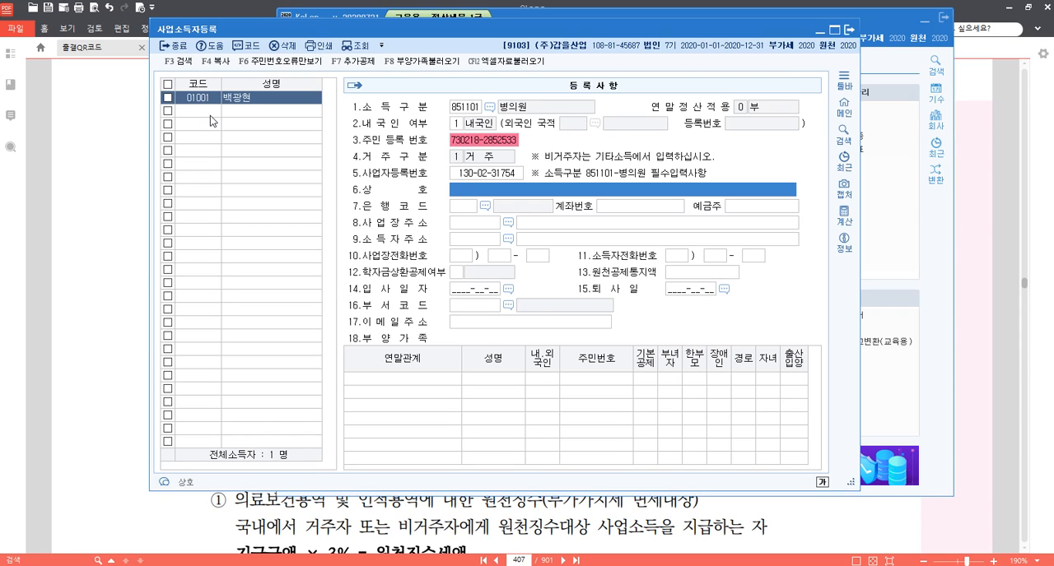
# Fill in the earner's 주민등록번호 and 사업자등록번호, and enter 한국한의원 as the 상호.
pyautogui.write('ㅎ')
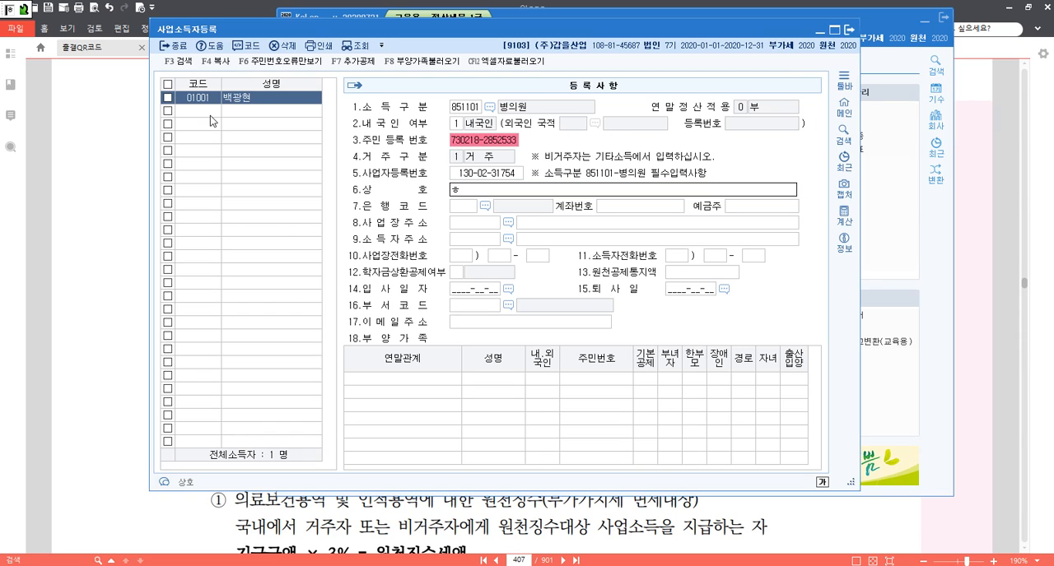
pyautogui.write('한국한의원')
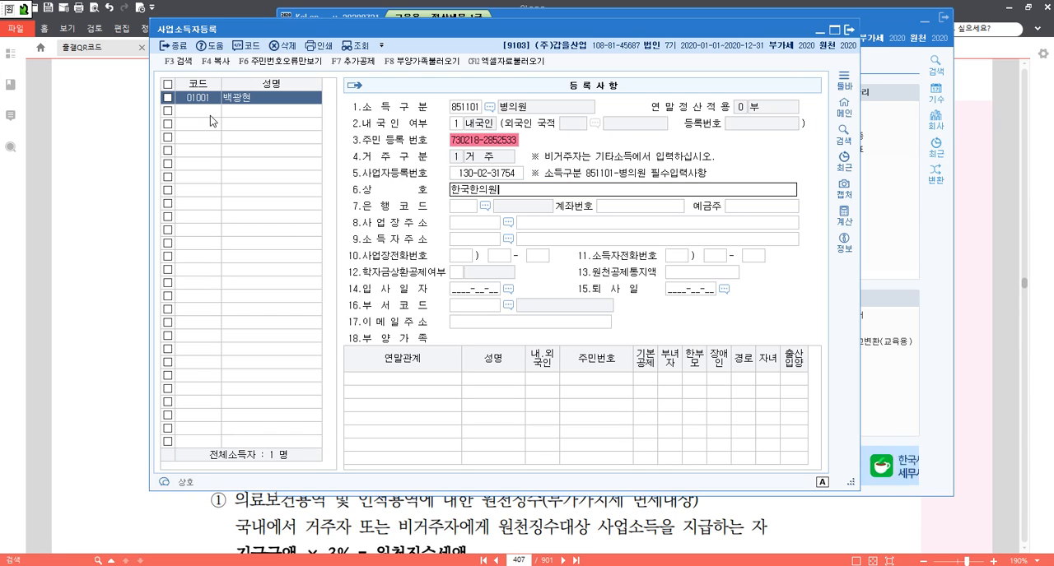
pyautogui.press('Return')
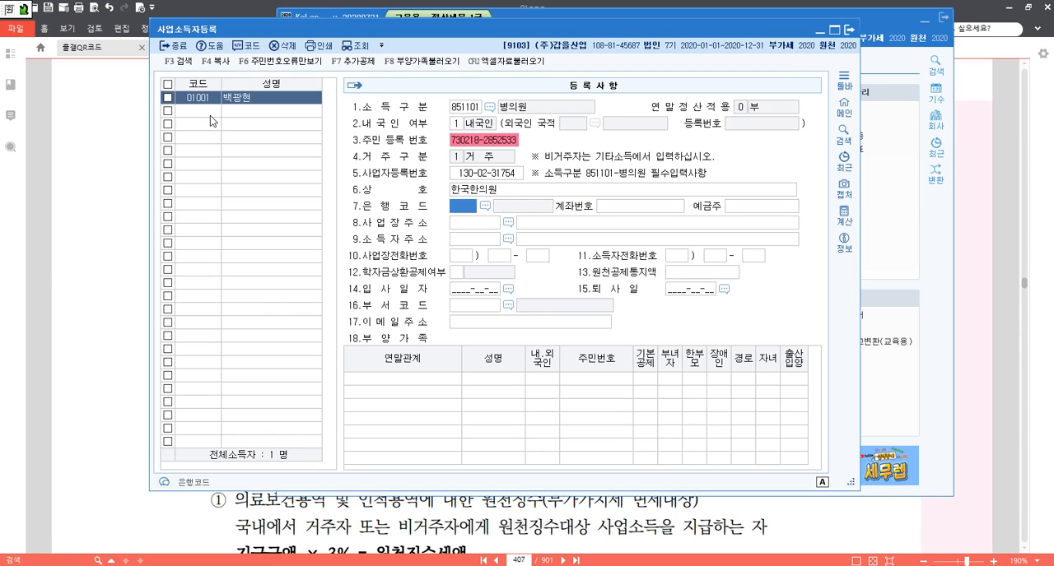
# Leave the bank and 사업장주소 fields empty, and fill in the 소득자주소 through the 우편번호 검색 using the given road address.
pyautogui.press('Return')
pyautogui.press('Return')
pyautogui.press('Return')
pyautogui.press('Return')
pyautogui.press('Return')
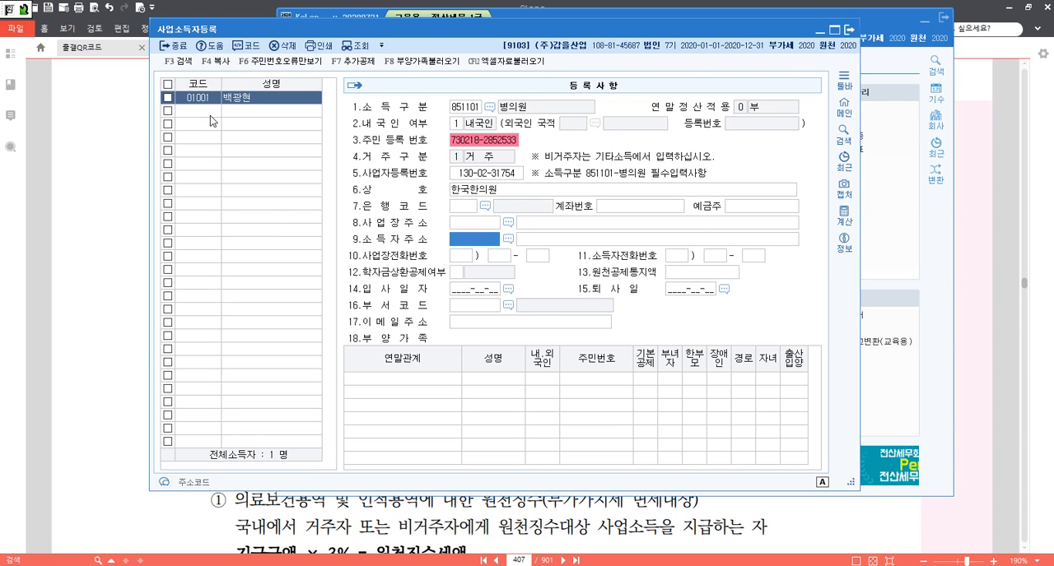
pyautogui.press('Return')
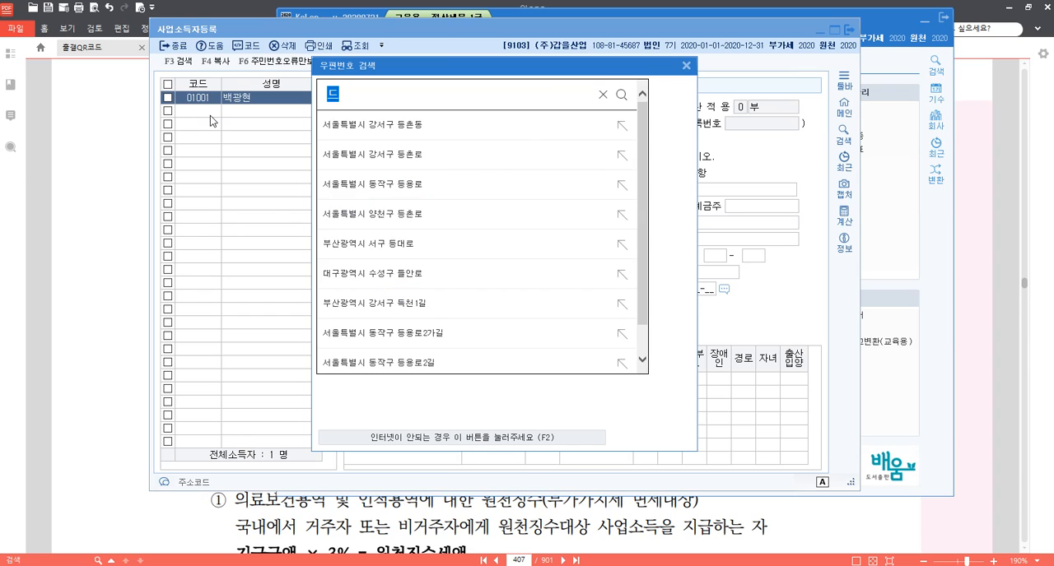
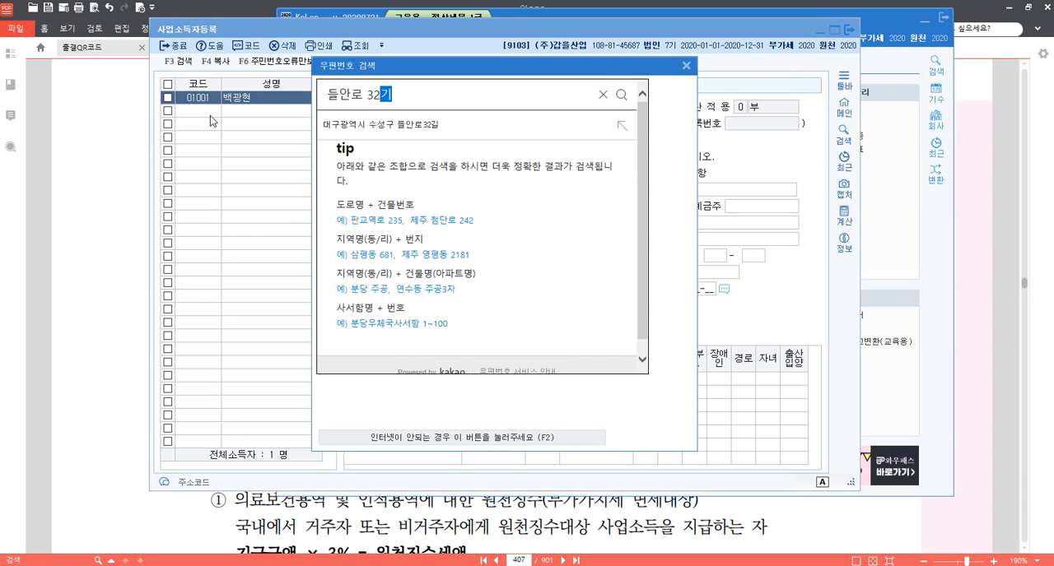
pyautogui.press('Return')
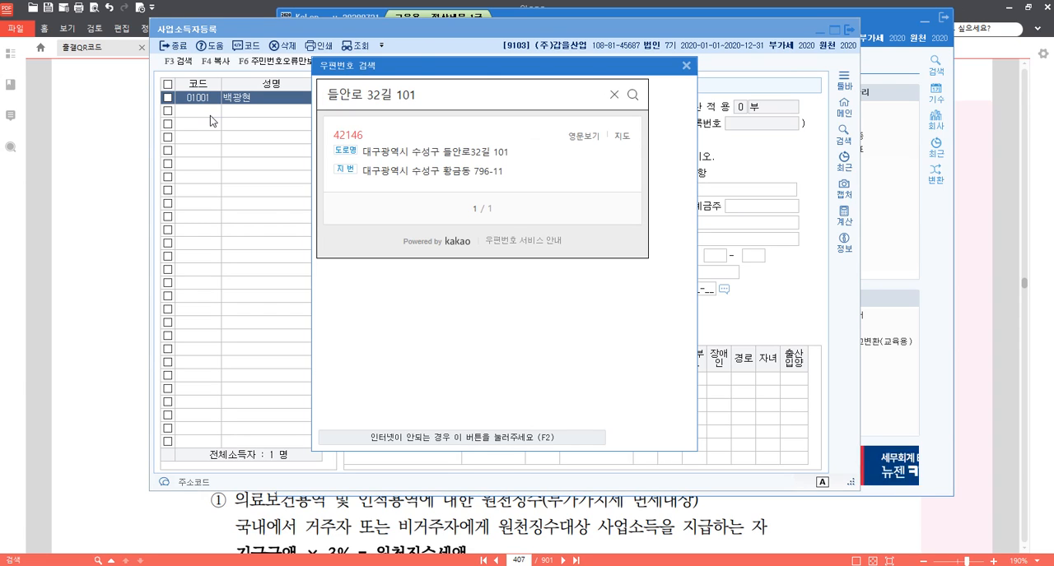
pyautogui.click(469, 152)
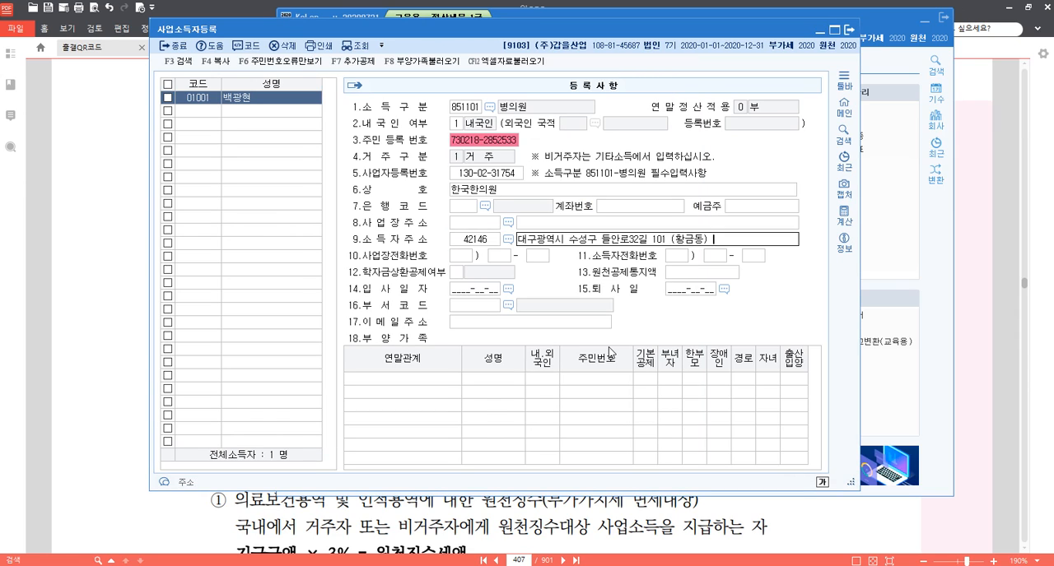
pyautogui.press('Return')
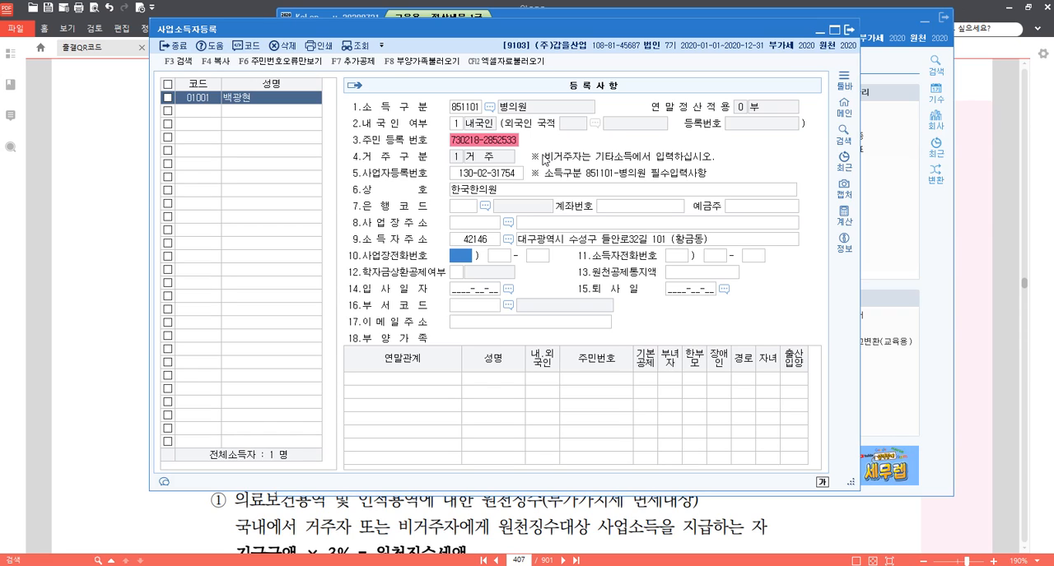
# Try 940906 보험설계 as the 소득구분 to view the 연말정산적용 options, and restore 851101 병의원.
pyautogui.click(466, 108)
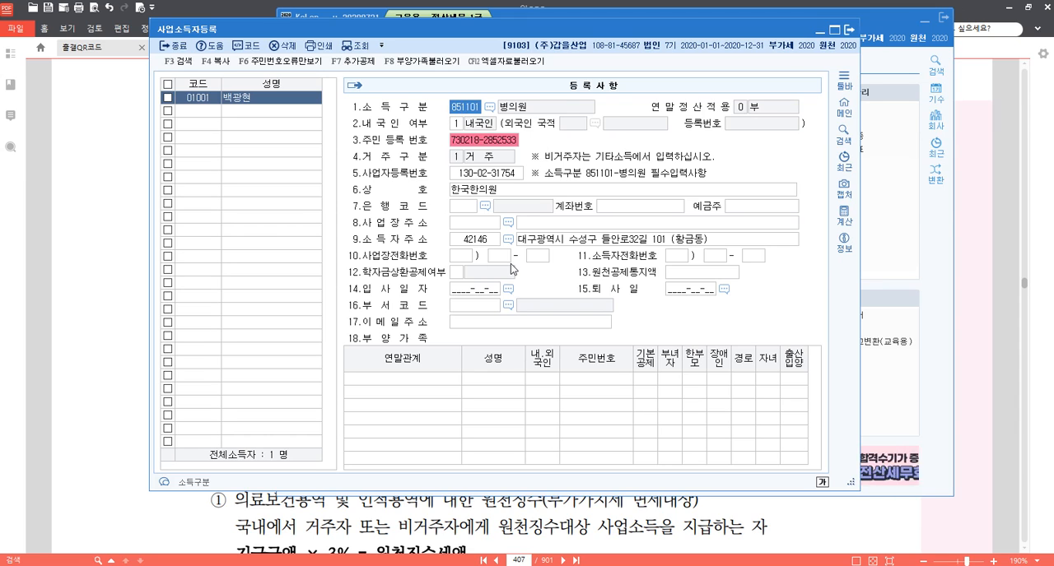
pyautogui.press('F2')
pyautogui.write('보험')
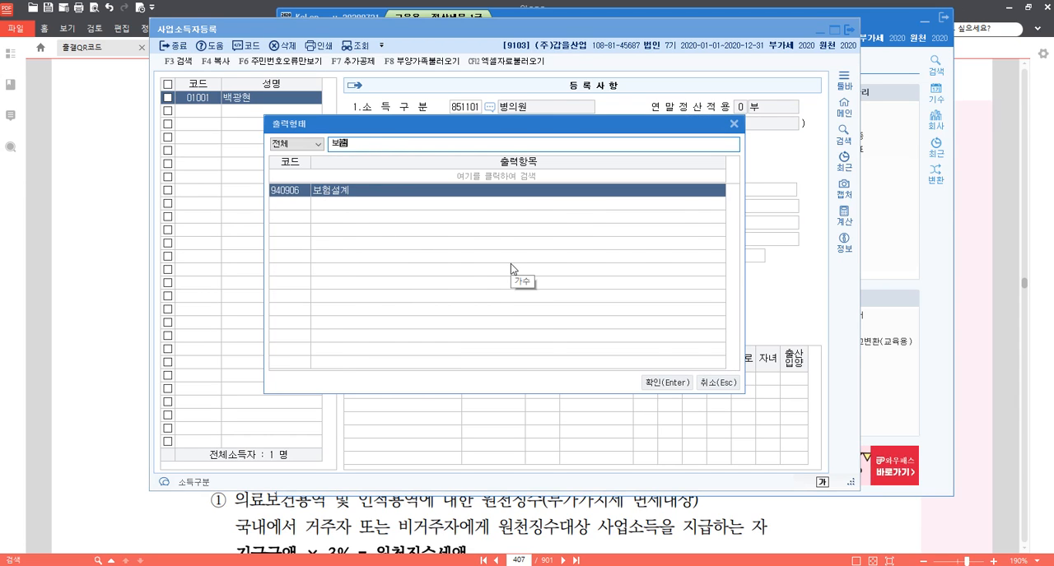
pyautogui.press('Return')
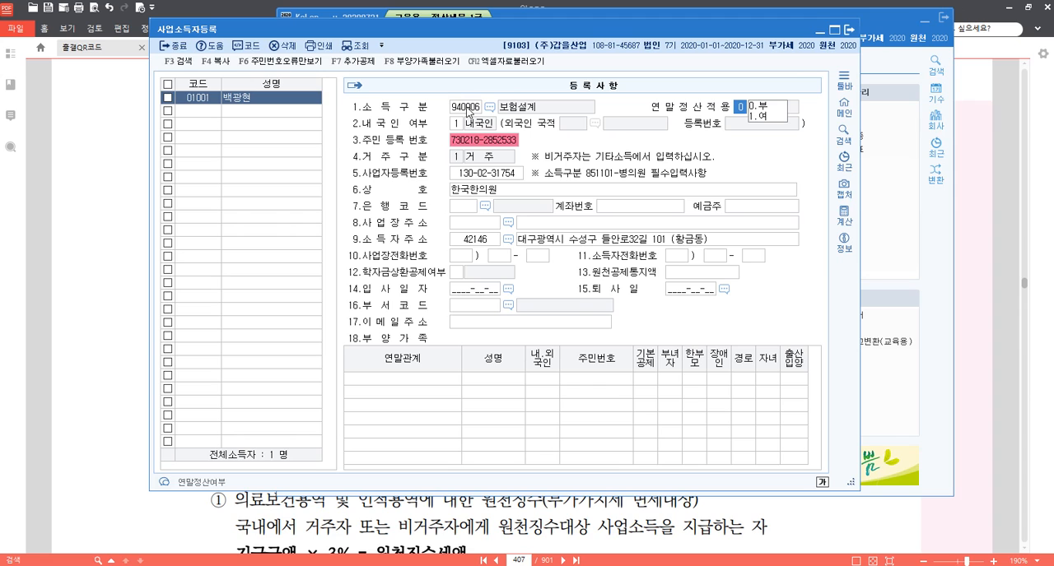
pyautogui.click(468, 111)
pyautogui.press('F2')
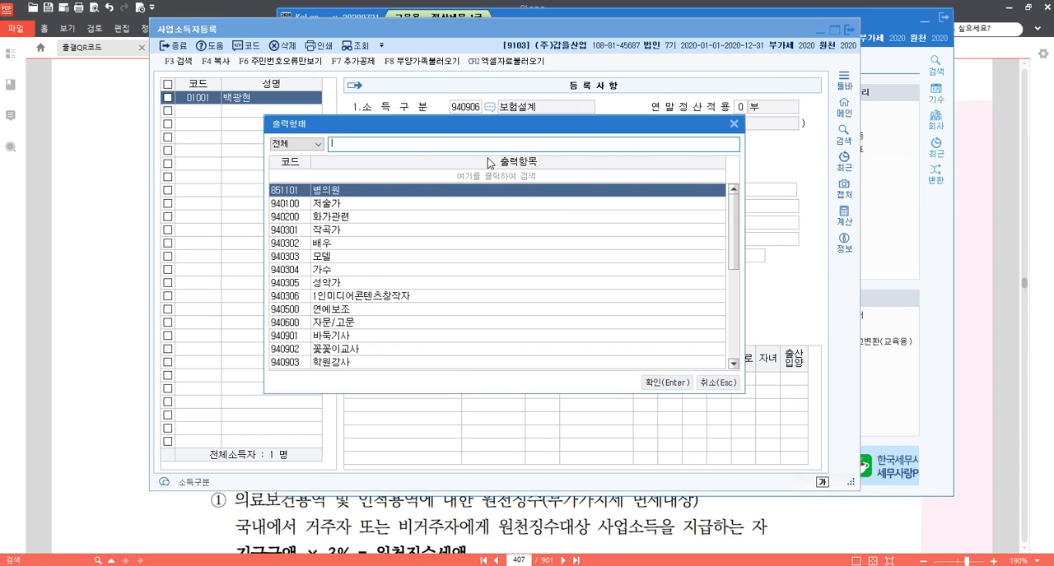
pyautogui.write('ㅂㅇ')
pyautogui.press('Return')
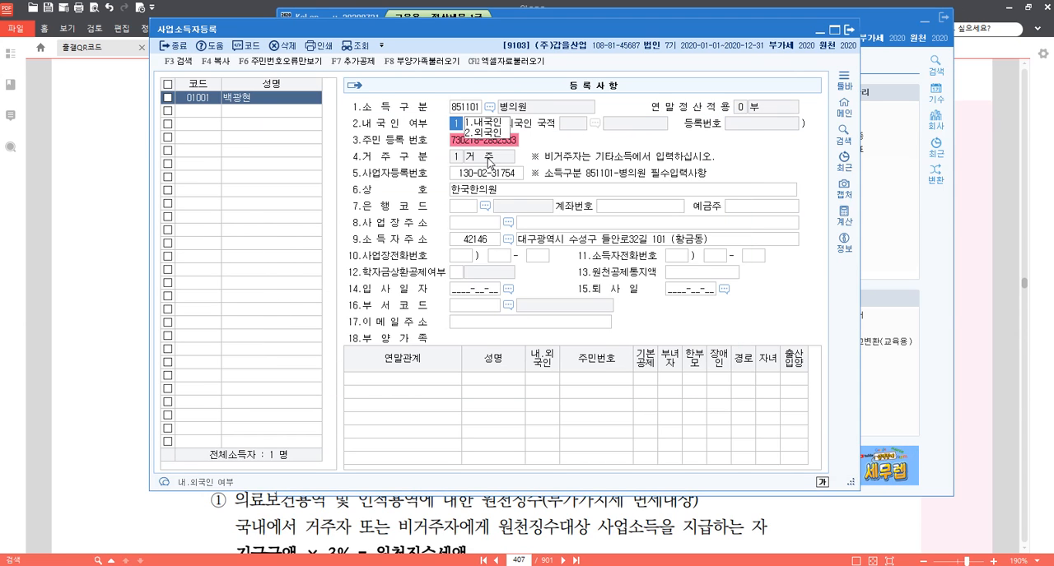
pyautogui.click(465, 257)
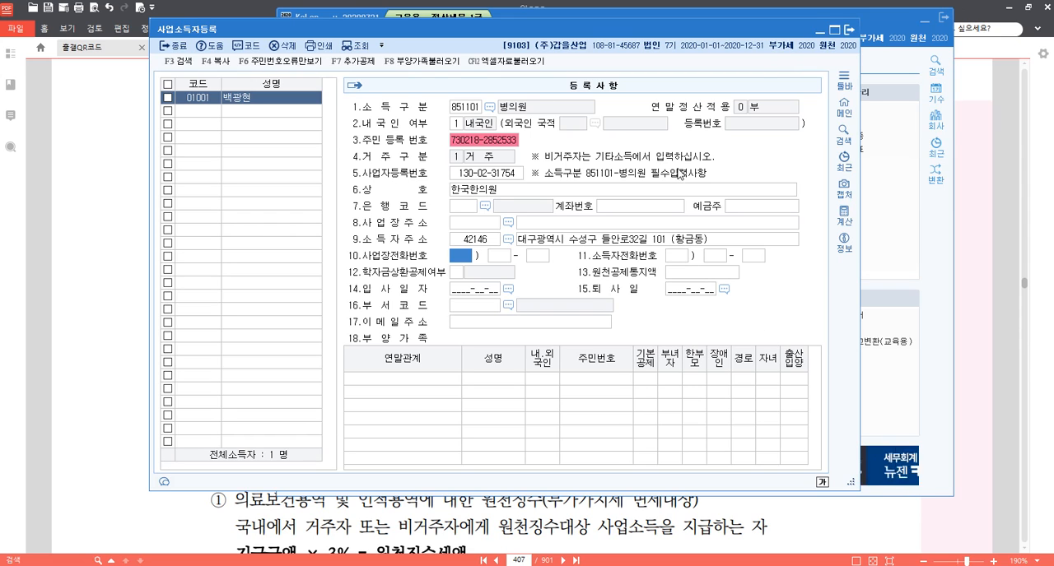
# Close the 사업소득자등록 form and open 사업소득자료입력.
pyautogui.click(847, 29)
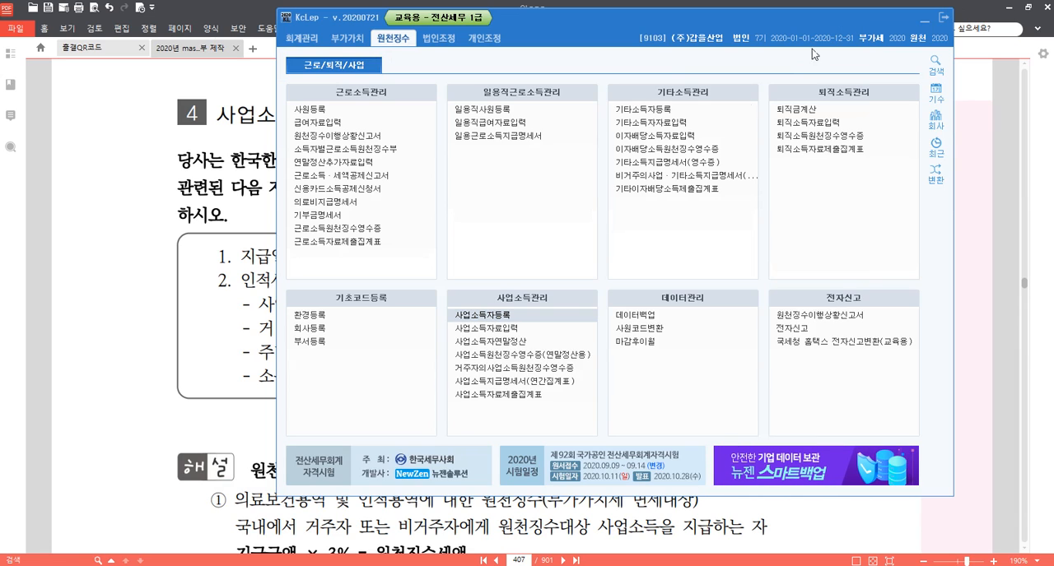
pyautogui.click(525, 328)
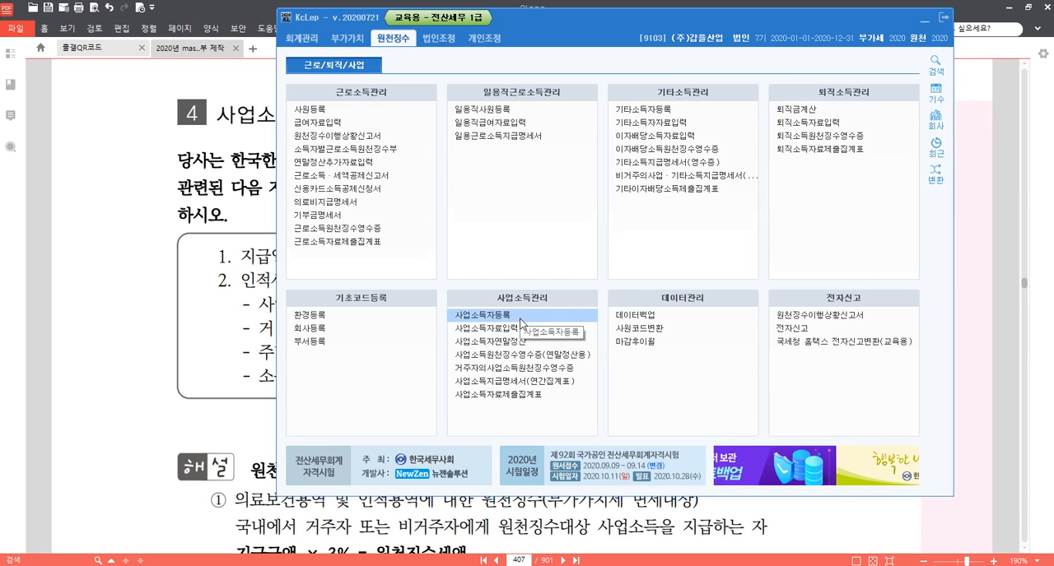
pyautogui.press('ctrl')
pyautogui.press('ctrl')
pyautogui.press('ctrl')
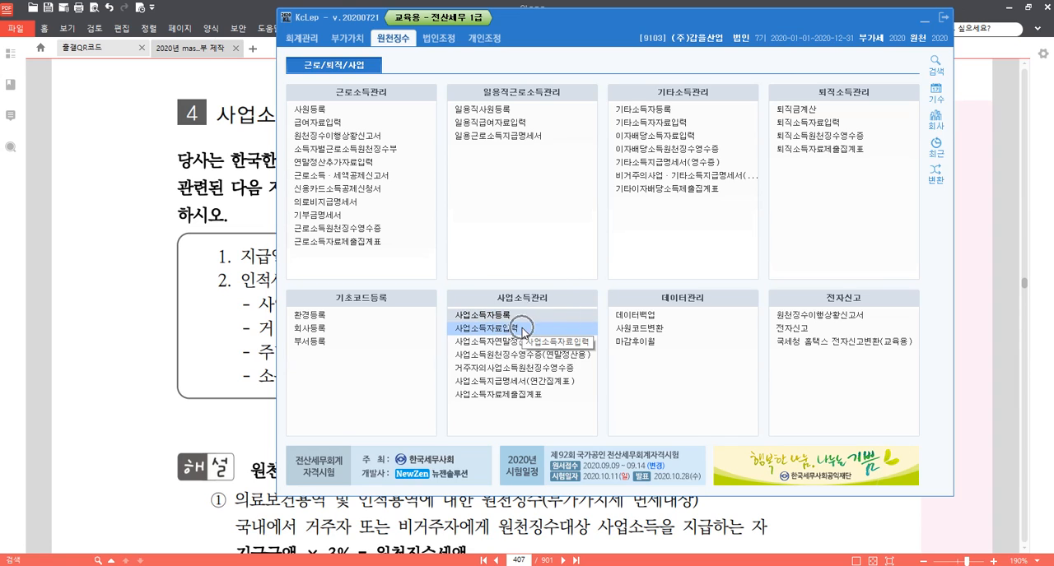
pyautogui.press('ctrl')
pyautogui.press('ctrl')
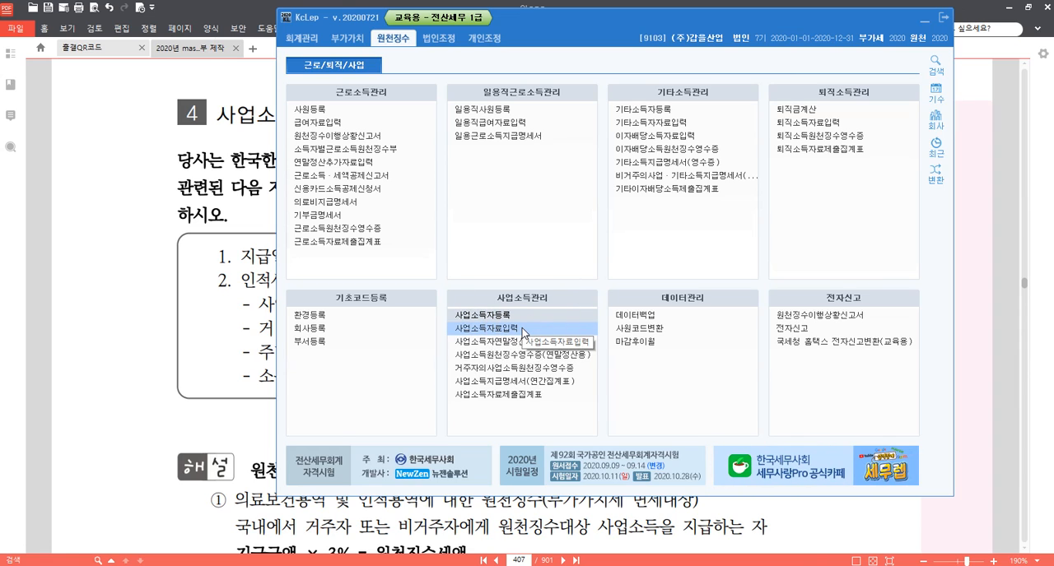
pyautogui.click(524, 329)
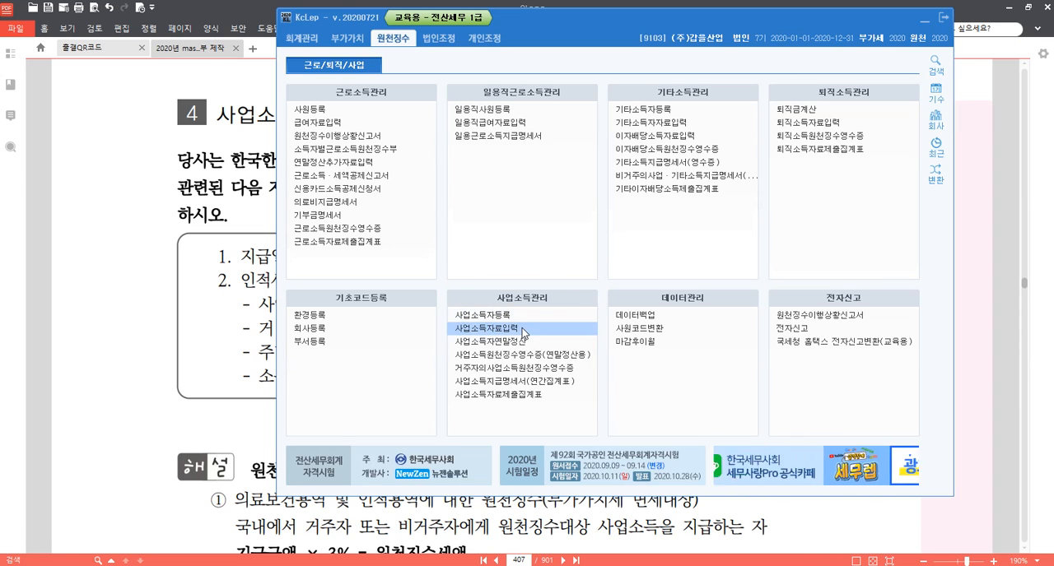
pyautogui.moveTo(431, 104); pyautogui.dragTo(453, 34)
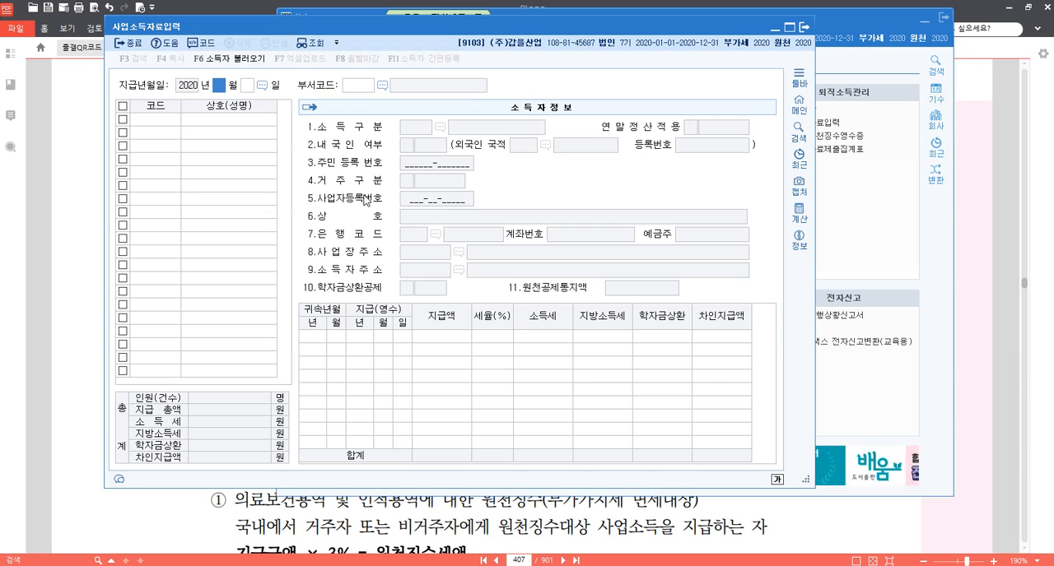
# Set the 지급년월일 to 2020-05-20 and load earner 01001 from the 사업소득자 code list.
pyautogui.write('05 월 20')
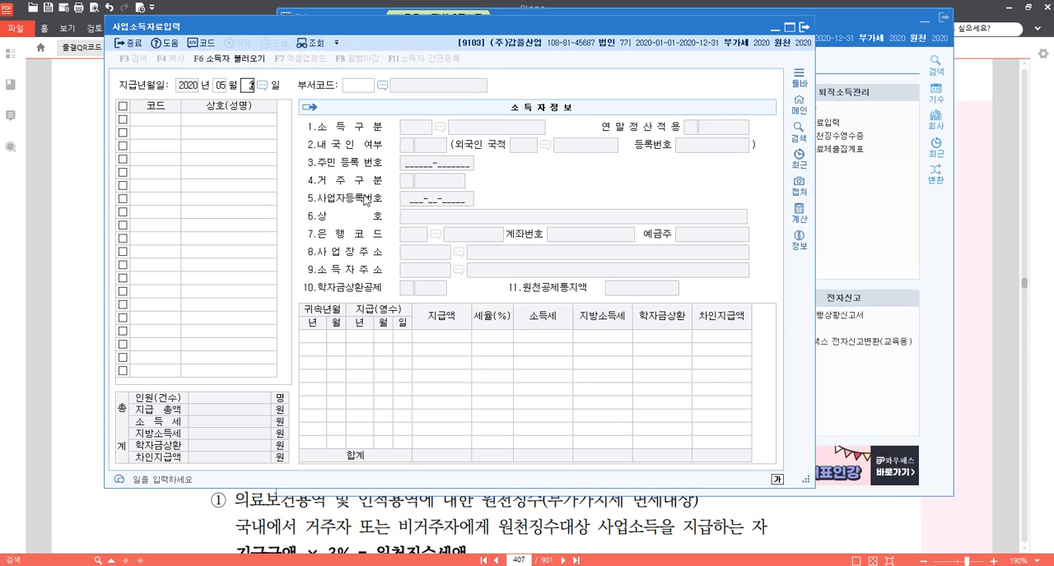
pyautogui.press('Return')
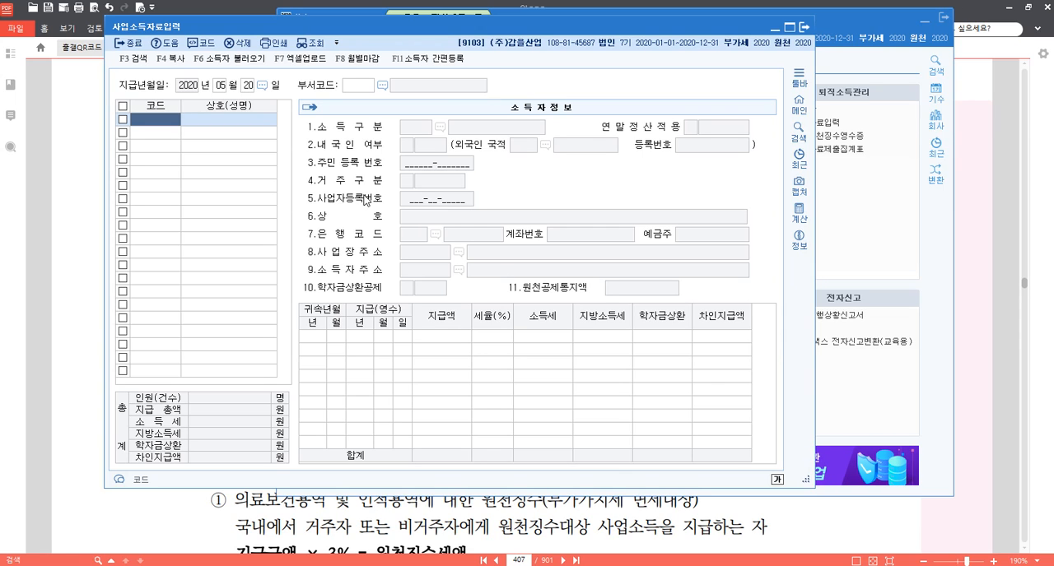
pyautogui.press('F2')
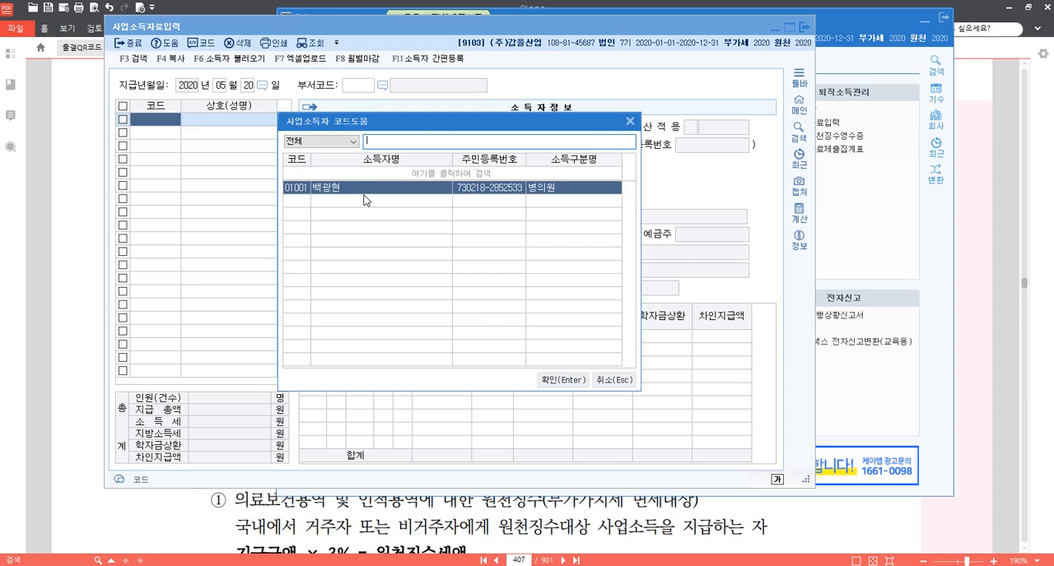
pyautogui.press('Return')
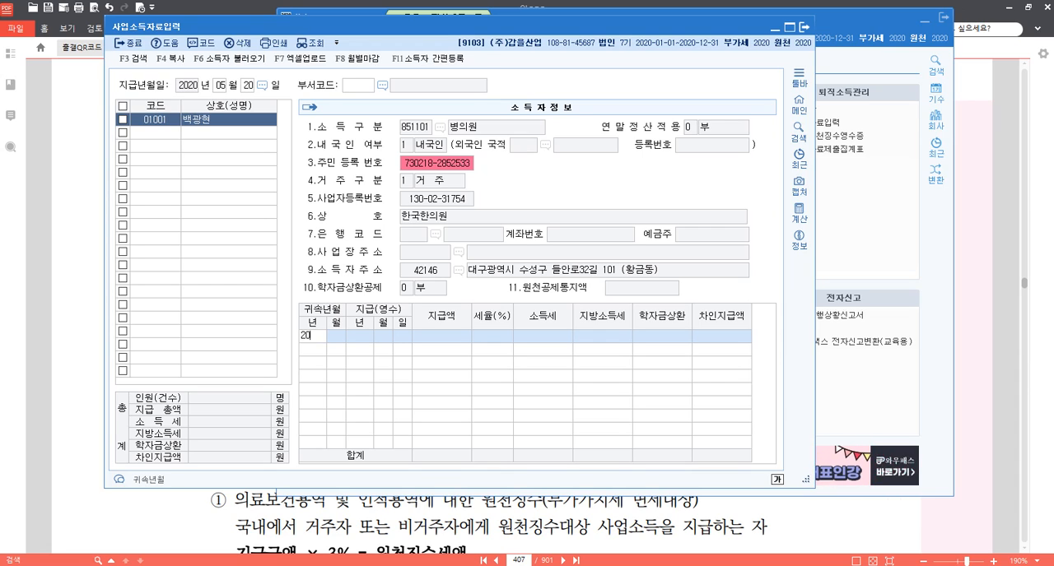
# Enter the earner's payment row with 귀속년월 2020-05, 지급(영수) date 2020-05-20 and 지급액 1,200,000.
pyautogui.press('Return')
pyautogui.press('Return')
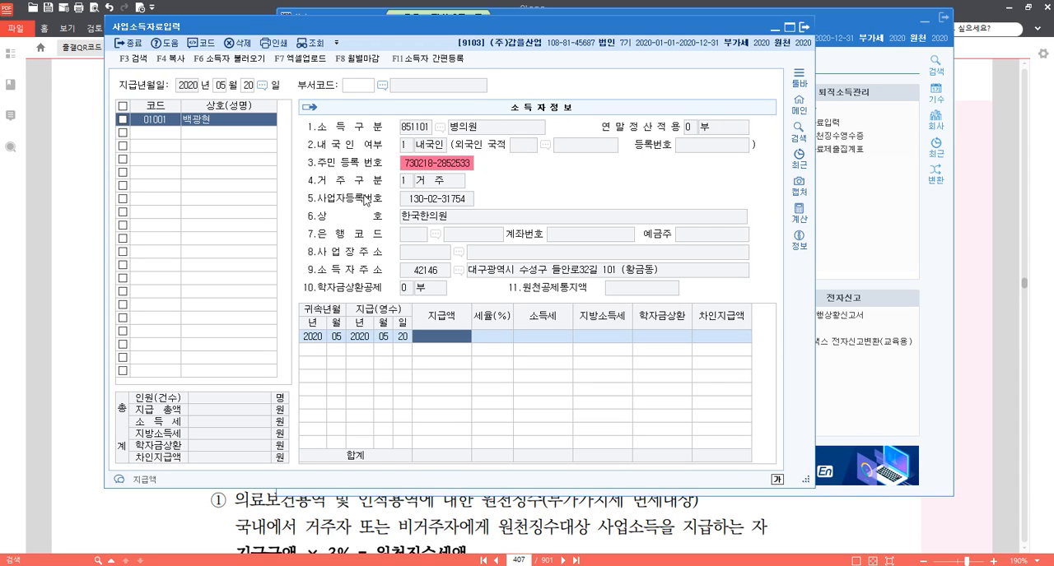
pyautogui.write('1,200,000')
pyautogui.press('Return')
pyautogui.press('Return')
pyautogui.press('Return')
pyautogui.press('Return')
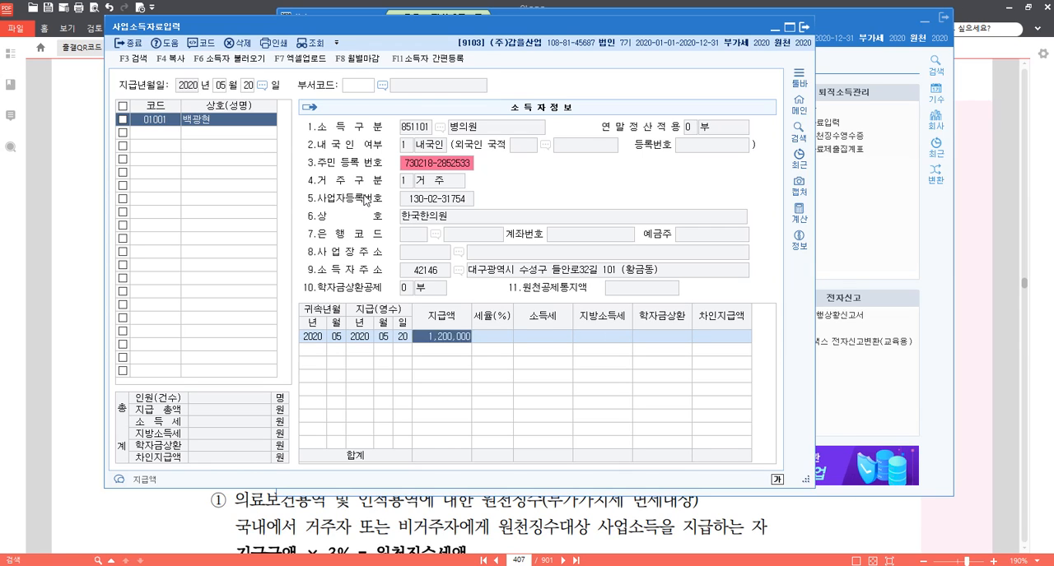
pyautogui.press('Return')
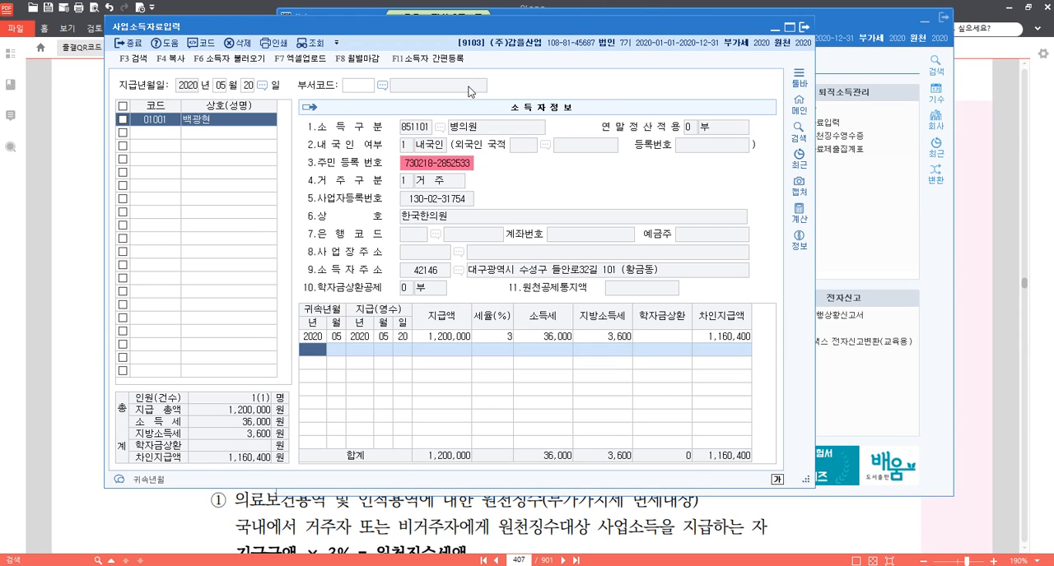
# Close 사업소득자료입력 and open the 원천징수이행상황신고서 under 근로소득관리.
pyautogui.click(805, 28)
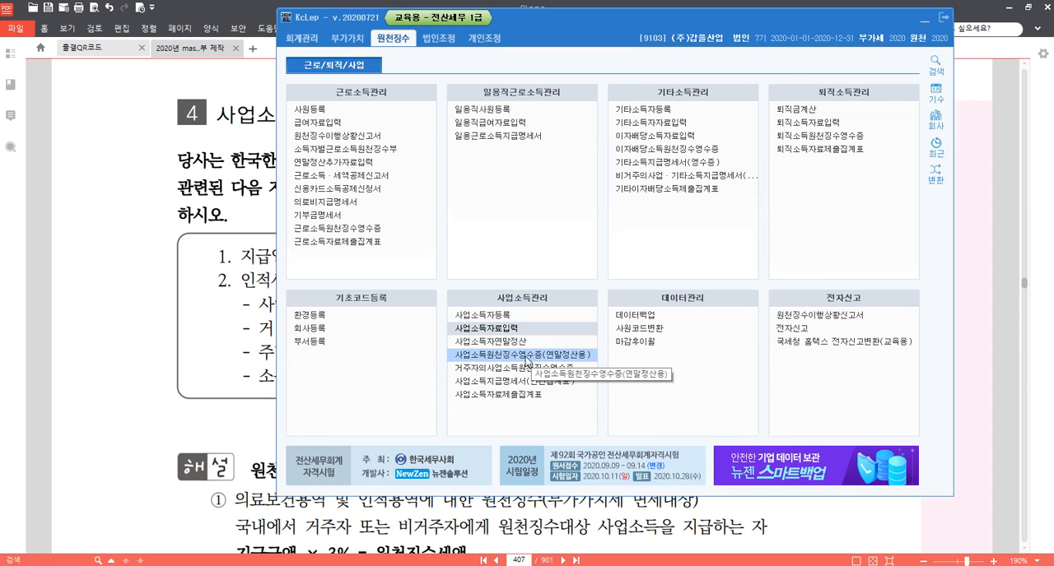
pyautogui.press('ctrl')
pyautogui.press('ctrl')
pyautogui.press('ctrl')
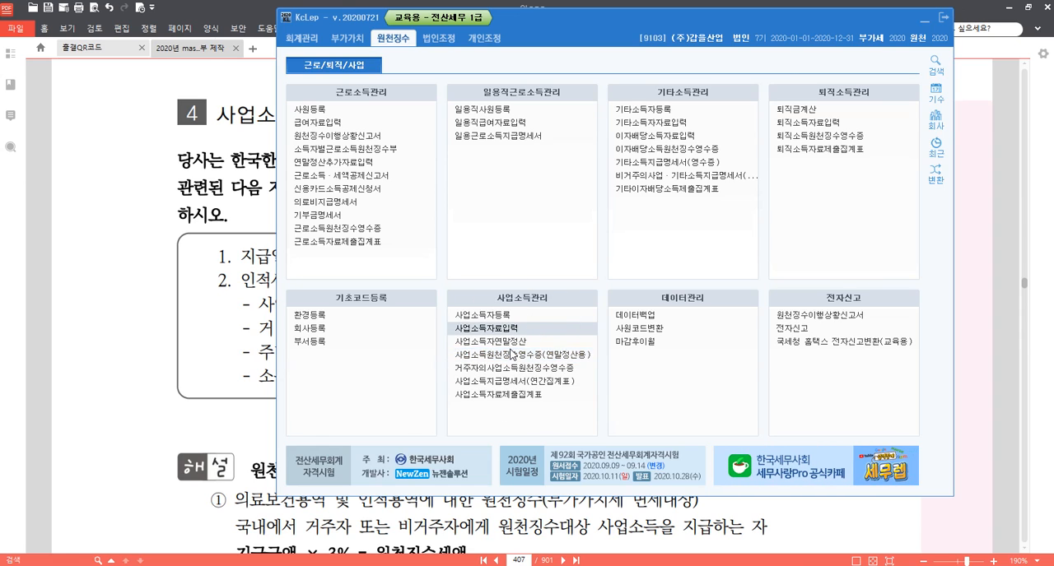
pyautogui.click(360, 138)
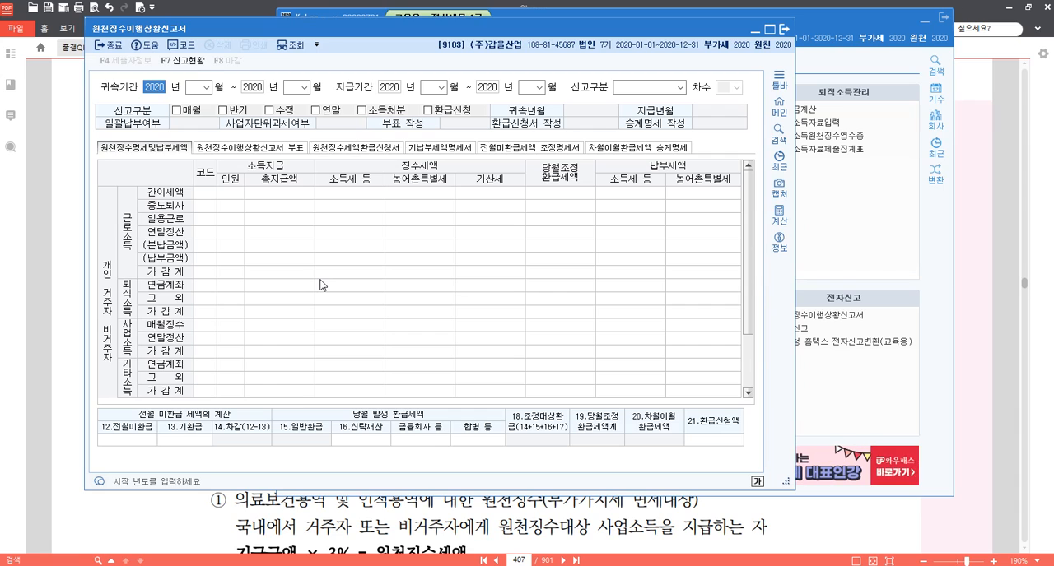
# Load the return with 귀속기간 and 지급기간 both set to 2020-05 through 2020-05 and 신고구분 1.정기신고.
pyautogui.press('Return')
pyautogui.write('5')
pyautogui.press('Return')
pyautogui.press('Return')
pyautogui.write('5')
pyautogui.press('Return')
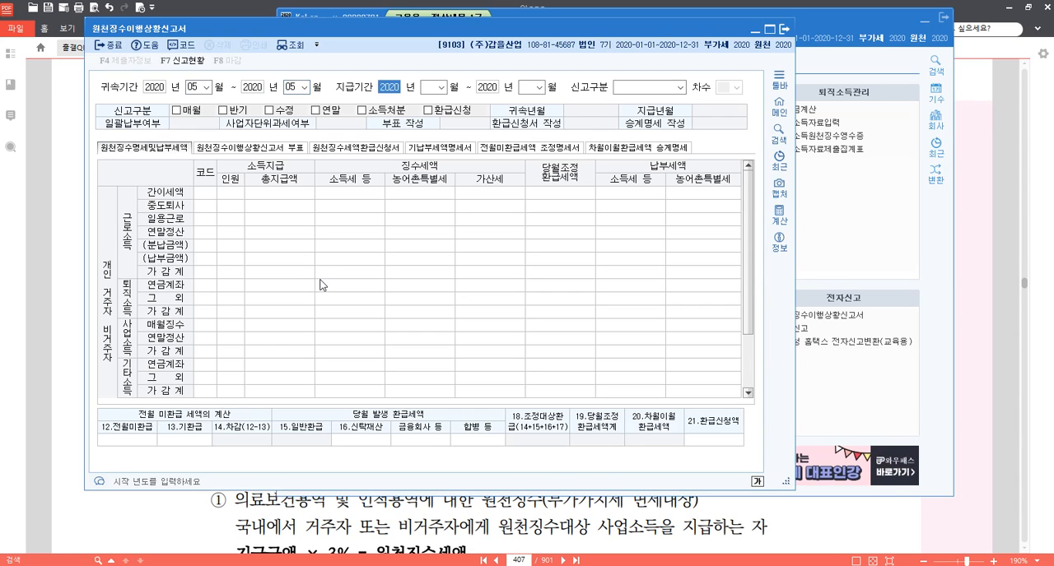
pyautogui.press('Return')
pyautogui.write('5')
pyautogui.press('Return')
pyautogui.press('Return')
pyautogui.write('5')
pyautogui.press('Return')
pyautogui.press('Return')
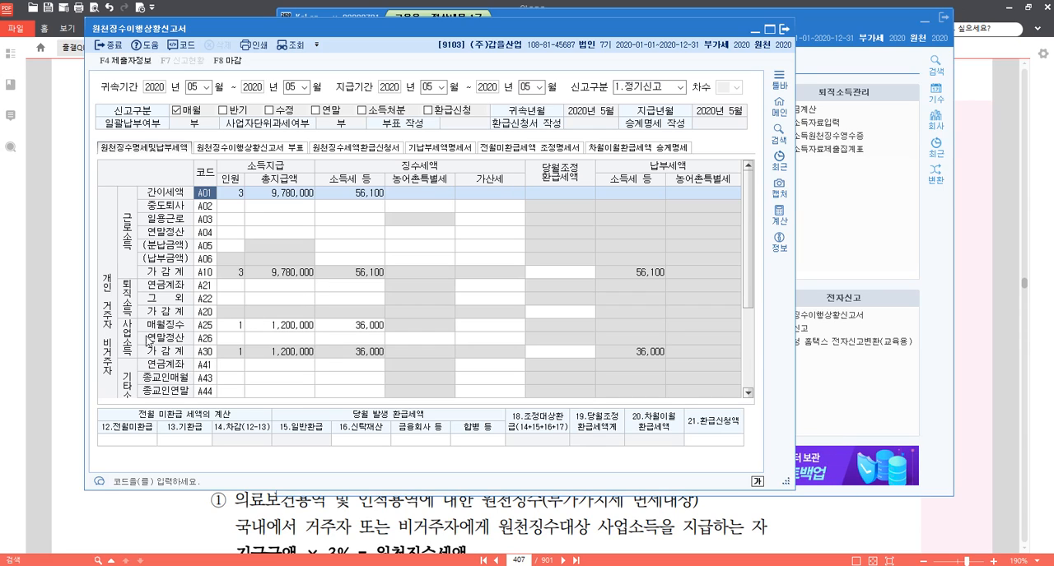
# Enlarge the return window and examine the 사업소득 매월징수 row A25 for headcount, total payment and income tax, plus the 총합계 row.
pyautogui.click(236, 326)
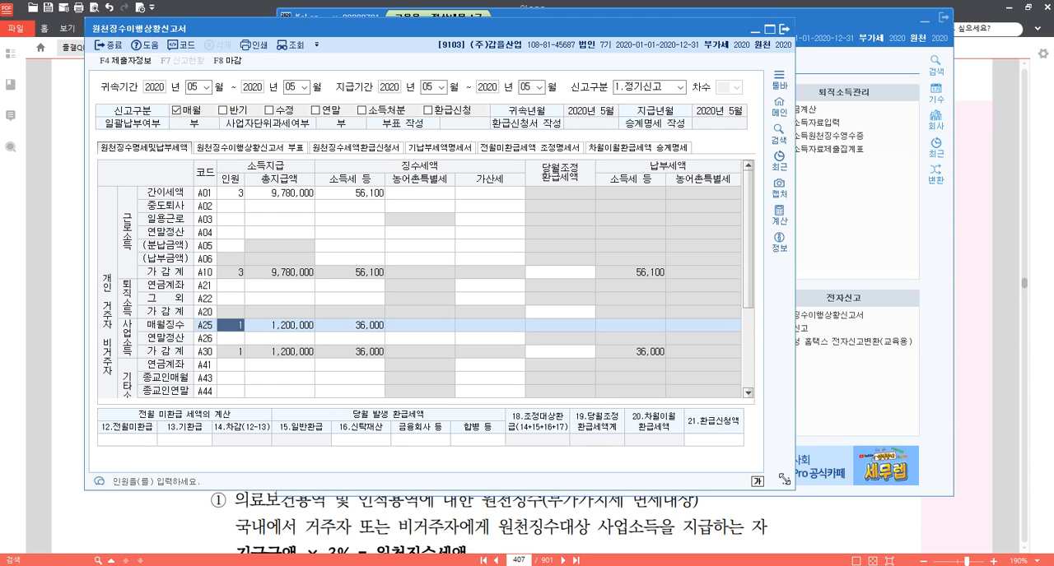
pyautogui.moveTo(784, 479); pyautogui.dragTo(955, 515)
pyautogui.scroll(-1, 444, 300)
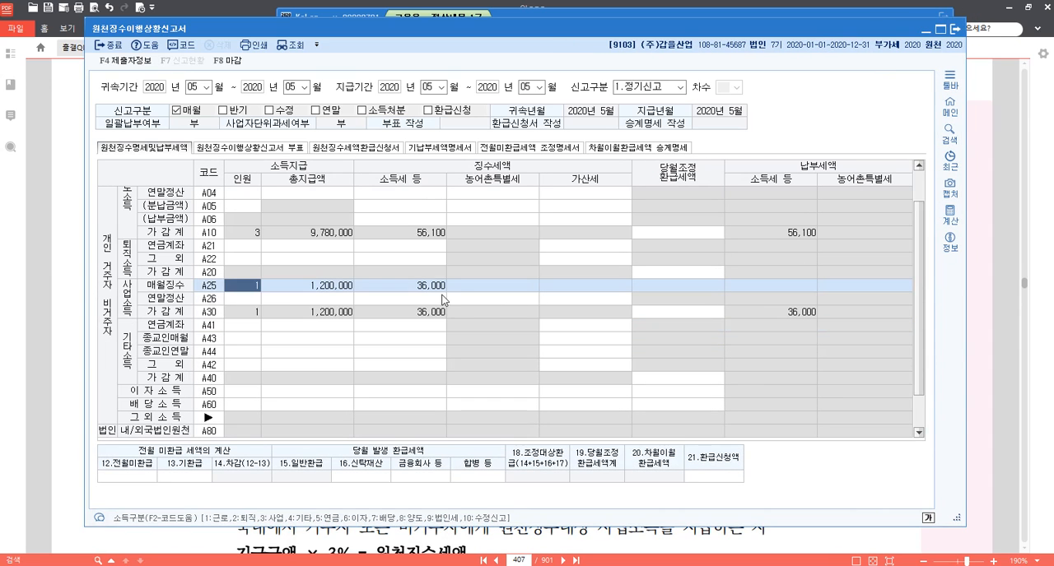
pyautogui.scroll(-1, 231, 290)
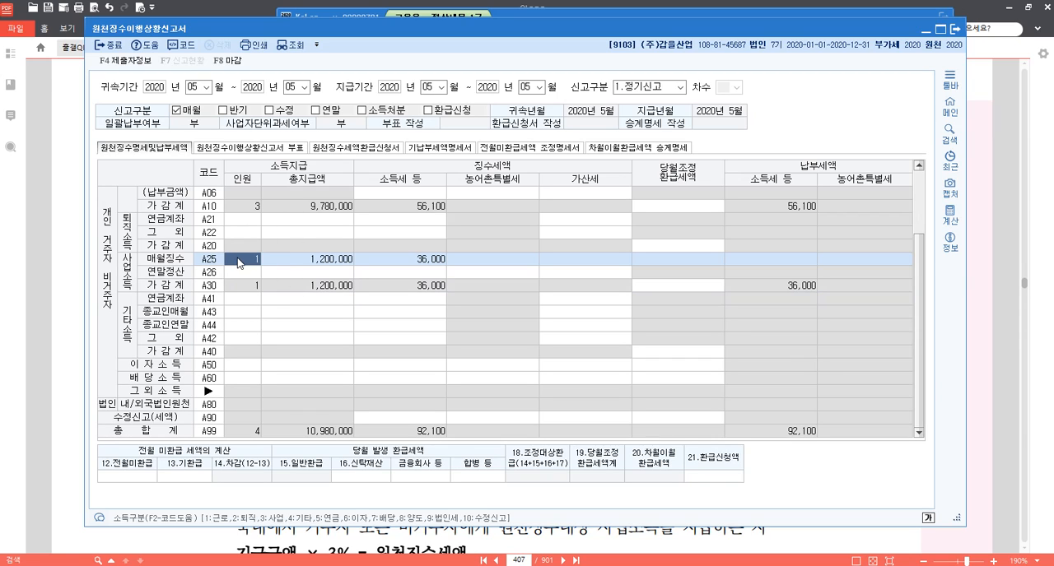
pyautogui.click(245, 272)
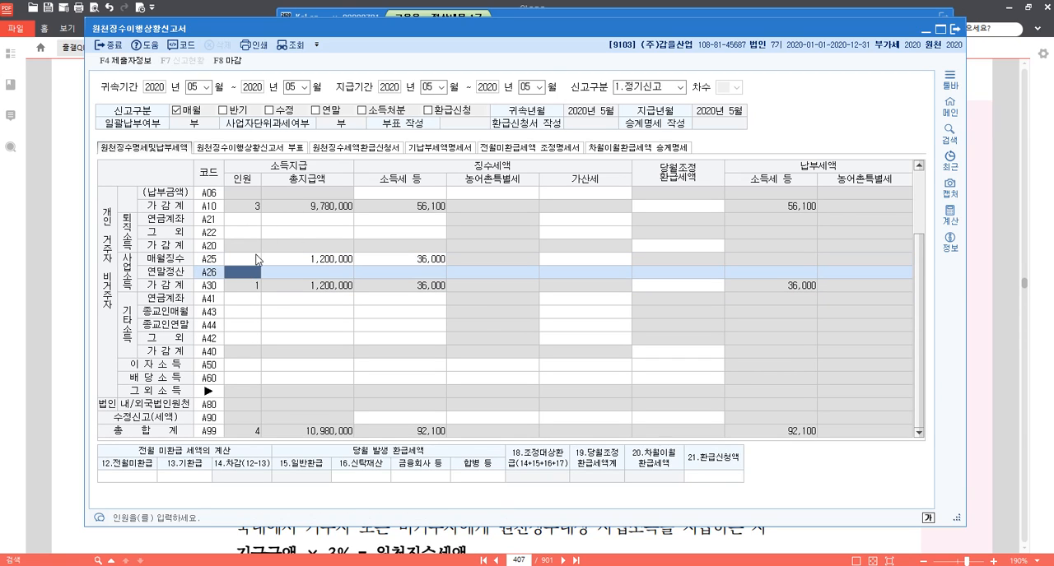
pyautogui.click(247, 261)
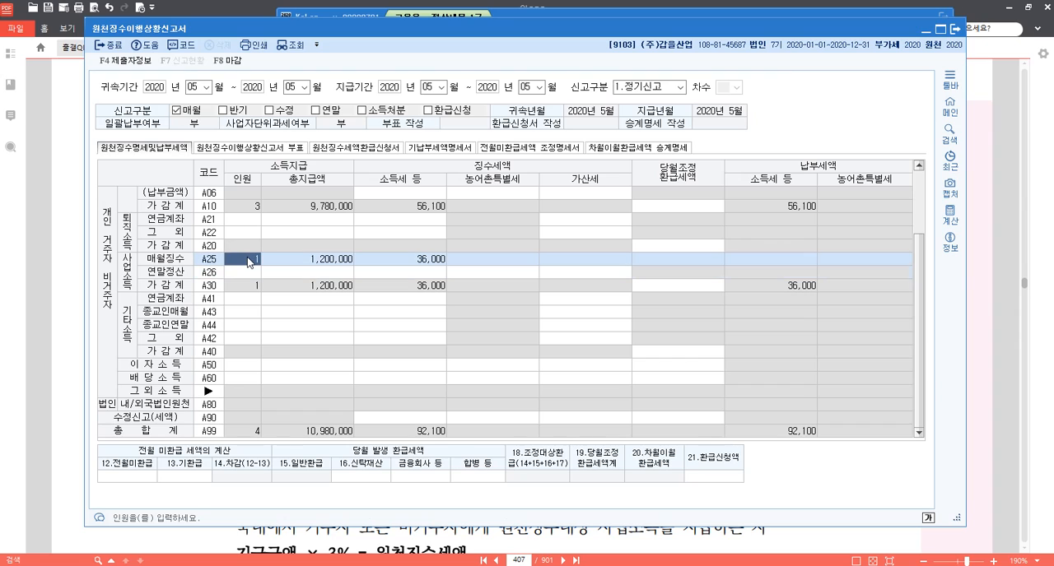
pyautogui.click(330, 262)
pyautogui.click(418, 262)
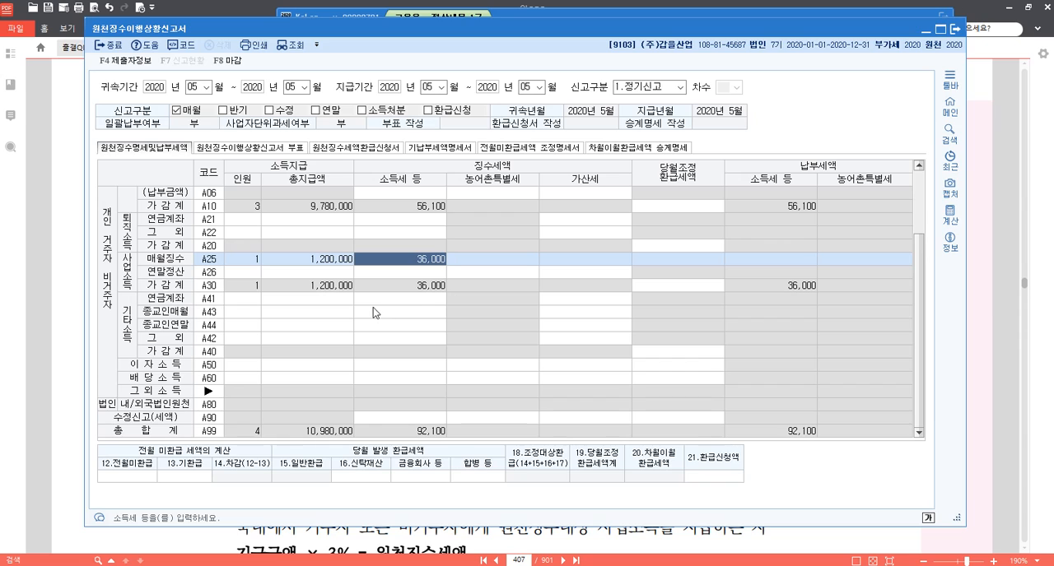
pyautogui.click(422, 265)
pyautogui.click(128, 274)
pyautogui.click(128, 275)
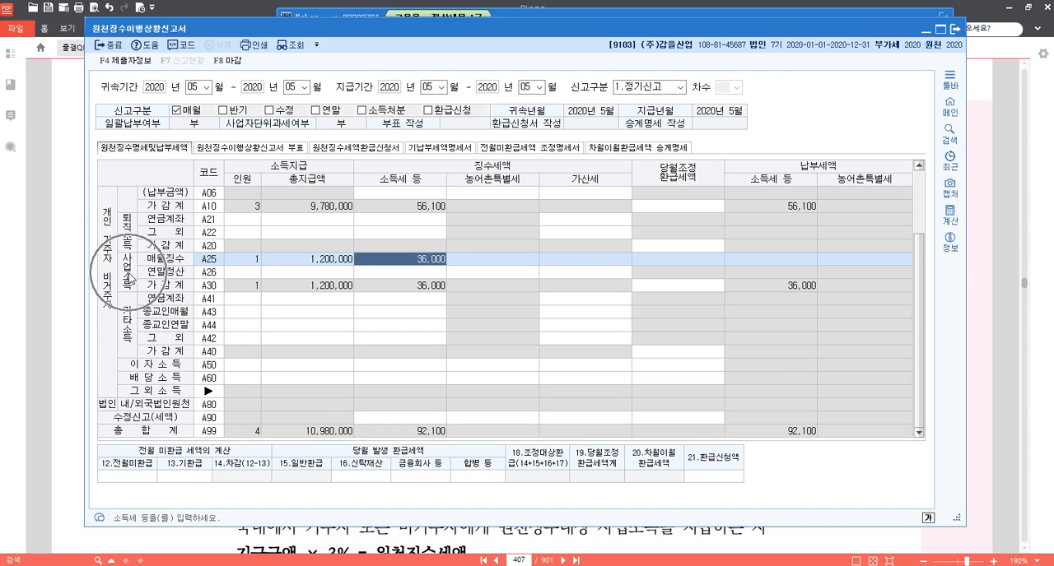
pyautogui.scroll(2, 406, 324)
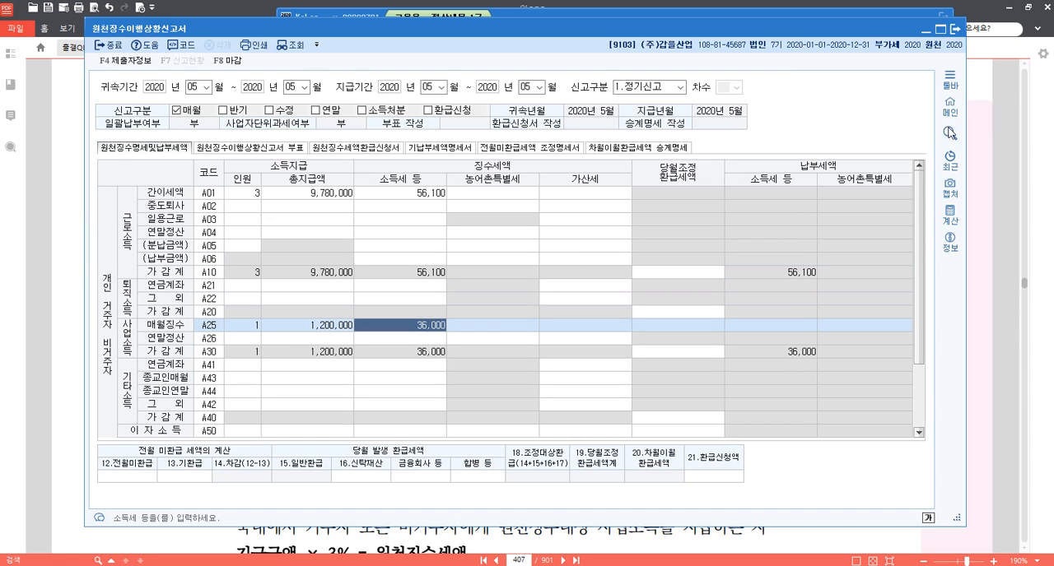
# Close the 원천징수이행상황신고서 and save its data.
pyautogui.click(956, 30)
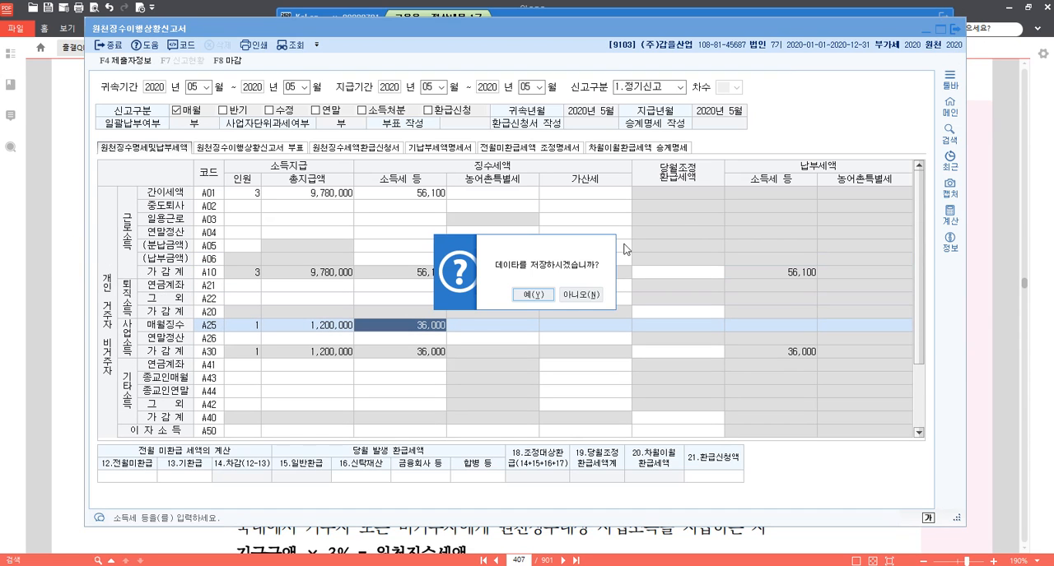
pyautogui.click(547, 293)
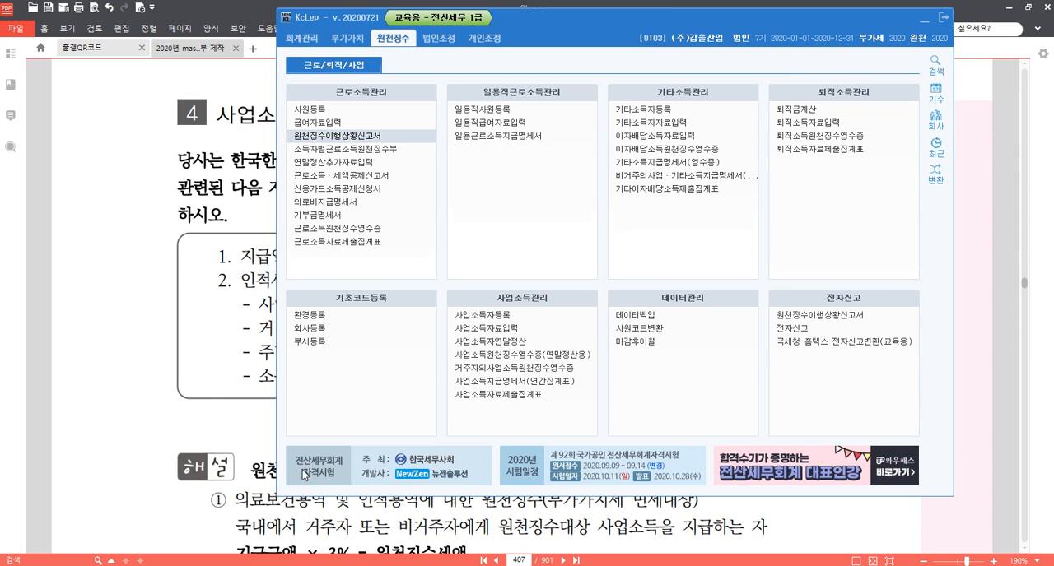
# Switch to 메모장.hwp in Hangul and add the heading 사업소득자 after blank lines below the p.724 entry.
pyautogui.click(212, 411)
pyautogui.moveTo(338, 565)
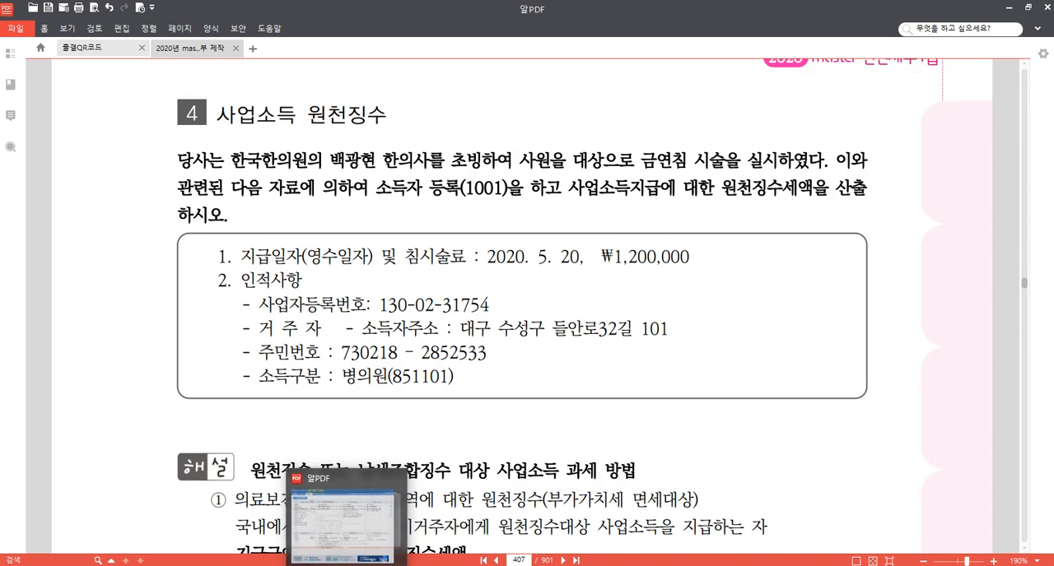
pyautogui.click(395, 565)
pyautogui.press('Return')
pyautogui.press('Return')
pyautogui.press('Return')
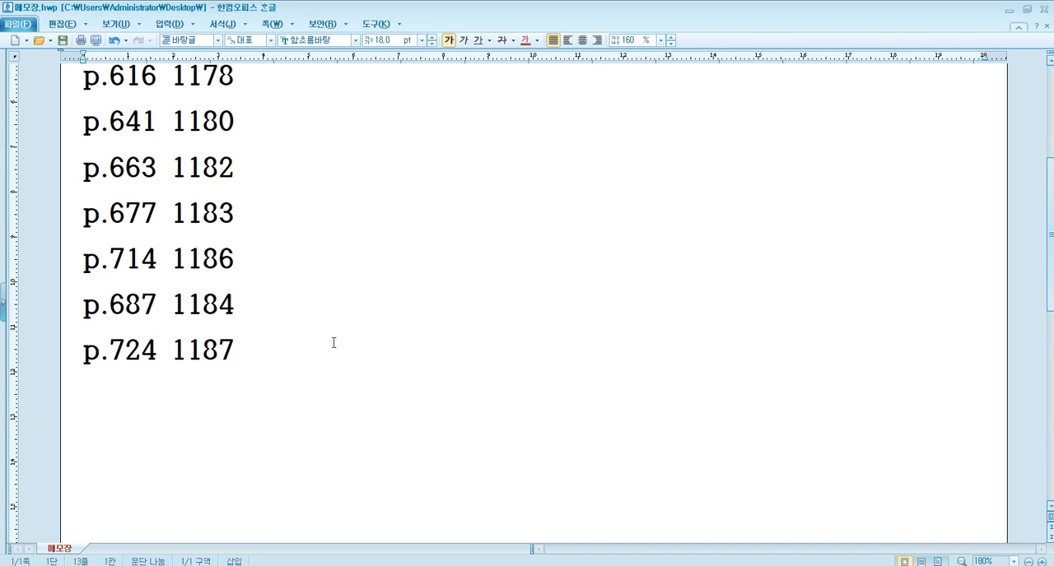
pyautogui.scroll(-3, 335, 331)
pyautogui.write('사')
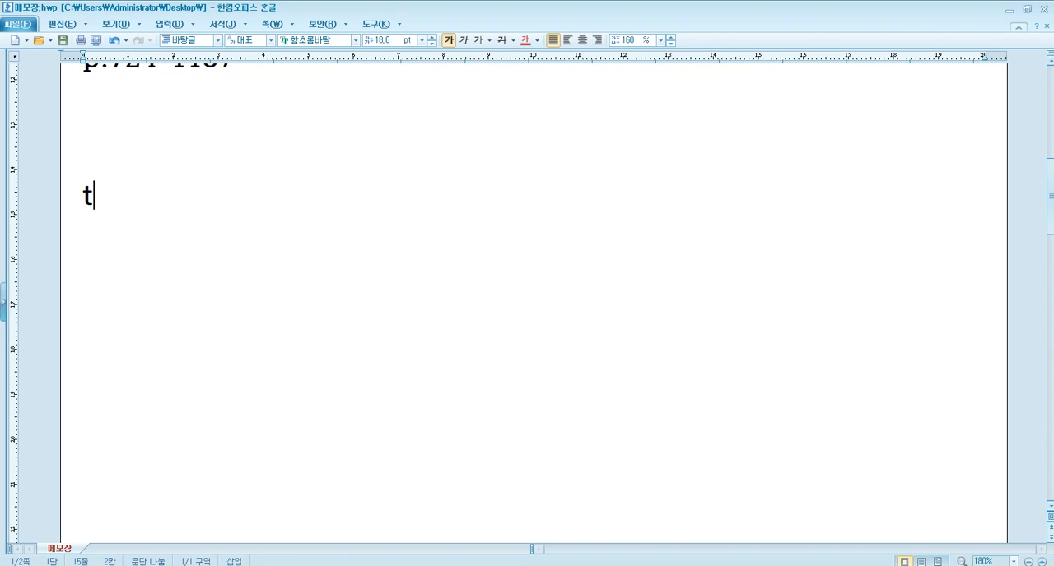
pyautogui.write('업소득자')
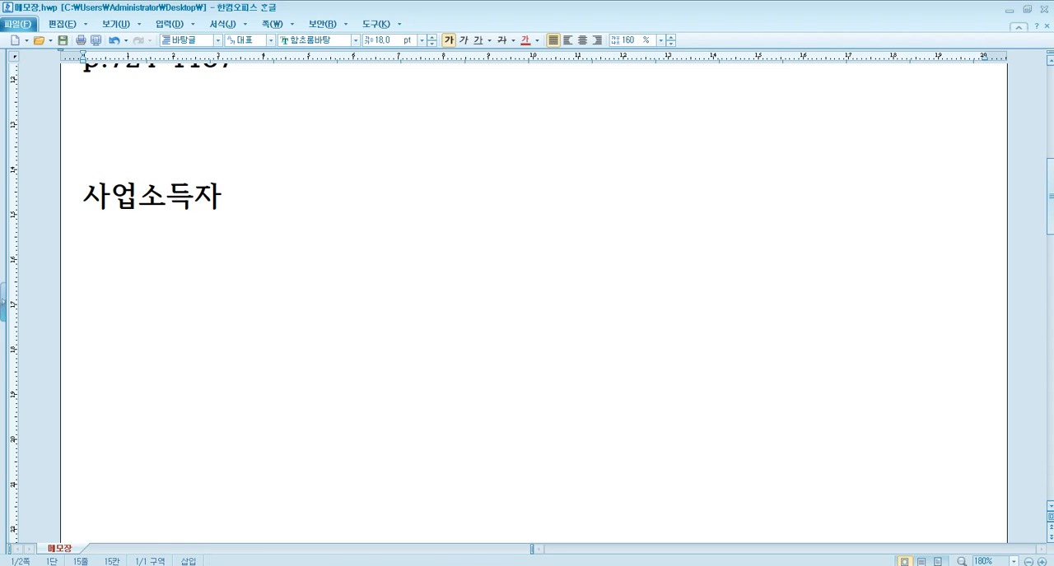
# Under the 사업소득자 heading, add a 기출문제 line and below it the entry p.644 1180.
pyautogui.press('Return')
pyautogui.write('기출문제')
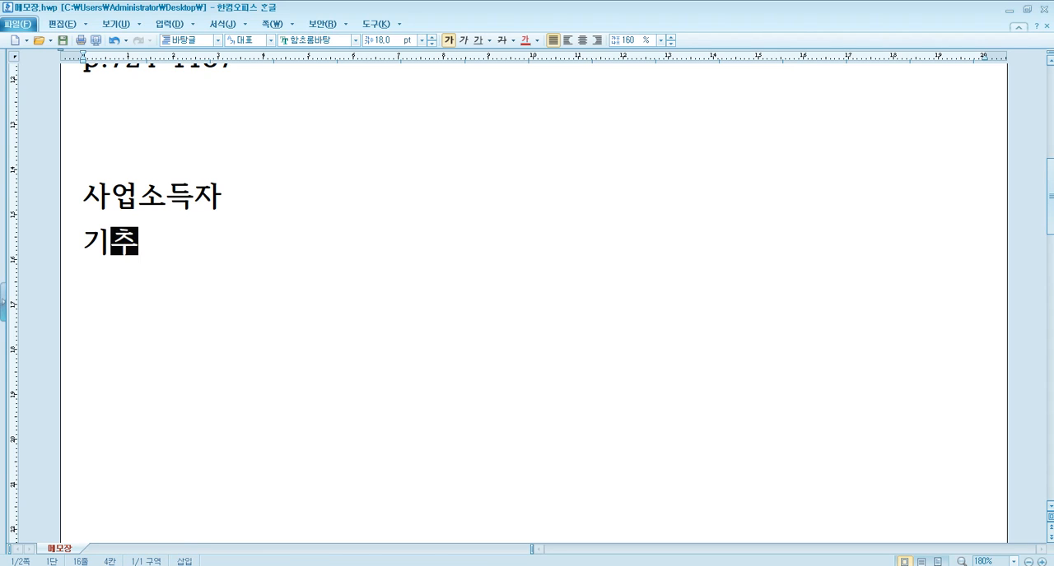
pyautogui.press('Return')
pyautogui.write('p')
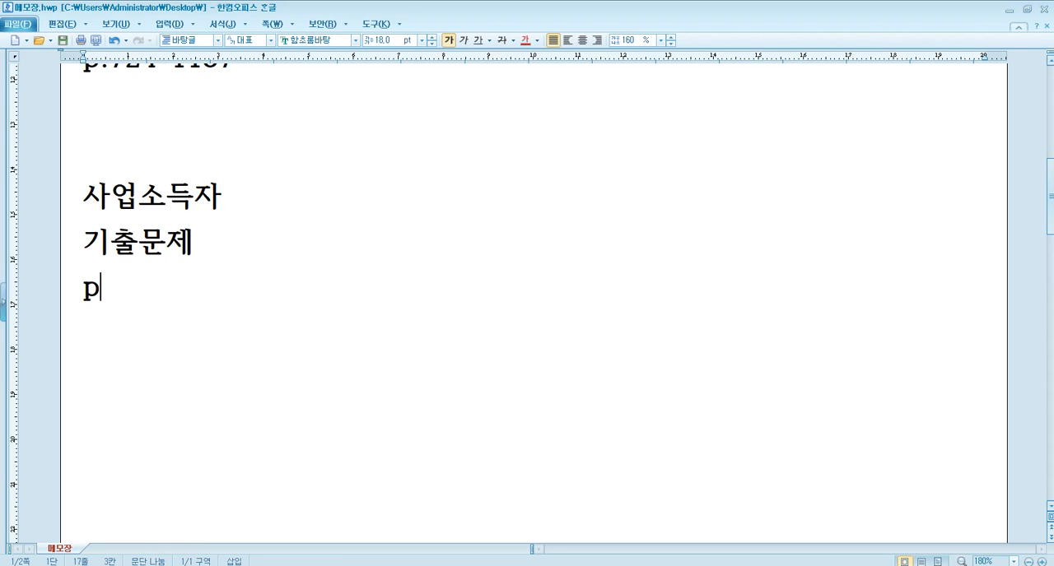
pyautogui.write('.644')
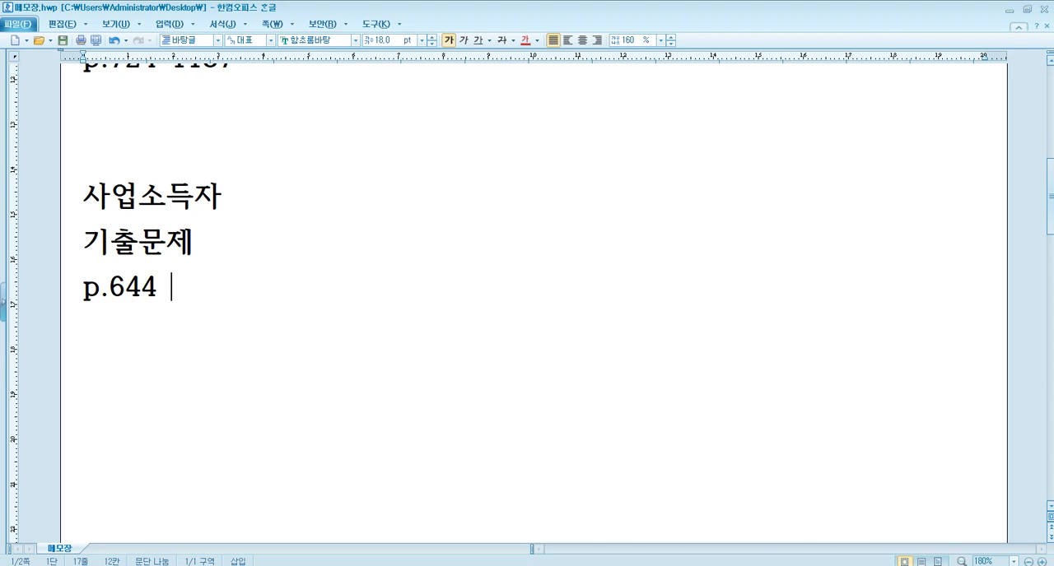
pyautogui.write('1180')
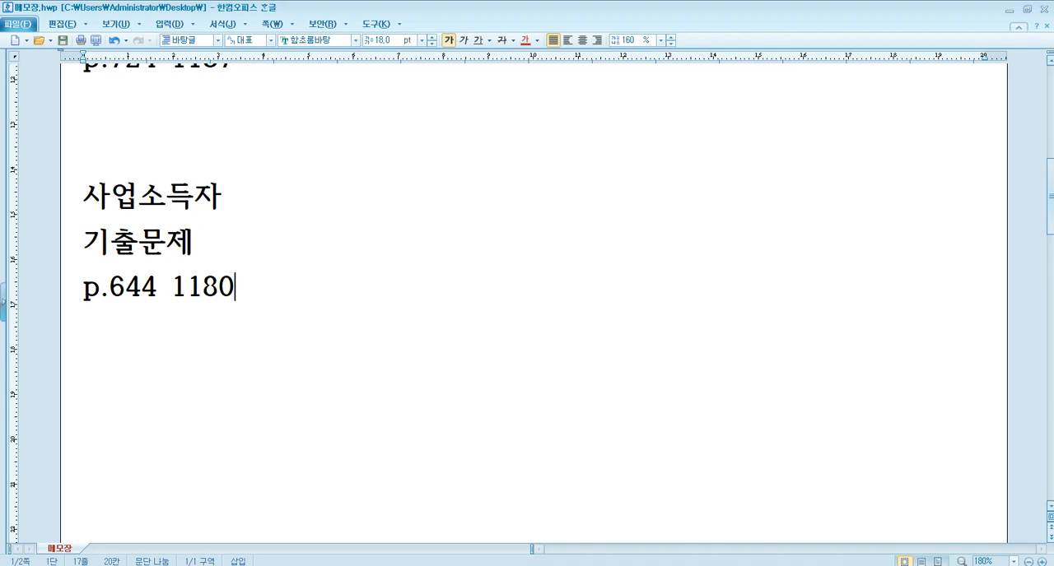
# Switch to KcLep and change the working company to code 1180, (주)고인돌.
pyautogui.click(354, 564)
pyautogui.click(936, 122)
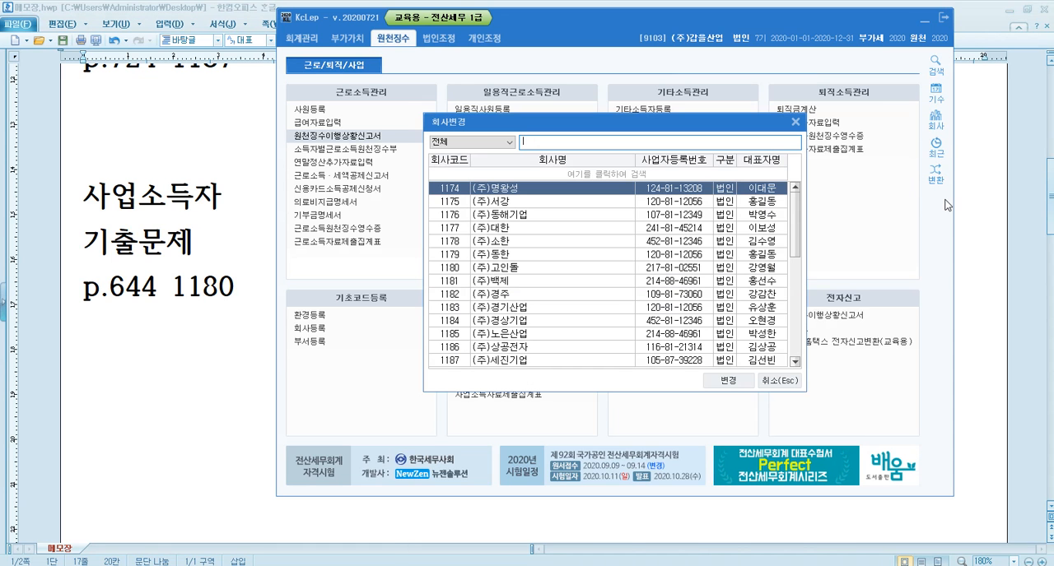
pyautogui.write('1180')
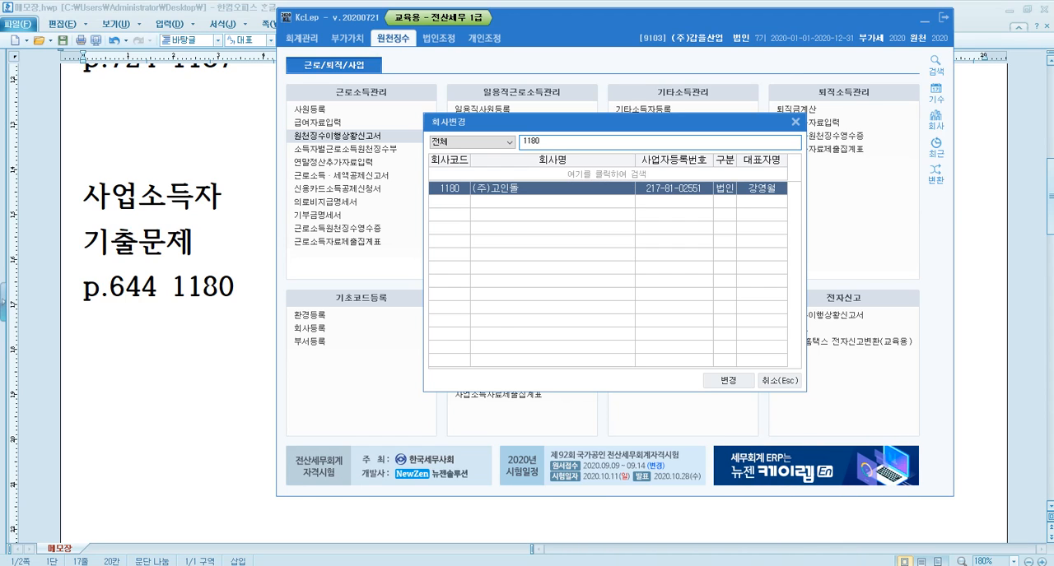
pyautogui.press('Return')
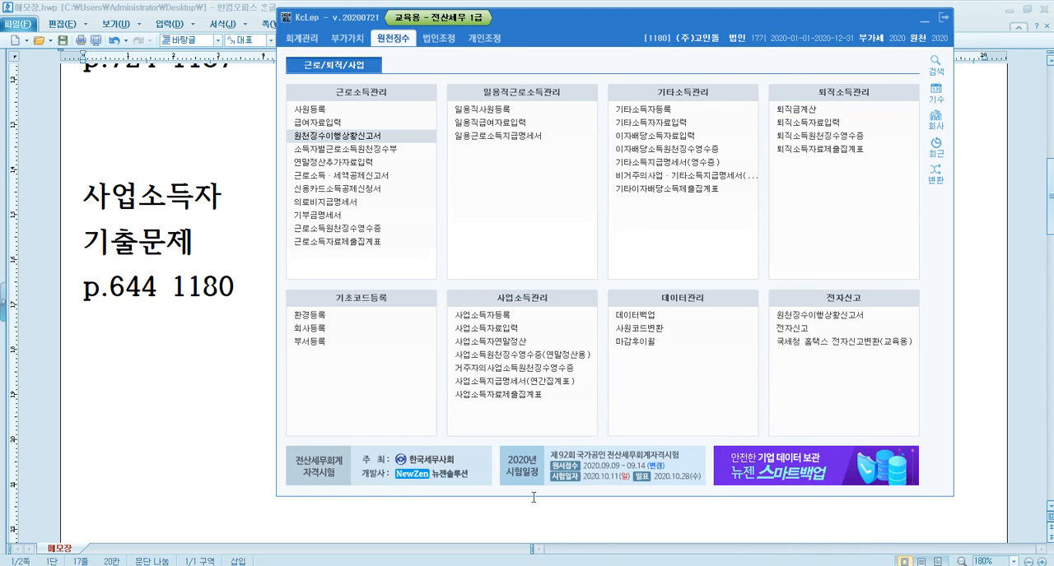
# Switch to 알PDF and go to page 644, showing question [2] about registering the business income earner.
pyautogui.click(376, 565)
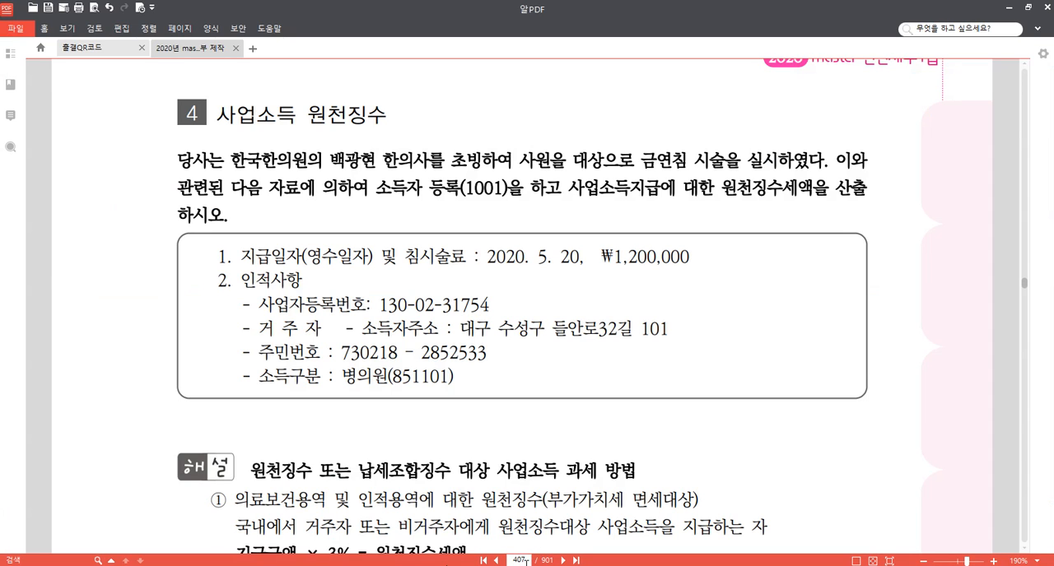
pyautogui.moveTo(527, 562); pyautogui.dragTo(495, 561)
pyautogui.write('644')
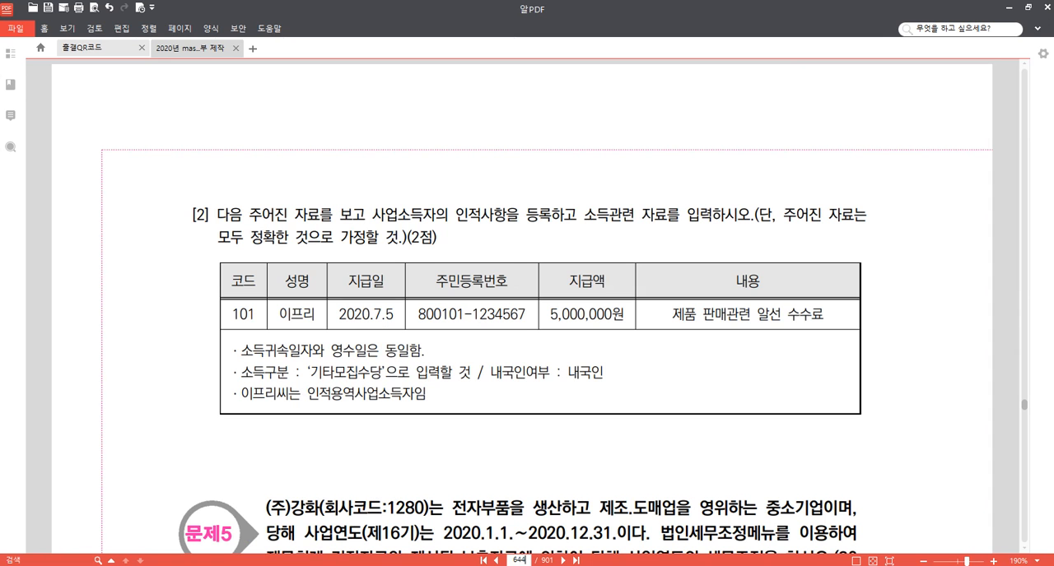
pyautogui.scroll(-5, 573, 348)
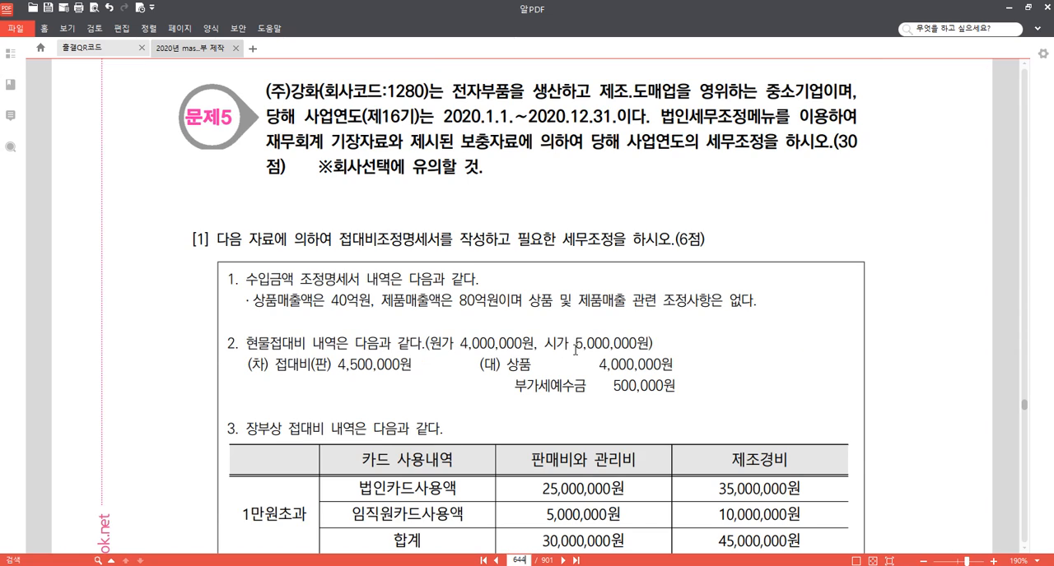
pyautogui.scroll(2, 575, 350)
pyautogui.scroll(3, 574, 350)
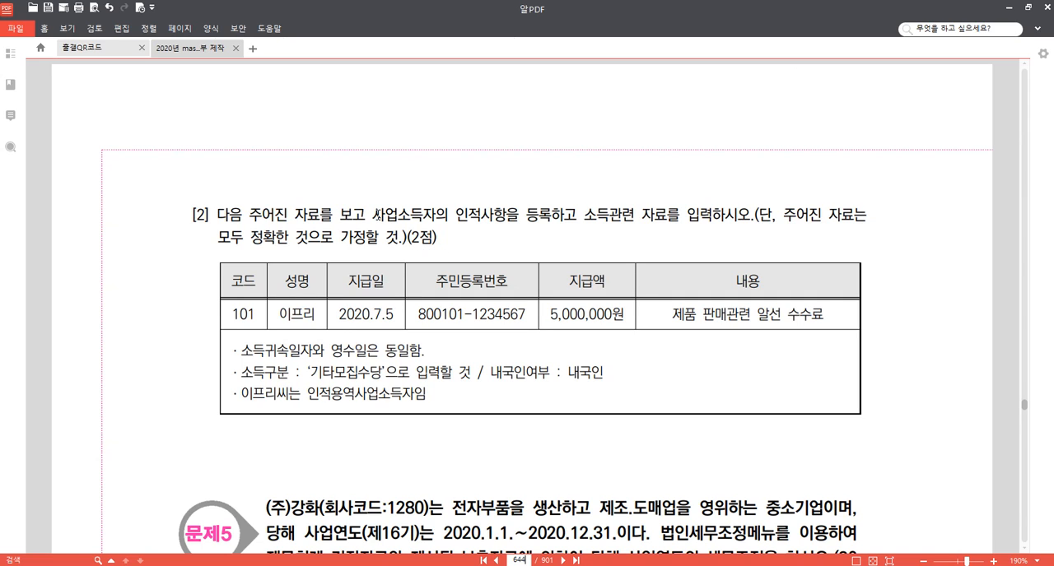
# Highlight the word 사업소득자 in question [2] and keep the question's data table in view.
pyautogui.moveTo(375, 215); pyautogui.dragTo(435, 215)
pyautogui.click(441, 199)
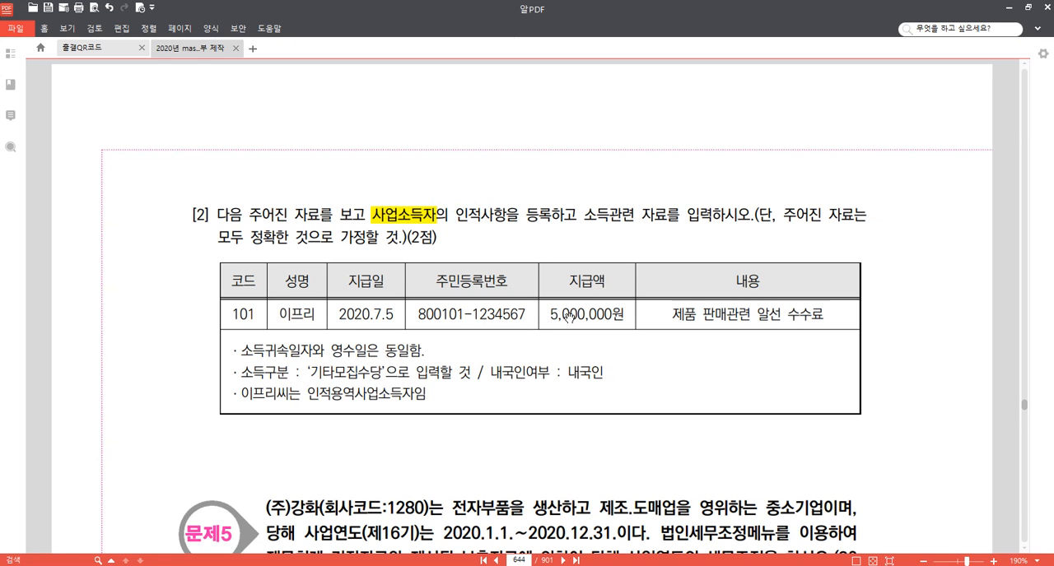
pyautogui.scroll(-1, 677, 340)
pyautogui.scroll(-2, 677, 340)
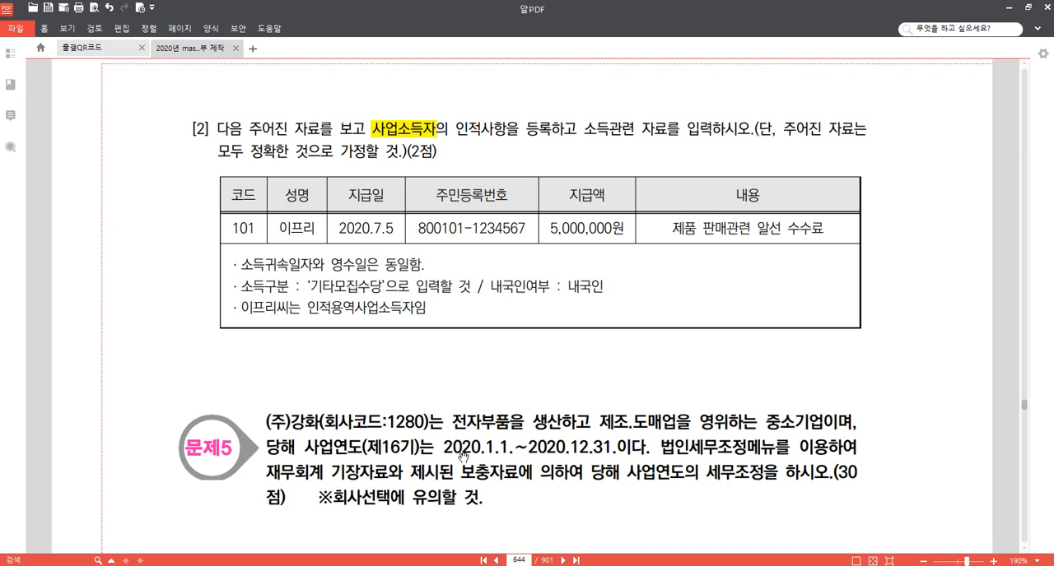
# Switch to KcLep, open 사업소득자등록 and register a new earner with code 101 and the earner's name.
pyautogui.click(344, 520)
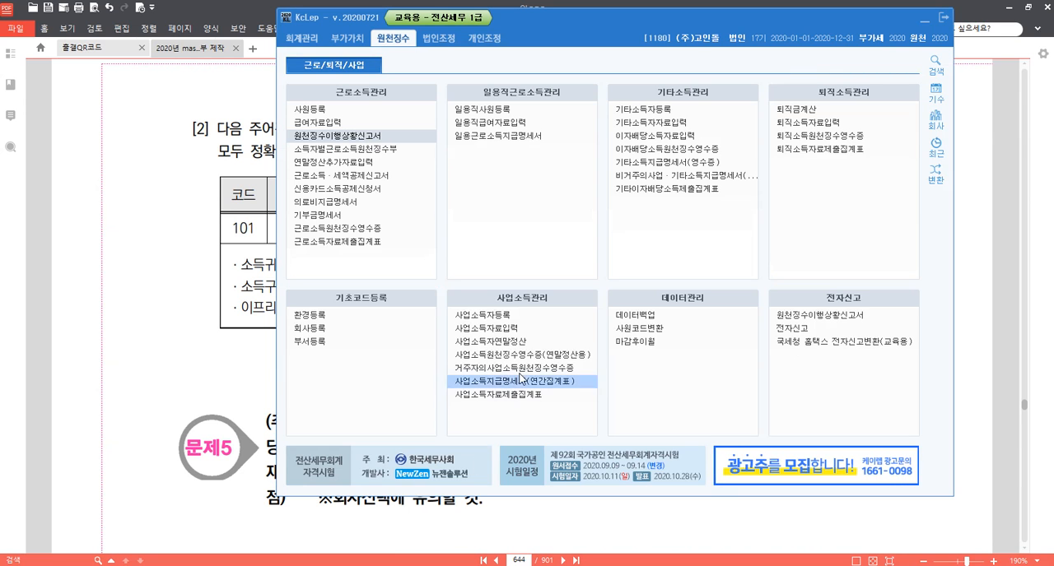
pyautogui.click(527, 321)
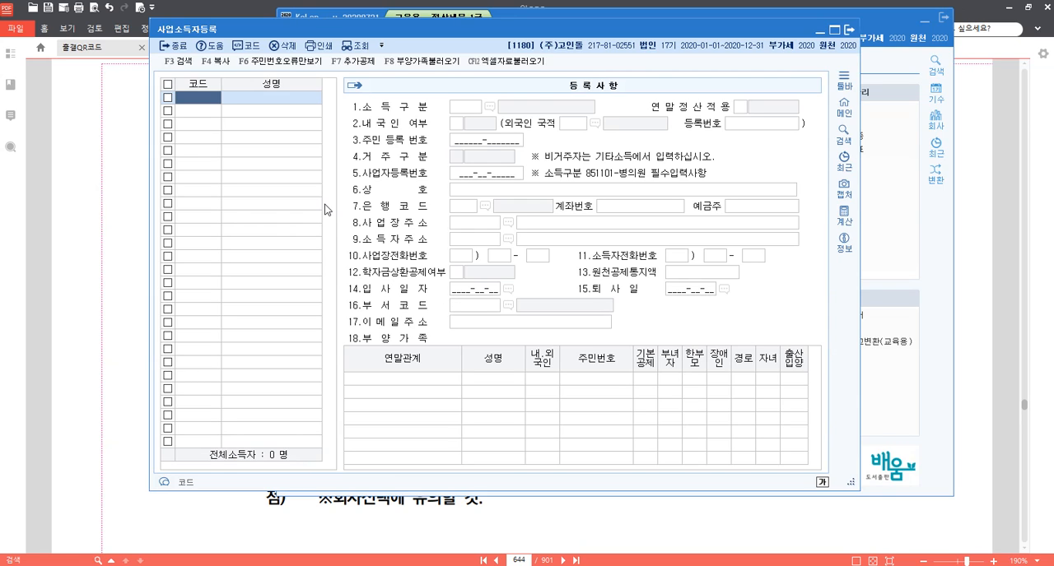
pyautogui.write('101')
pyautogui.press('Return')
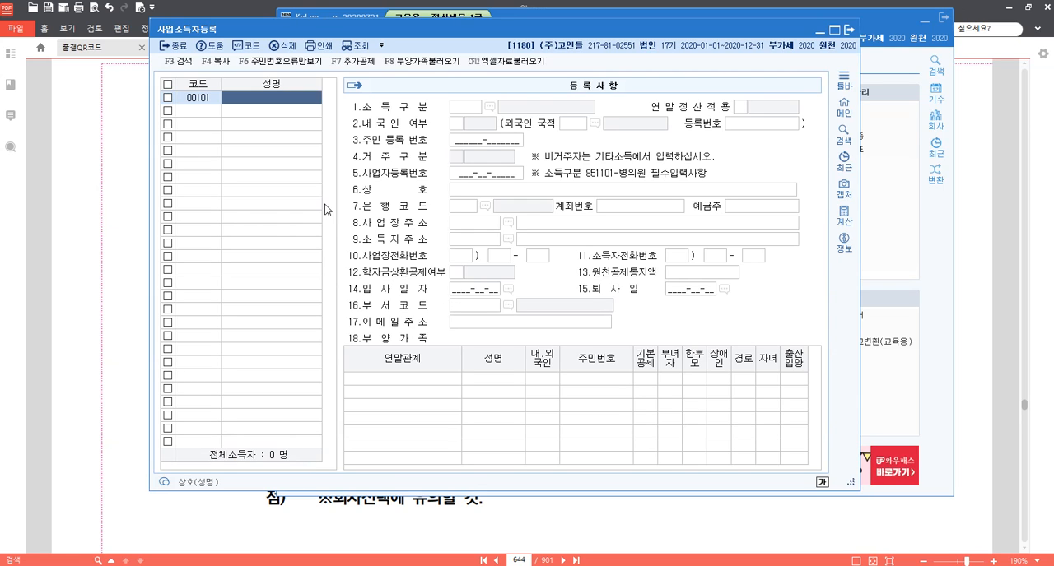
pyautogui.write('이름리')
pyautogui.press('Return')
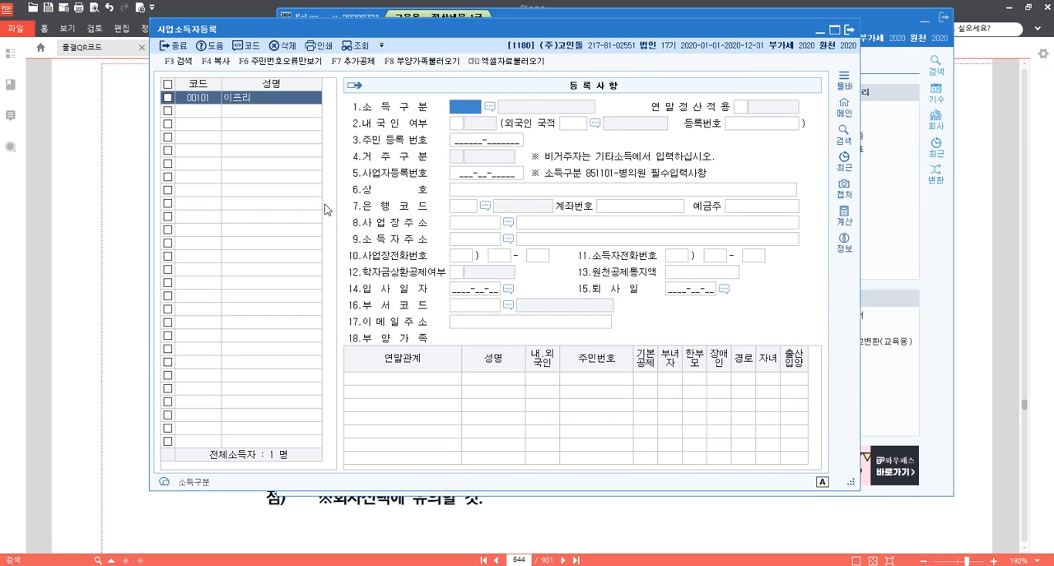
# Set the earner's 소득구분 to 940911 기타모집수당 and 내국인 여부 to 1.내국인, enter the resident registration number, and close the registration.
pyautogui.press('F2')
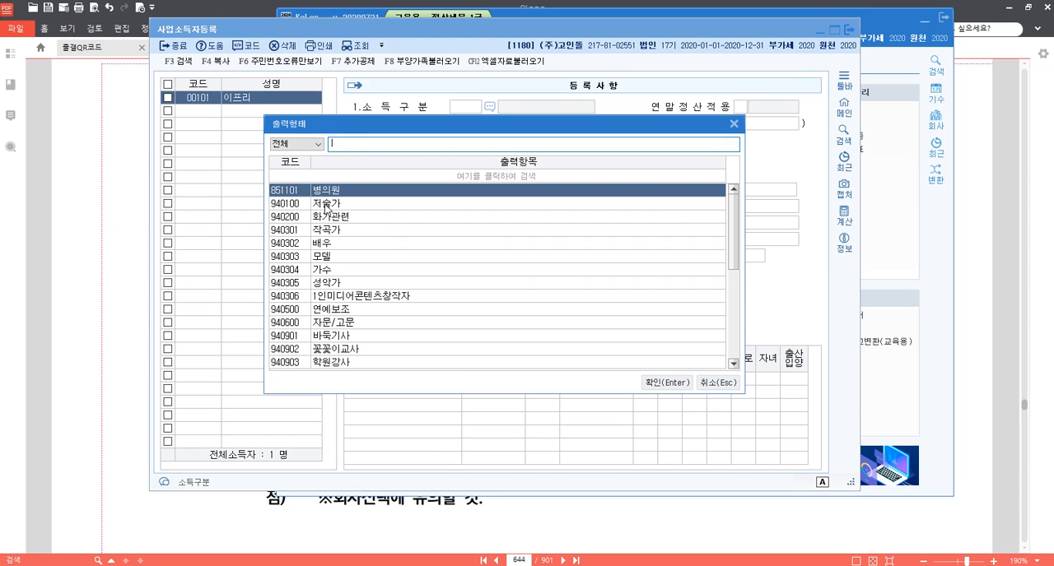
pyautogui.write('기타')
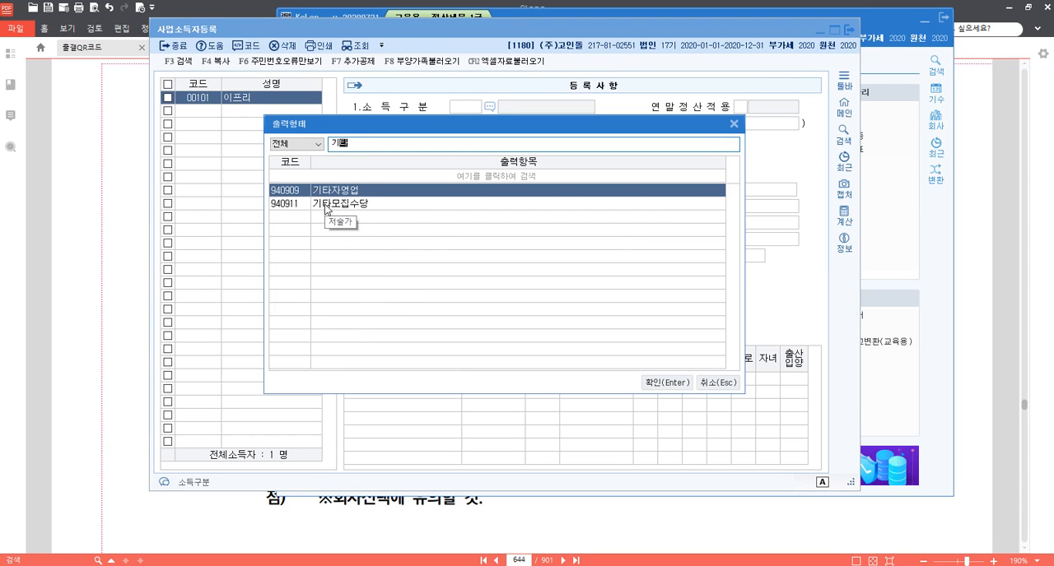
pyautogui.doubleClick(326, 203)
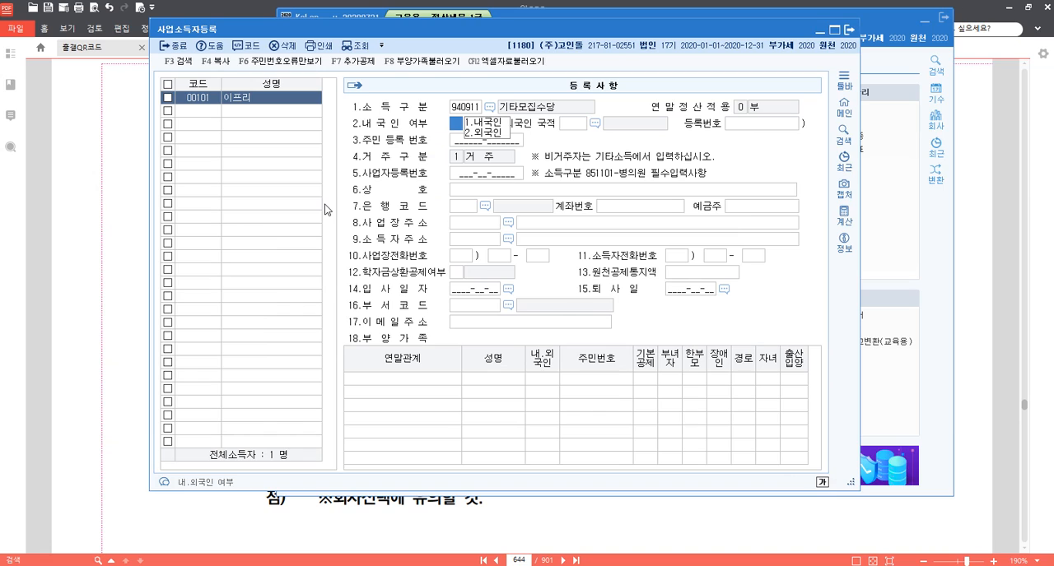
pyautogui.write('1')
pyautogui.press('Return')
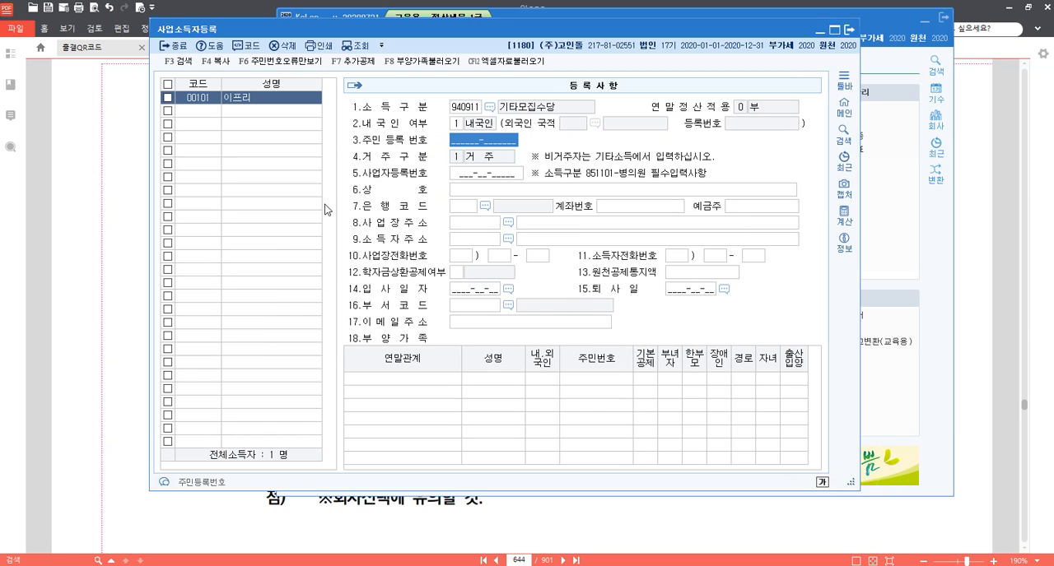
pyautogui.write('800101-1')
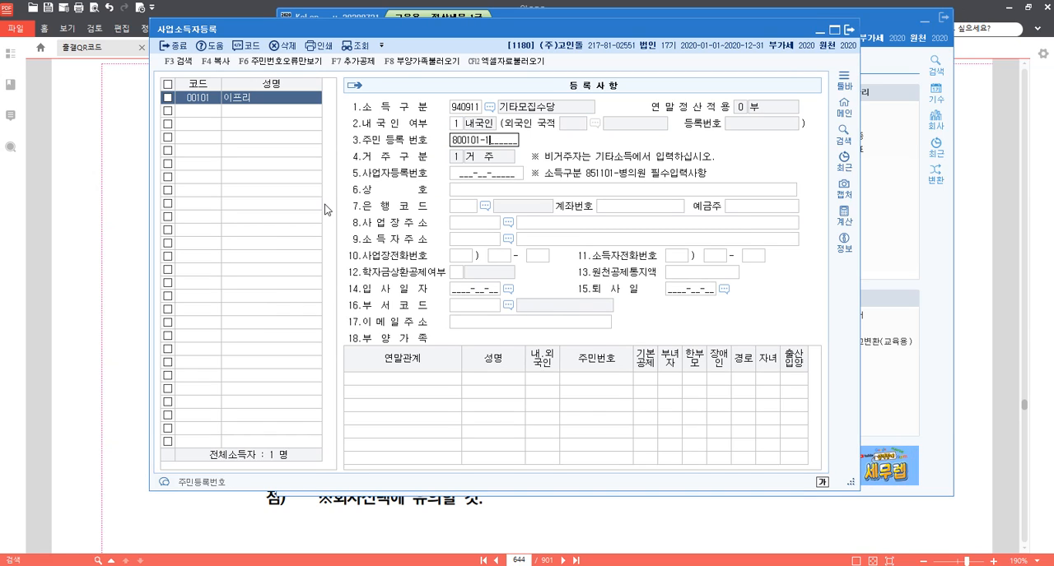
pyautogui.write('234567')
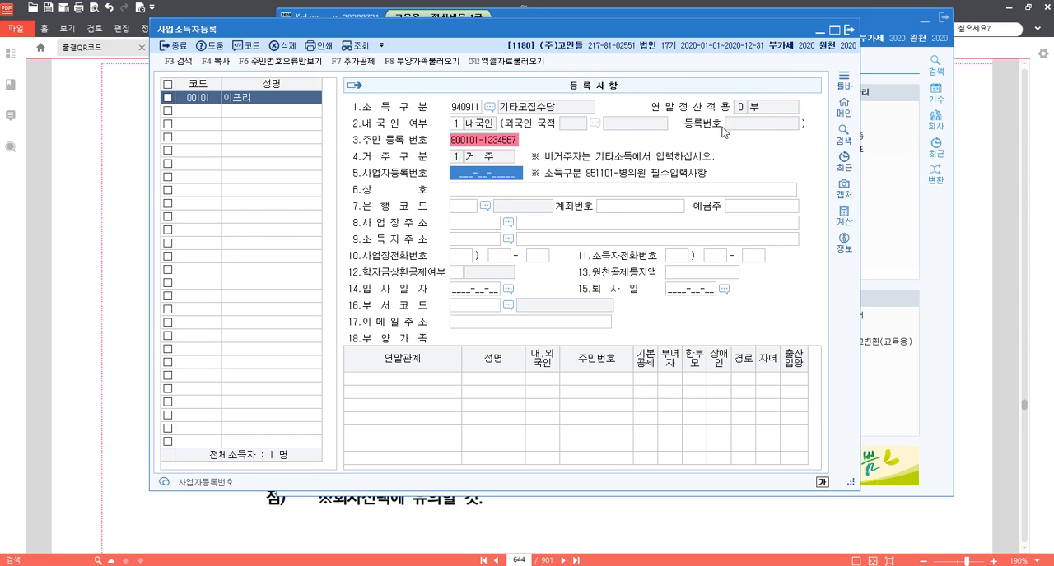
pyautogui.click(849, 32)
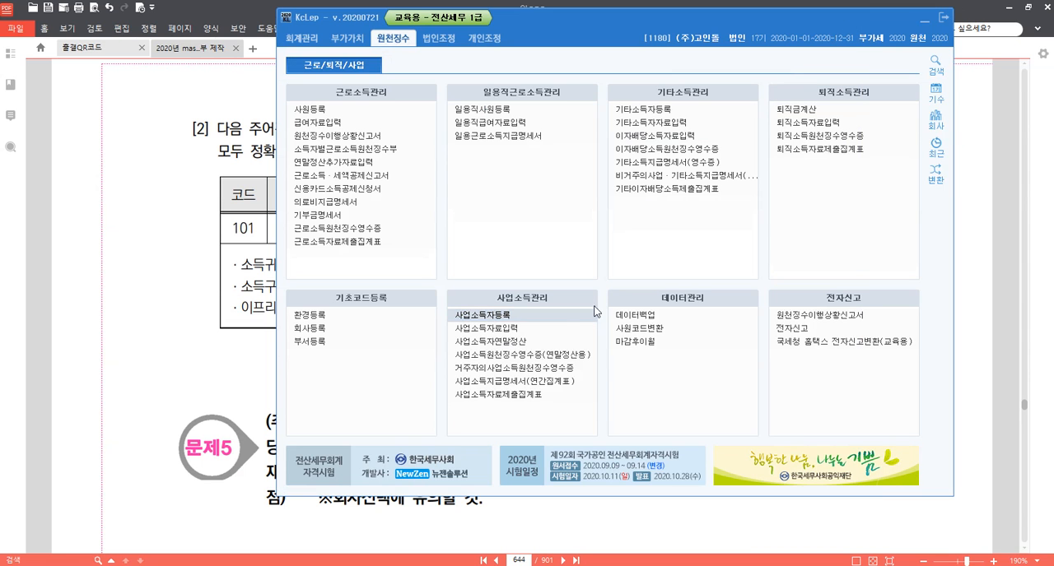
# Open 사업소득자료입력, set 지급년월일 to 2020-07-05 and load the earner with code 00101.
pyautogui.click(508, 329)
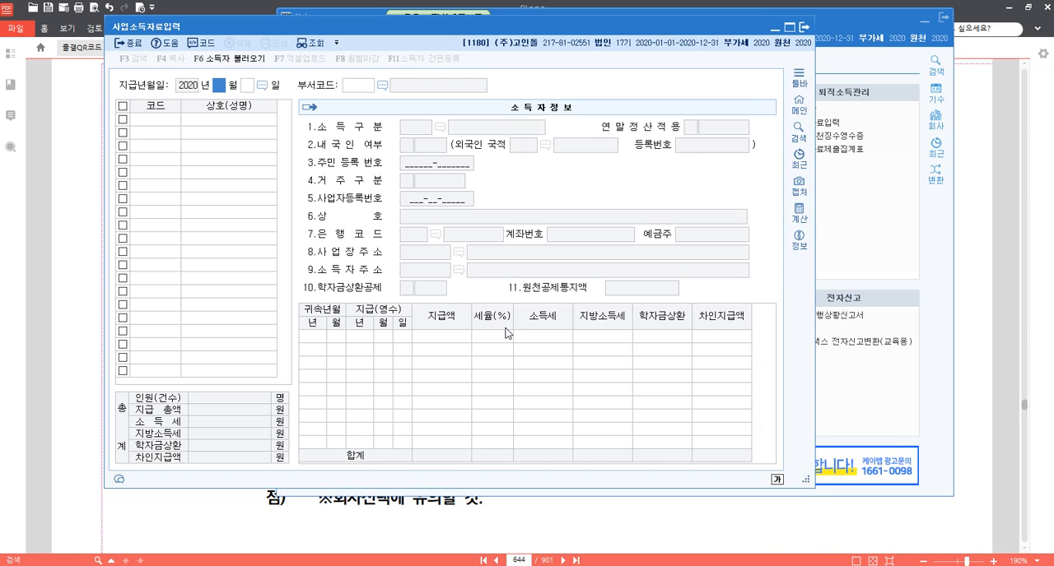
pyautogui.write('07 월 ')
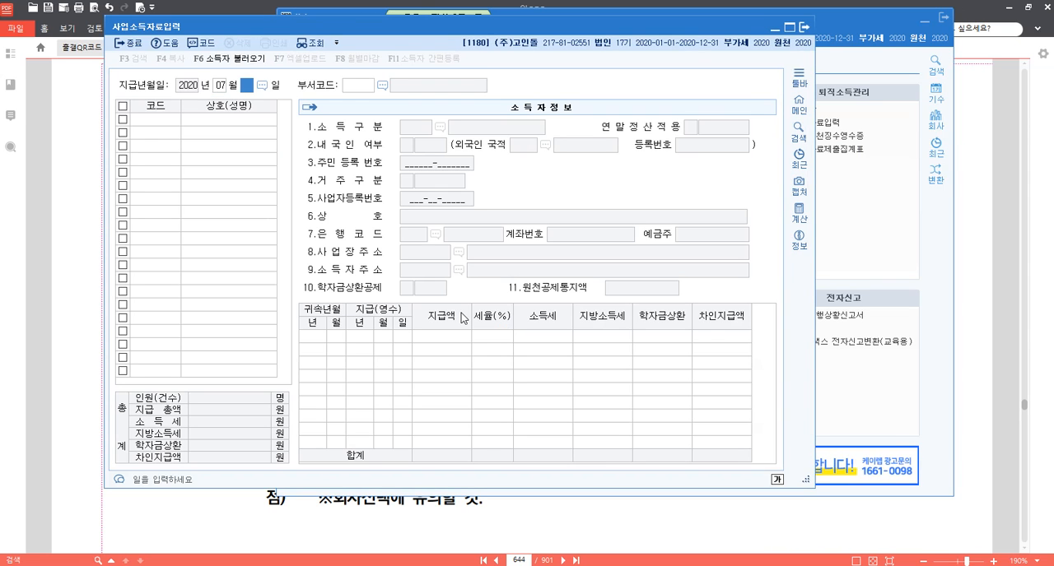
pyautogui.write('05')
pyautogui.press('Return')
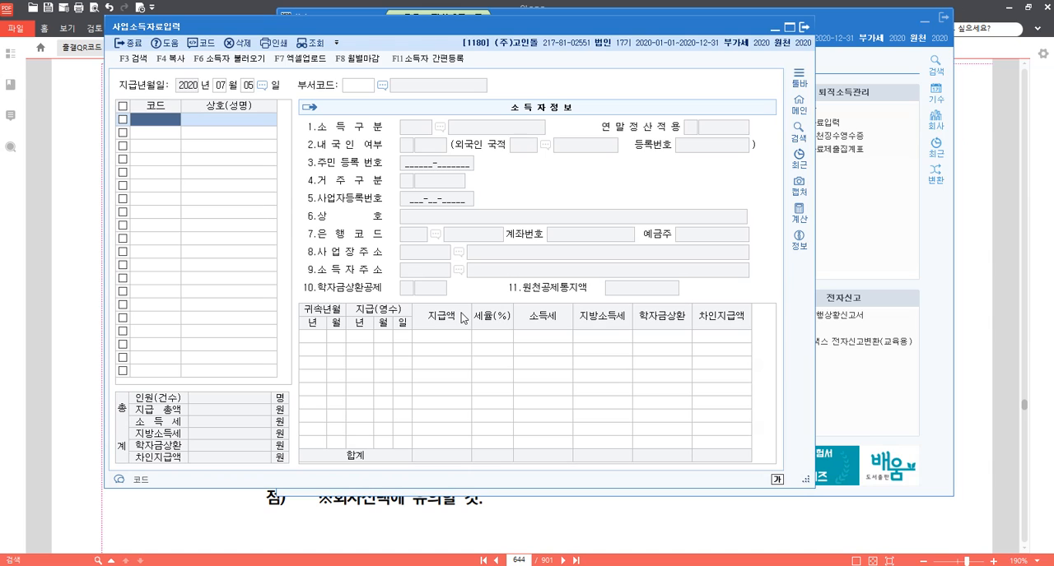
pyautogui.press('F2')
pyautogui.press('Return')
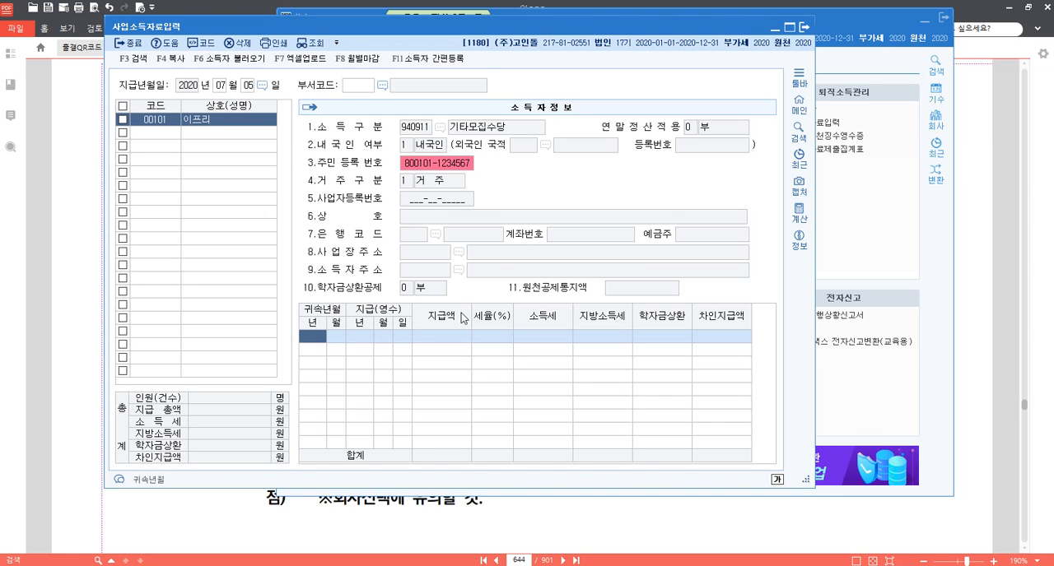
# Enter the payment row with 귀속년월 2020-07, 지급(영수) date 2020-07-05 and 지급액 5,000,000, accept the 3% rate, and close the data entry.
pyautogui.write('2020')
pyautogui.press('Return')
pyautogui.write('07')
pyautogui.press('Return')
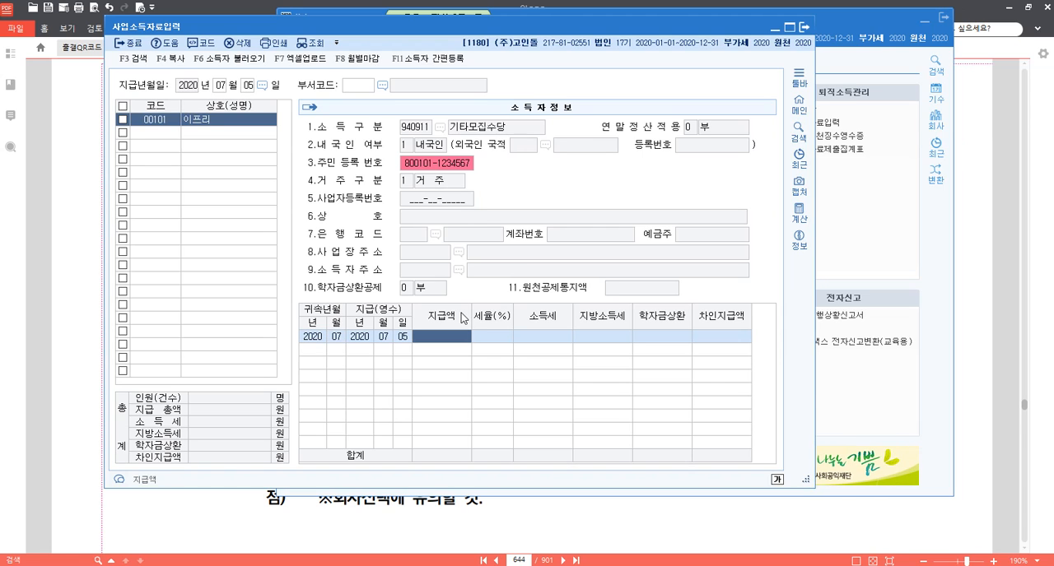
pyautogui.write('5000000')
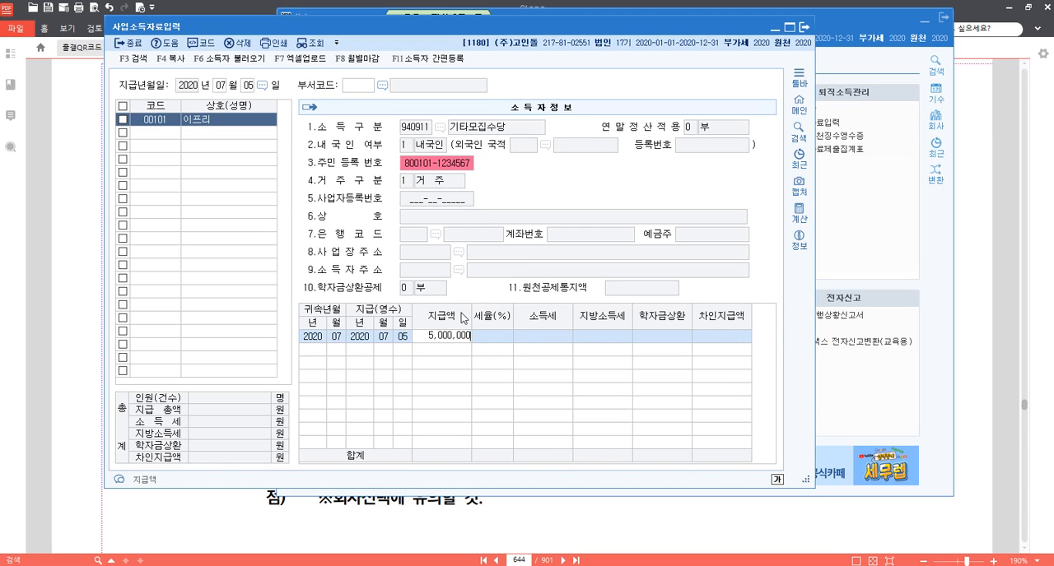
pyautogui.press('Return')
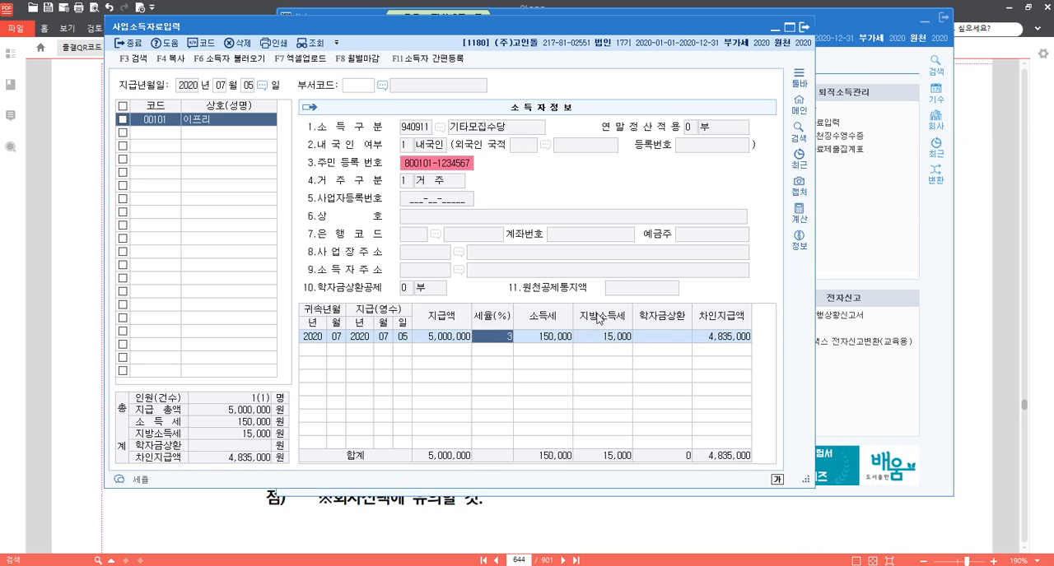
pyautogui.press('Return')
pyautogui.press('Return')
pyautogui.press('Return')
pyautogui.press('Return')
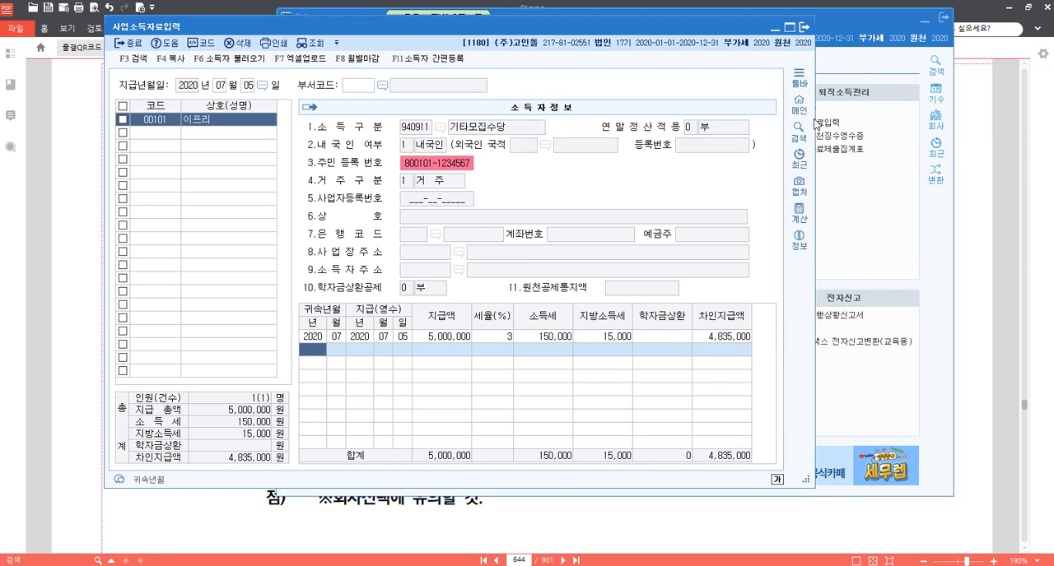
pyautogui.click(804, 27)
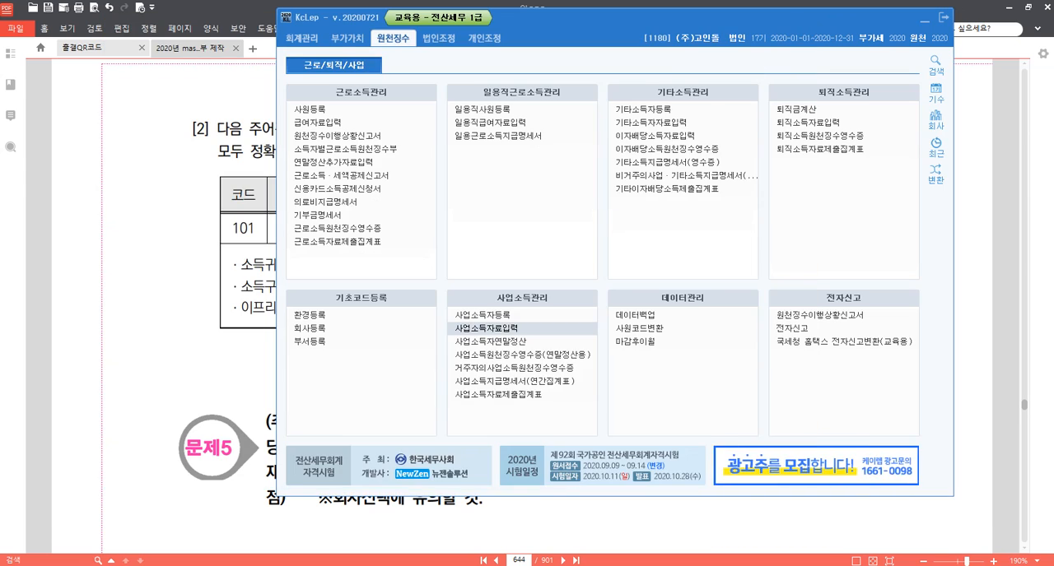
# Switch to 메모장 and add the line "p.715 1186" below the page 644 entry.
pyautogui.click(418, 565)
pyautogui.press('Return')
pyautogui.write('p.')
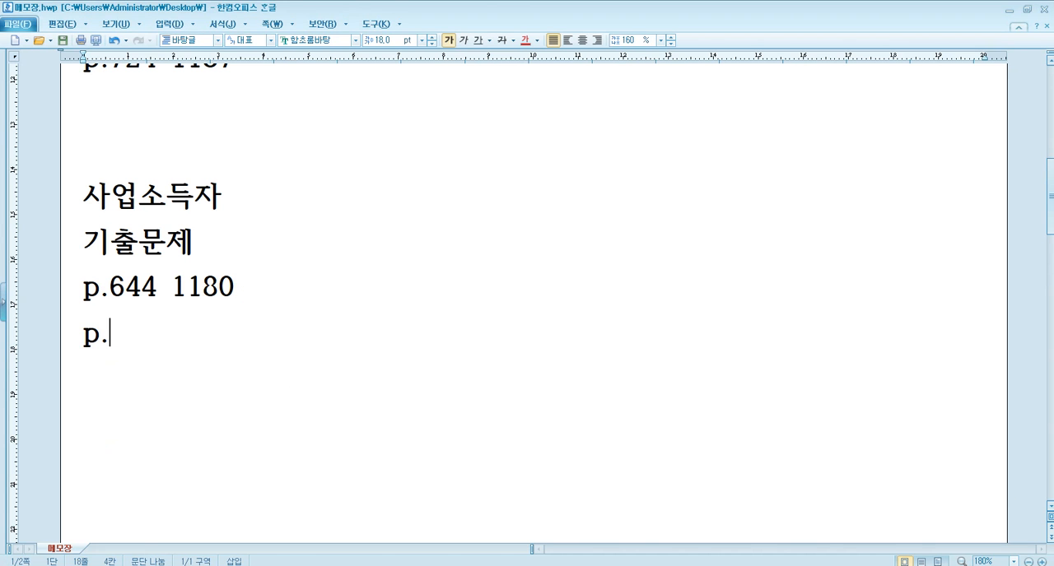
pyautogui.write('715')
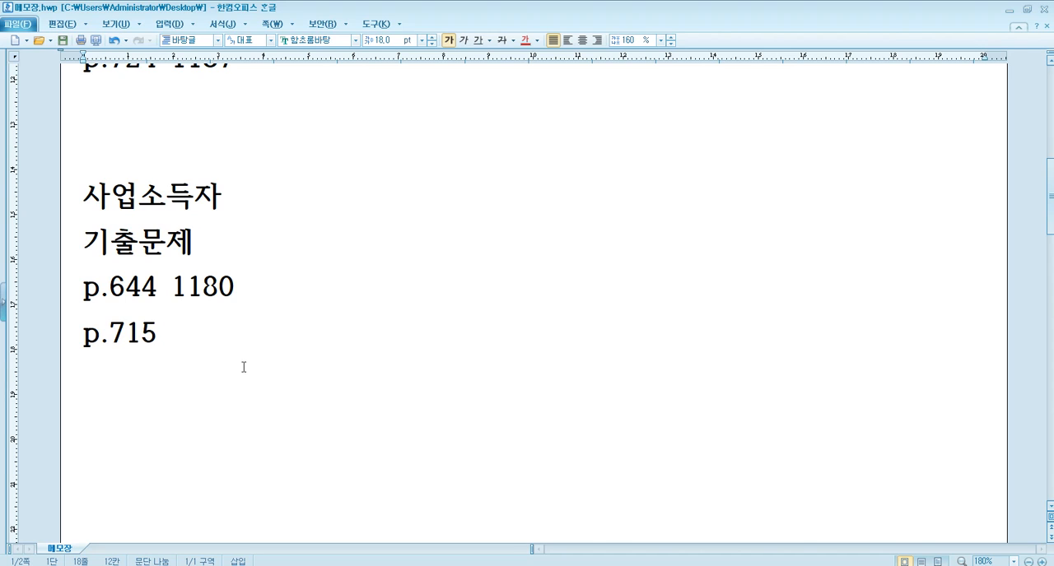
pyautogui.write('1186')
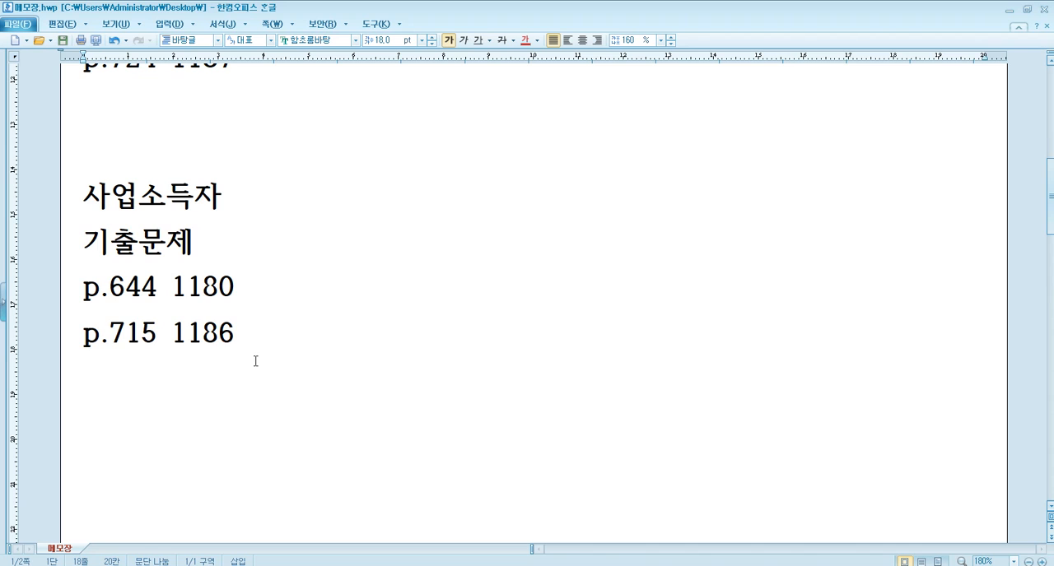
# Switch to 알PDF, go to page 715 and bring question [3] on 사업소득자 into view.
pyautogui.moveTo(371, 565)
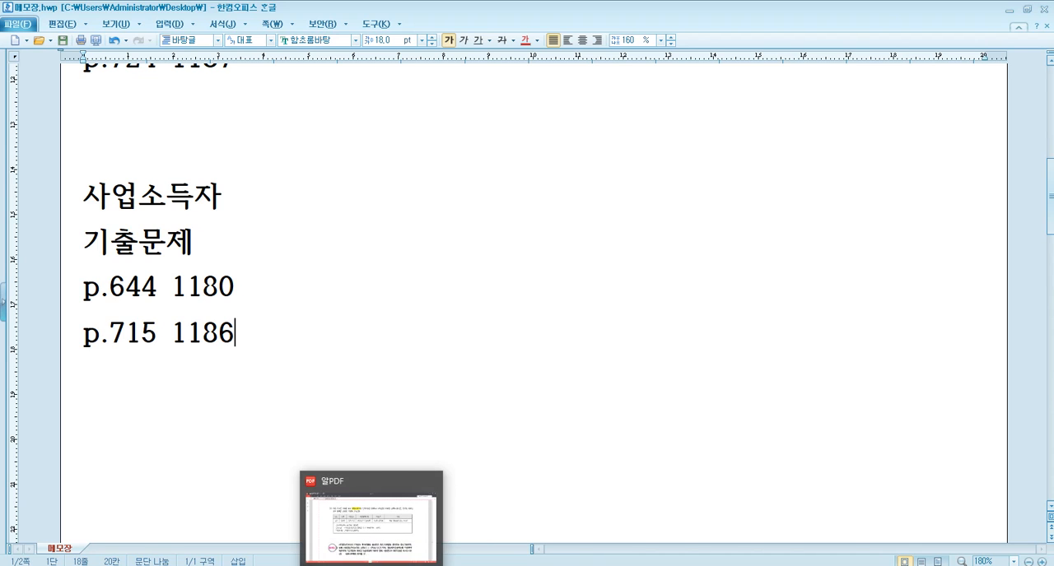
pyautogui.click(372, 531)
pyautogui.click(511, 560)
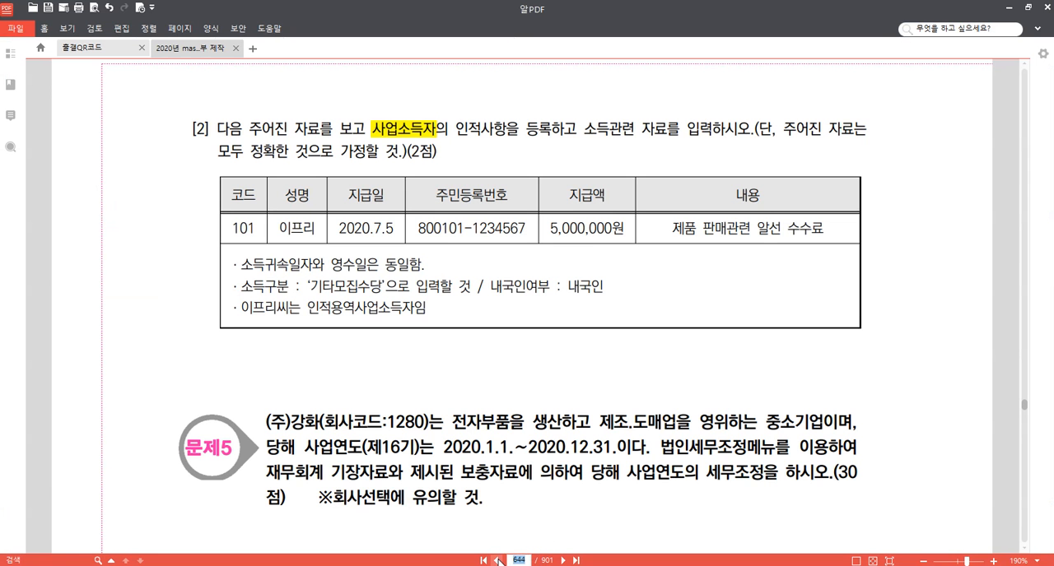
pyautogui.write('715')
pyautogui.press('Return')
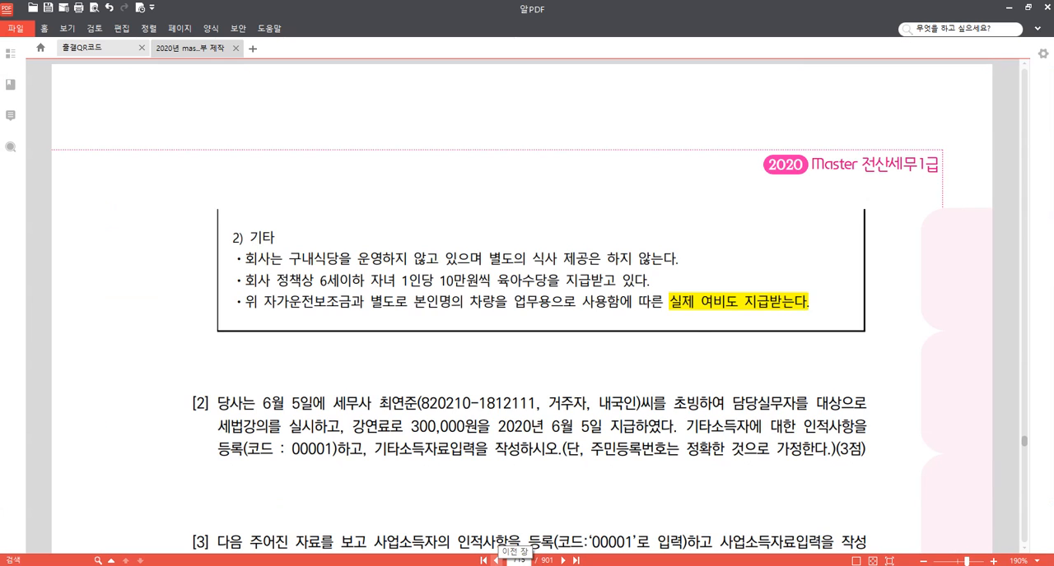
pyautogui.scroll(-2, 619, 393)
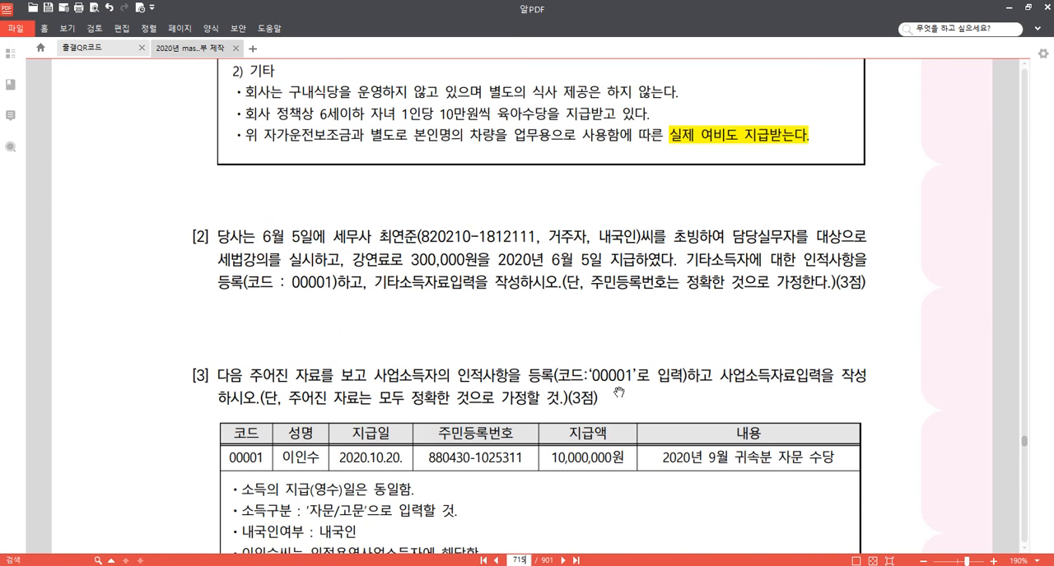
pyautogui.scroll(-2, 618, 393)
pyautogui.scroll(-1, 618, 393)
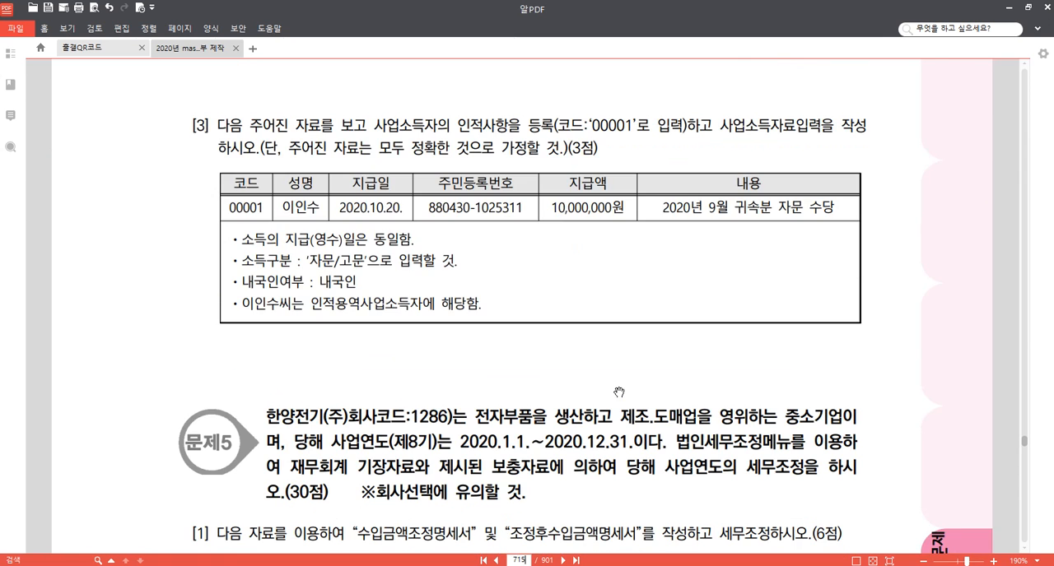
# Switch to KcLep and change the working company to 1186 (주)상공전자.
pyautogui.moveTo(340, 565)
pyautogui.click(340, 522)
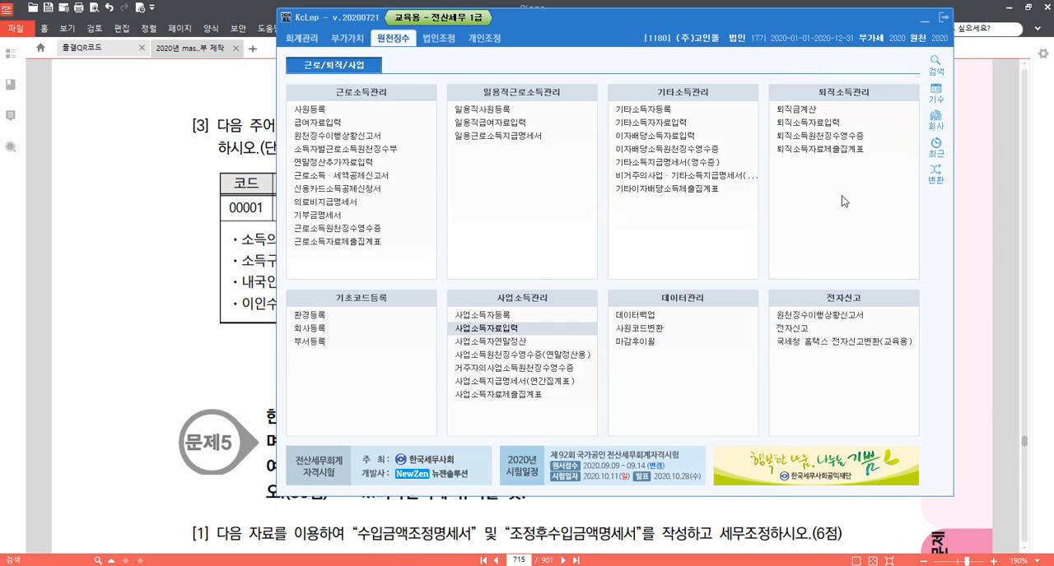
pyautogui.click(936, 121)
pyautogui.write('1180')
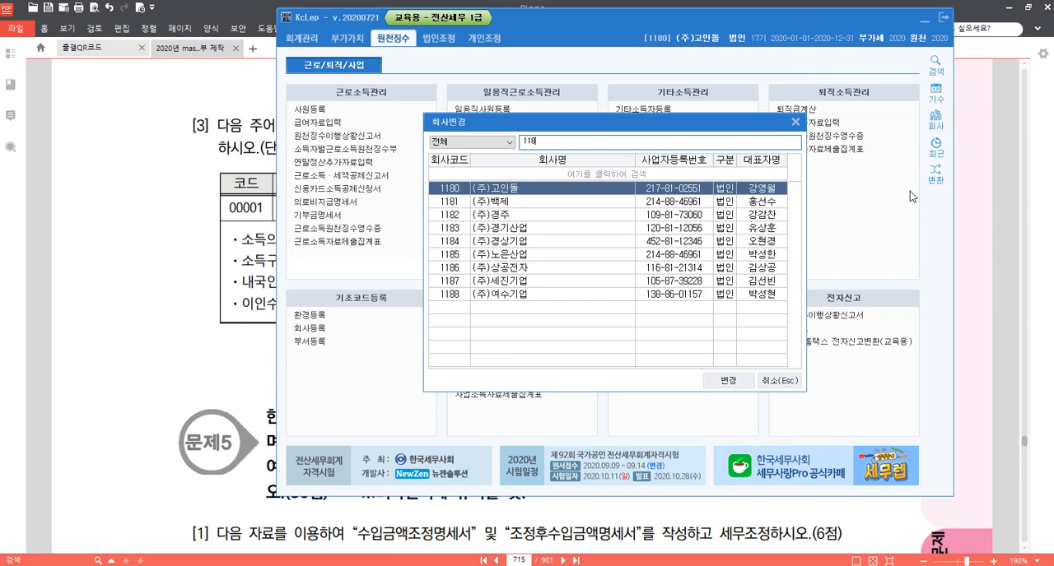
pyautogui.press('Return')
# Return to 알PDF and highlight "9월 귀속" and the payment date "10.20." in the table of question [3].
pyautogui.click(219, 351)
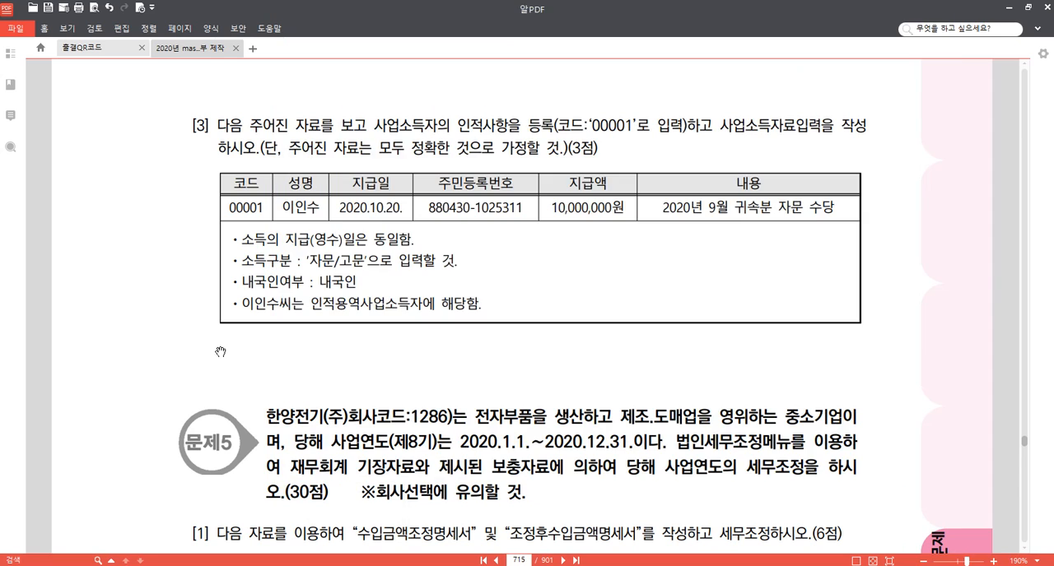
pyautogui.hotkey('alt', 'Tab')
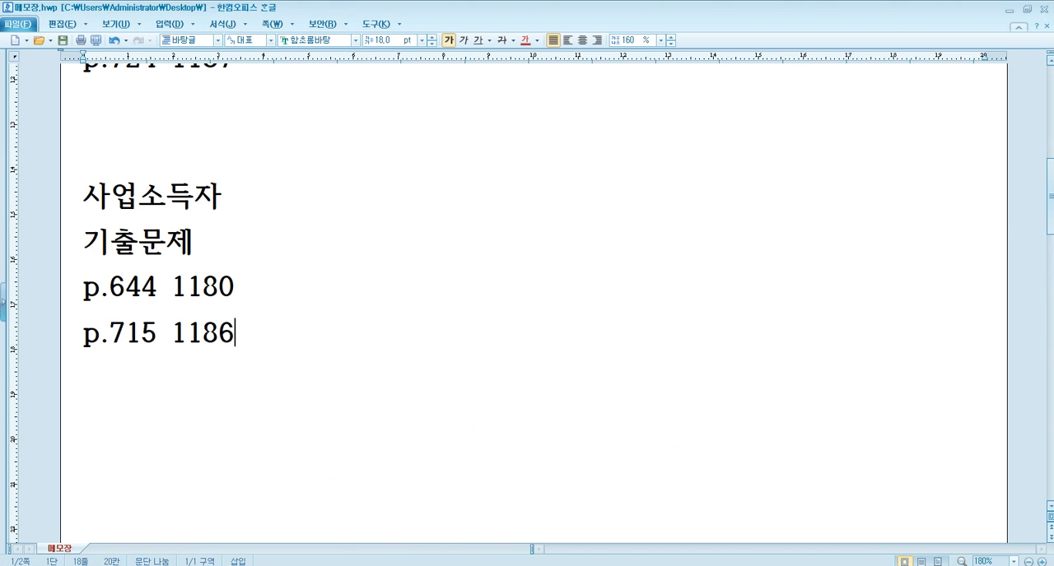
pyautogui.moveTo(371, 565)
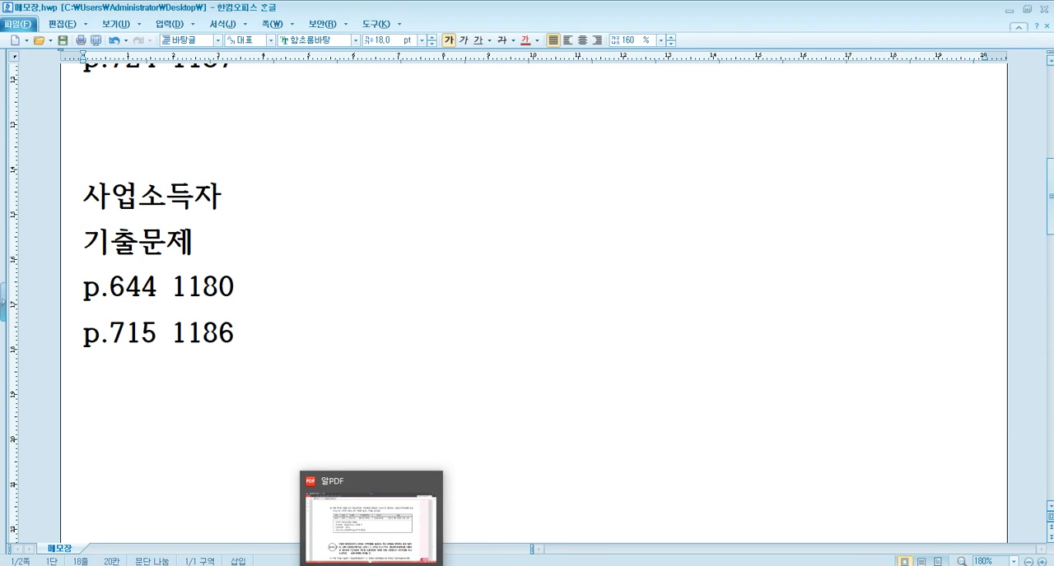
pyautogui.click(371, 565)
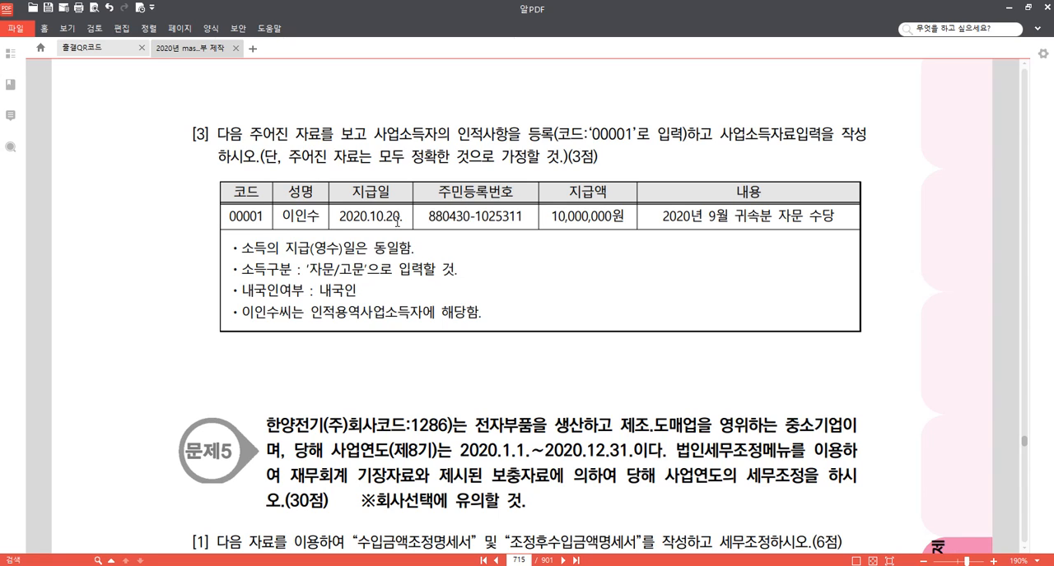
pyautogui.moveTo(707, 219); pyautogui.dragTo(759, 221)
pyautogui.click(765, 205)
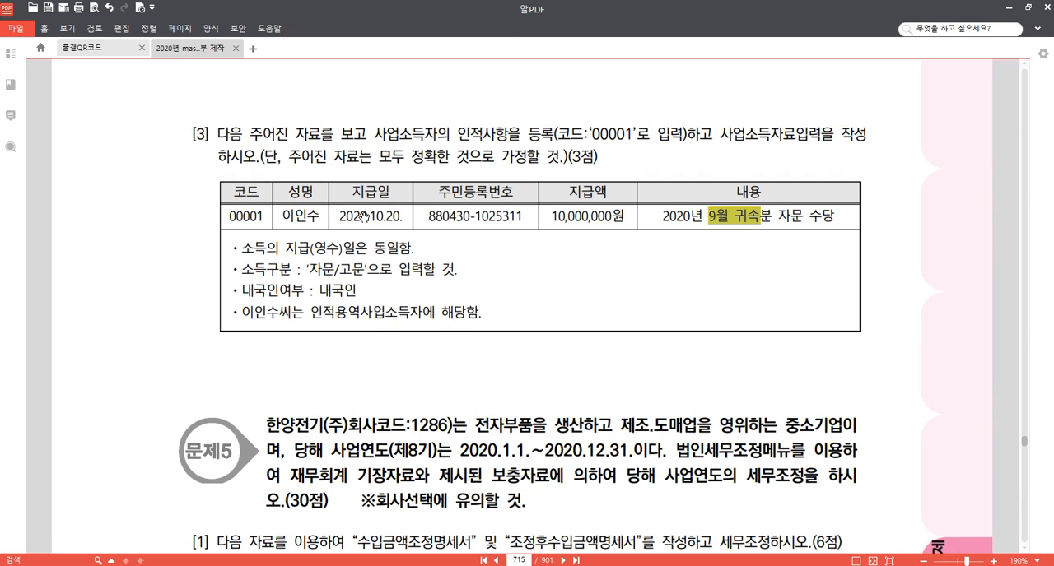
pyautogui.moveTo(366, 218); pyautogui.dragTo(399, 217)
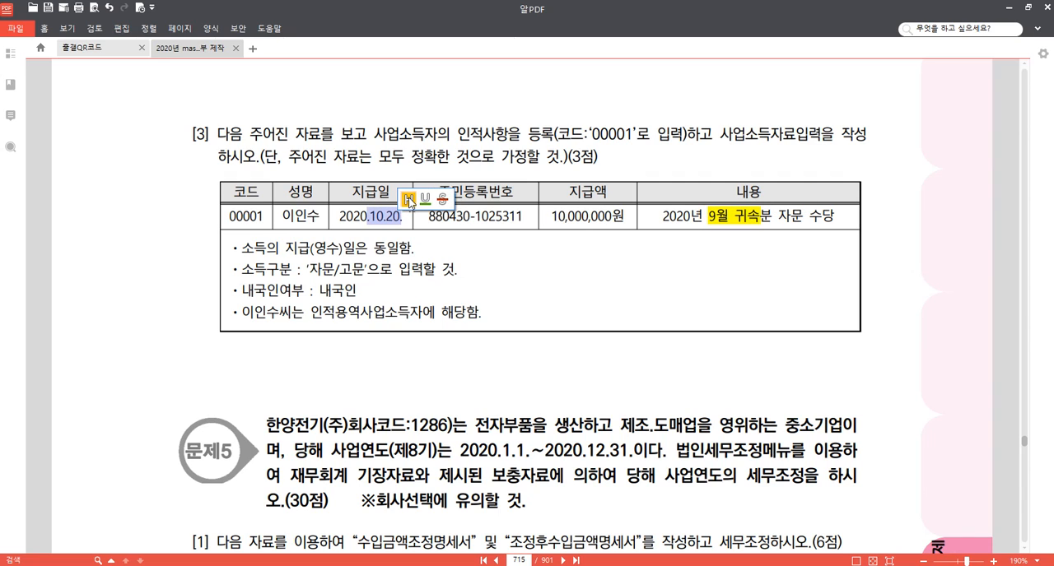
pyautogui.click(405, 202)
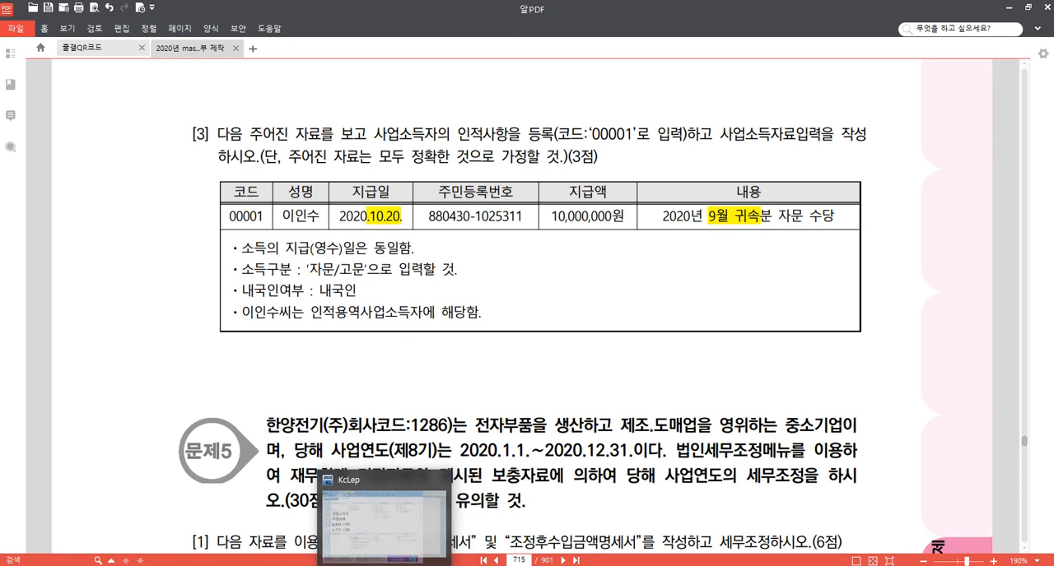
# Switch to KcLep, open 사업소득자등록 and register a new earner with code 00001 and the earner's name.
pyautogui.click(383, 565)
pyautogui.click(529, 314)
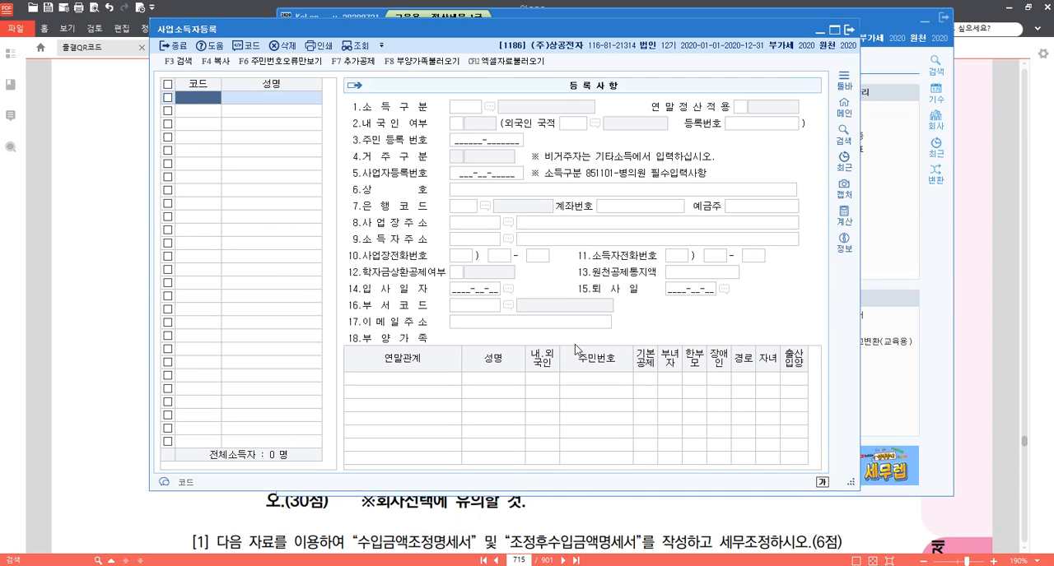
pyautogui.write('00001')
pyautogui.press('Return')
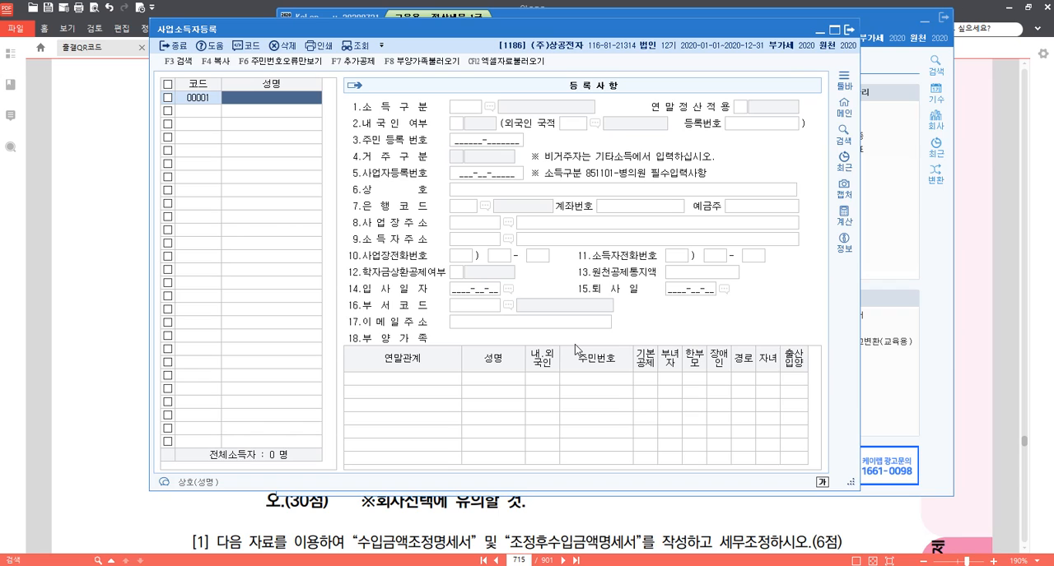
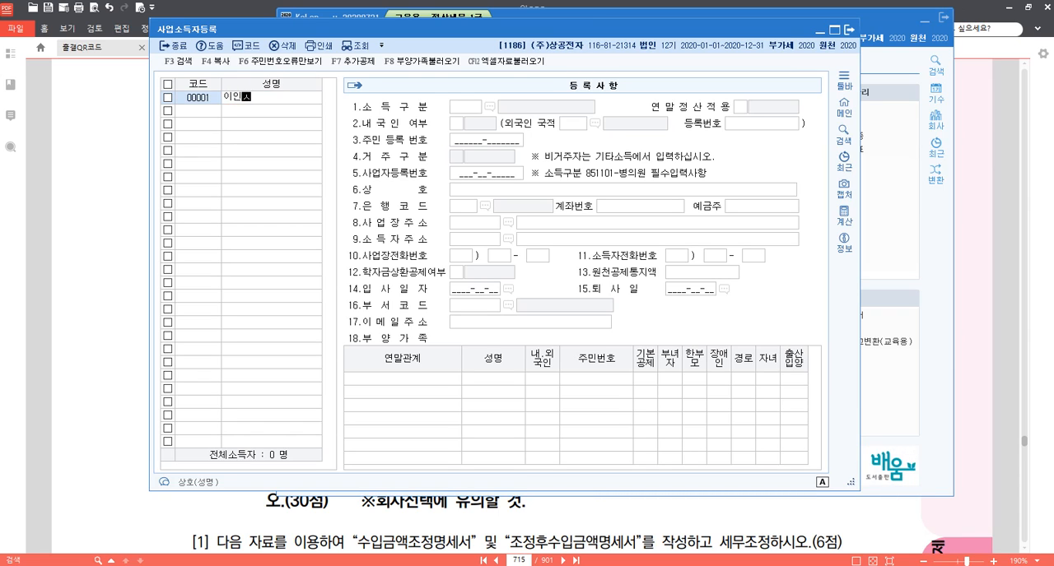
pyautogui.press('Return')
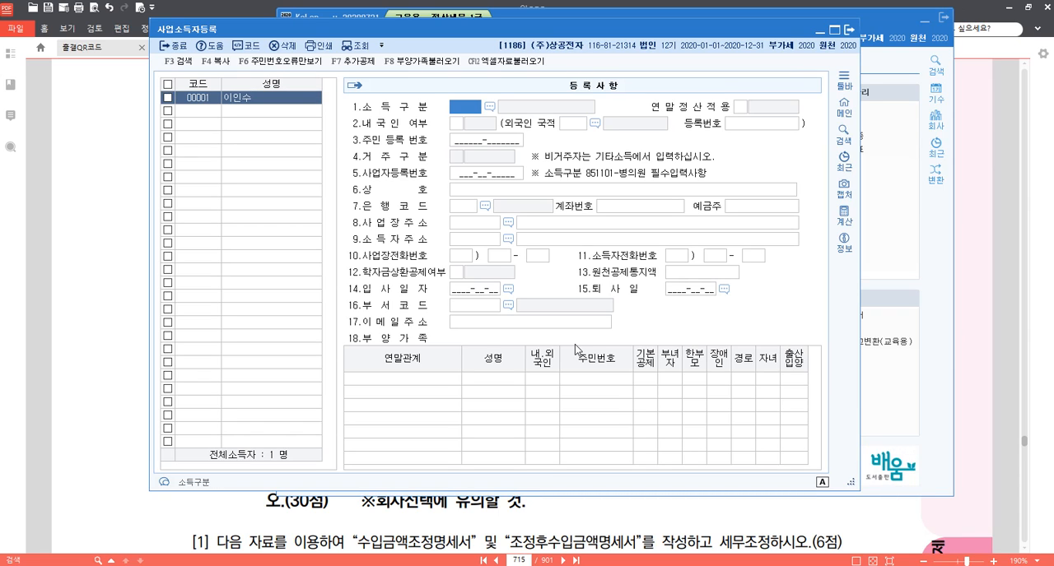
# Set the earner's 소득구분 to 940600 자문/고문 and 내국인 여부 to 1.내국인, enter the resident registration number, and close the registration.
pyautogui.press('F2')
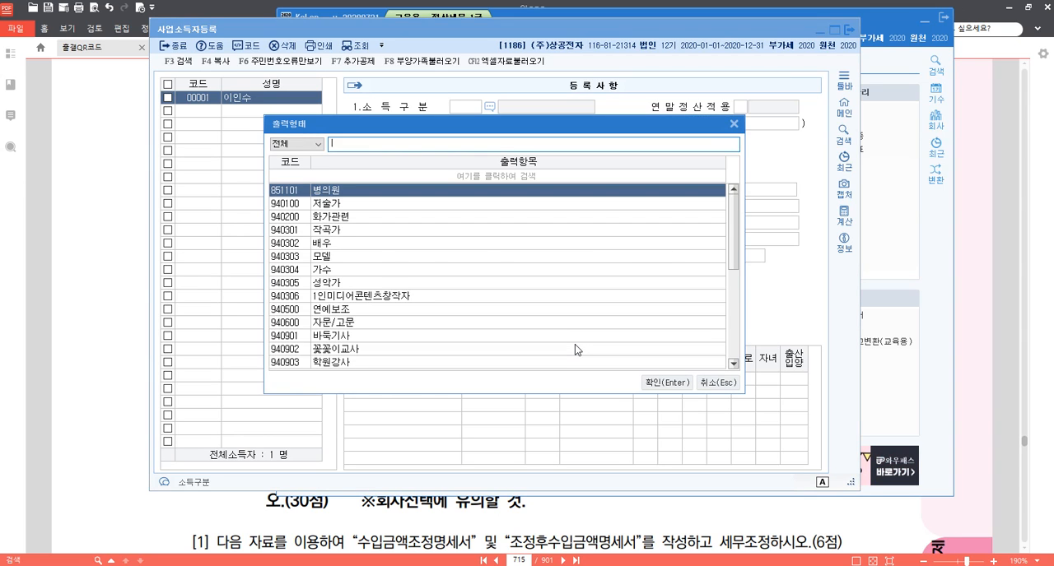
pyautogui.write('자문')
pyautogui.press('Return')
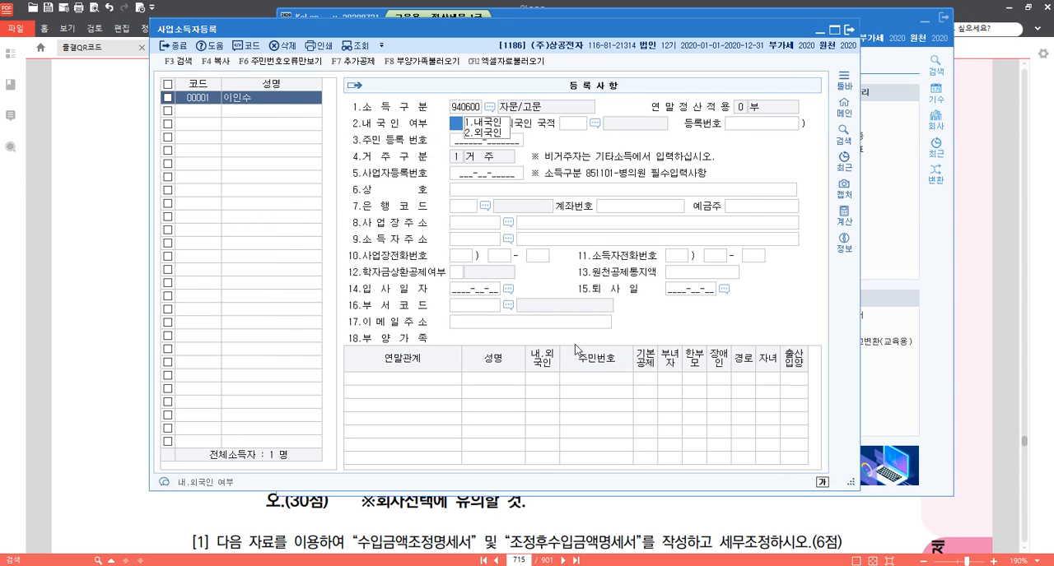
pyautogui.press('Return')
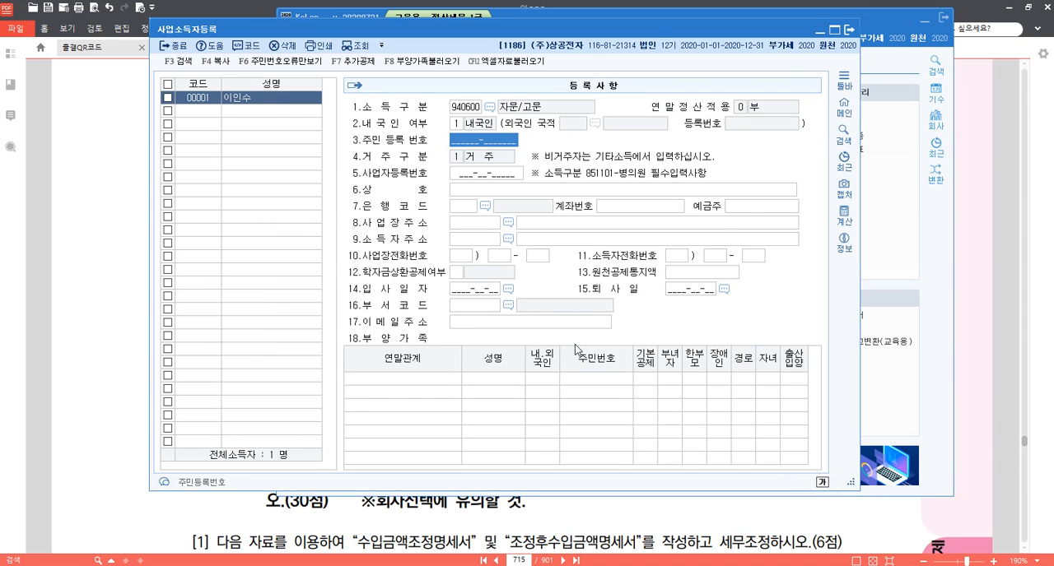
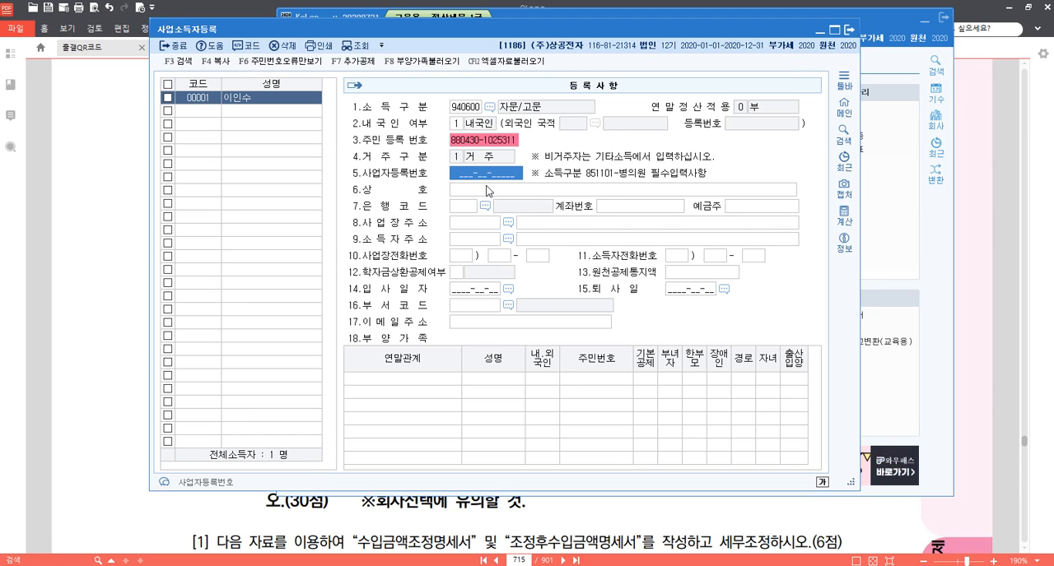
pyautogui.click(853, 34)
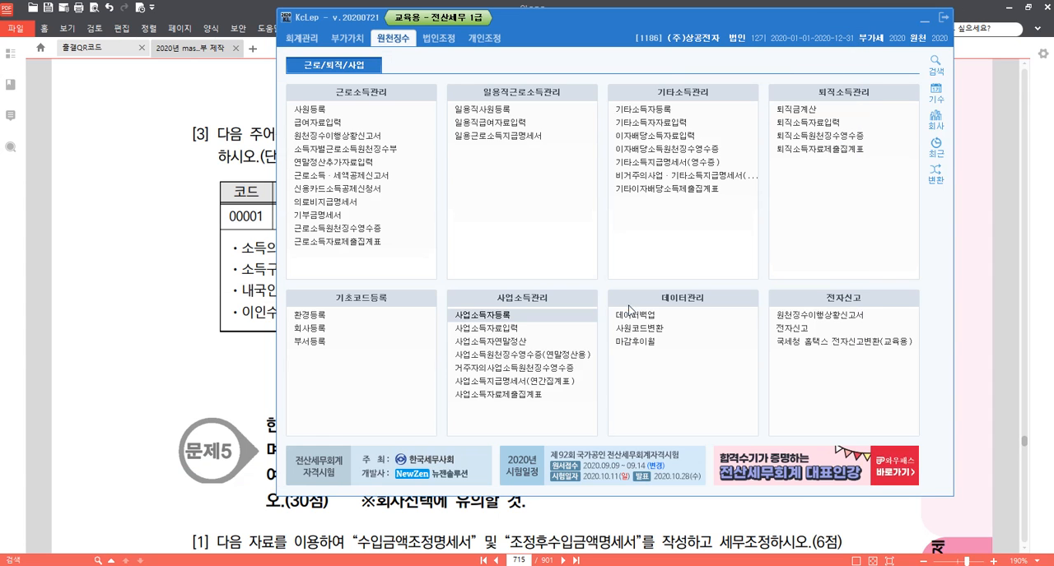
# Open 사업소득자료입력, set 지급년월일 to 2020-10-20 and load the earner with code 00001.
pyautogui.click(463, 265)
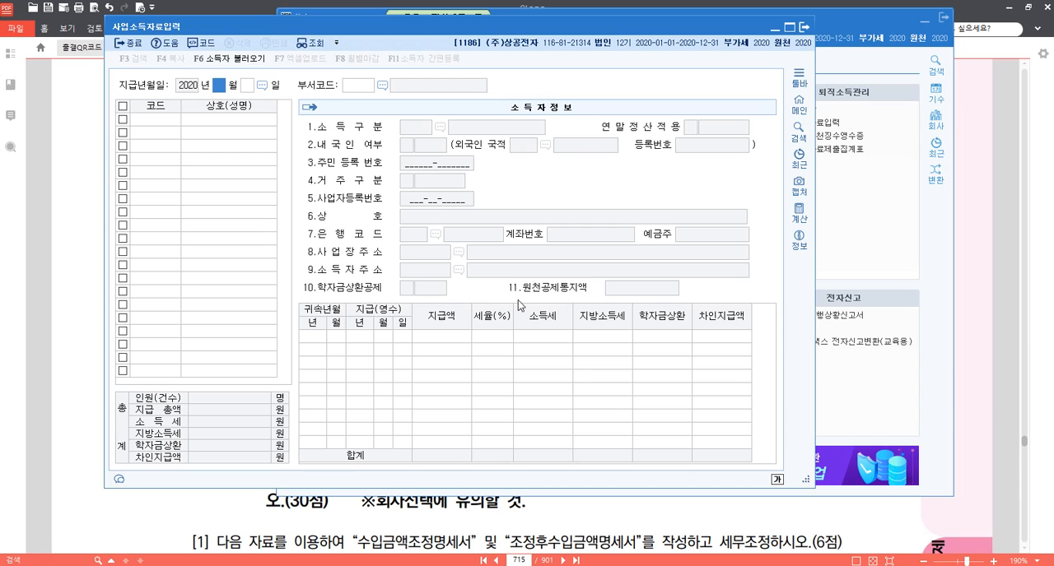
pyautogui.write('10 월 ')
pyautogui.write('20')
pyautogui.press('Return')
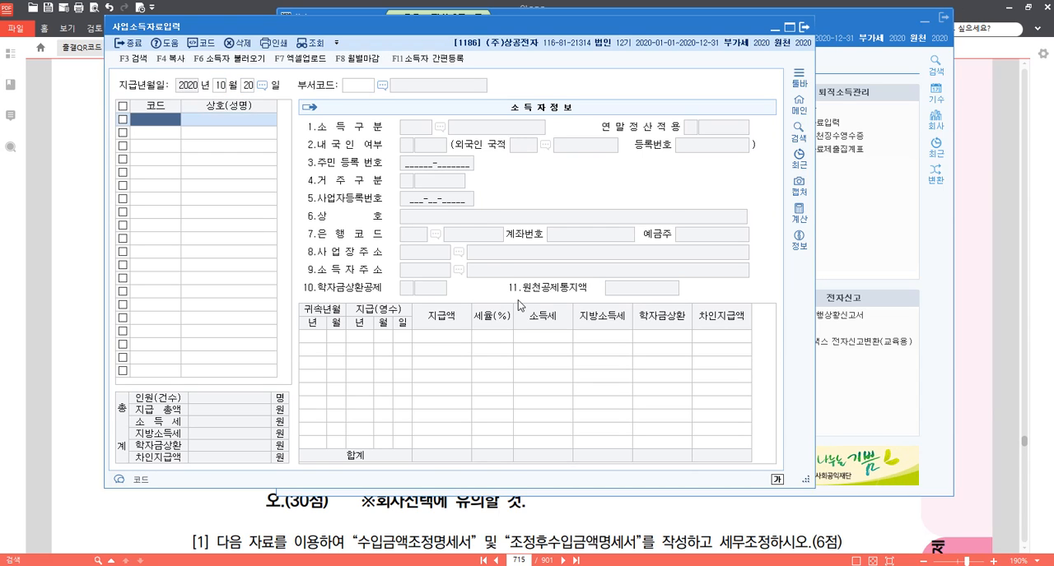
pyautogui.press('F2')
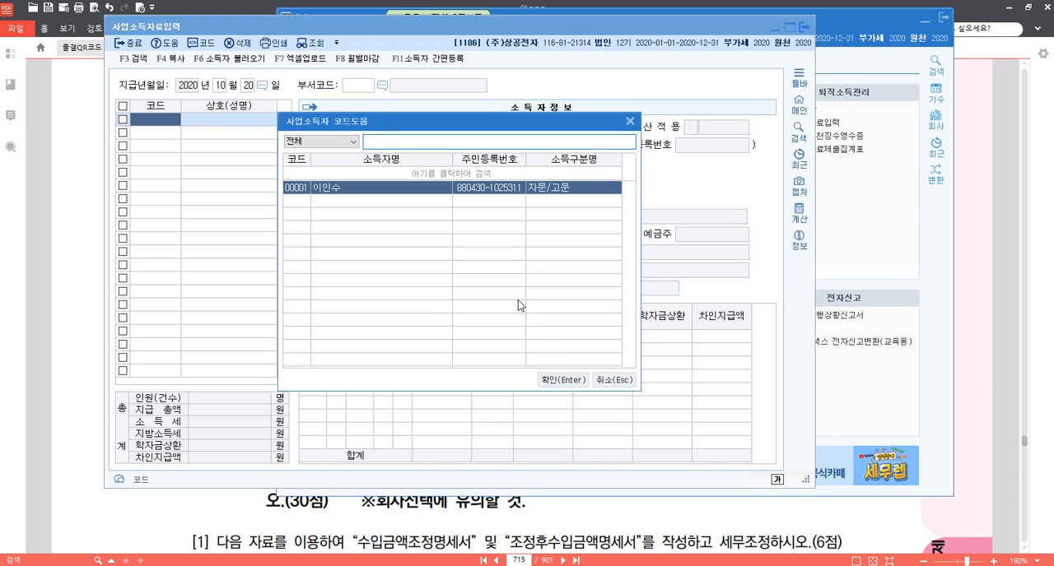
pyautogui.press('Return')
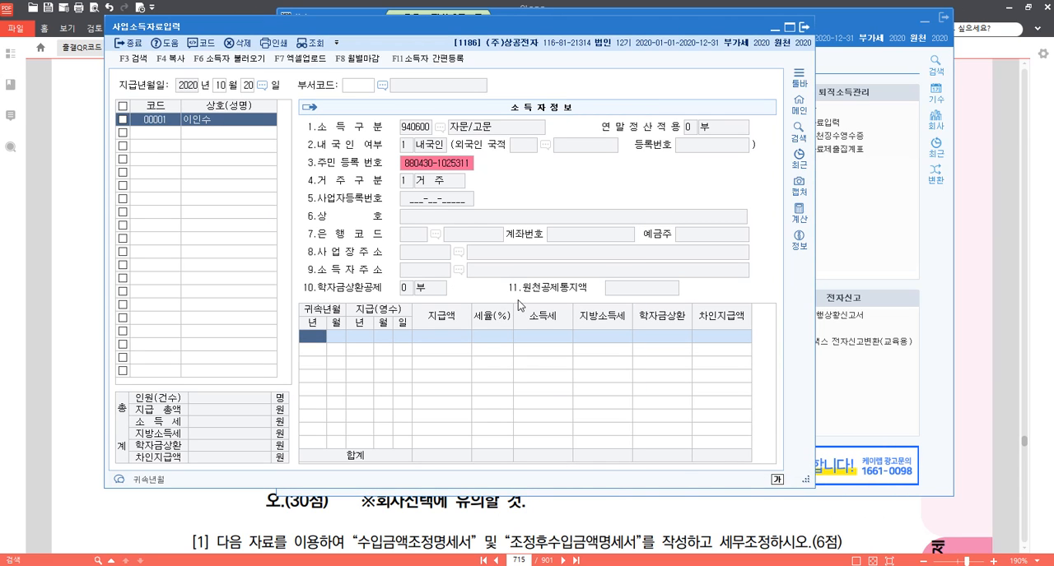
# Enter the payment row with 귀속년월 2020-09, 지급(영수) date 2020-10-20 and 지급액 10,000,000, accept the 3% rate, and close the data entry.
pyautogui.write('2020 ')
pyautogui.write('09')
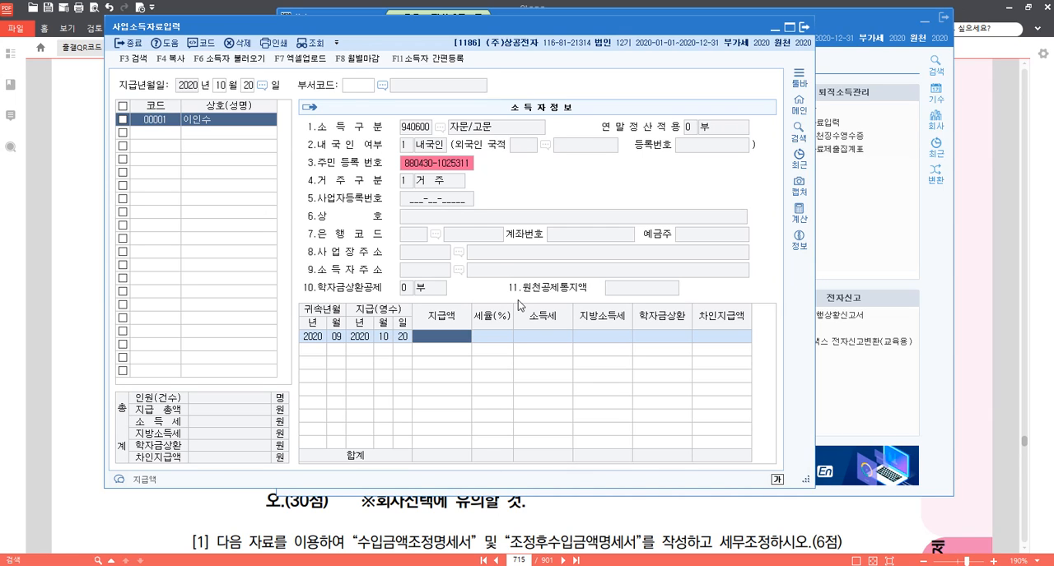
pyautogui.write('10000000')
pyautogui.press('Return')
pyautogui.press('Return')
pyautogui.press('Return')
pyautogui.press('Return')
pyautogui.press('Return')
pyautogui.press('Return')
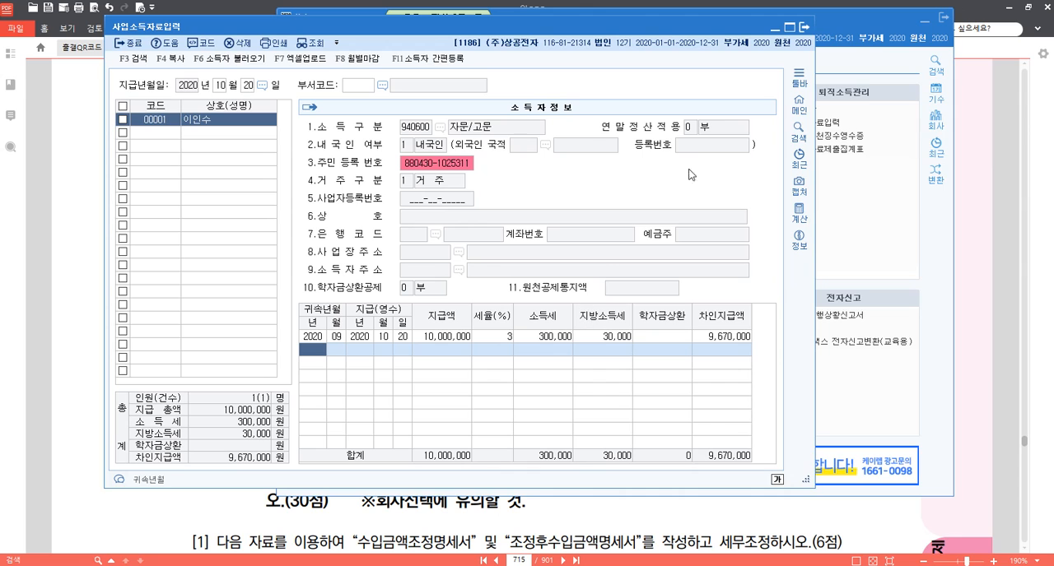
pyautogui.click(805, 31)
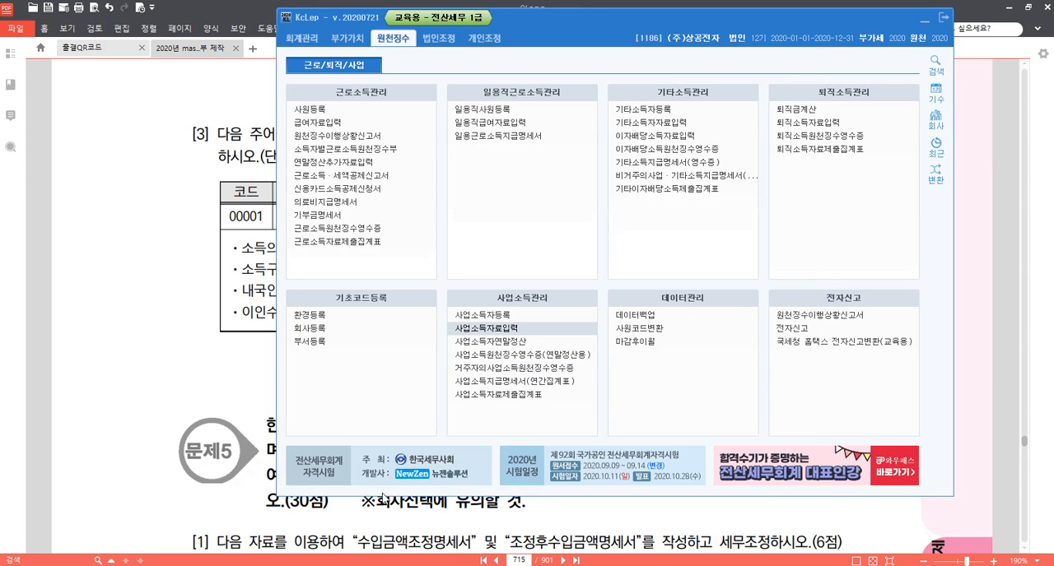
# Switch to 메모장 and add the line "p.726 1187" below the p.715 entry.
pyautogui.click(403, 564)
pyautogui.press('Return')
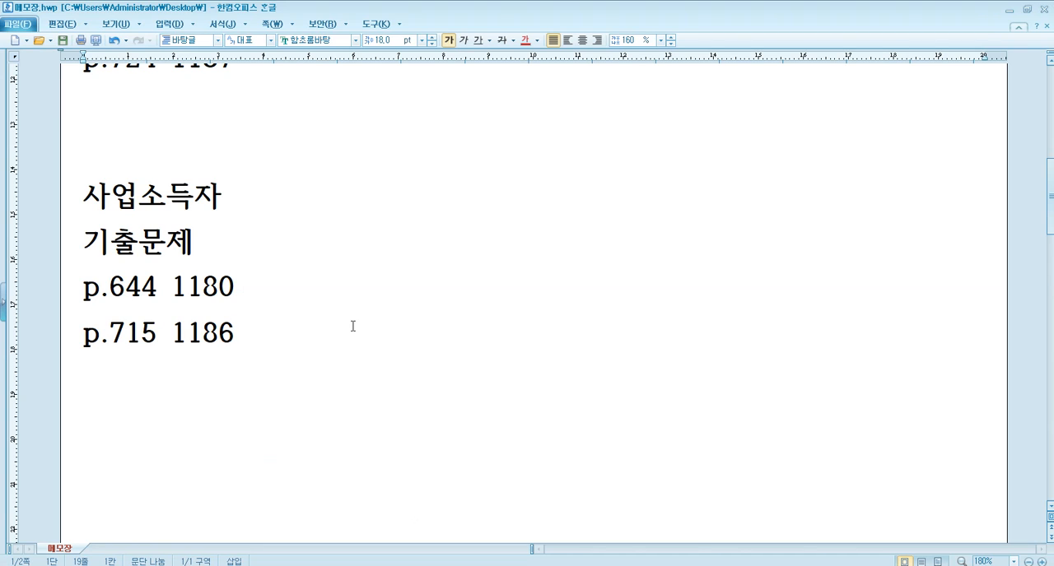
pyautogui.write('p.726')
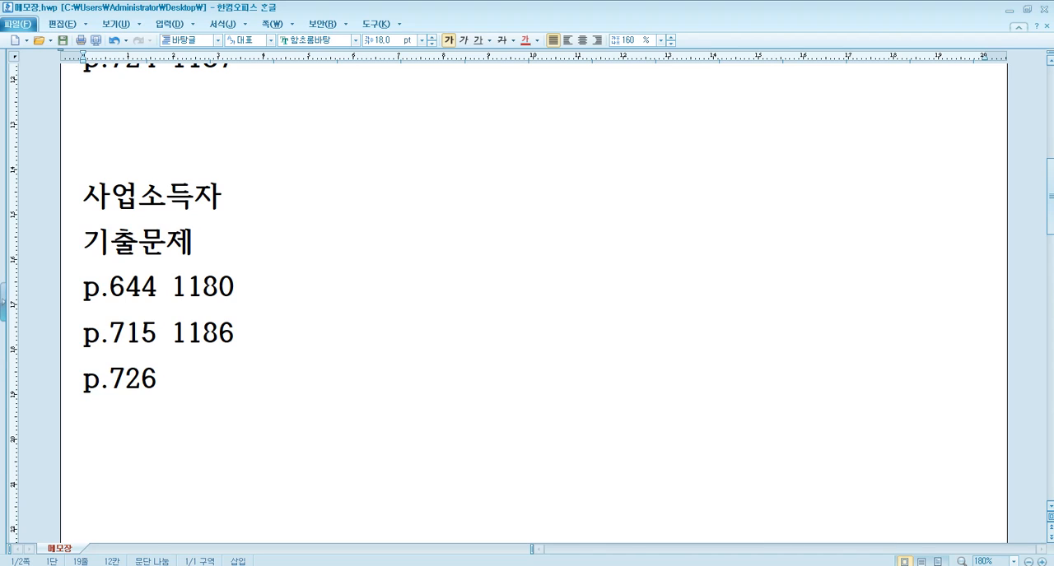
pyautogui.write('1187')
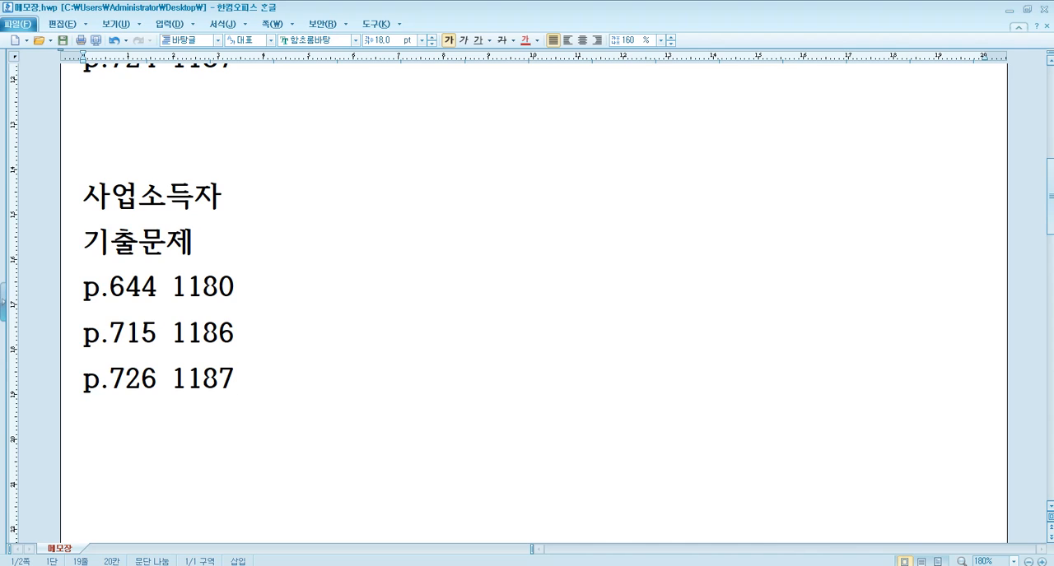
# Switch to KcLep and change the working company to code 1187.
pyautogui.click(341, 563)
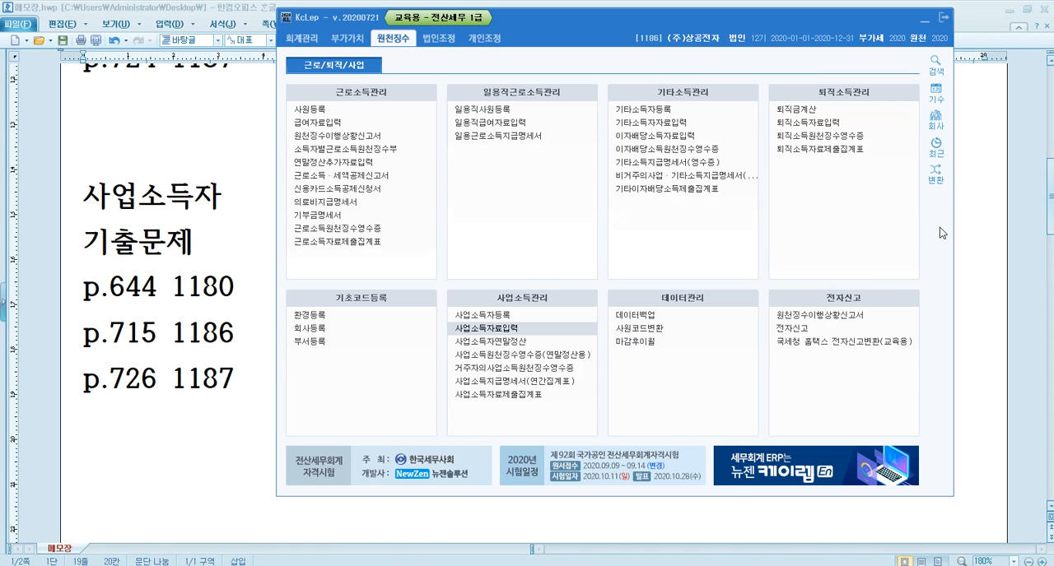
pyautogui.click(939, 128)
pyautogui.write('1187')
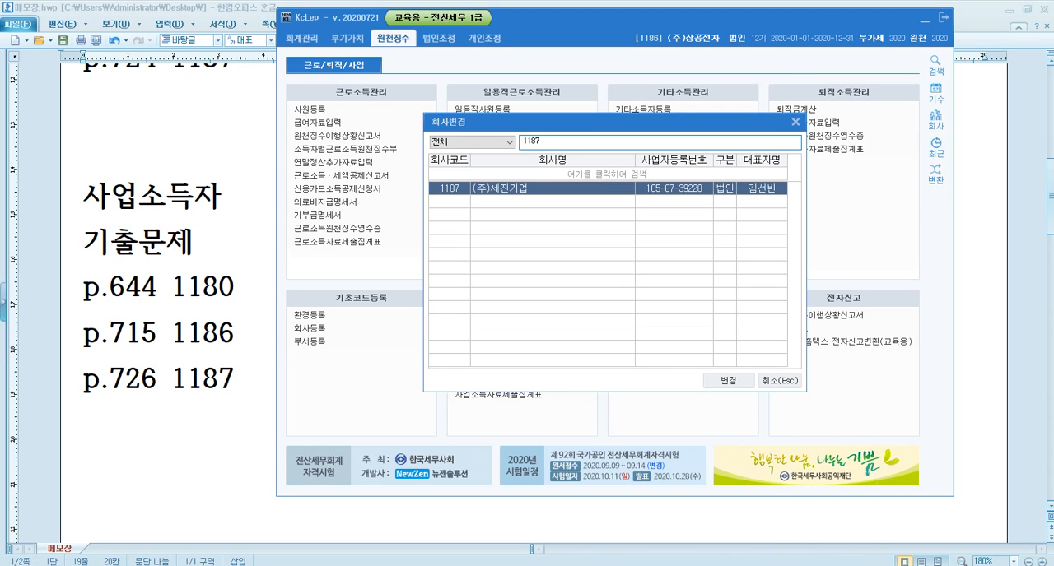
pyautogui.press('Return')
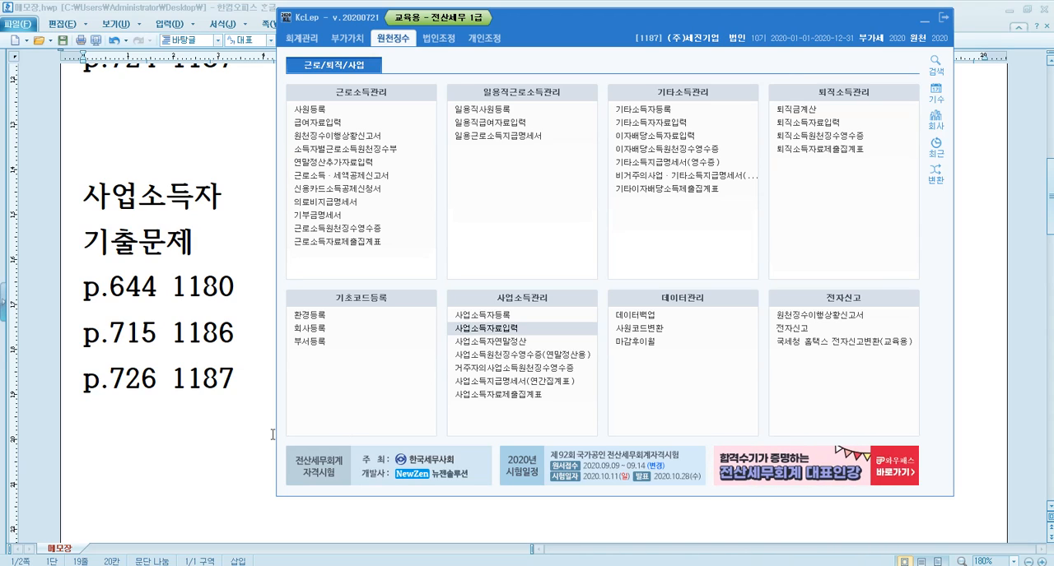
# Switch to the textbook PDF in 알PDF and go to question [2] on page 726.
pyautogui.click(373, 563)
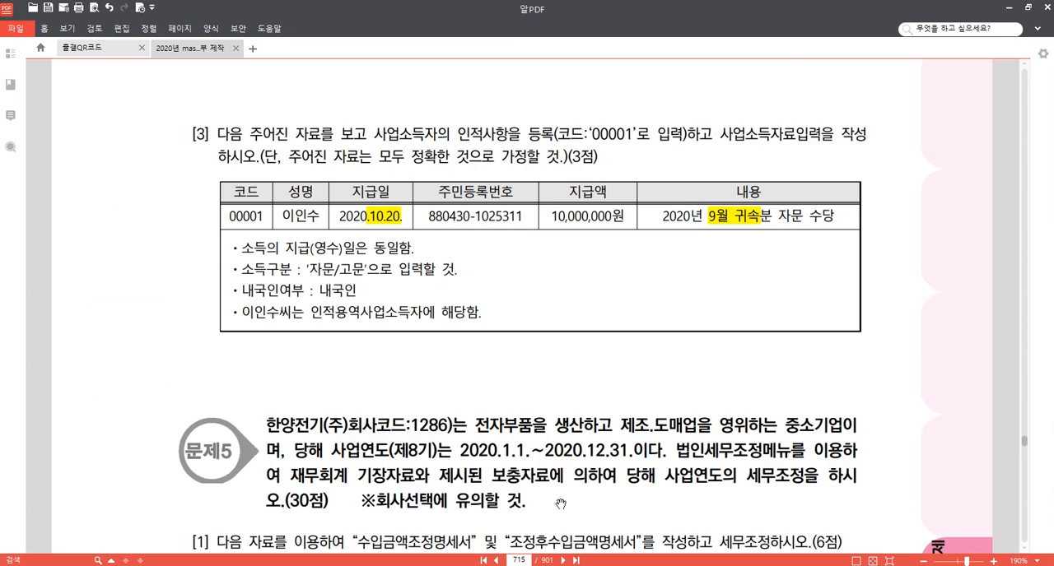
pyautogui.click(520, 560)
pyautogui.press('Return')
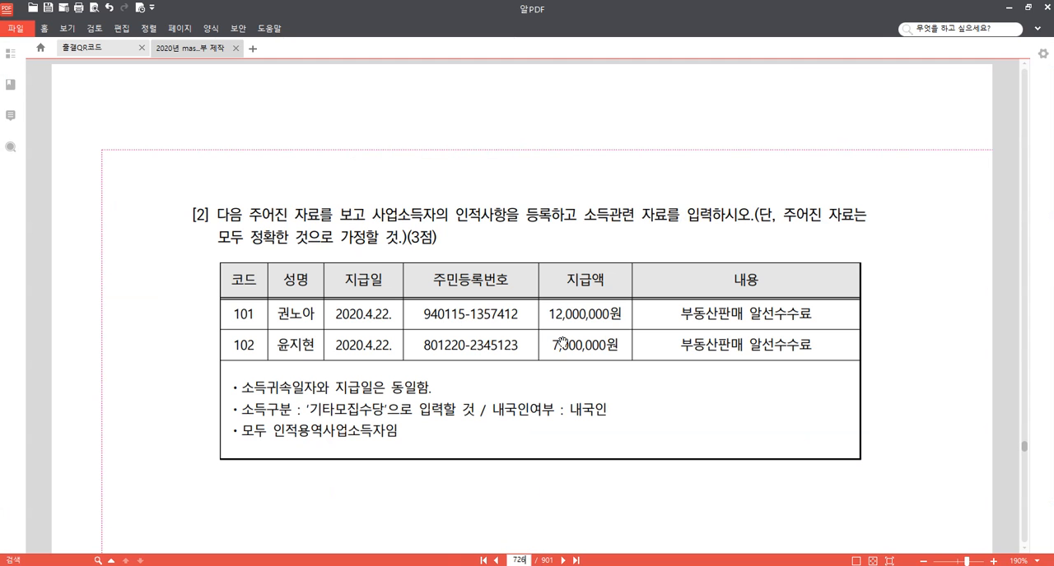
pyautogui.scroll(-2, 487, 504)
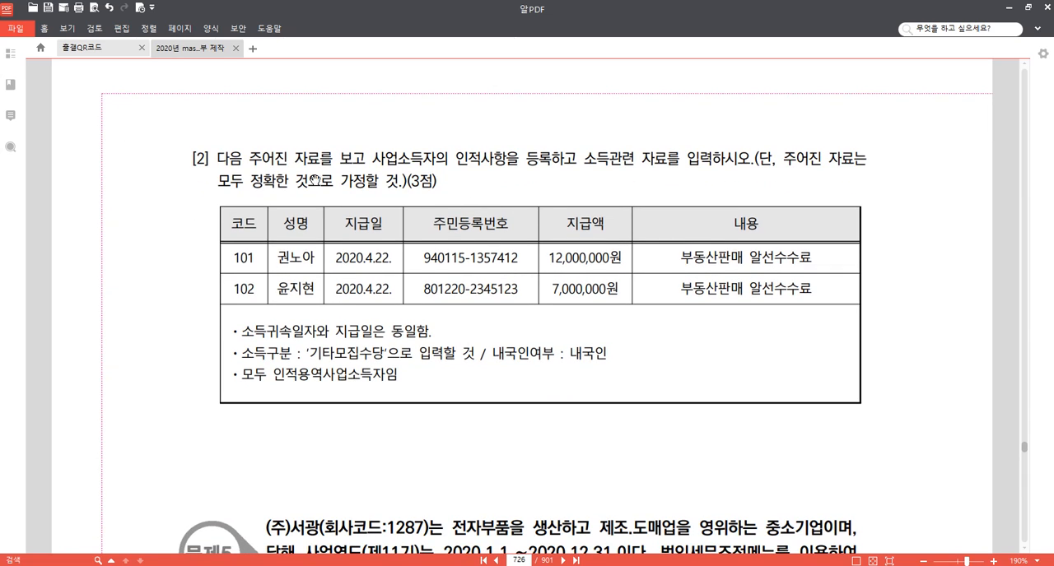
# Highlight the phrases "사업소득자의 인적사항" and "소득관련 자료를 입력" in question [2] in yellow.
pyautogui.moveTo(381, 156); pyautogui.dragTo(505, 158)
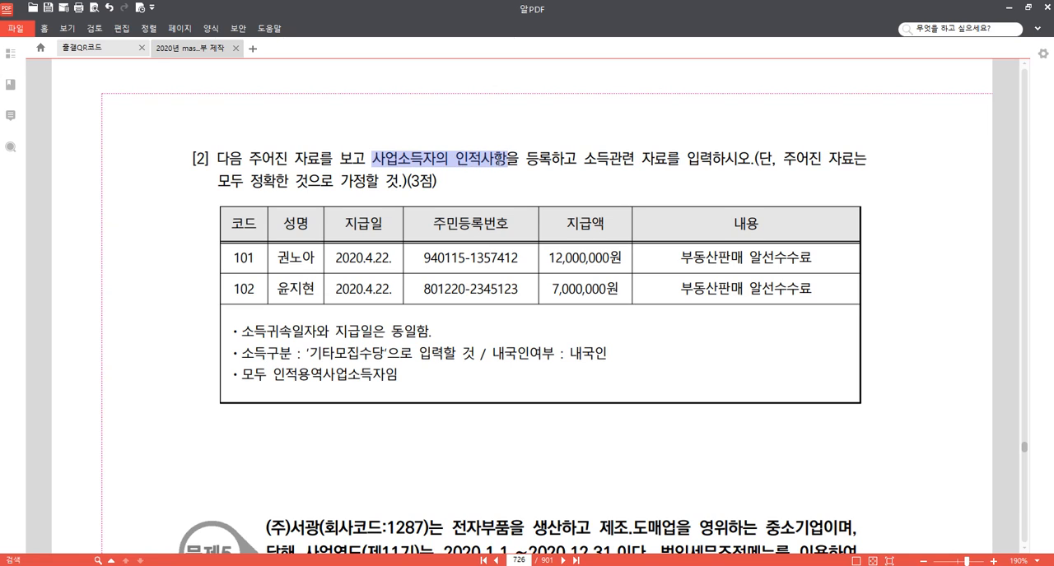
pyautogui.click(507, 140)
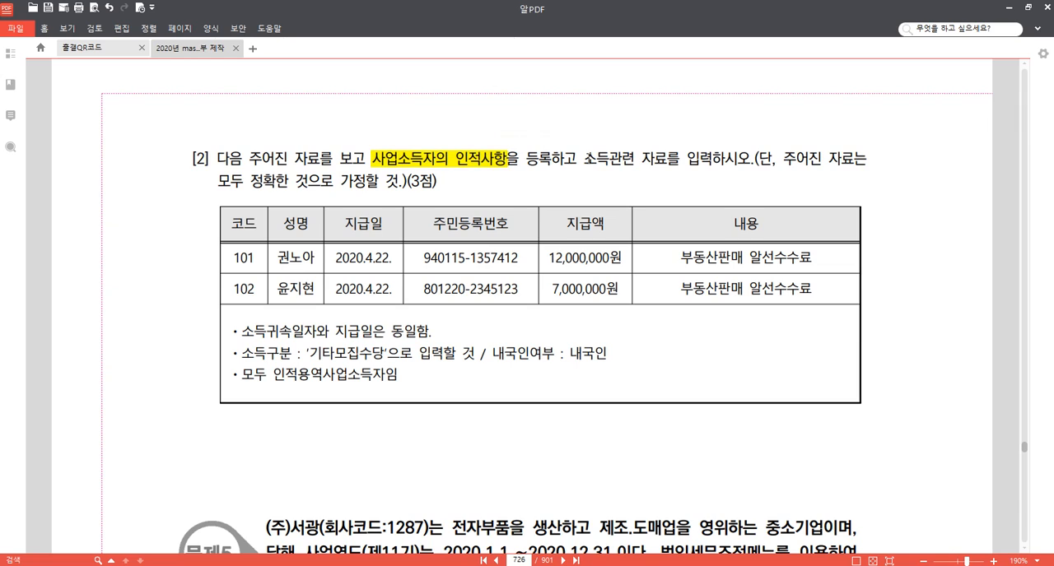
pyautogui.moveTo(584, 158); pyautogui.dragTo(711, 158)
pyautogui.click(715, 138)
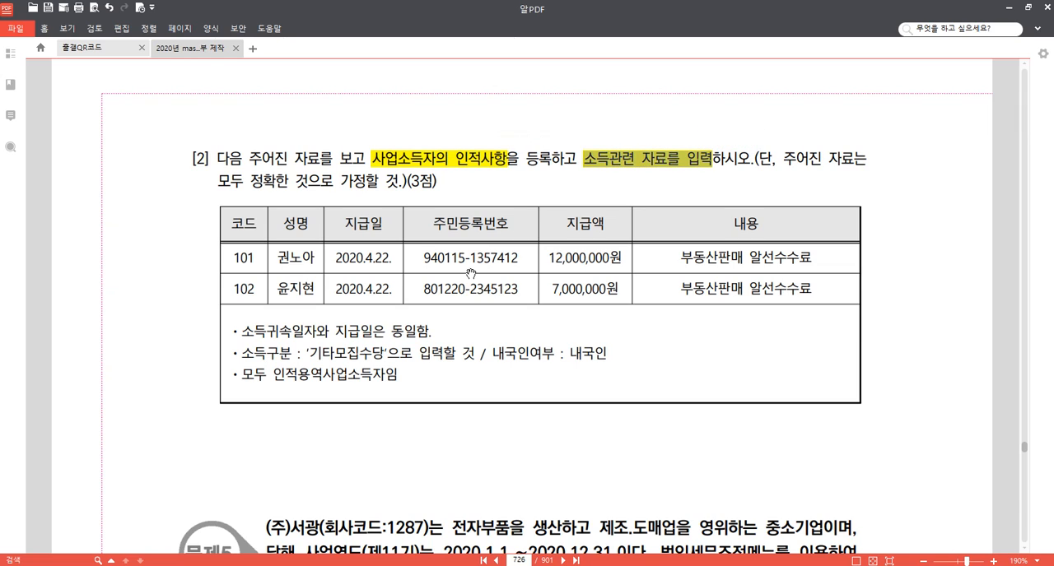
pyautogui.press('Escape')
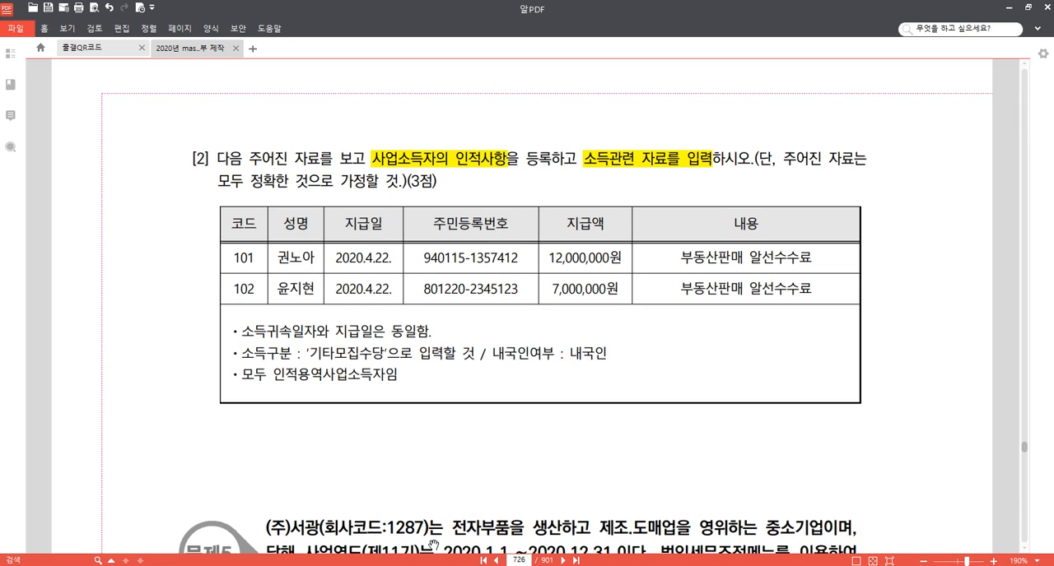
# Switch to KcLep, open 사업소득자등록 and register a new earner with code 101 and a name.
pyautogui.moveTo(338, 565)
pyautogui.click(338, 514)
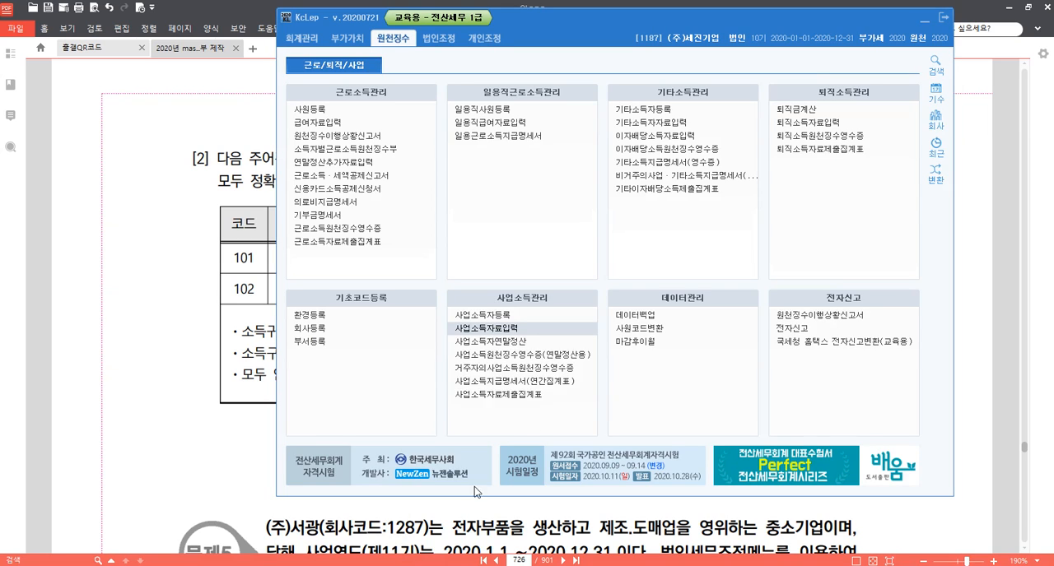
pyautogui.click(523, 320)
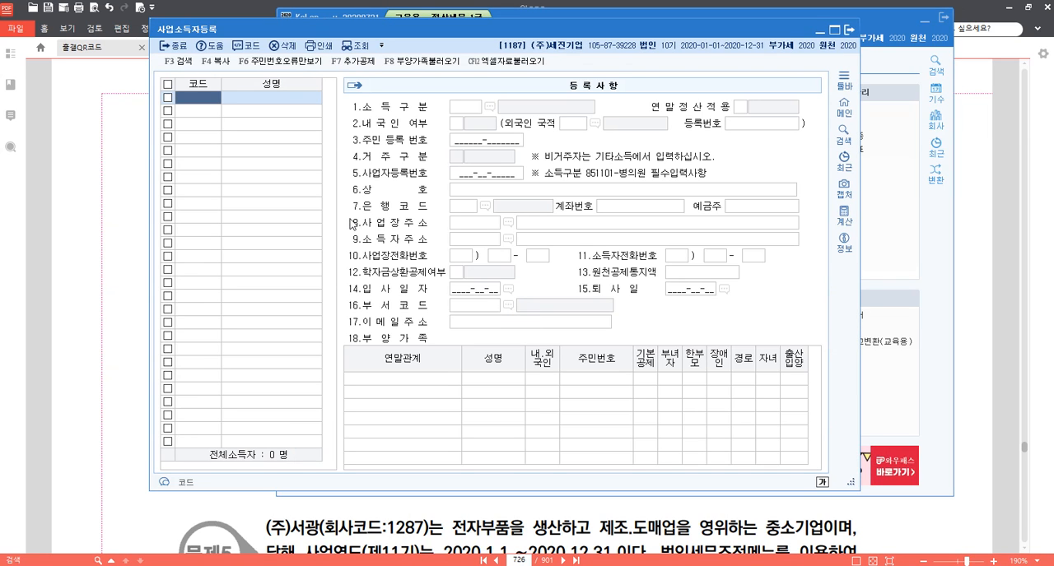
pyautogui.write('101')
pyautogui.press('Return')
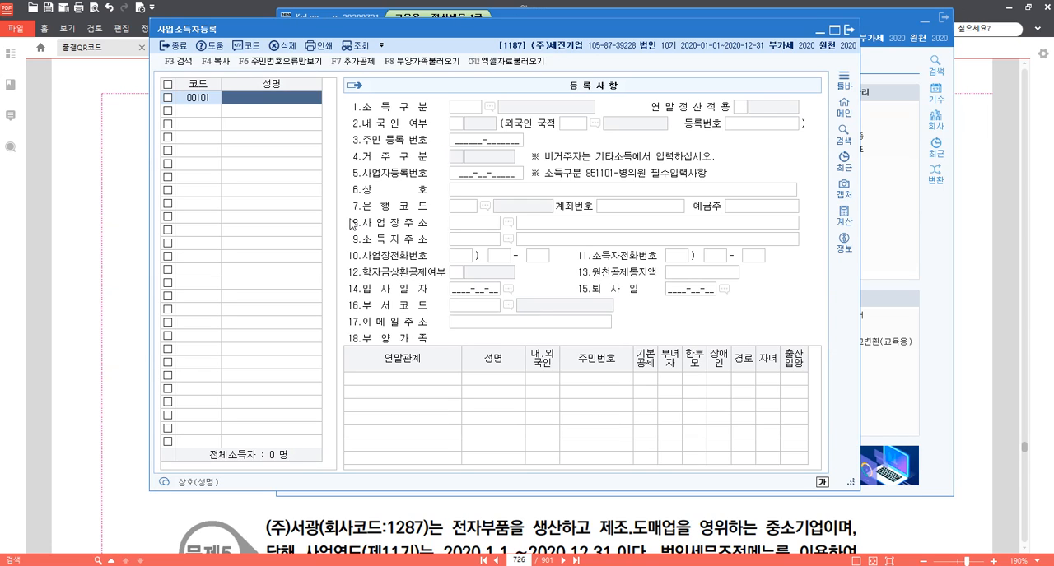
pyautogui.press('Return')
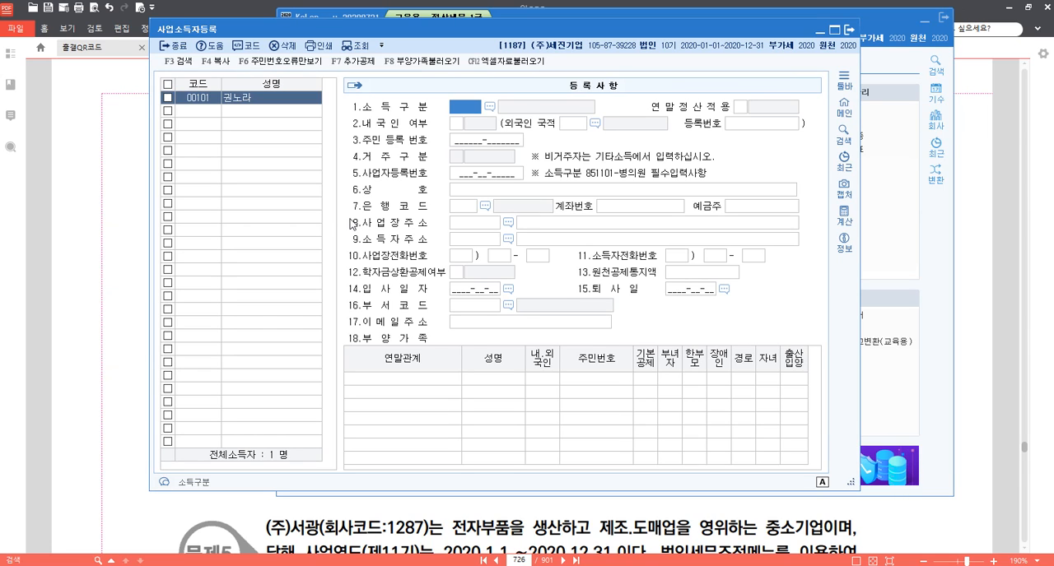
# Set the earner's 소득구분 to 940911 기타모집수당 and 내국인 여부 to 1.내국인, and enter the resident registration number.
pyautogui.press('F2')
pyautogui.write('기타')
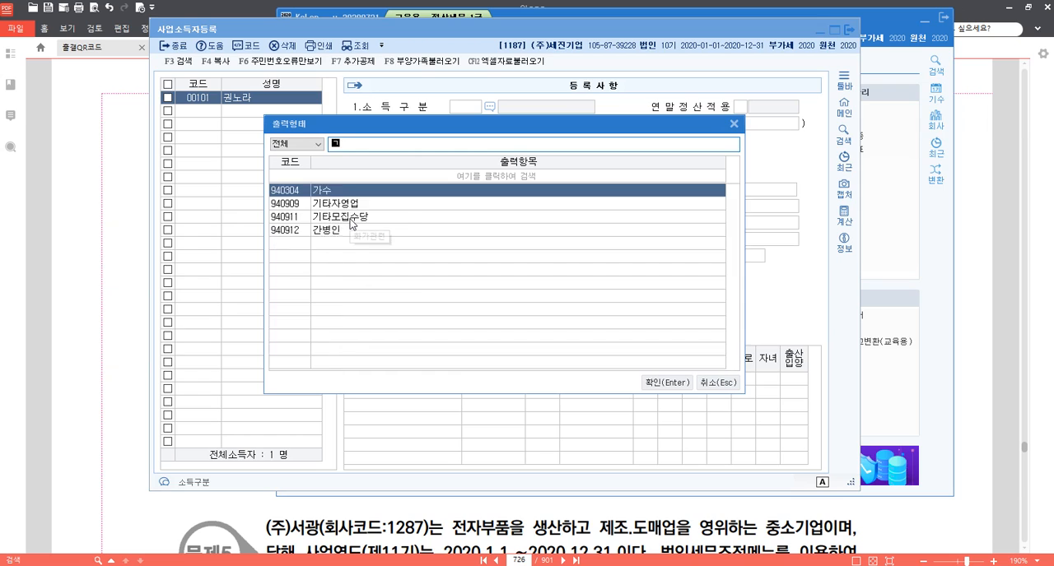
pyautogui.press('Down')
pyautogui.press('Return')
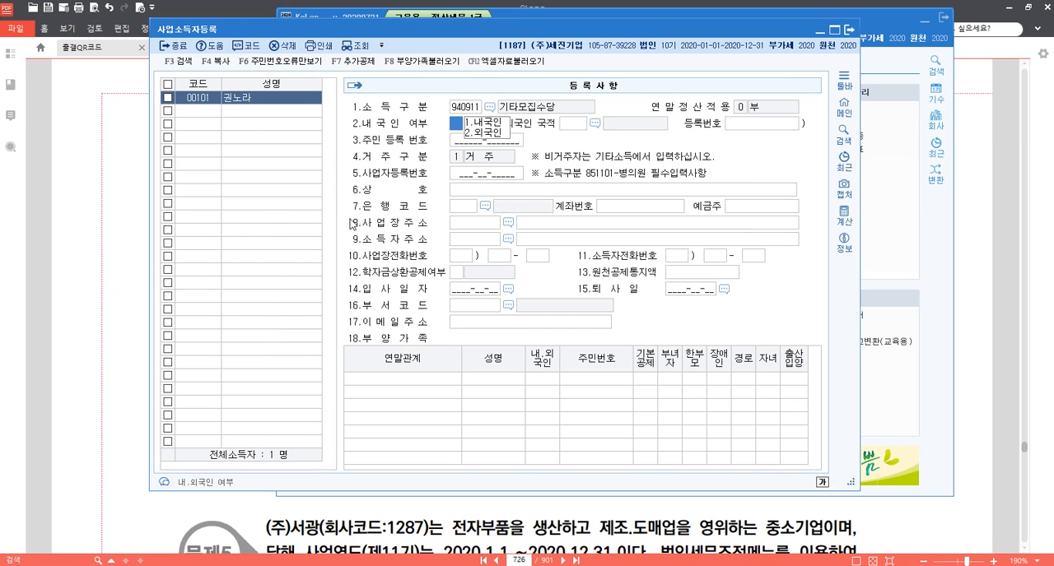
pyautogui.press('Return')
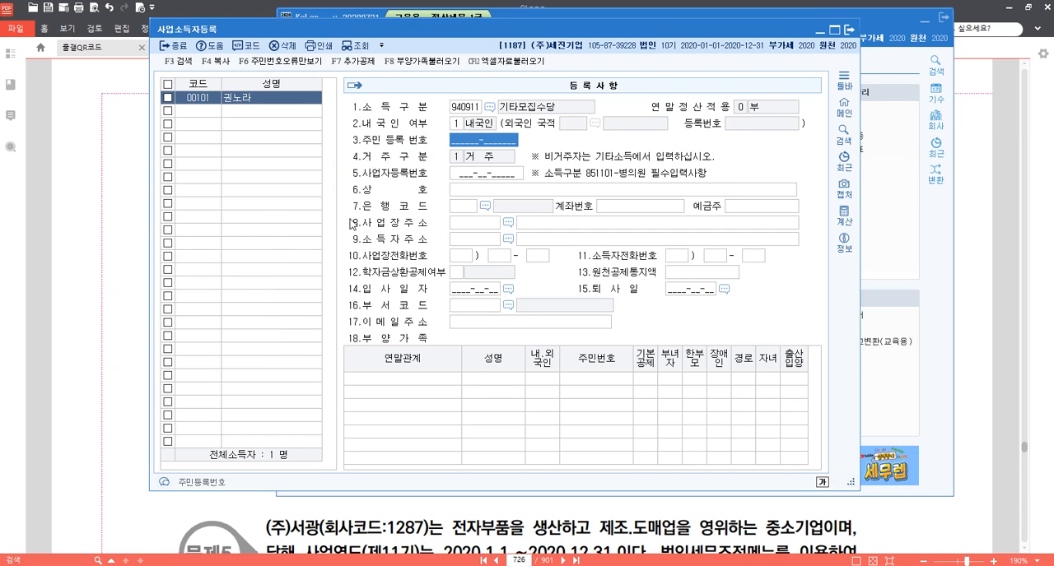
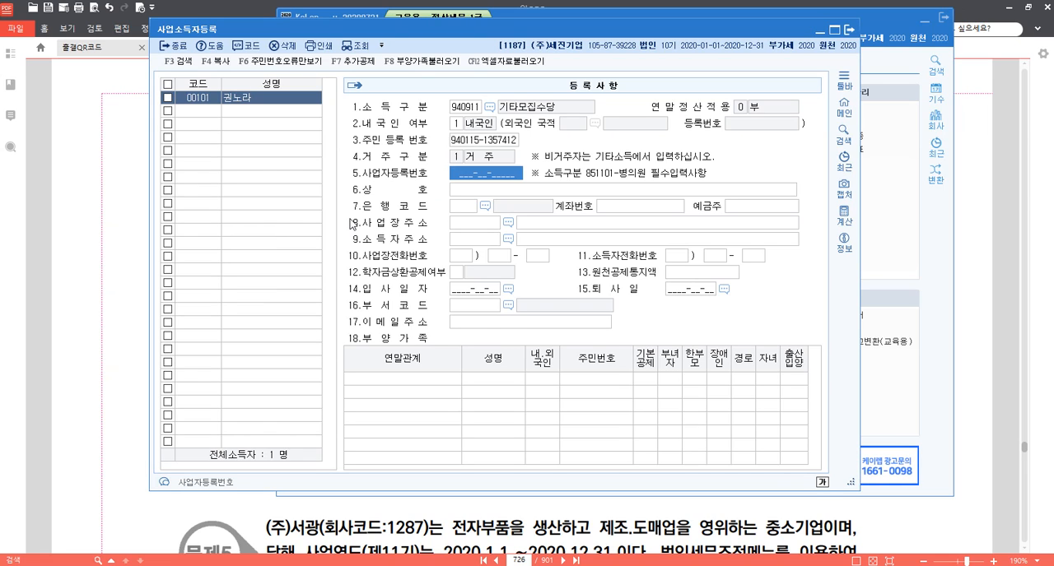
pyautogui.press('Escape')
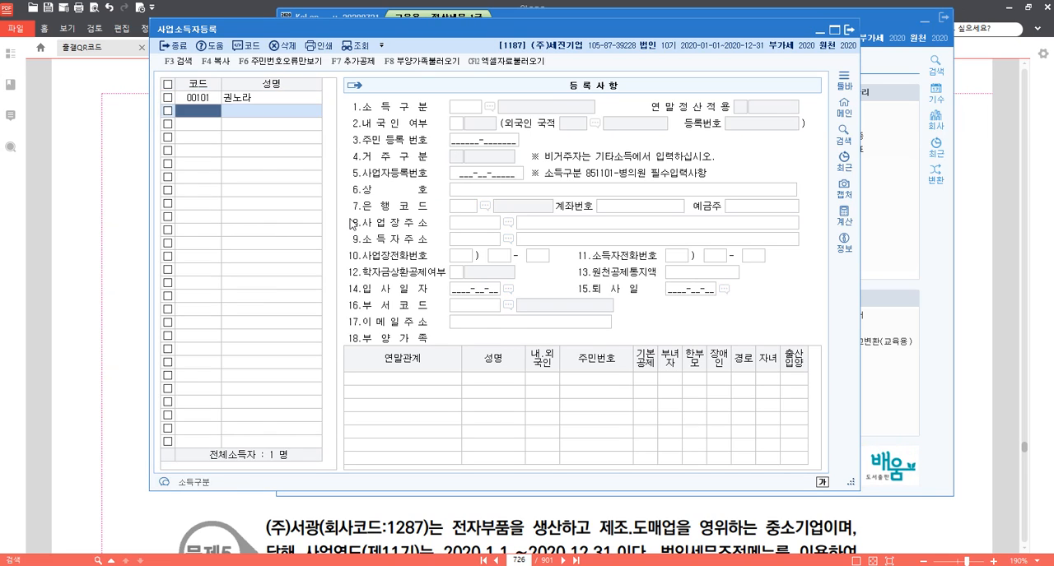
# Correct the name of the earner with code 00101 to match the question.
pyautogui.press('Up')
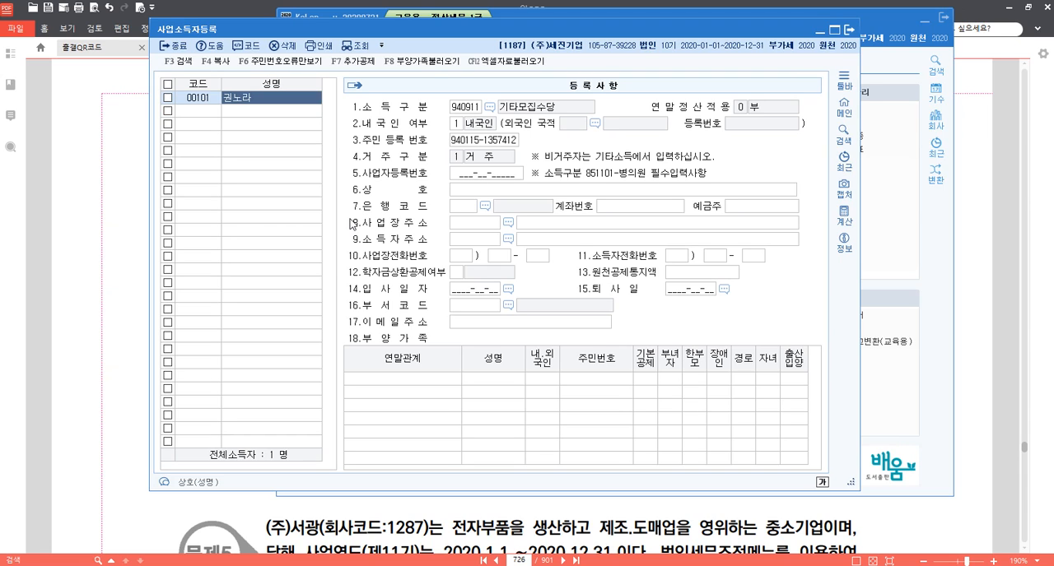
pyautogui.press('Return')
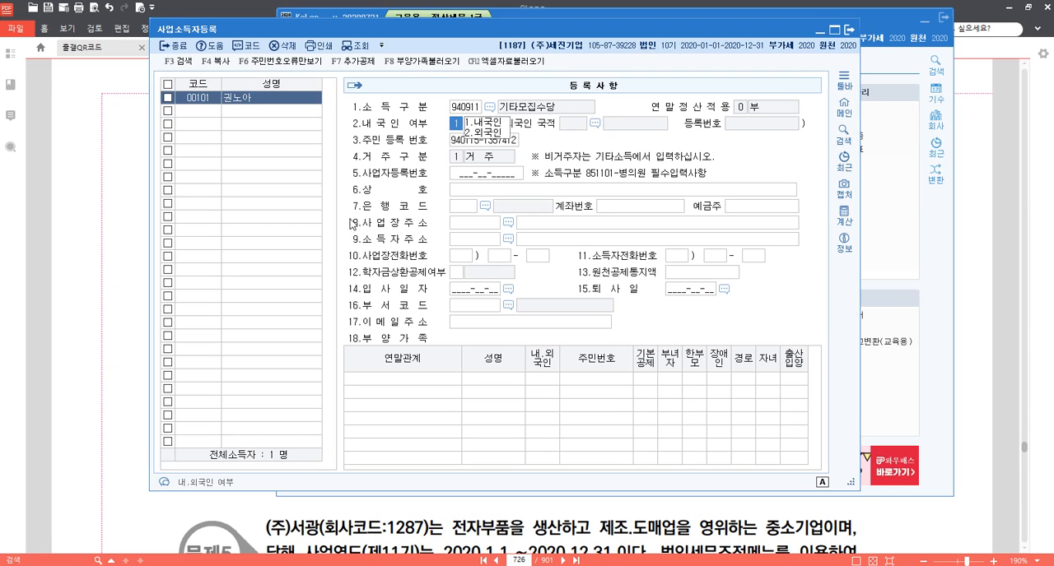
pyautogui.press('Escape')
# Register a second earner with code 102 and the earner's name.
pyautogui.write('102')
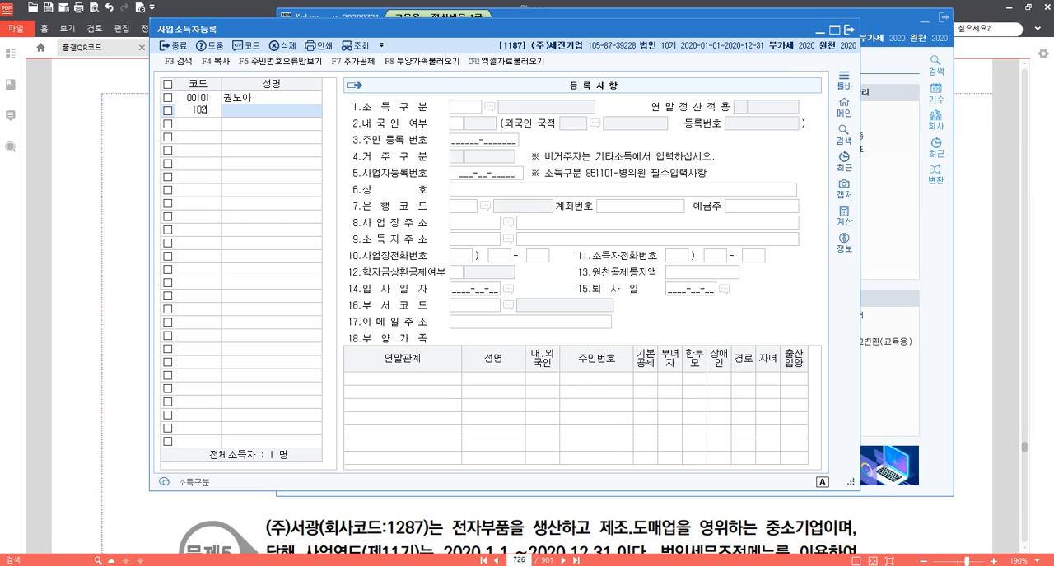
pyautogui.press('Return')
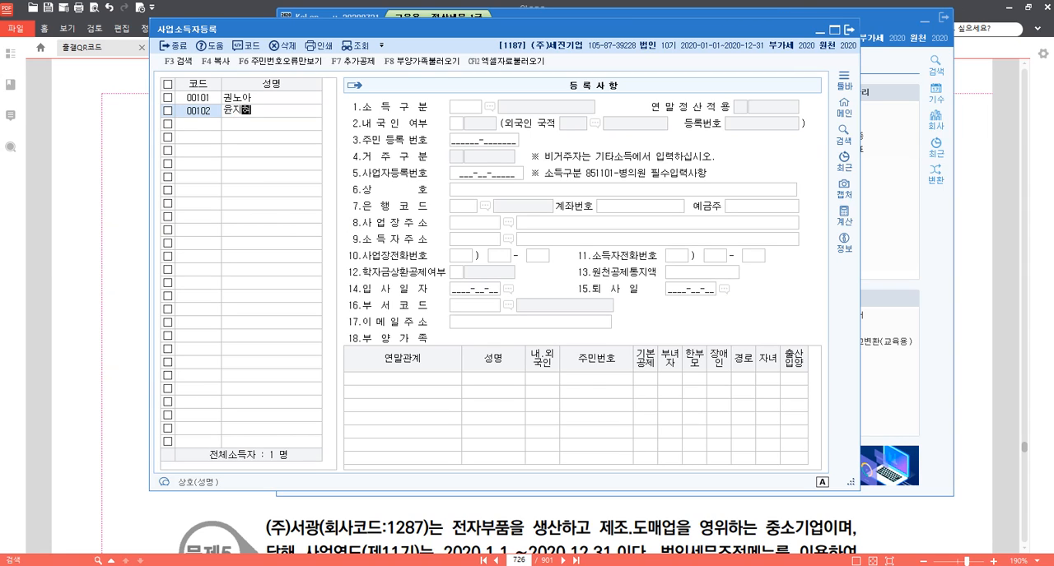
pyautogui.press('Return')
# Set earner 00102 to 소득구분 940911 기타모집수당 and 1.내국인, enter the resident registration number, and close the registration.
pyautogui.press('F2')
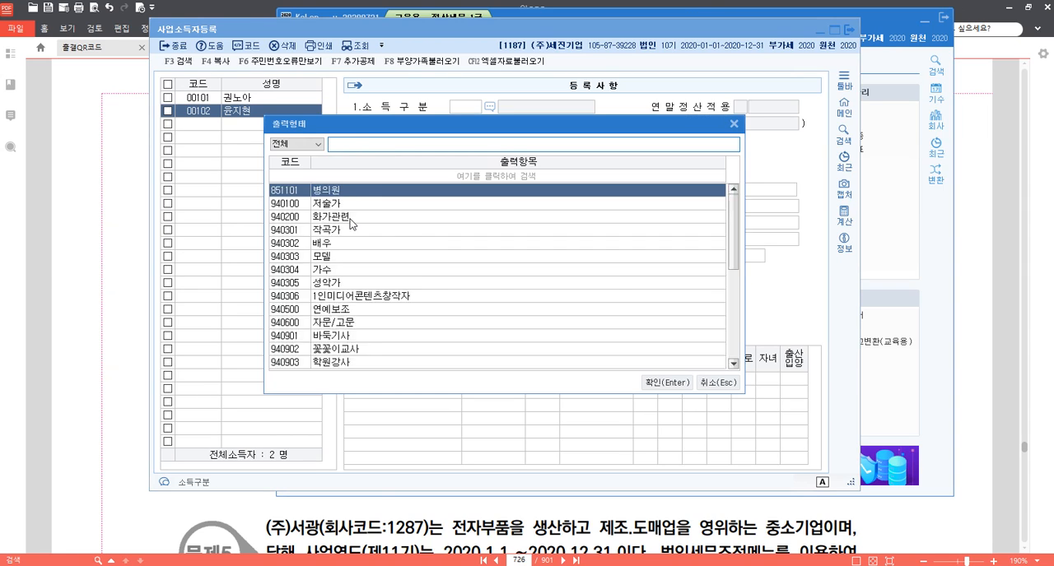
pyautogui.write('940911')
pyautogui.press('Return')
pyautogui.press('Return')
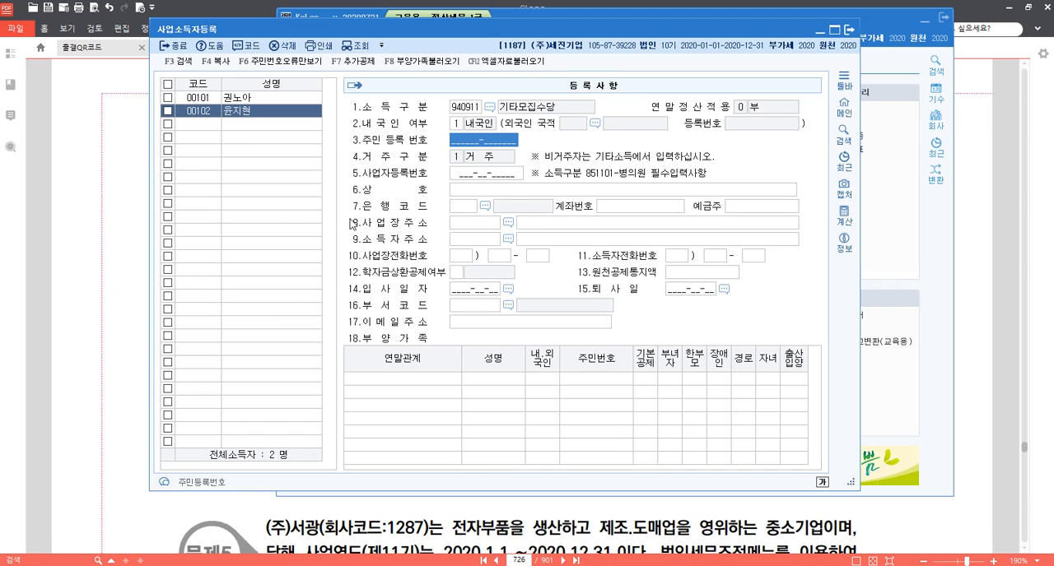
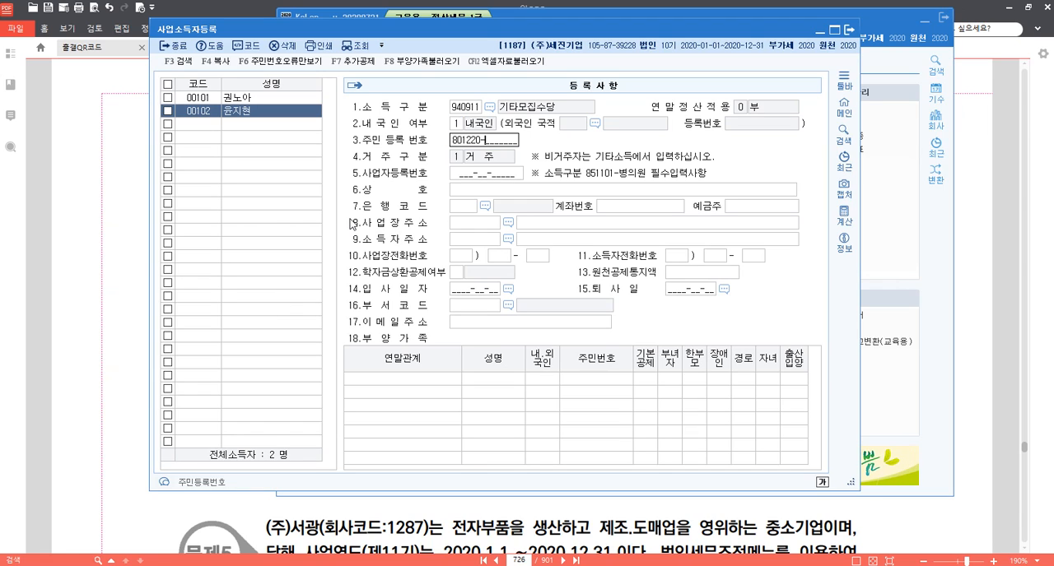
pyautogui.press('Return')
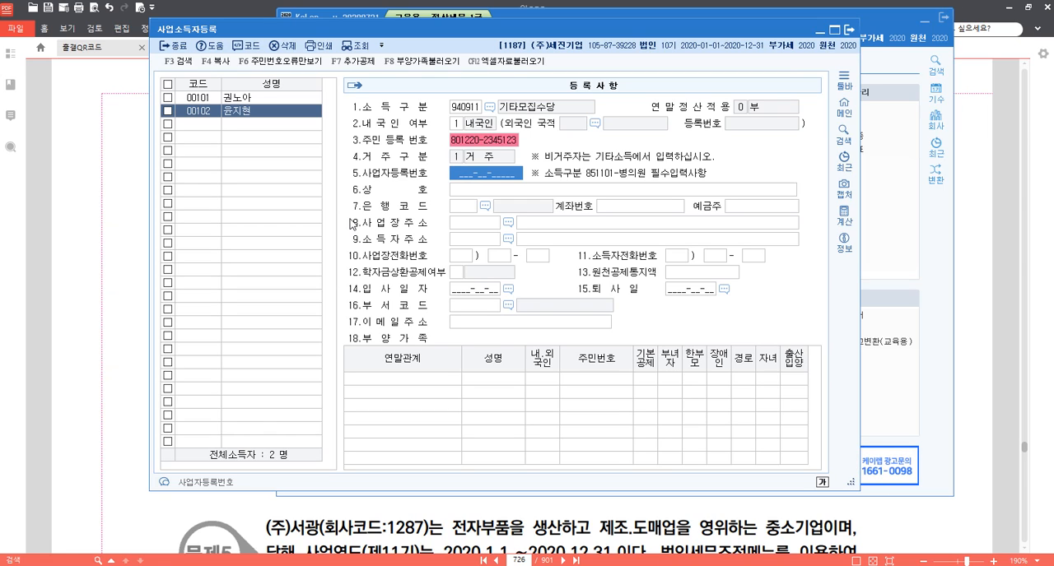
pyautogui.click(207, 110)
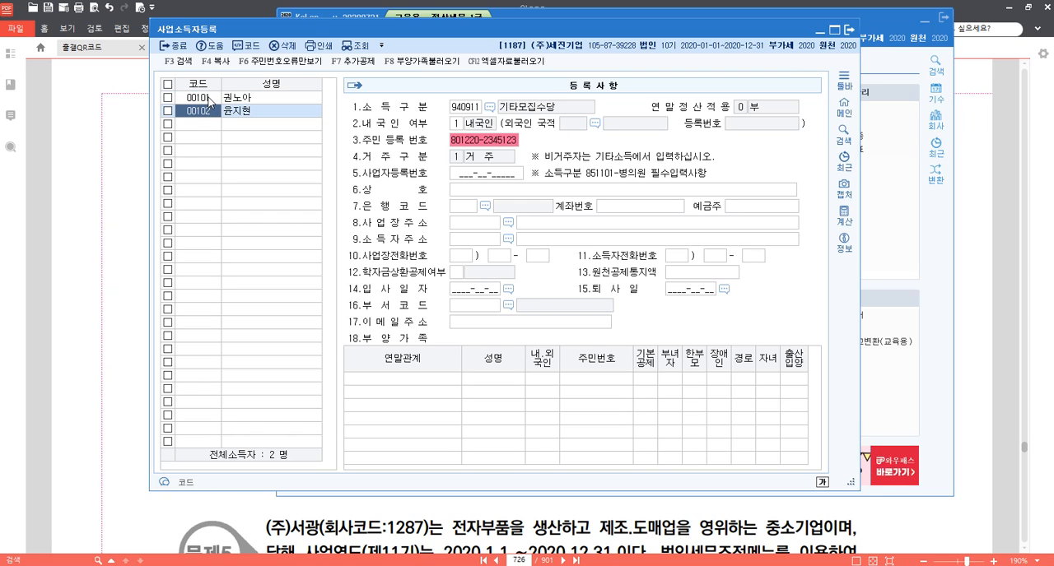
pyautogui.click(852, 33)
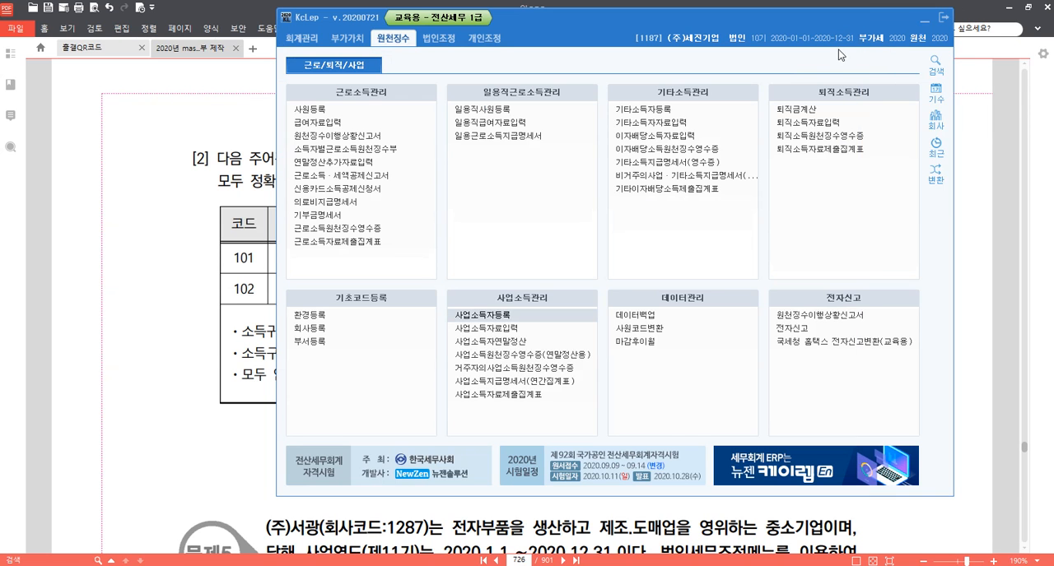
# Open 사업소득자료입력, set the 지급년월일 to 2020-04-22, and load earner 00101.
pyautogui.click(521, 327)
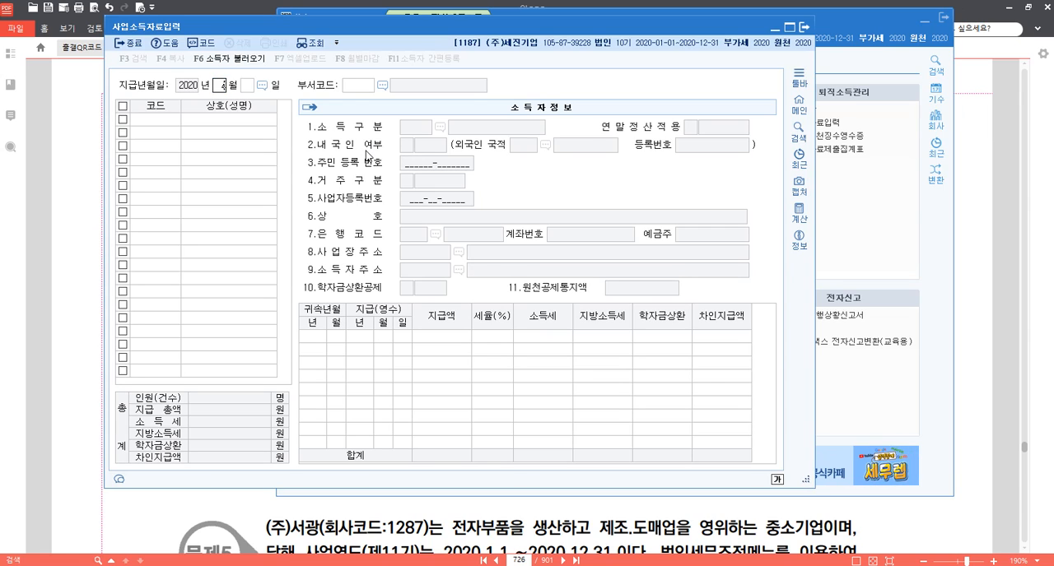
pyautogui.write('04 월 22')
pyautogui.press('Return')
pyautogui.press('Return')
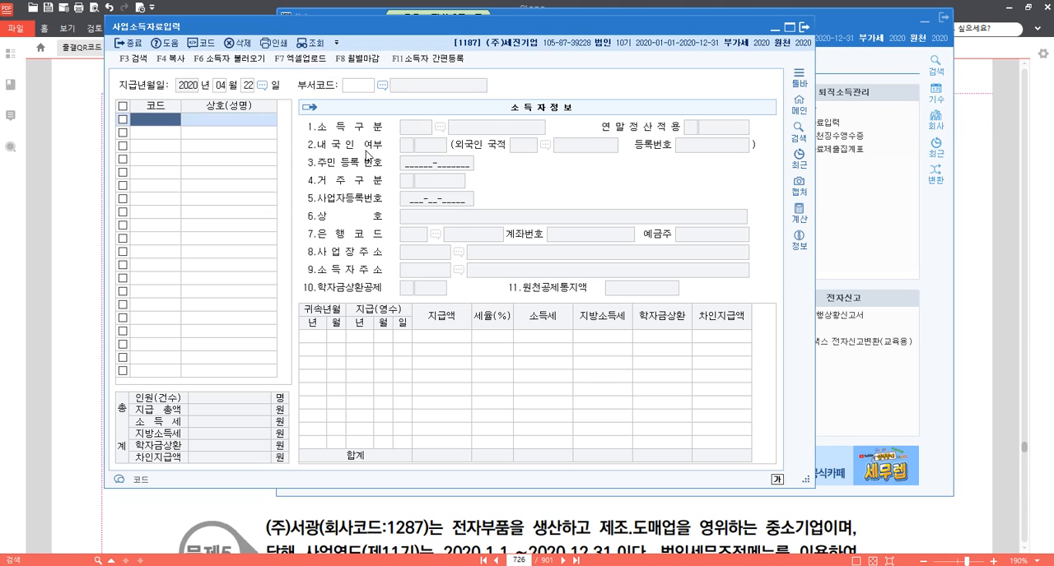
pyautogui.press('F2')
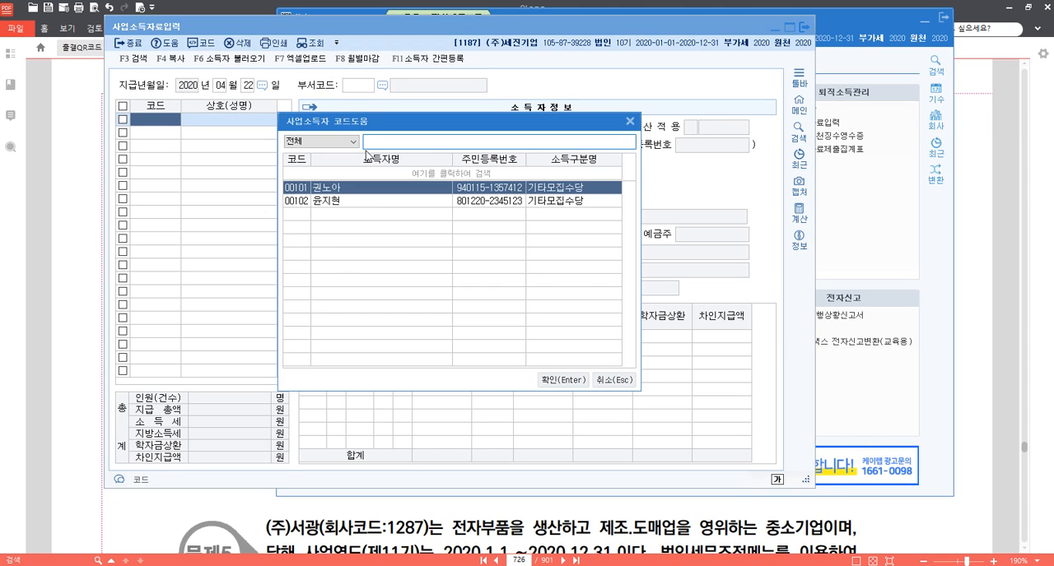
pyautogui.press('Return')
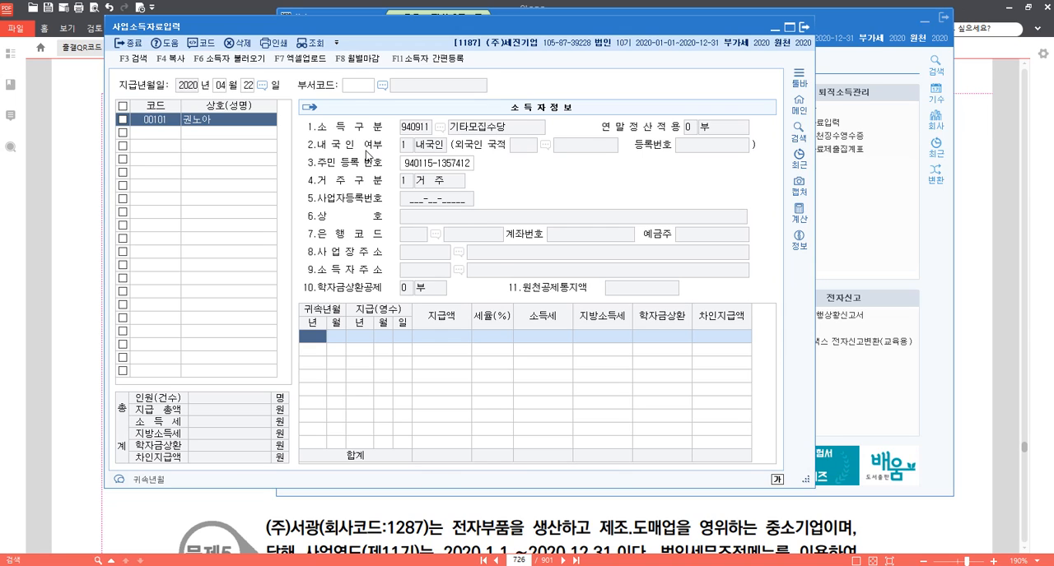
# Enter a 지급액 of 12,000,000 for earner 00101 with 귀속년월 2020-04 and payment date 2020-04-22.
pyautogui.press('Return')
pyautogui.press('Return')
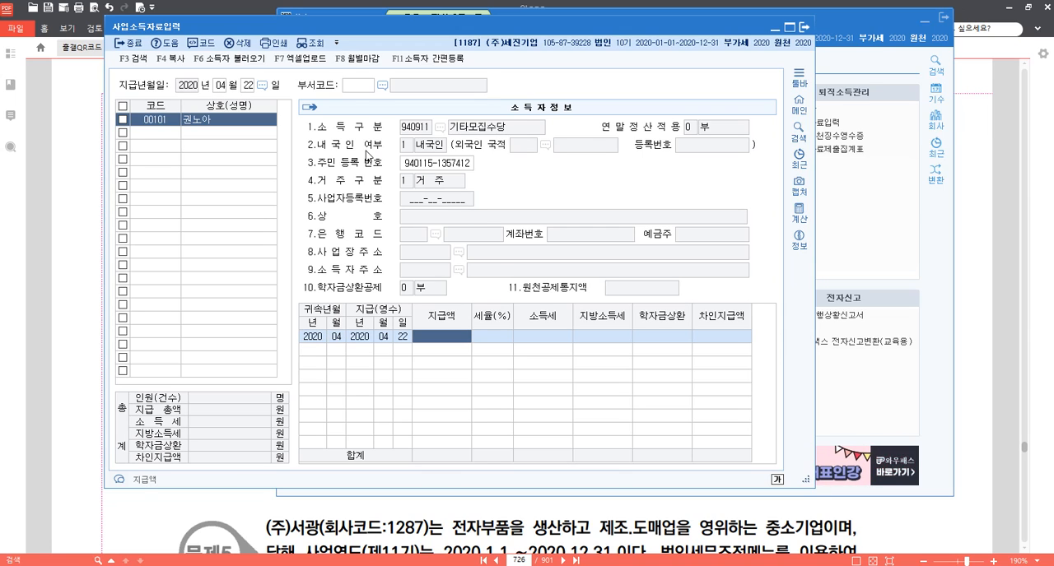
pyautogui.write('12000000')
pyautogui.press('Return')
pyautogui.press('Return')
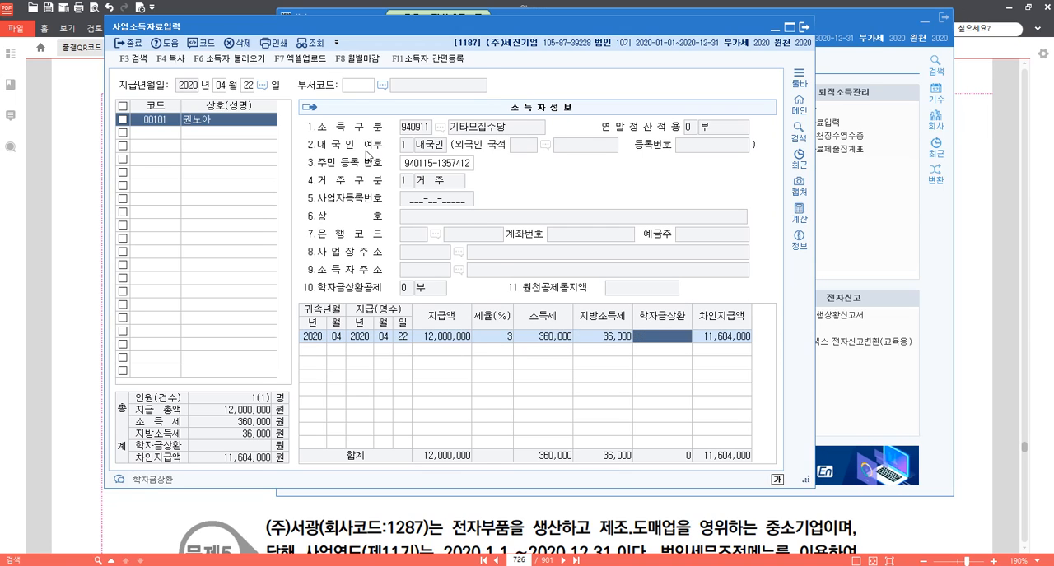
pyautogui.press('Return')
# Load earner 00102 and enter a 지급액 of 7,000,000 with 귀속년월 2020-04 and payment date 2020-04-22.
pyautogui.press('Return')
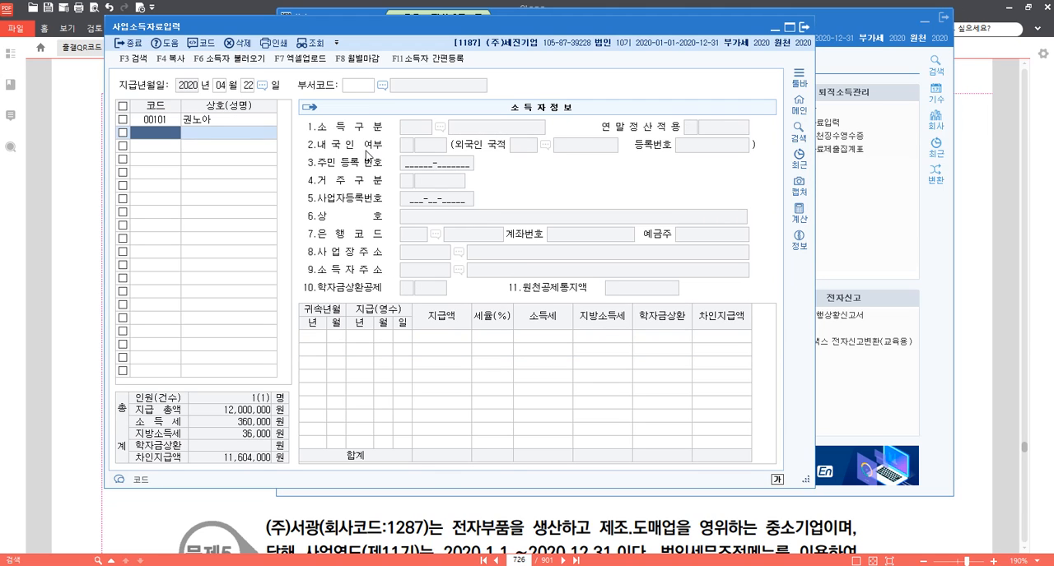
pyautogui.press('F2')
pyautogui.press('Down')
pyautogui.press('Return')
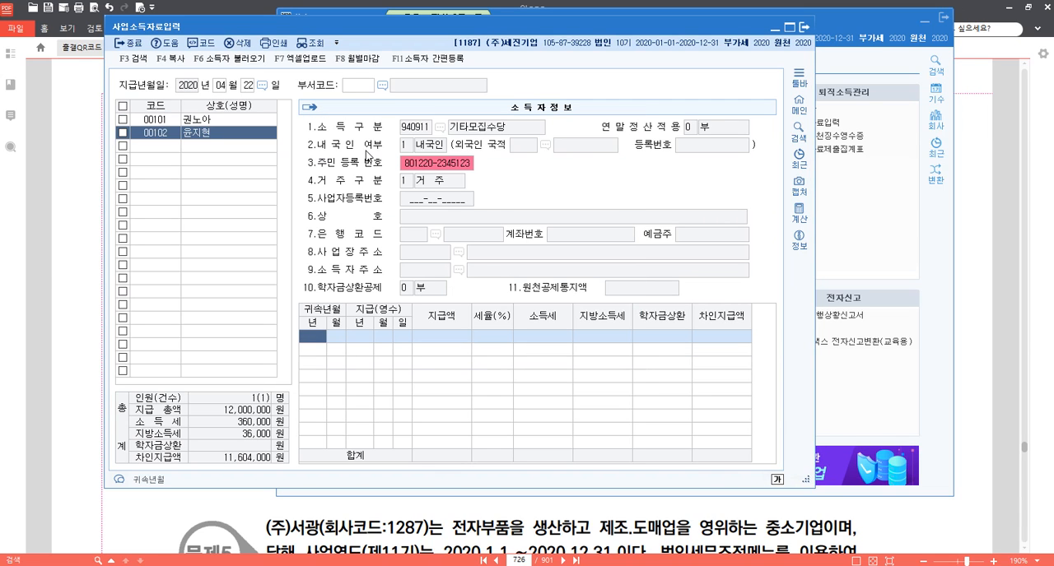
pyautogui.press('Return')
pyautogui.press('Return')
pyautogui.press('Return')
pyautogui.press('Return')
pyautogui.press('Return')
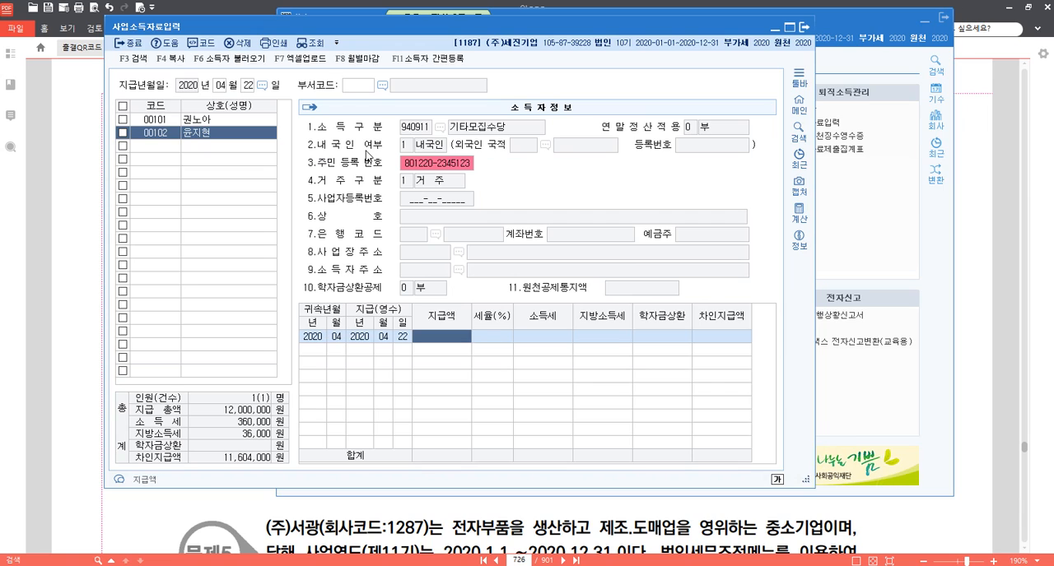
pyautogui.write('7000000')
pyautogui.press('Return')
pyautogui.press('Return')
pyautogui.press('Return')
pyautogui.press('Return')
pyautogui.press('Return')
pyautogui.press('Return')
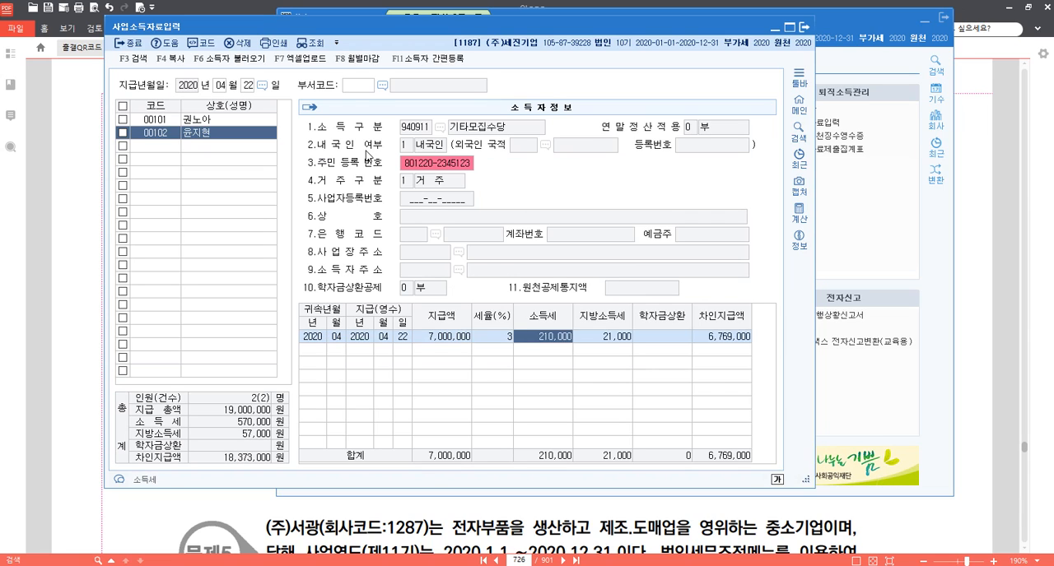
pyautogui.press('Up')
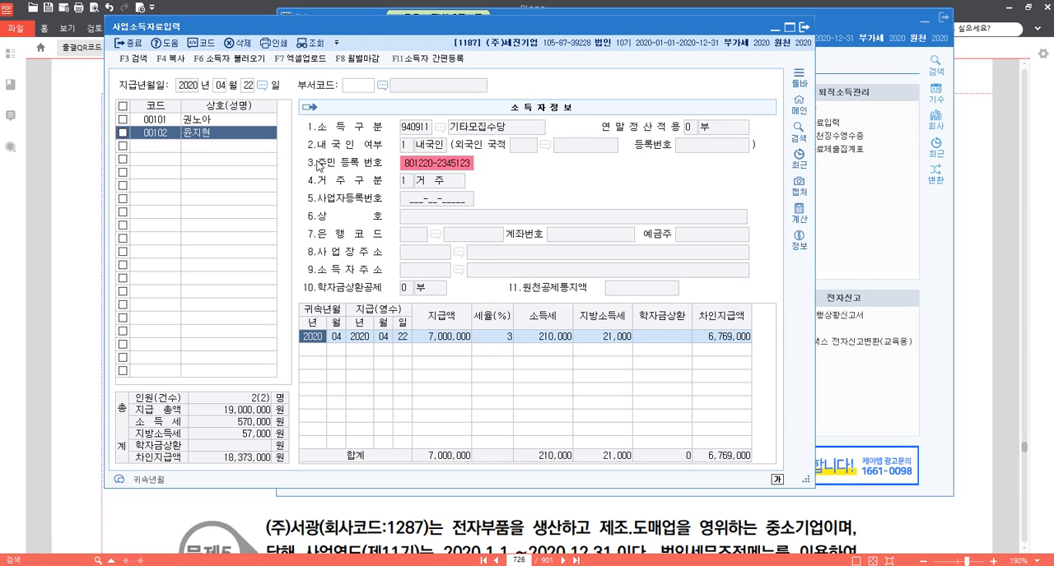
pyautogui.click(164, 132)
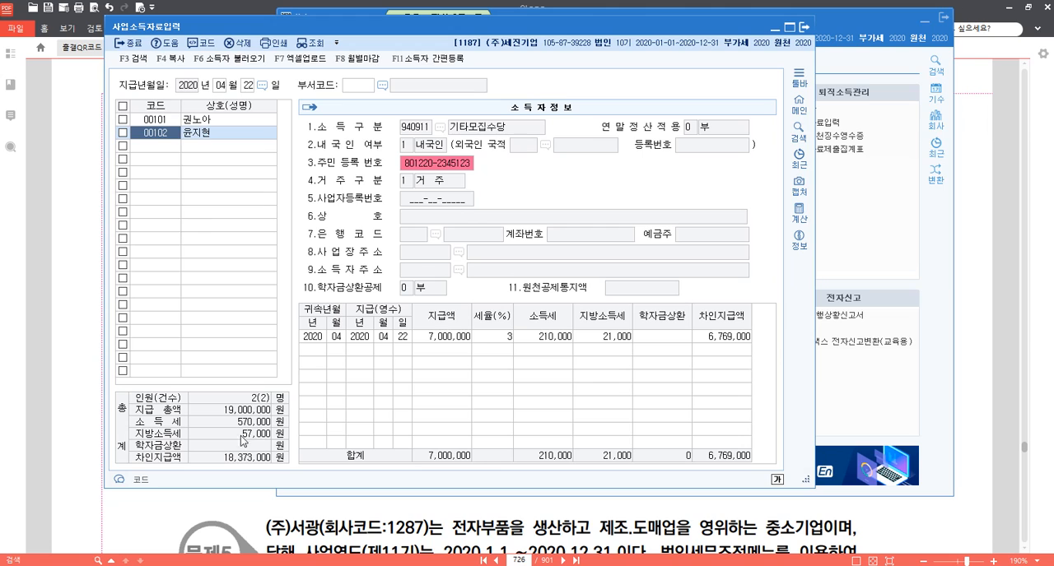
# Outline the 인원, 지급총액 and 소득세 totals with a blue screen-pen rectangle, and clear the annotation.
pyautogui.press('F9')
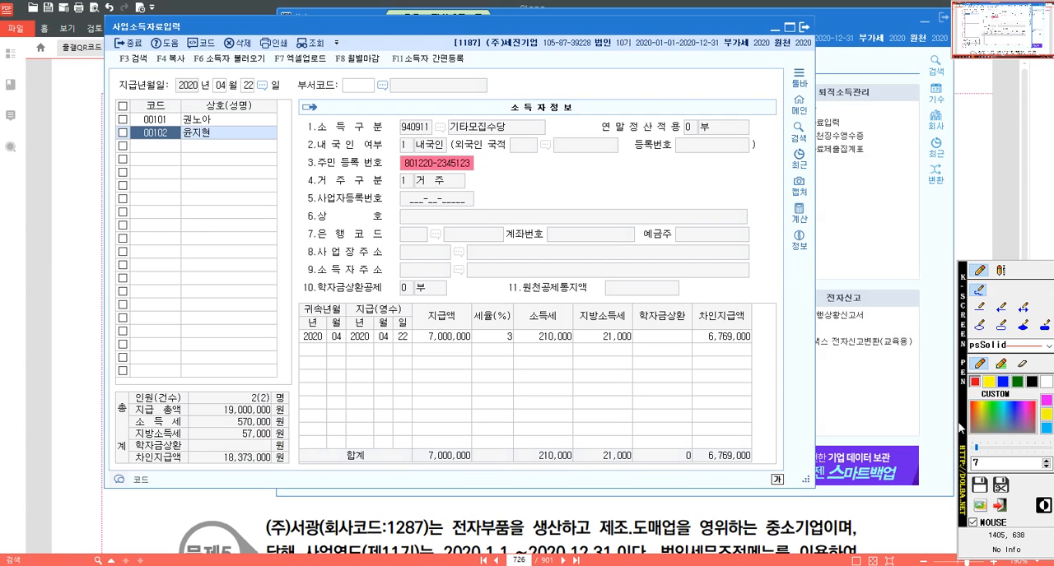
pyautogui.click(1001, 328)
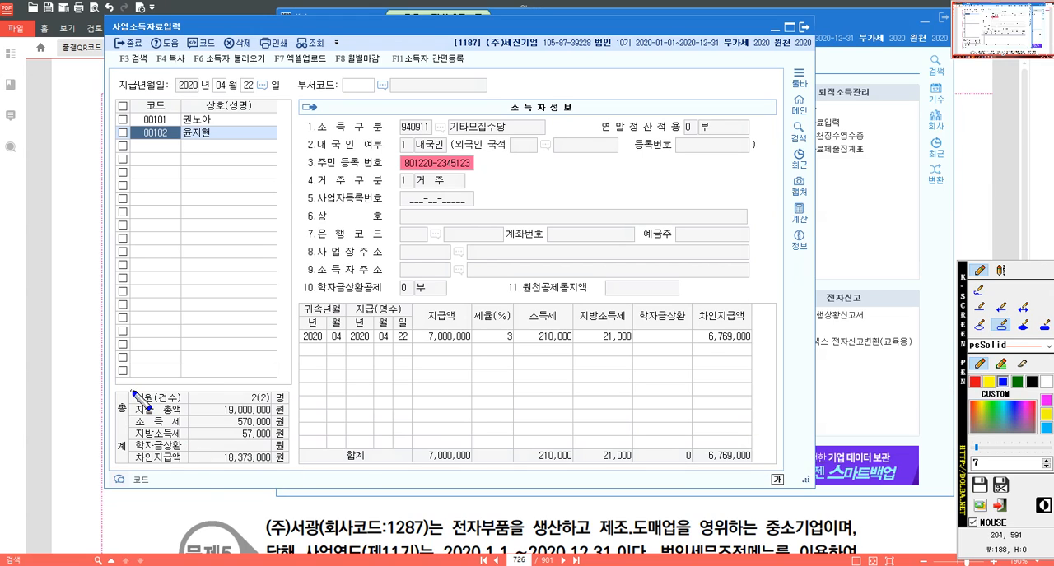
pyautogui.moveTo(188, 388)
pyautogui.mouseDown()
pyautogui.moveTo(216, 417)
pyautogui.moveTo(274, 429)
pyautogui.mouseUp()
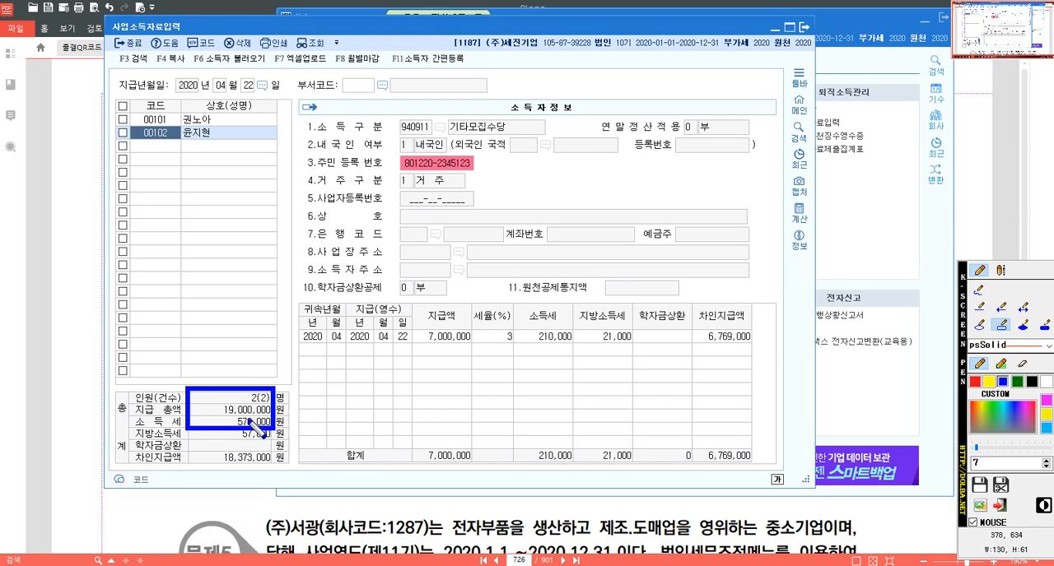
pyautogui.press('Escape')
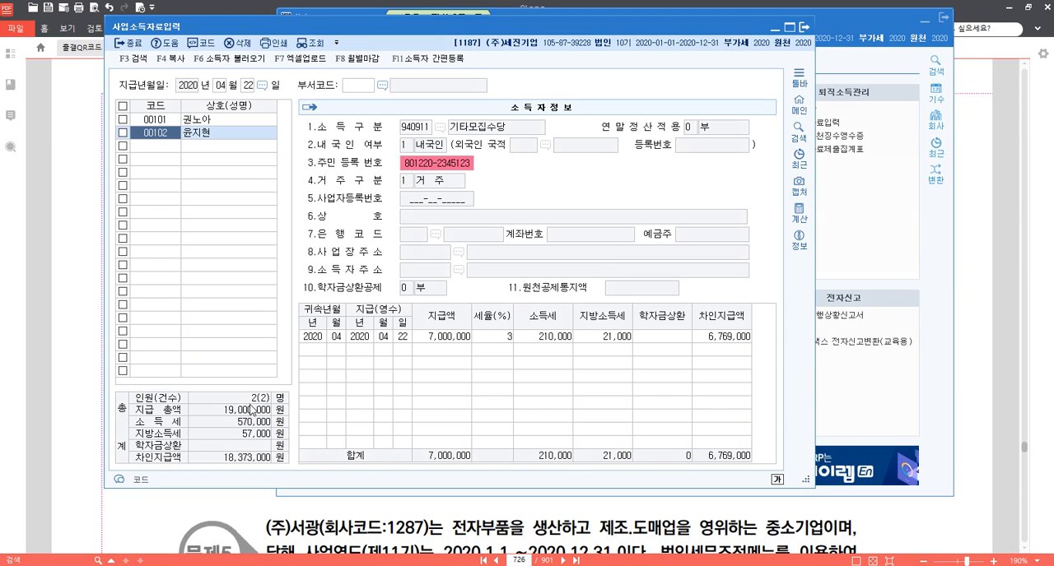
# Open 원천징수이행상황신고서 and load the 1.정기신고 return with 귀속기간 and 지급기간 both set to 2020-04.
pyautogui.click(903, 223)
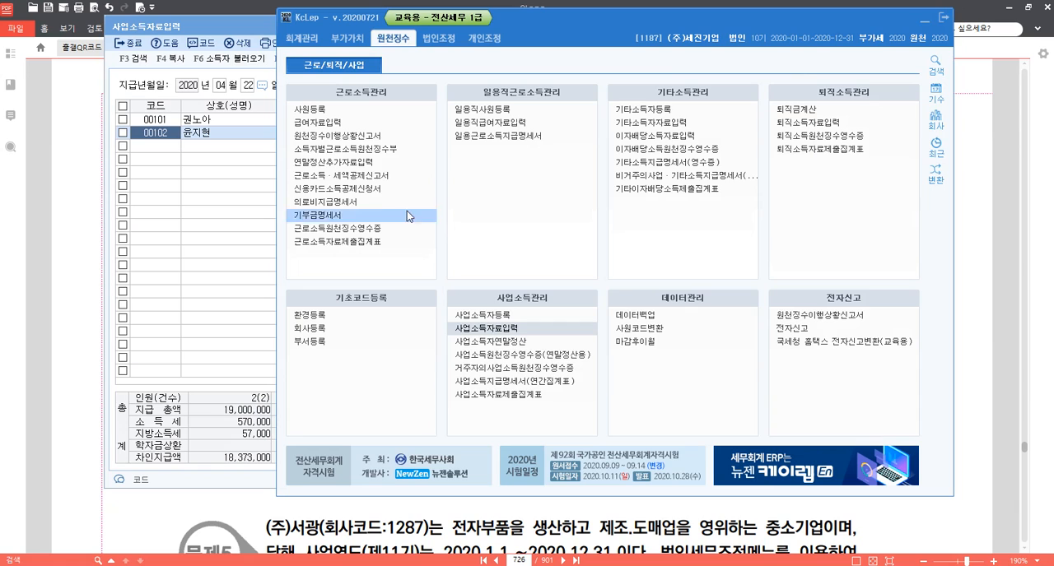
pyautogui.click(336, 136)
pyautogui.press('Return')
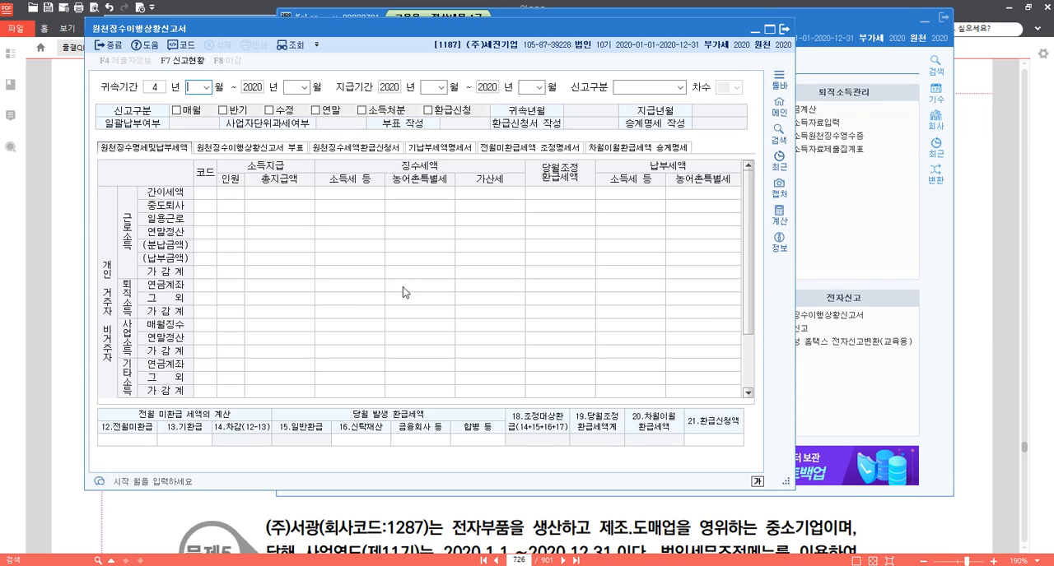
pyautogui.write('4')
pyautogui.press('Return')
pyautogui.press('Return')
pyautogui.press('Return')
pyautogui.press('Return')
pyautogui.press('Return')
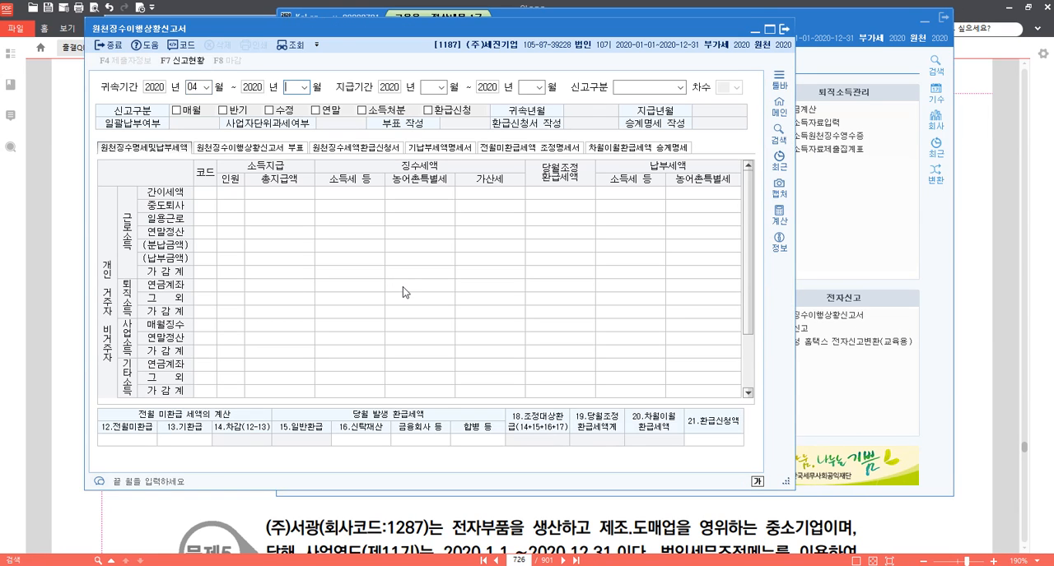
pyautogui.press('Return')
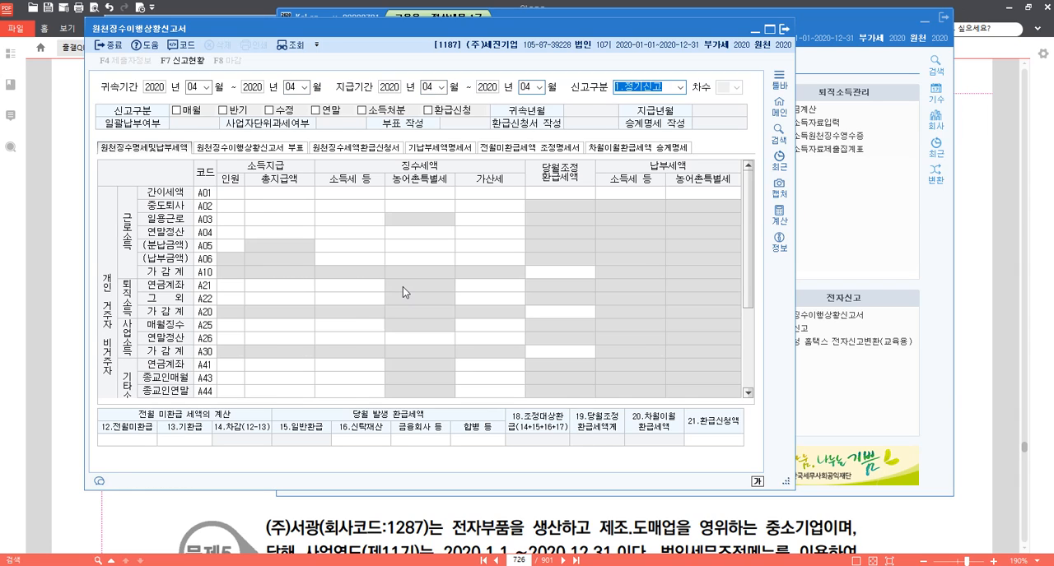
pyautogui.press('Return')
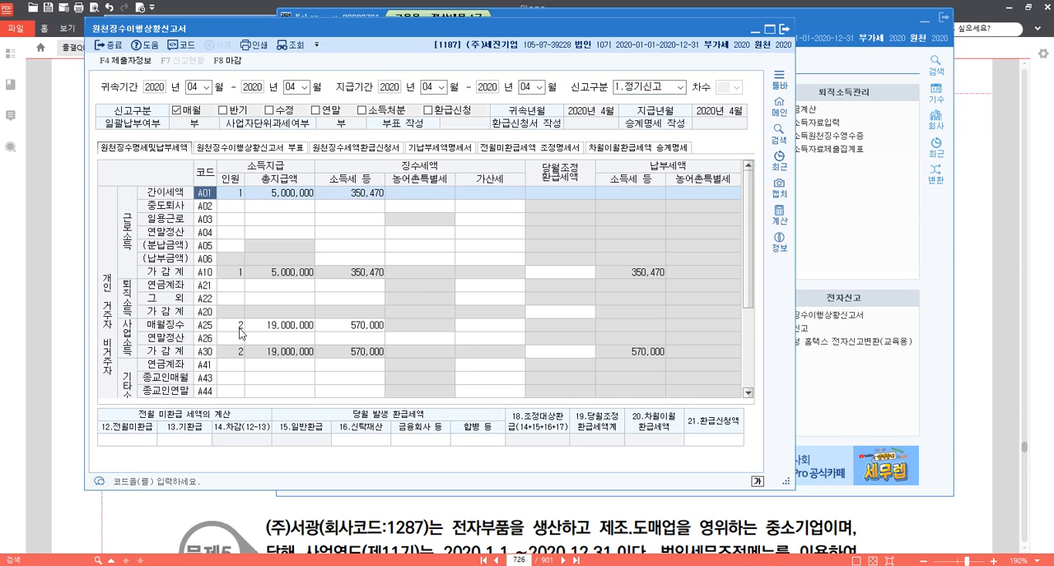
# Check the 총지급액 and 소득세 in the 사업소득 매월징수 line (A25), and close the return.
pyautogui.click(280, 326)
pyautogui.click(359, 330)
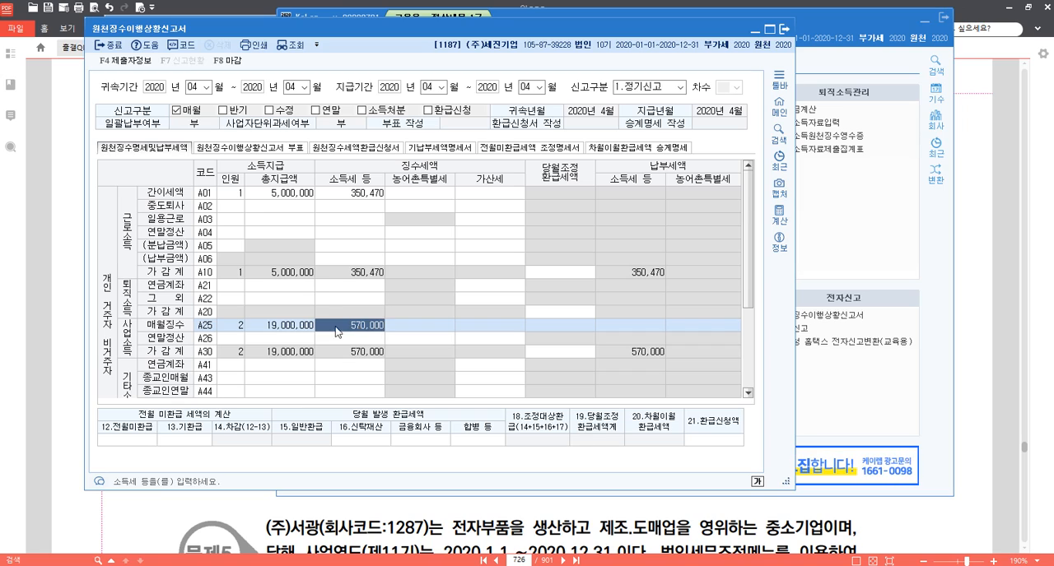
pyautogui.click(293, 332)
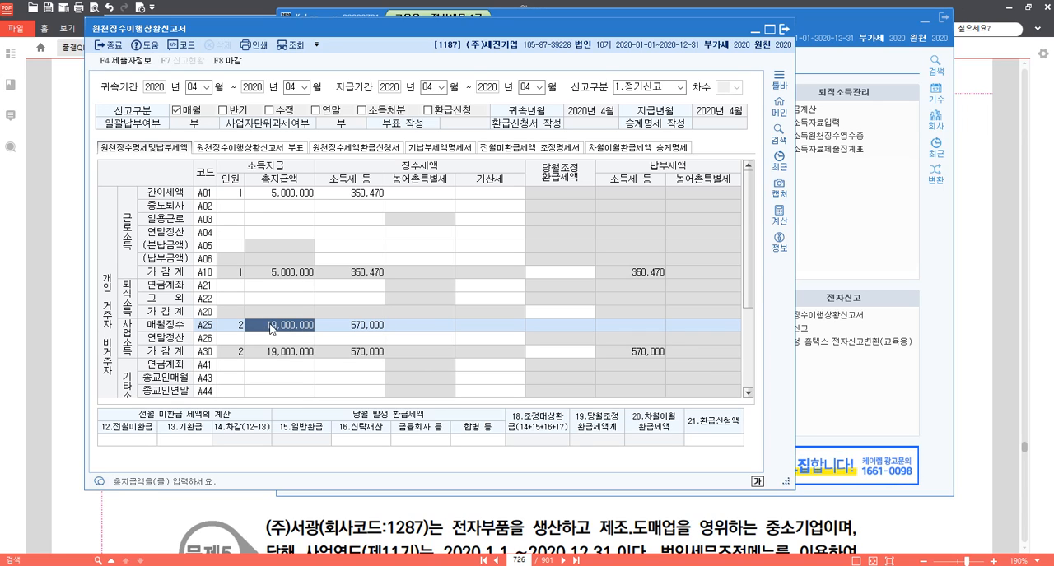
pyautogui.click(337, 337)
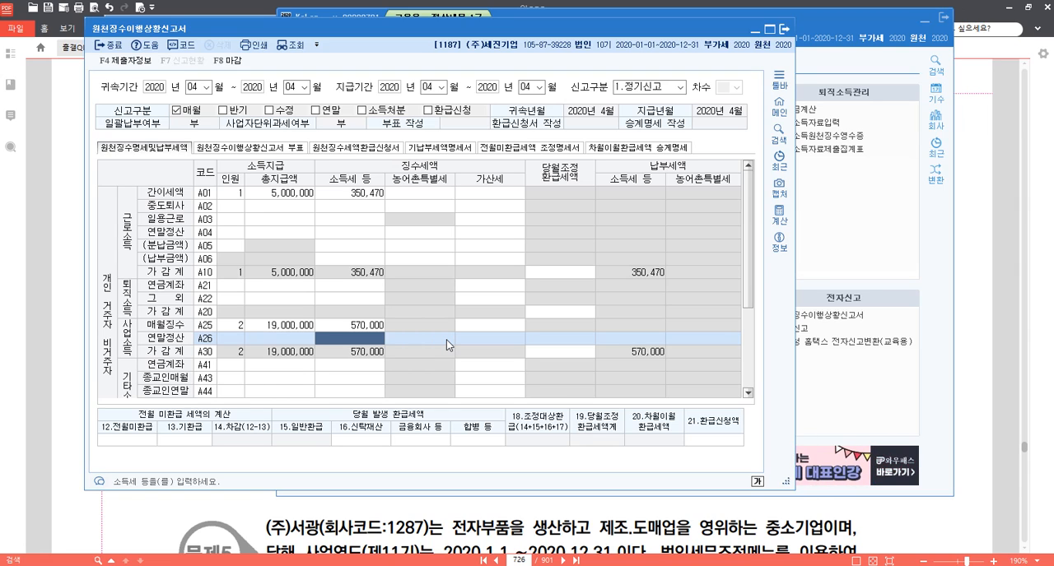
pyautogui.click(784, 52)
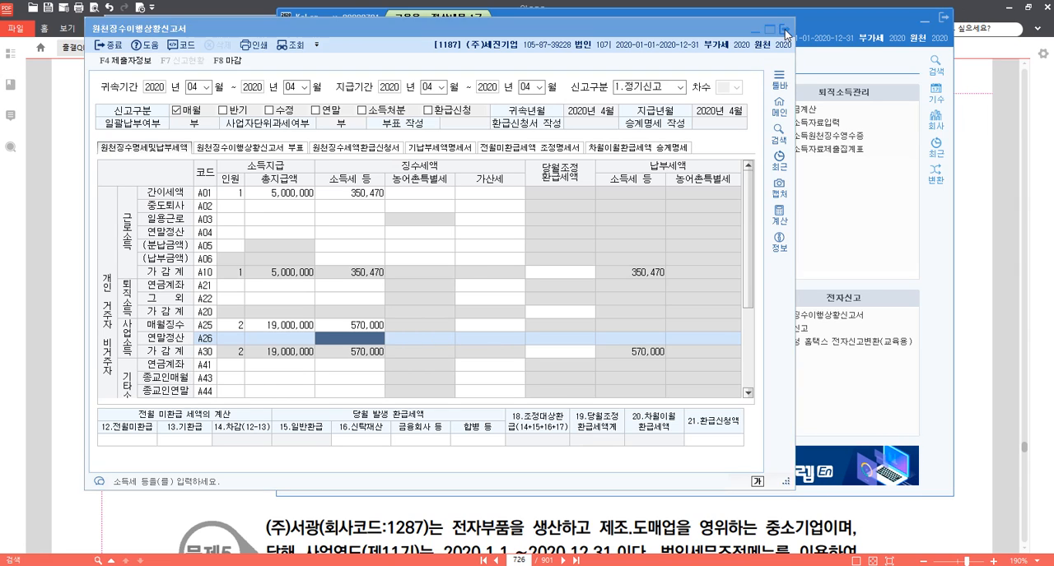
pyautogui.click(449, 276)
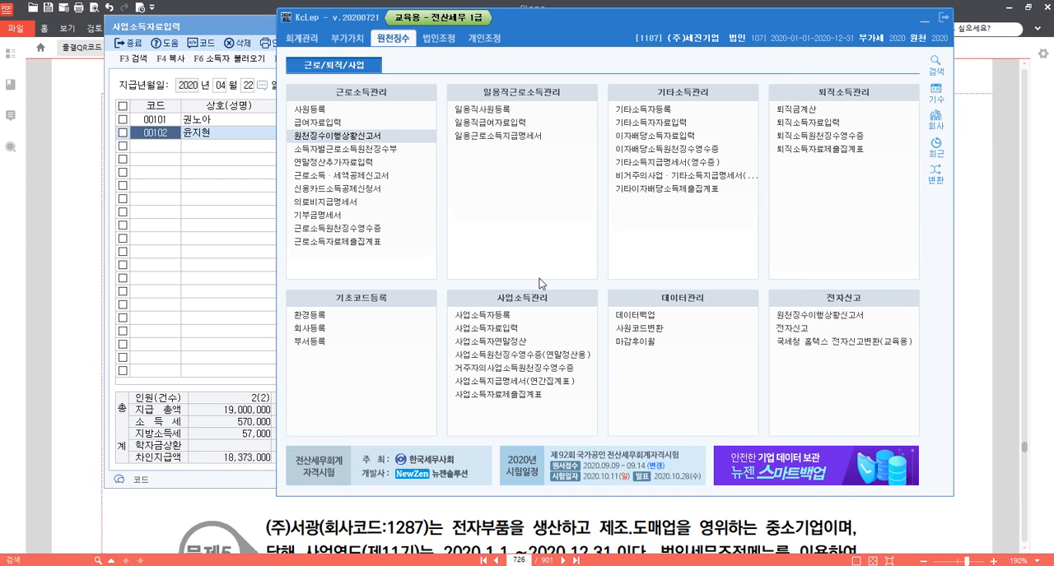
# Switch to 알PDF and go to page 409 with the 기타소득 원천징수 question.
pyautogui.click(385, 528)
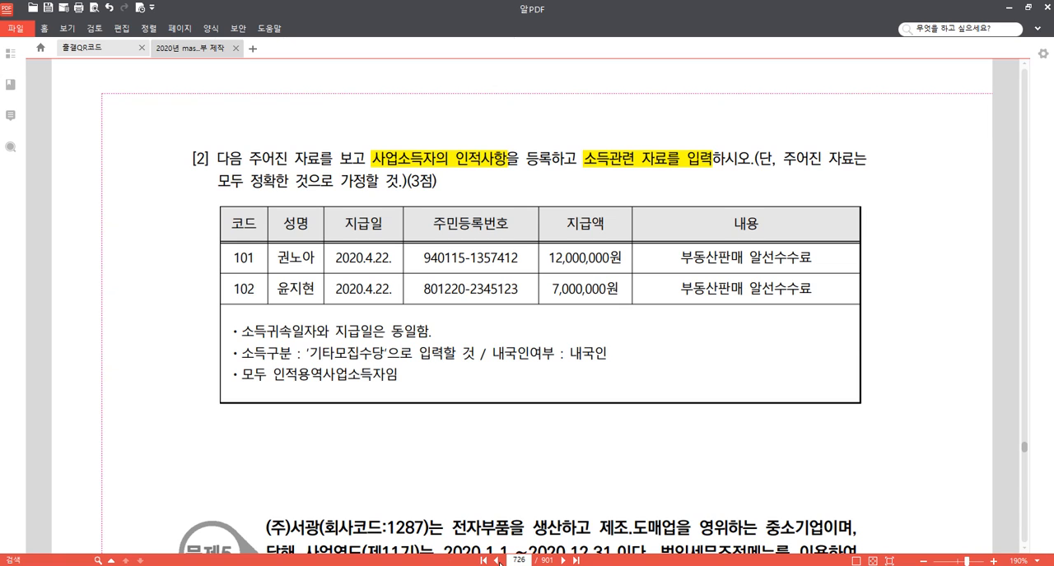
pyautogui.click(523, 560)
pyautogui.press('Return')
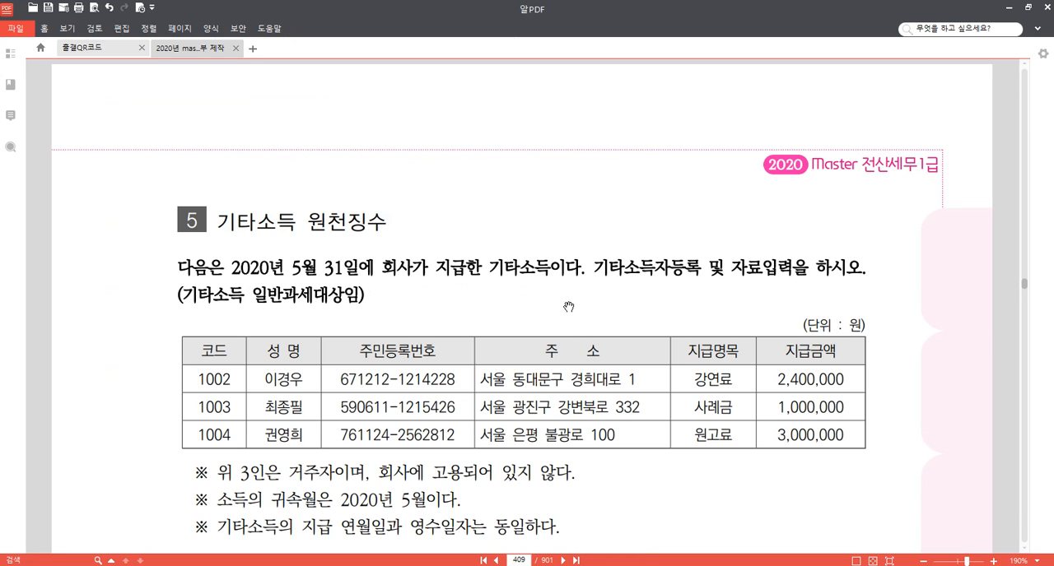
pyautogui.scroll(-3, 555, 305)
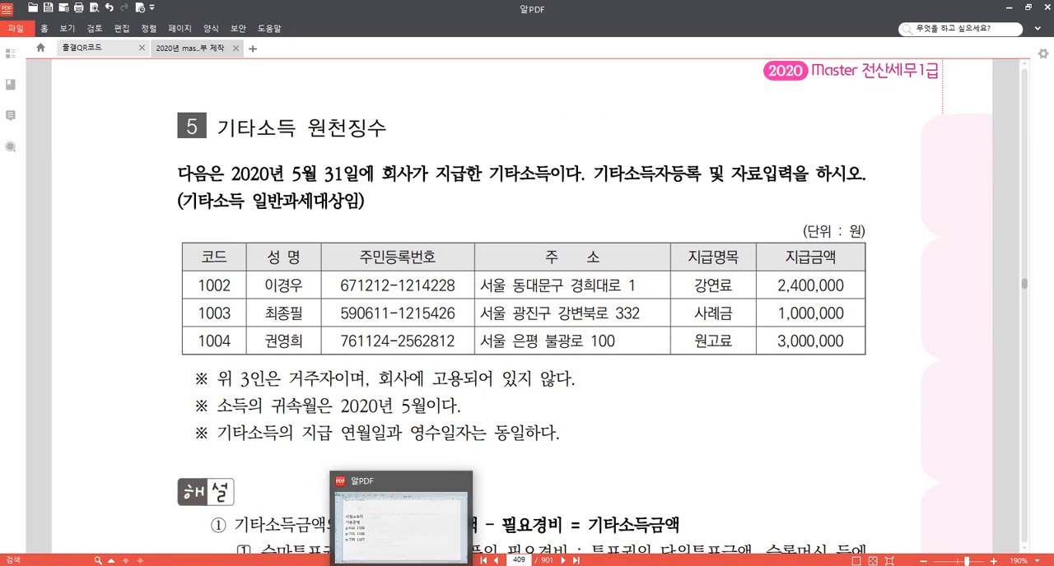
# Switch to KcLep and change the working company to 9103 (주)갑을산업.
pyautogui.click(349, 565)
pyautogui.click(936, 121)
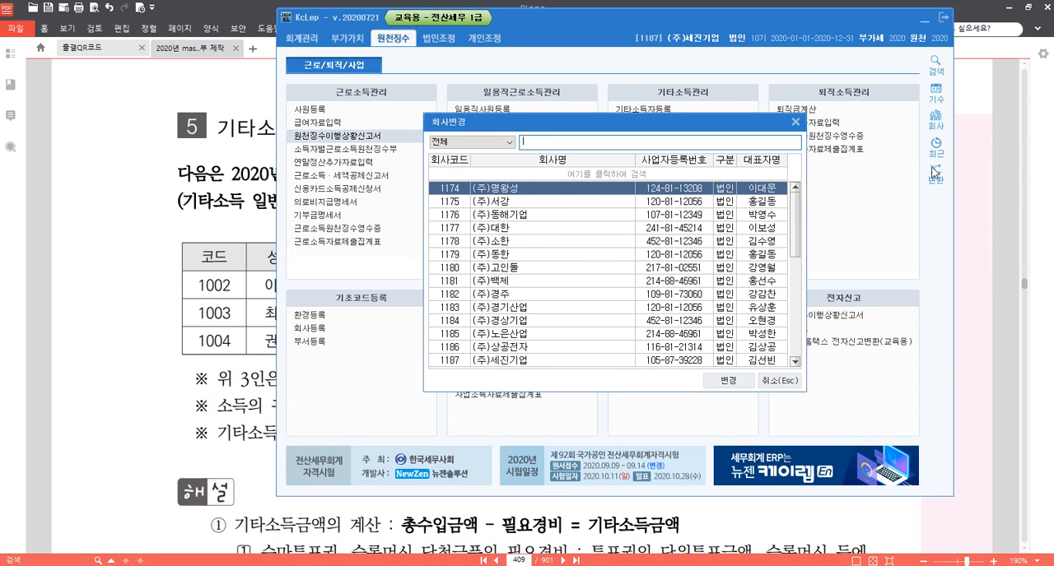
pyautogui.write('9103')
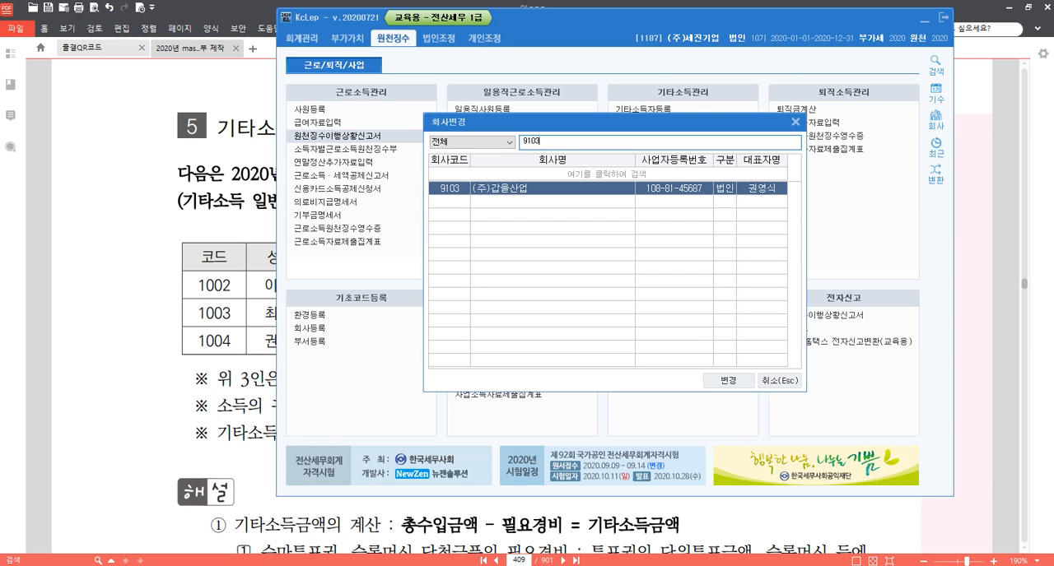
pyautogui.press('Return')
pyautogui.press('Return')
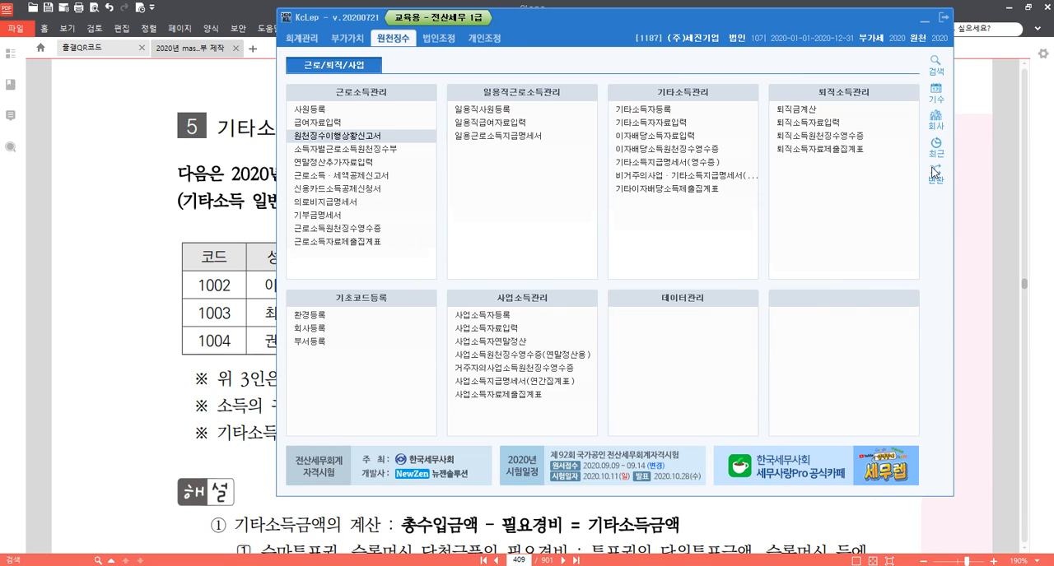
# Return to 알PDF and read the 기타소득 원천징수 question and the start of its 해설.
pyautogui.click(100, 300)
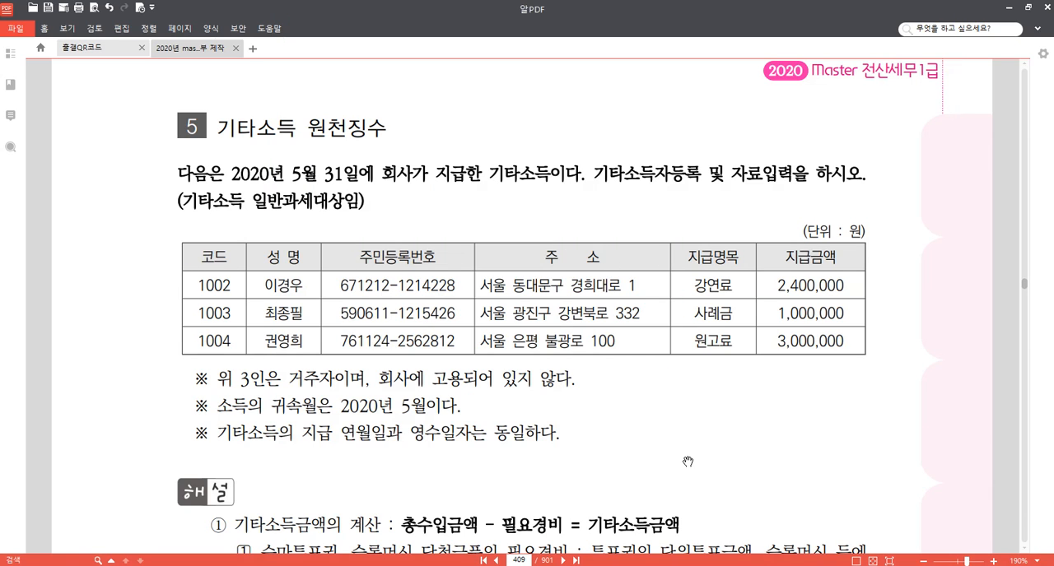
pyautogui.scroll(-1, 688, 462)
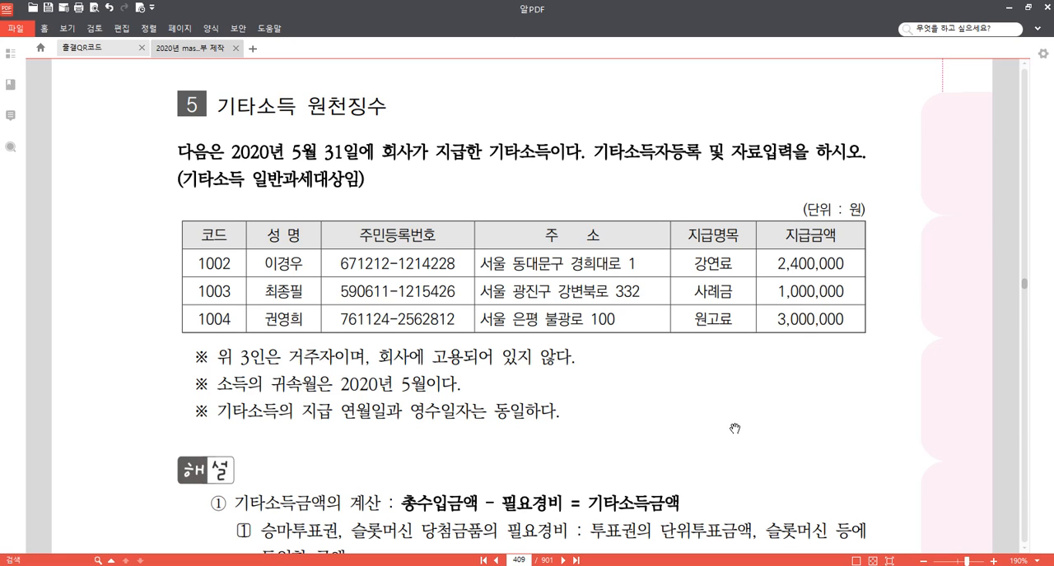
pyautogui.moveTo(718, 430); pyautogui.dragTo(725, 390)
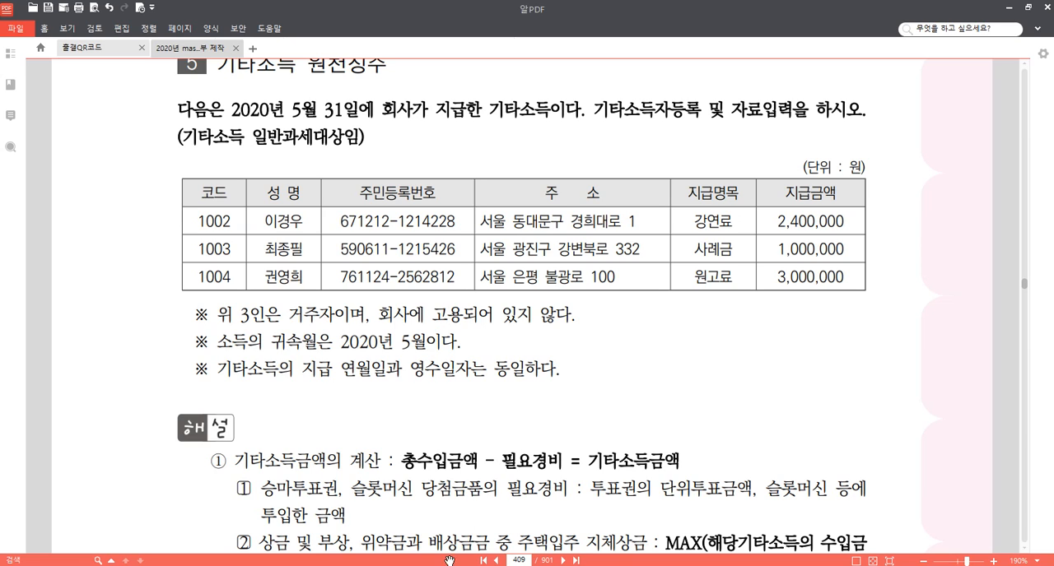
# Switch to KcLep and open 기타소득자등록 under 기타소득관리 for company 9103.
pyautogui.moveTo(414, 543)
pyautogui.click(391, 519)
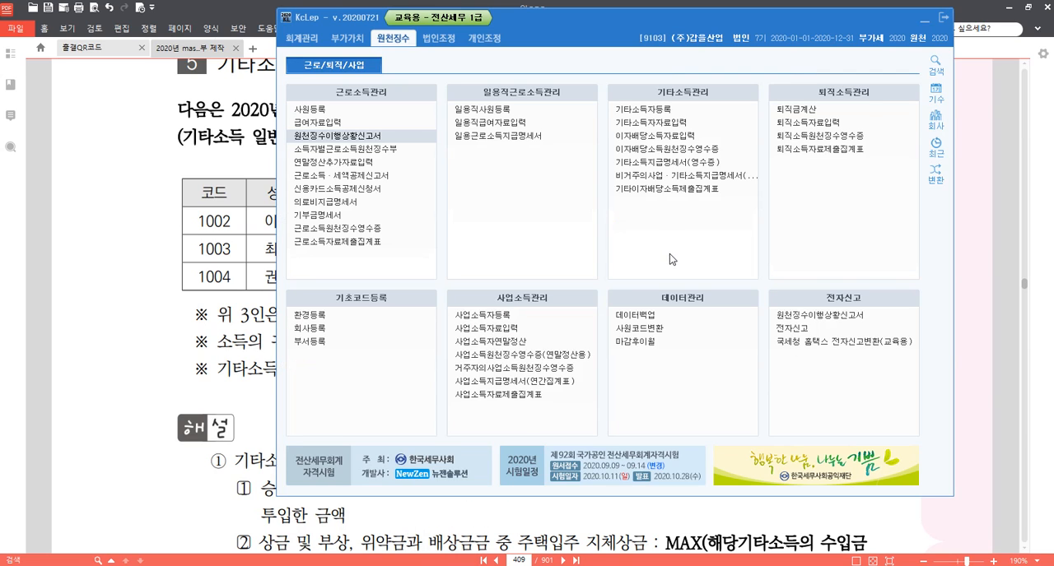
pyautogui.click(673, 110)
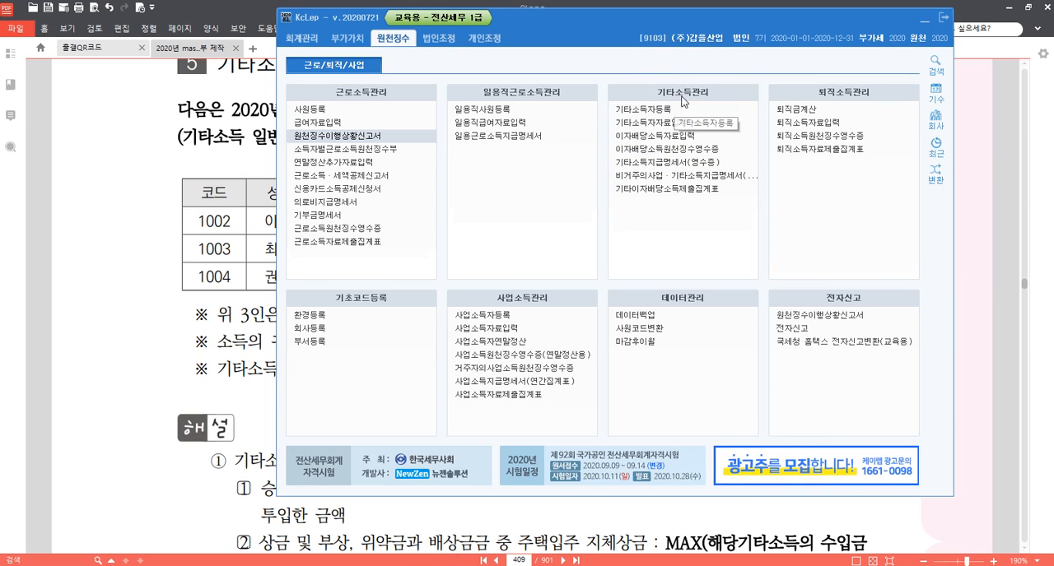
pyautogui.press('ctrl')
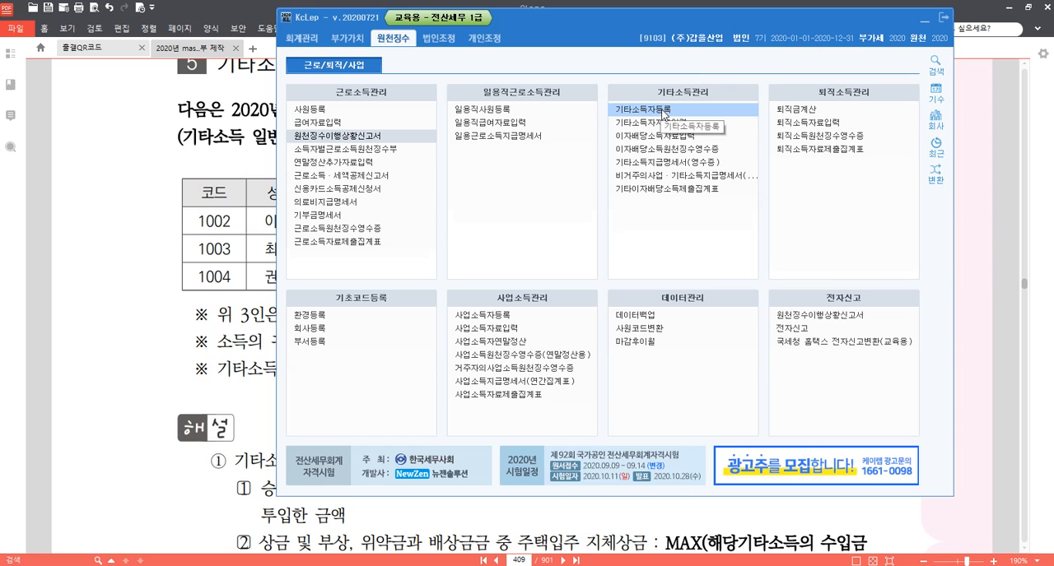
pyautogui.press('ctrl')
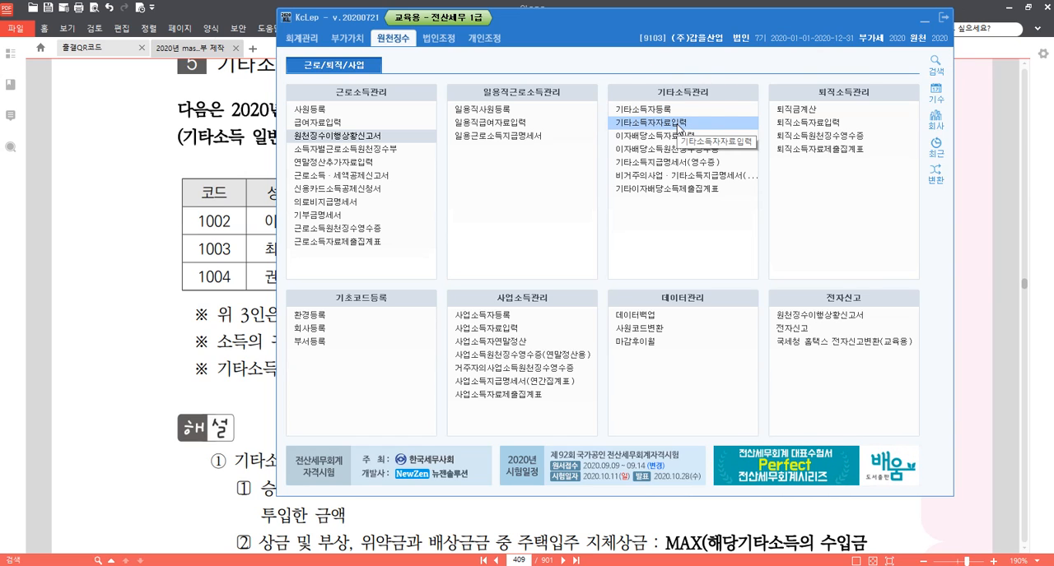
pyautogui.press('ctrl')
pyautogui.press('ctrl')
pyautogui.press('ctrl')
pyautogui.press('ctrl')
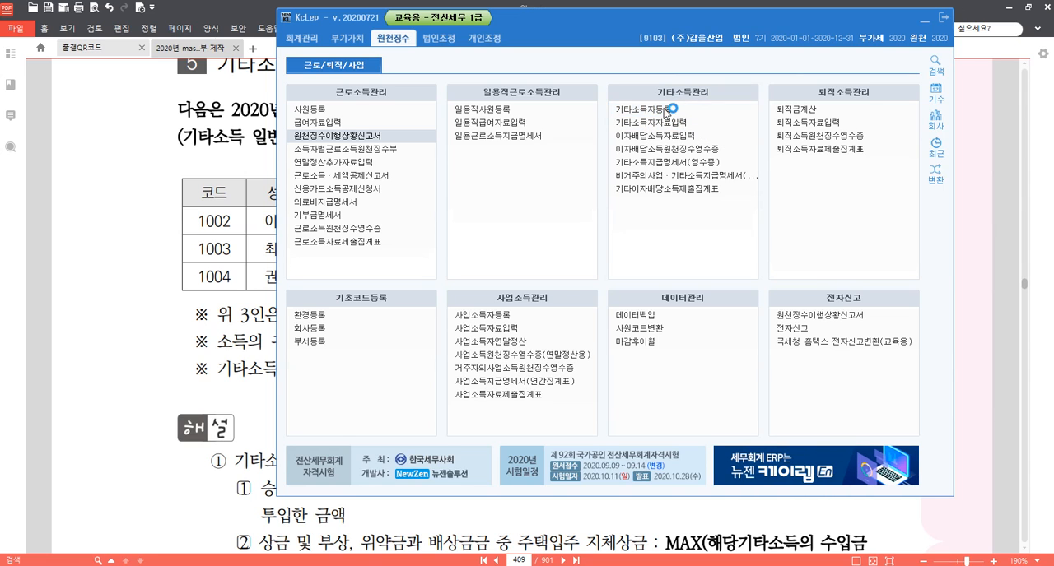
pyautogui.click(665, 113)
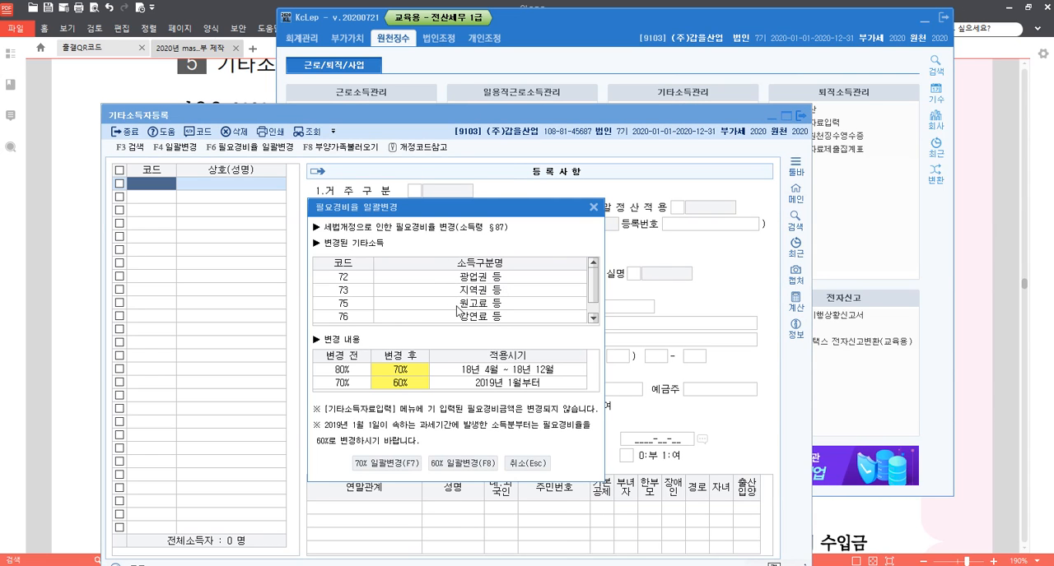
# Cancel the 필요경비율 일괄변경 notice without applying a rate change and move the registration window clear for entry.
pyautogui.moveTo(457, 215); pyautogui.dragTo(451, 118)
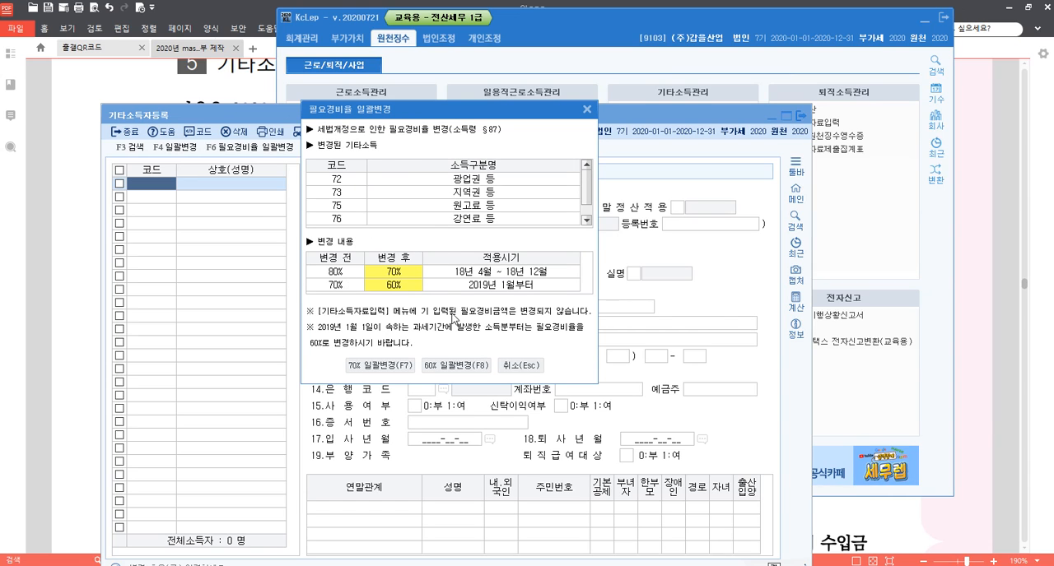
pyautogui.click(529, 366)
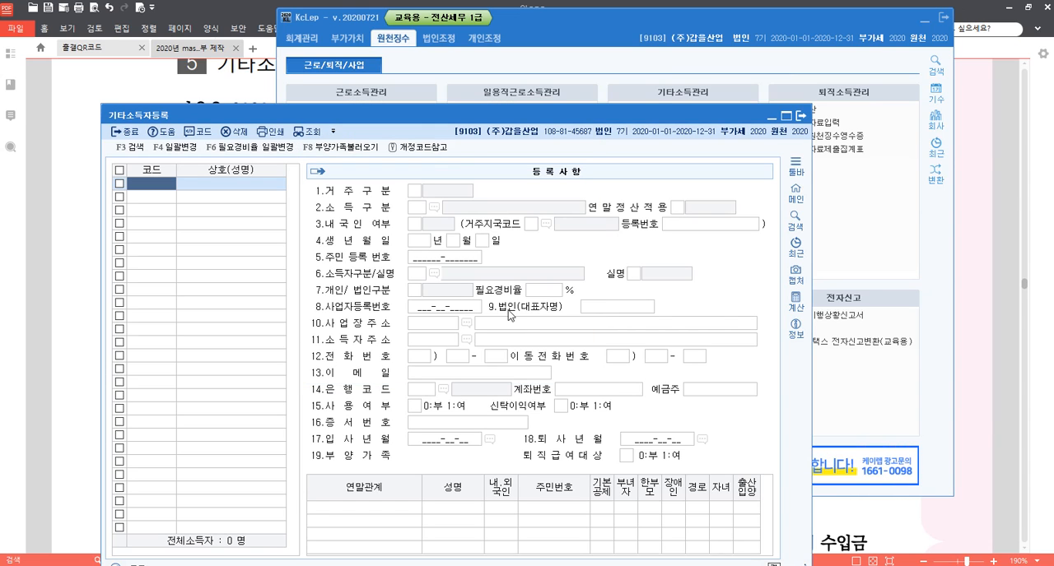
pyautogui.moveTo(449, 117); pyautogui.dragTo(503, 31)
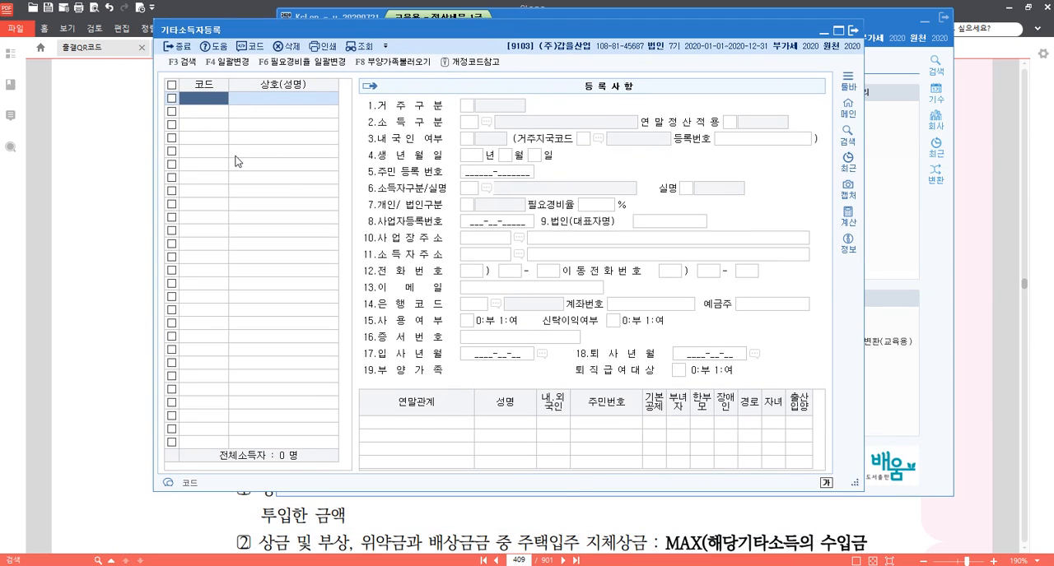
# Add recipient code 01002 with the first recipient's name from the question and set 거주구분 to 1.거주.
pyautogui.write('01002')
pyautogui.press('Return')
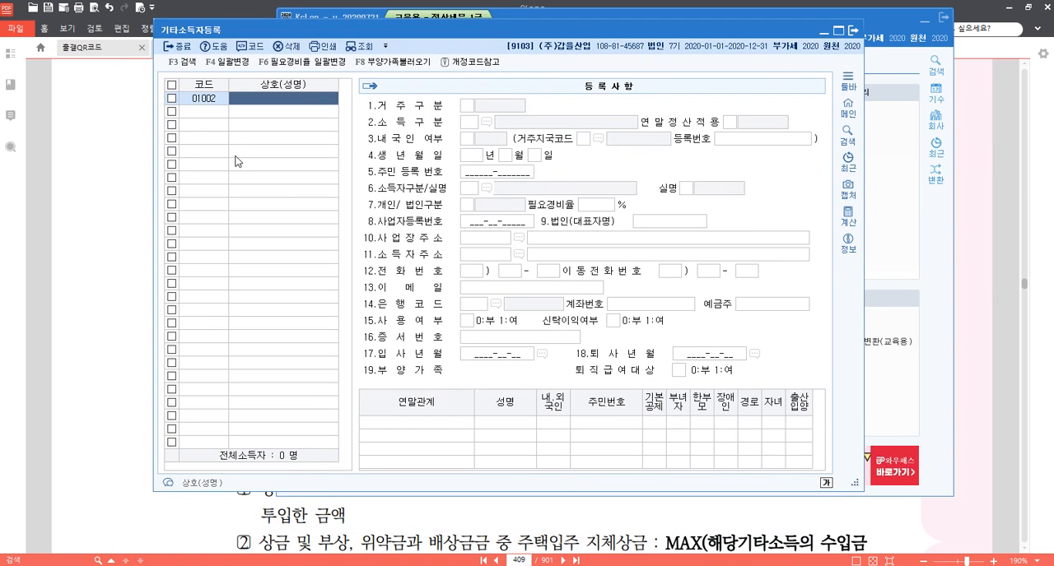
pyautogui.press('Return')
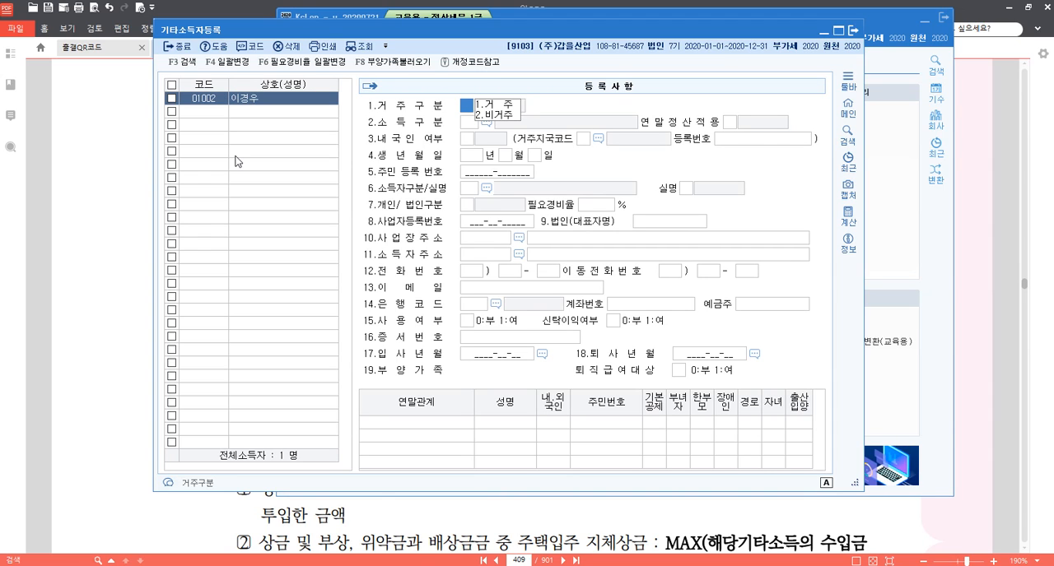
pyautogui.write('1')
pyautogui.press('Return')
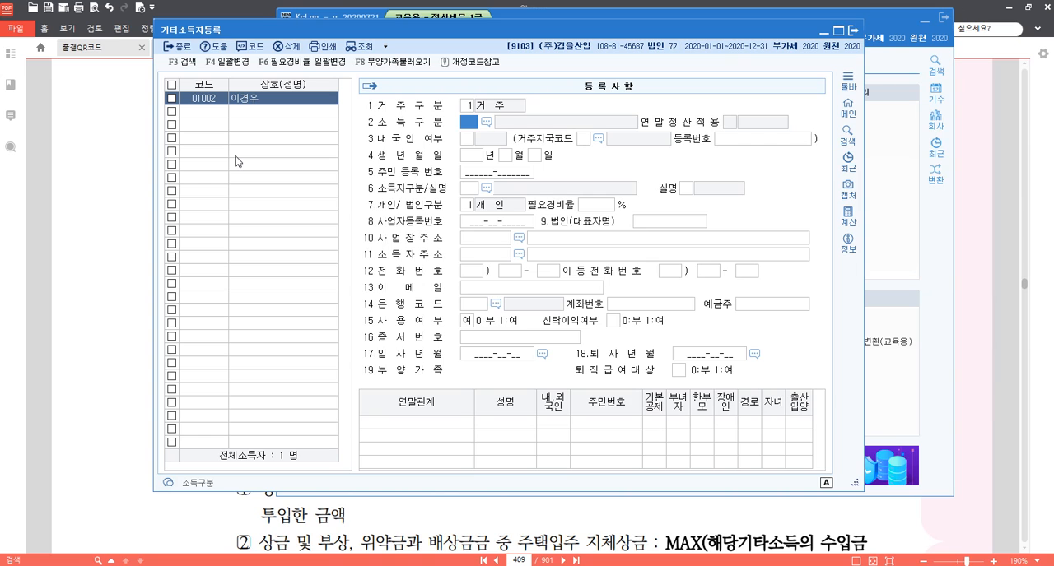
# Set the 소득구분 of recipient 01002 to 76 강연료 등 and 내국인 여부 to 1.내국인.
pyautogui.press('F2')
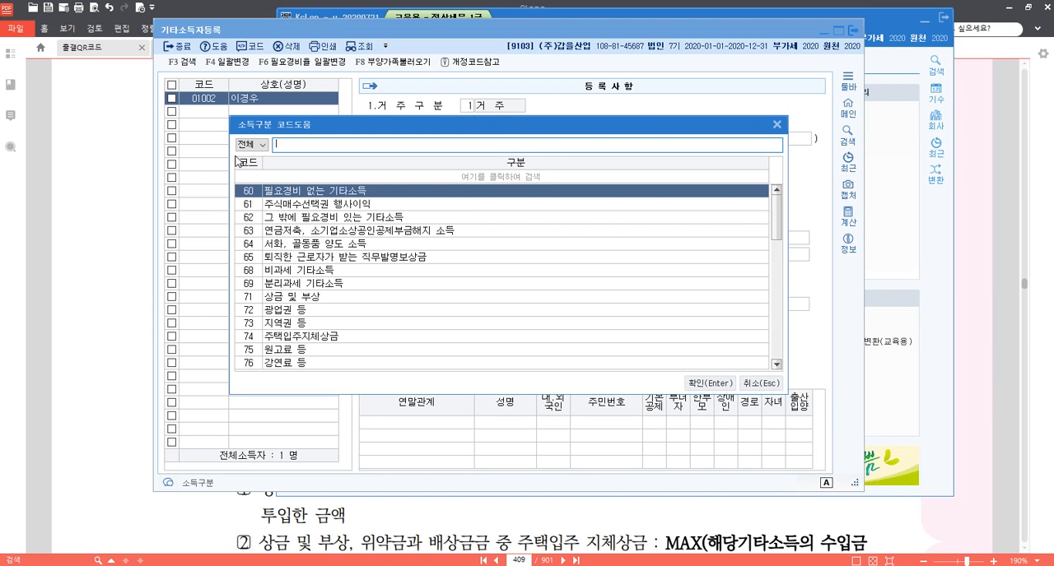
pyautogui.write('강여')
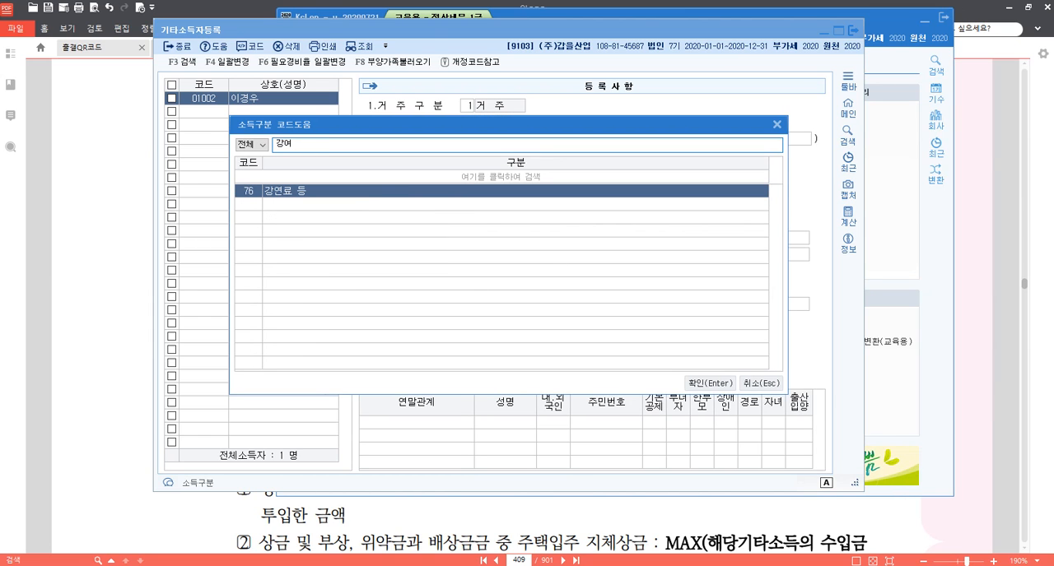
pyautogui.write('ㄴ')
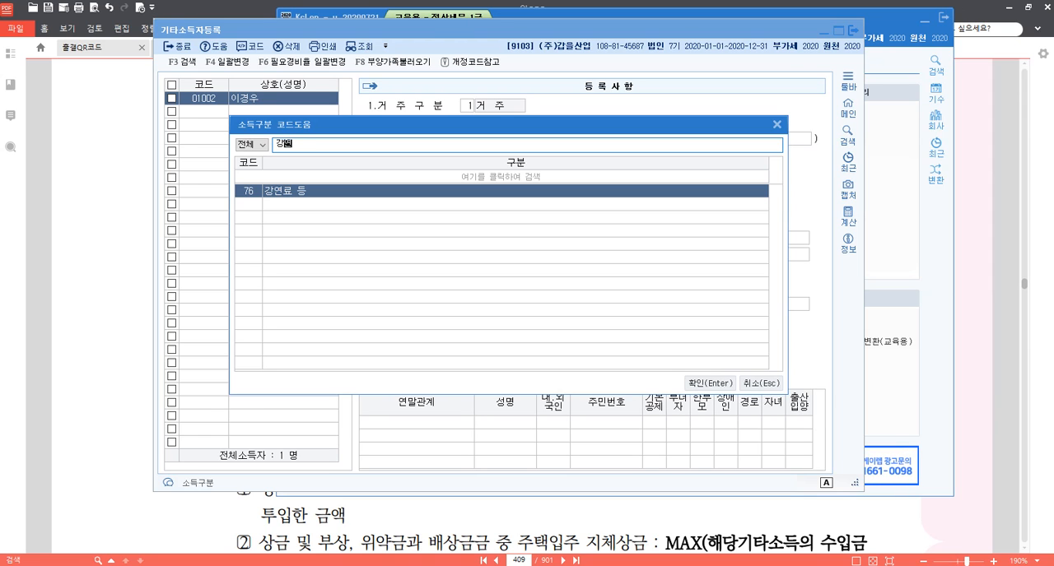
pyautogui.press('Return')
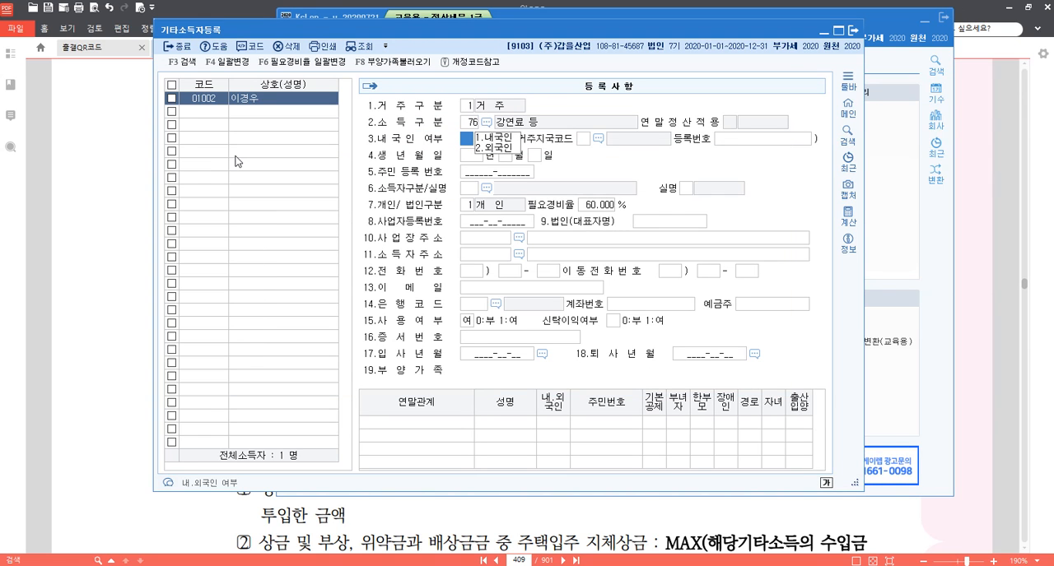
pyautogui.write('1')
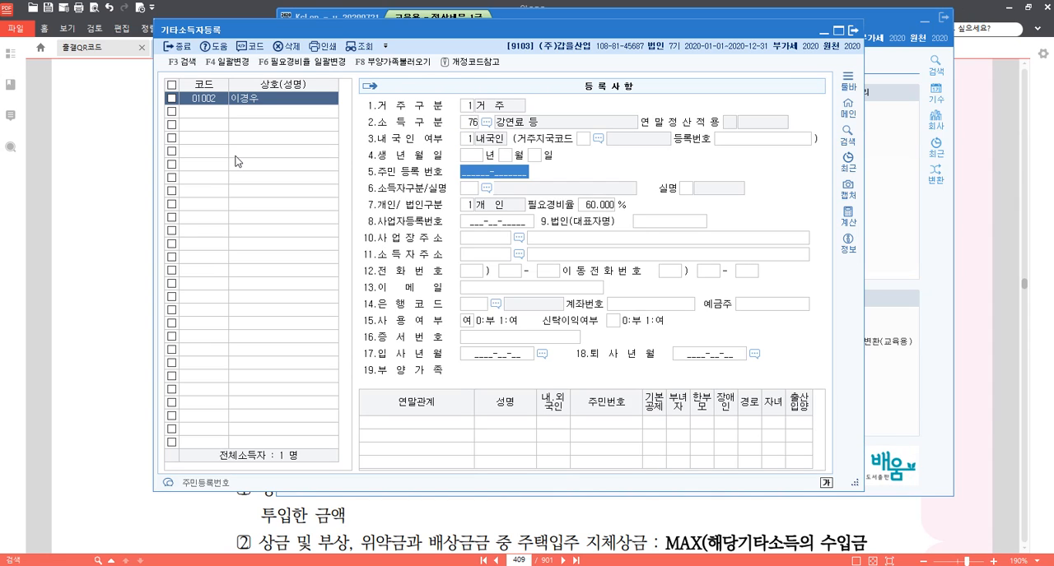
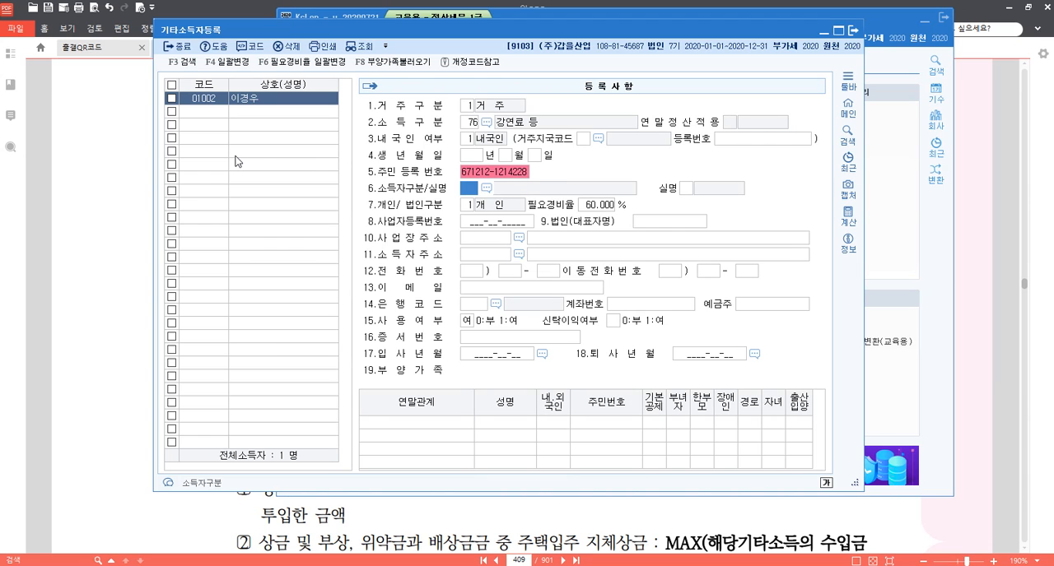
# Enter the 주민등록번호 of recipient 01002, set 소득자구분 to 111 내국인주민등록번호 and 실명 to 0, and accept 개인 with 60% 필요경비율.
pyautogui.press('F2')
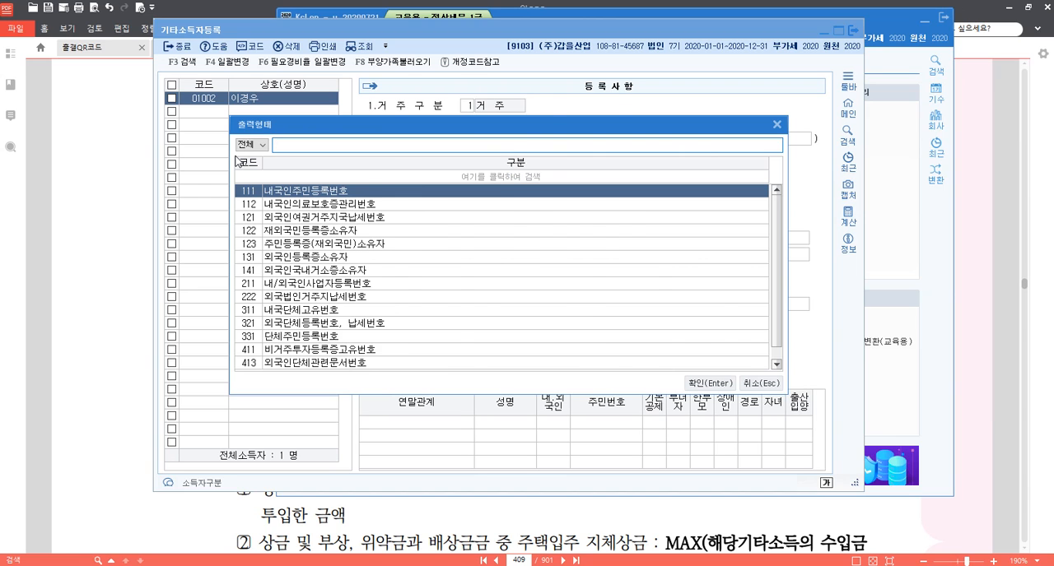
pyautogui.press('Return')
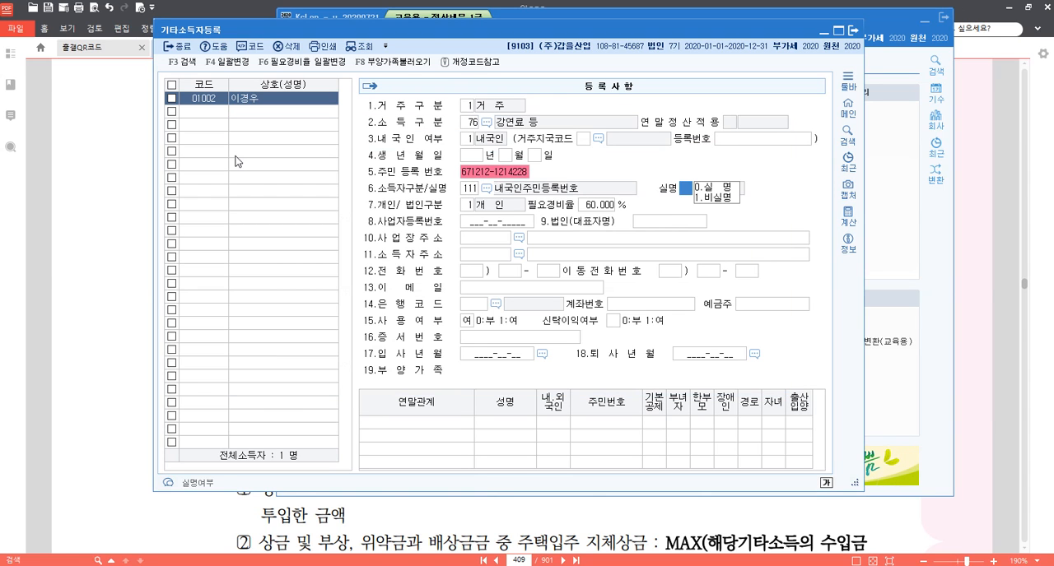
pyautogui.write('0')
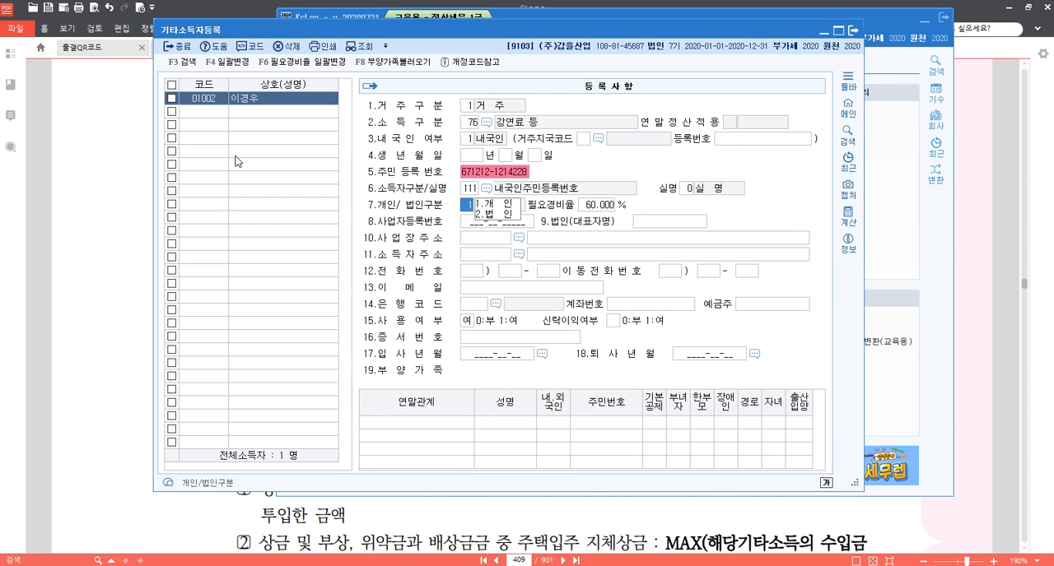
pyautogui.press('Return')
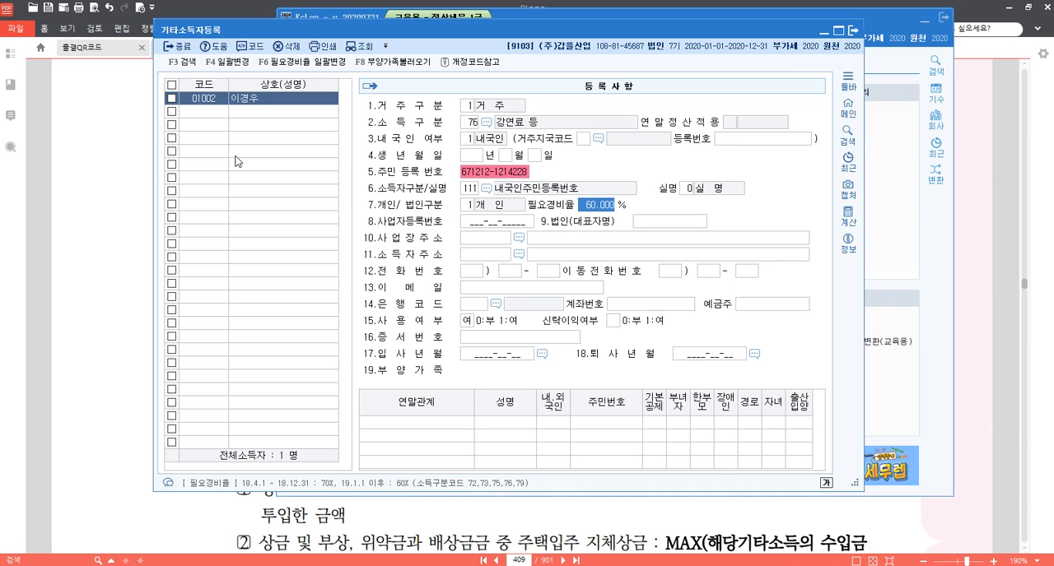
pyautogui.press('Return')
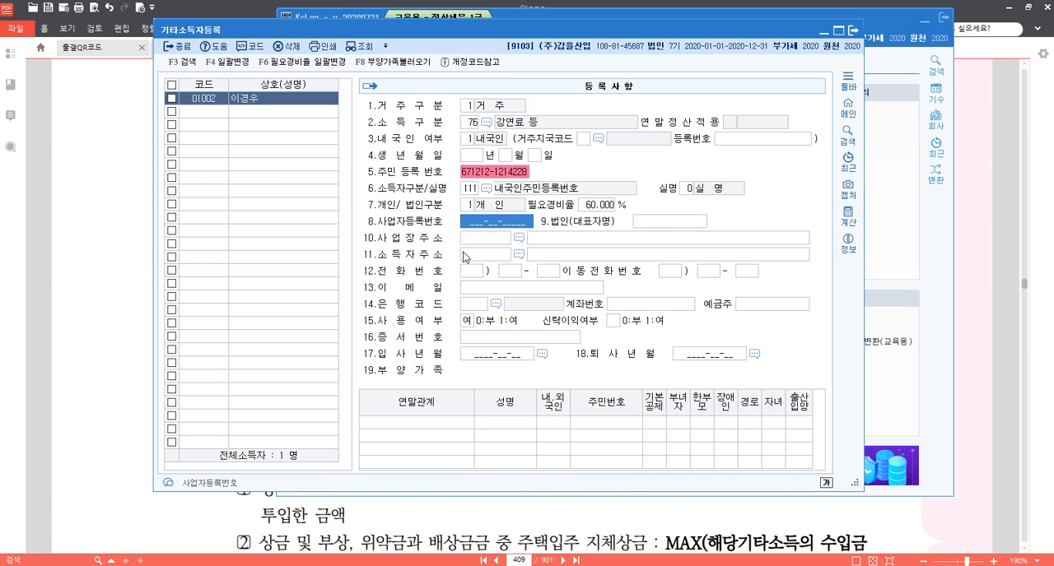
# Fill in the 소득자주소 of recipient 01002 by searching for the road address given in the question.
pyautogui.click(466, 257)
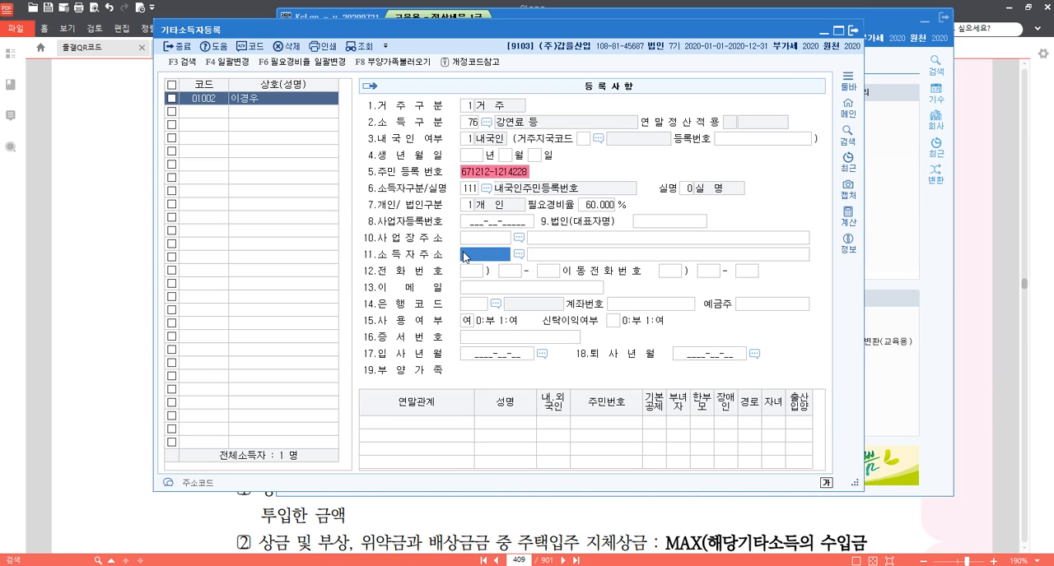
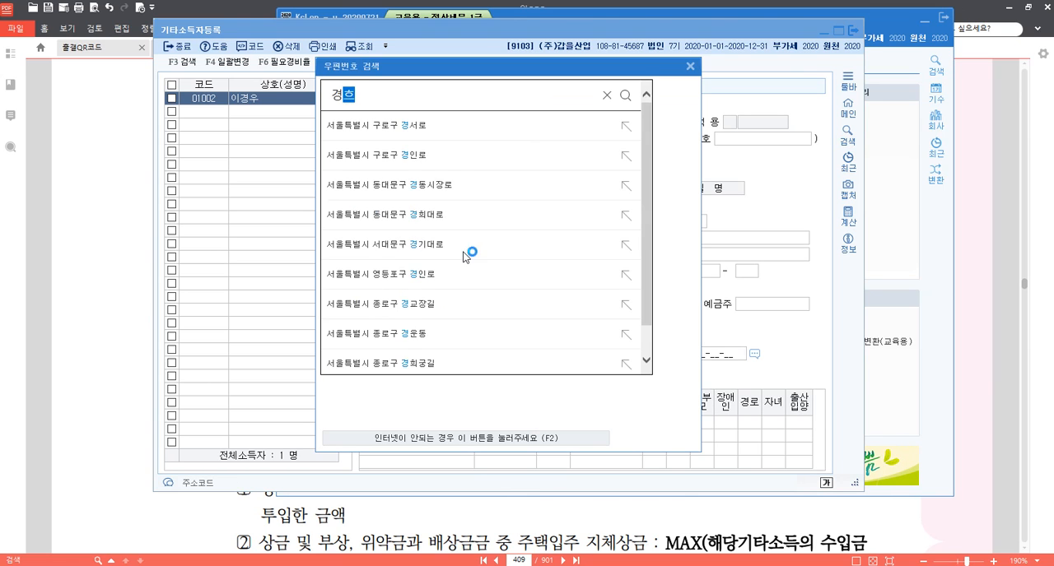
pyautogui.press('Return')
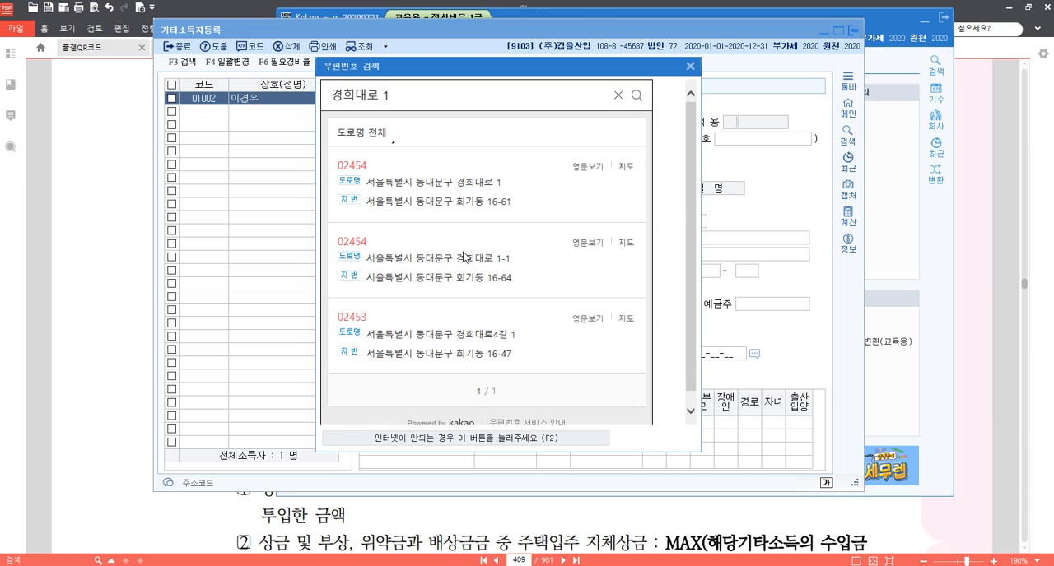
pyautogui.click(472, 184)
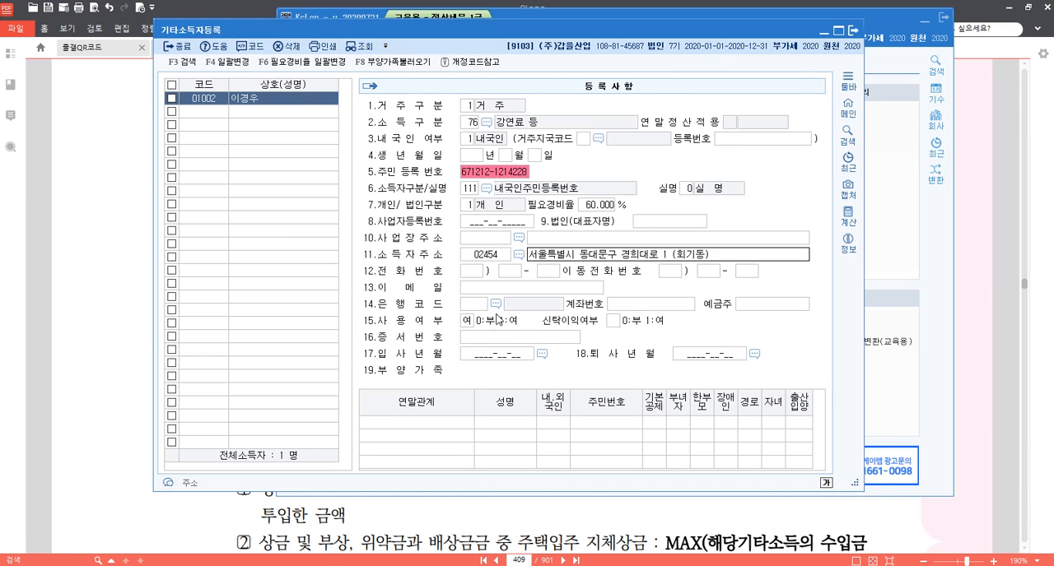
pyautogui.press('Return')
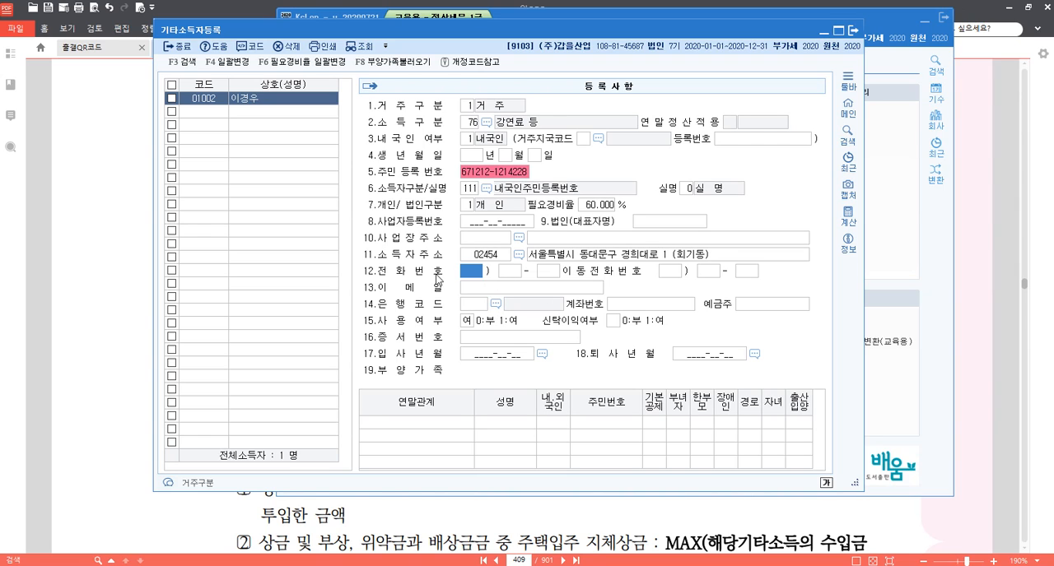
# Add recipient code 01003 with the second recipient's name from the question and set 거주구분 to 1.거주.
pyautogui.click(217, 111)
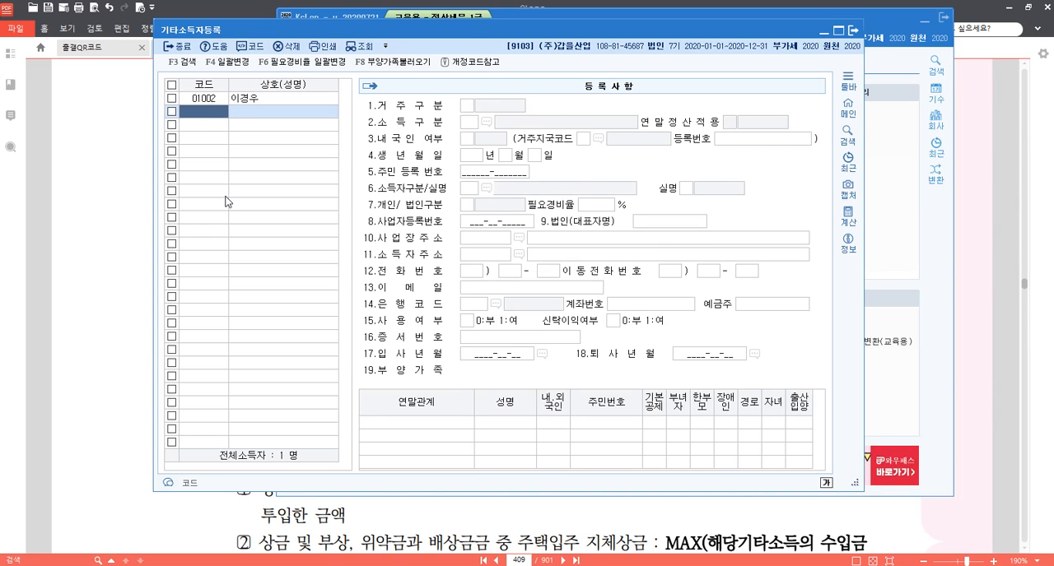
pyautogui.write('01003')
pyautogui.press('Return')
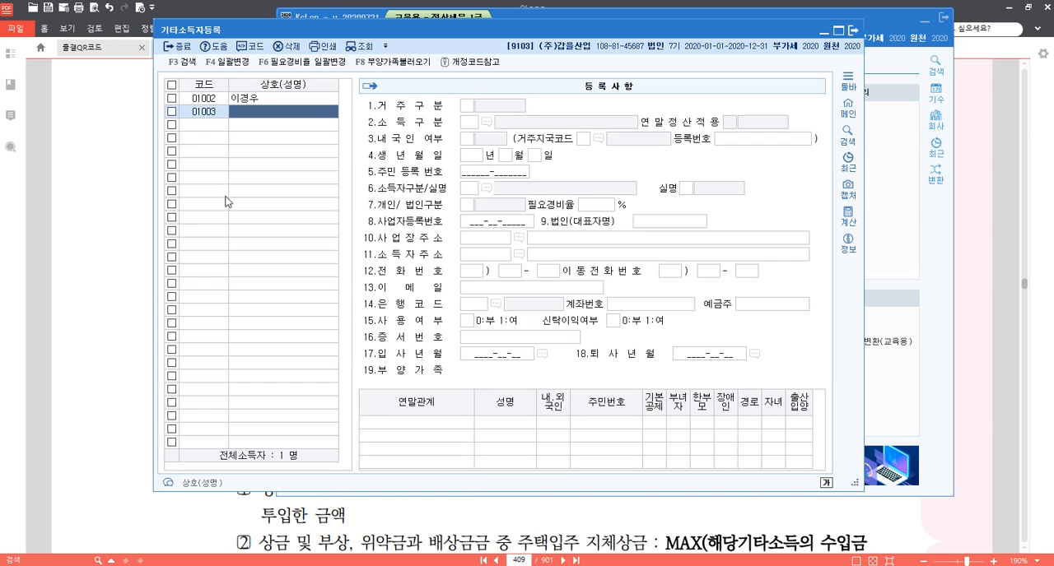
pyautogui.press('Return')
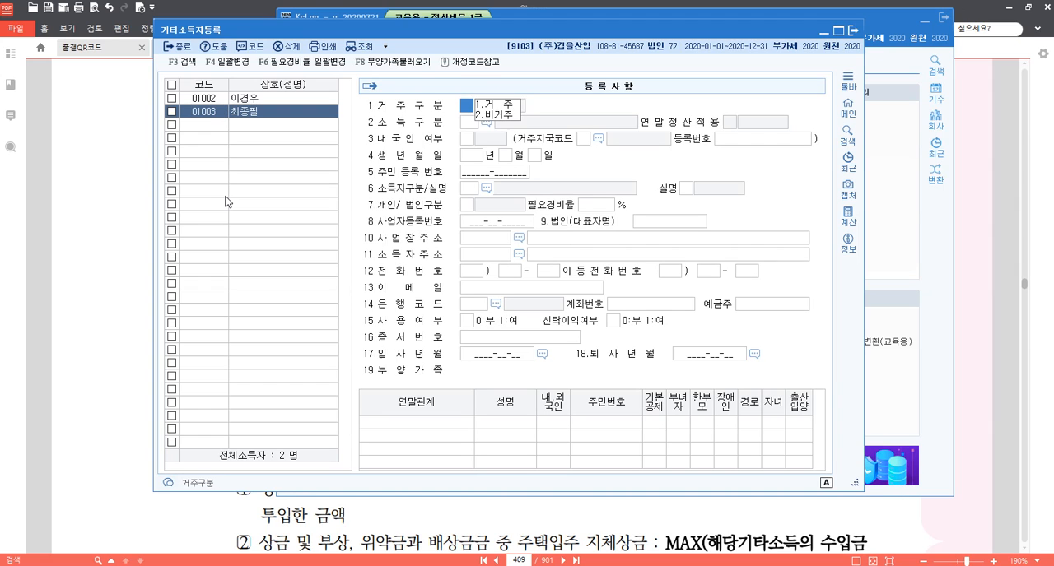
pyautogui.write('1')
pyautogui.press('Return')
# Set the 소득구분 of recipient 01003 to 78 사례금 and 내국인 여부 to 1.내국인.
pyautogui.press('F2')
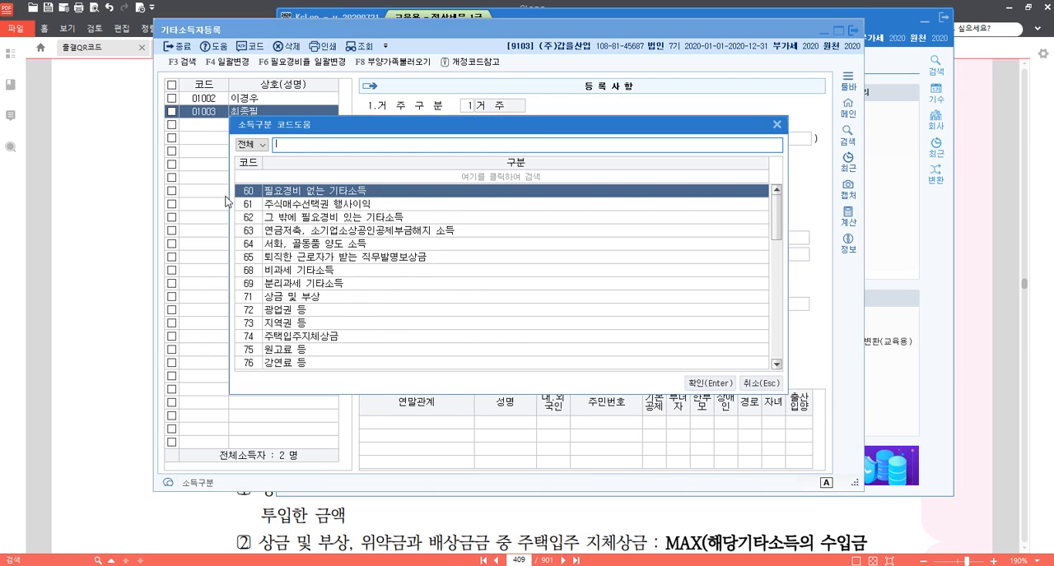
pyautogui.write('사례')
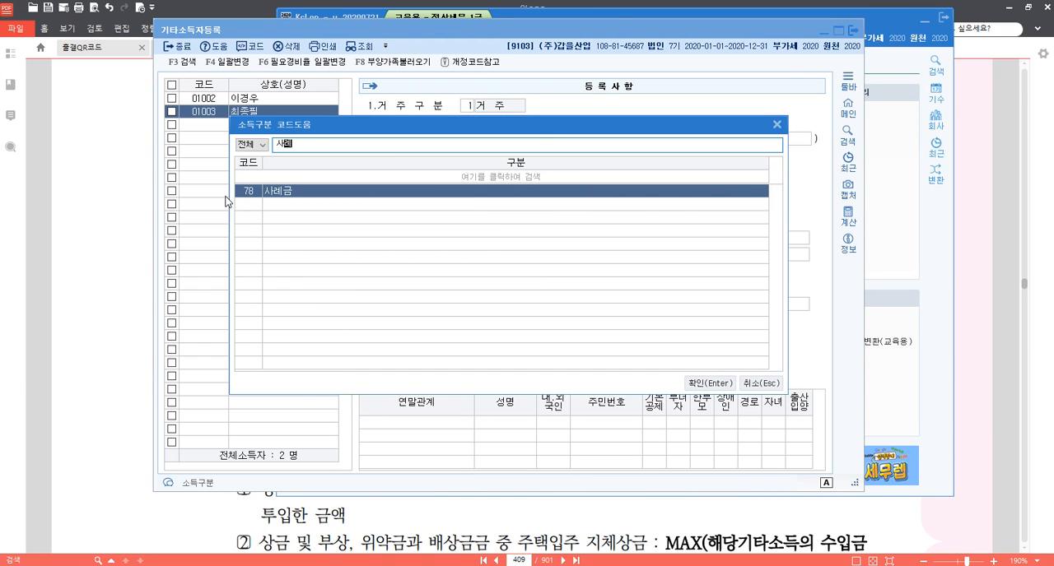
pyautogui.press('BackSpace')
pyautogui.press('BackSpace')
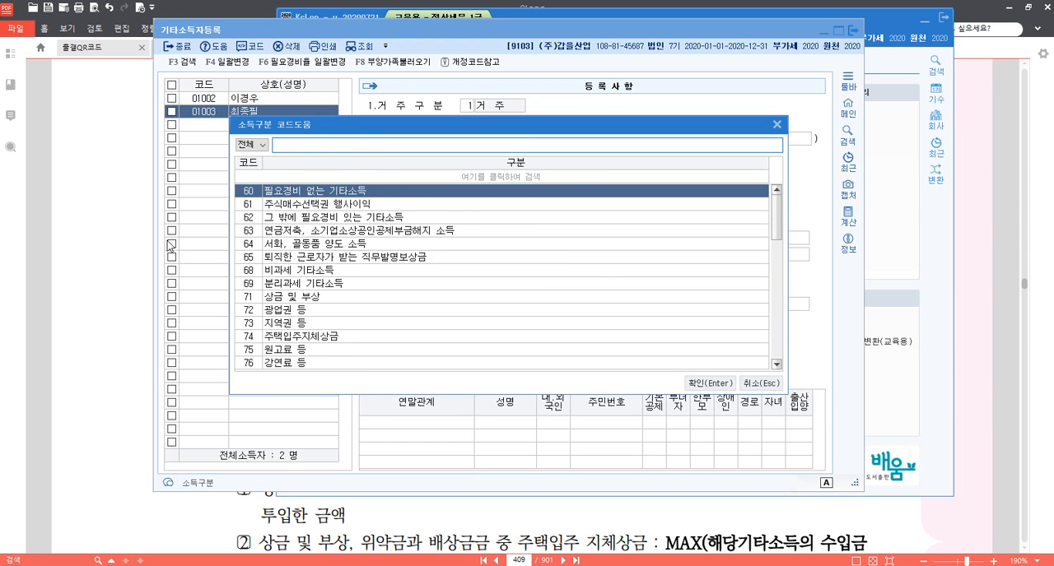
pyautogui.write('사례')
pyautogui.press('Return')
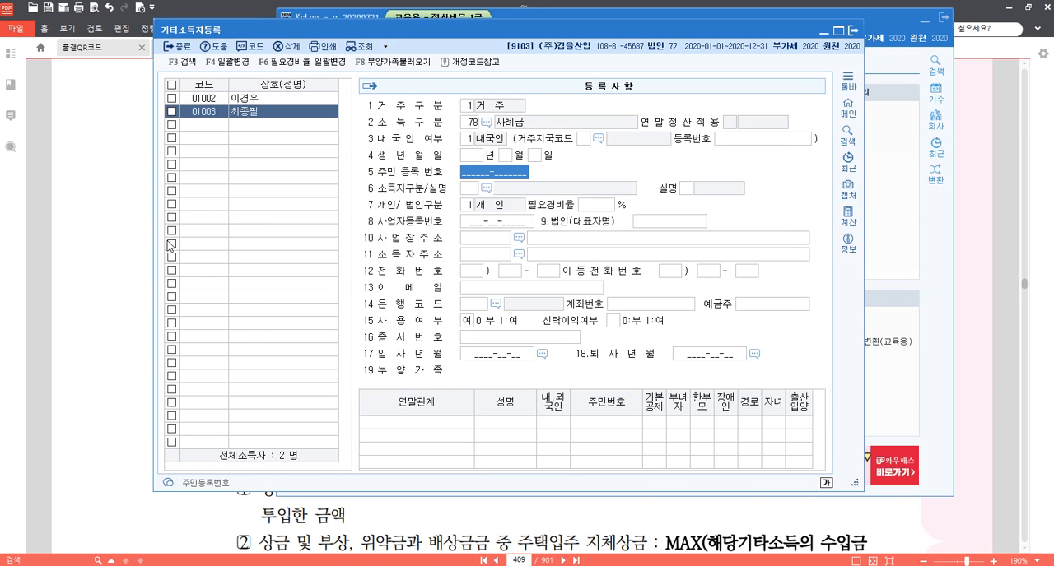
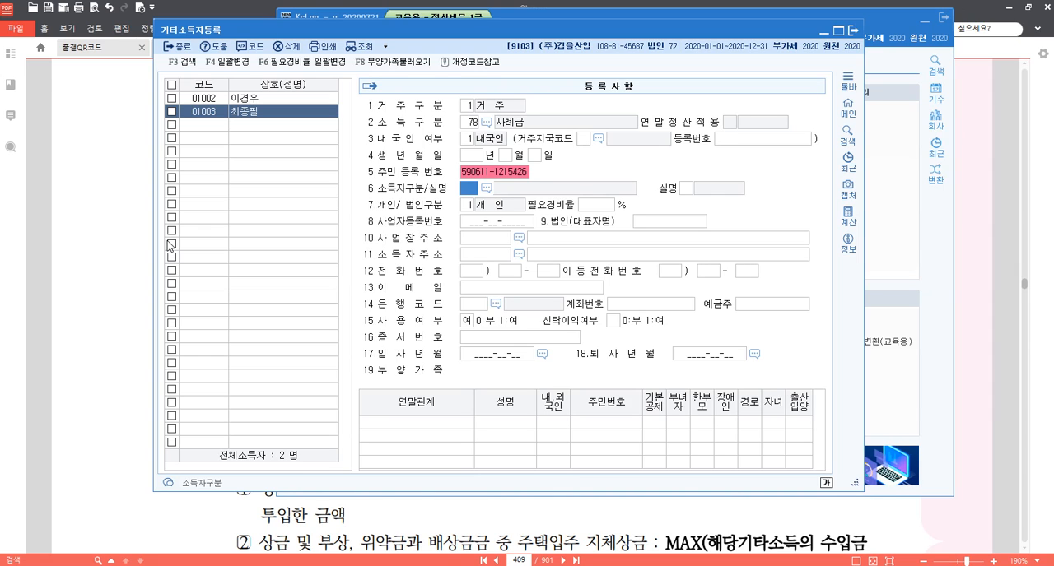
# Enter the 주민등록번호 of recipient 01003, set 소득자구분 to 111 내국인주민등록번호 and 실명 to 0, and accept 개인 with 필요경비율 left blank.
pyautogui.write('111')
pyautogui.write('0')
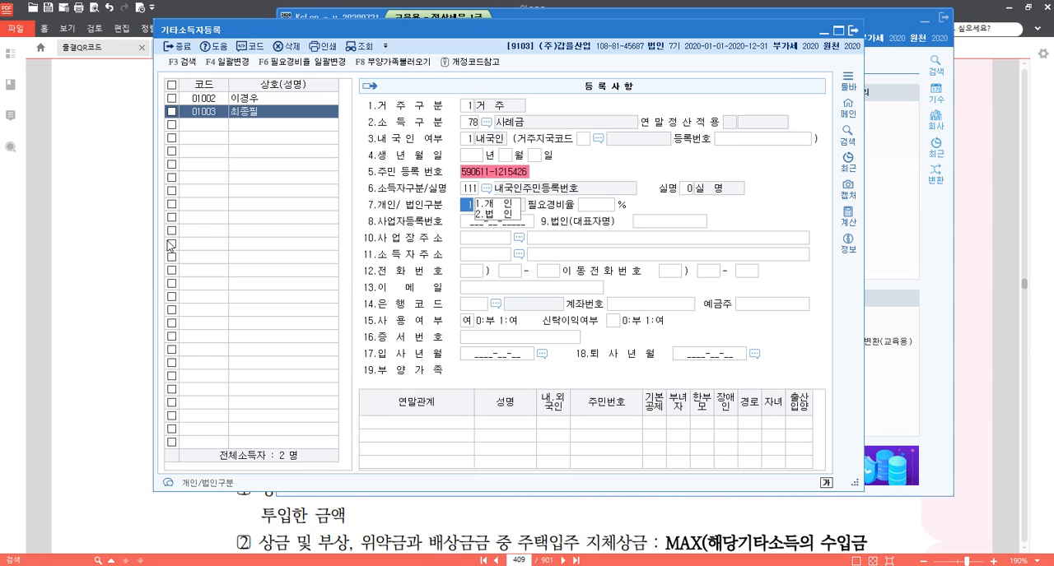
pyautogui.press('Return')
pyautogui.press('Return')
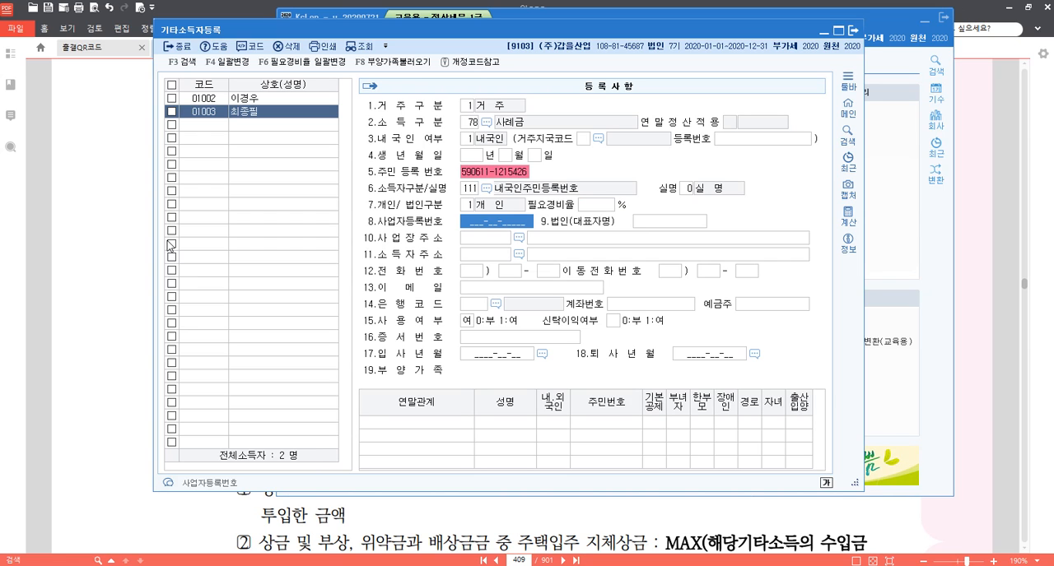
# Fill in the 소득자주소 of recipient 01003 by searching for that recipient's road address and choosing the matching result.
pyautogui.press('Return')
pyautogui.press('Return')
pyautogui.press('Return')
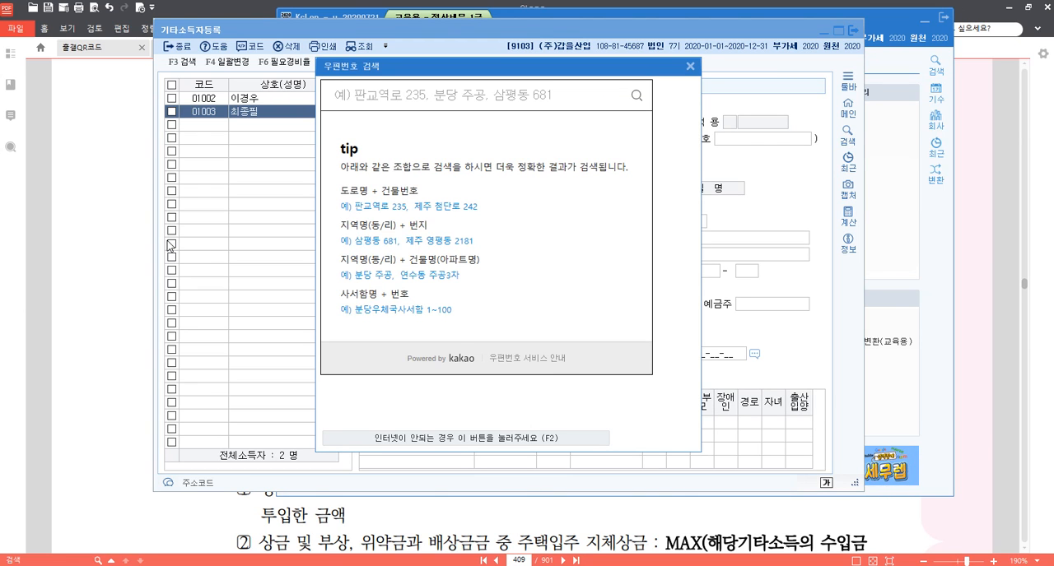
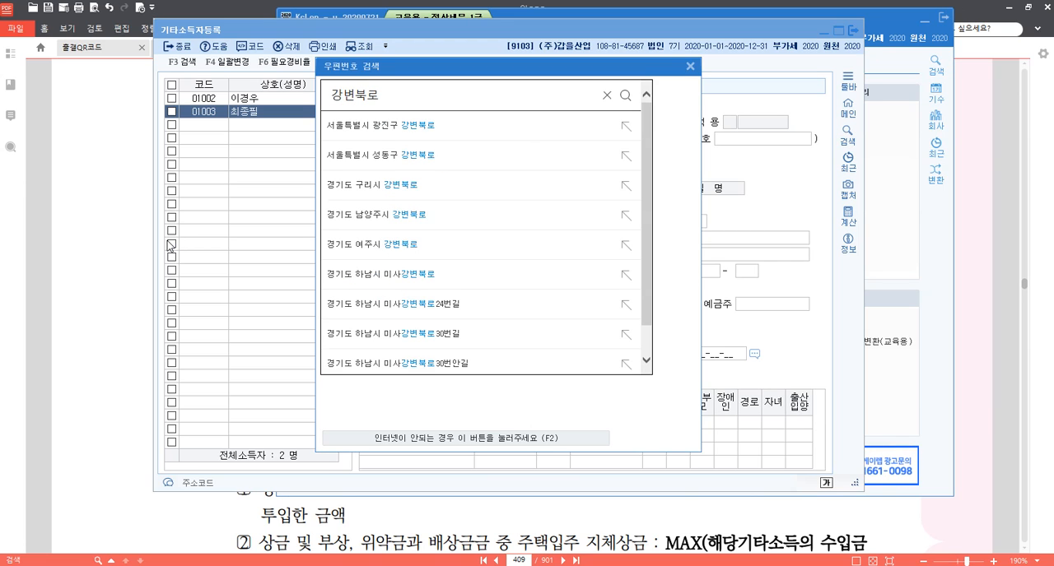
pyautogui.press('Return')
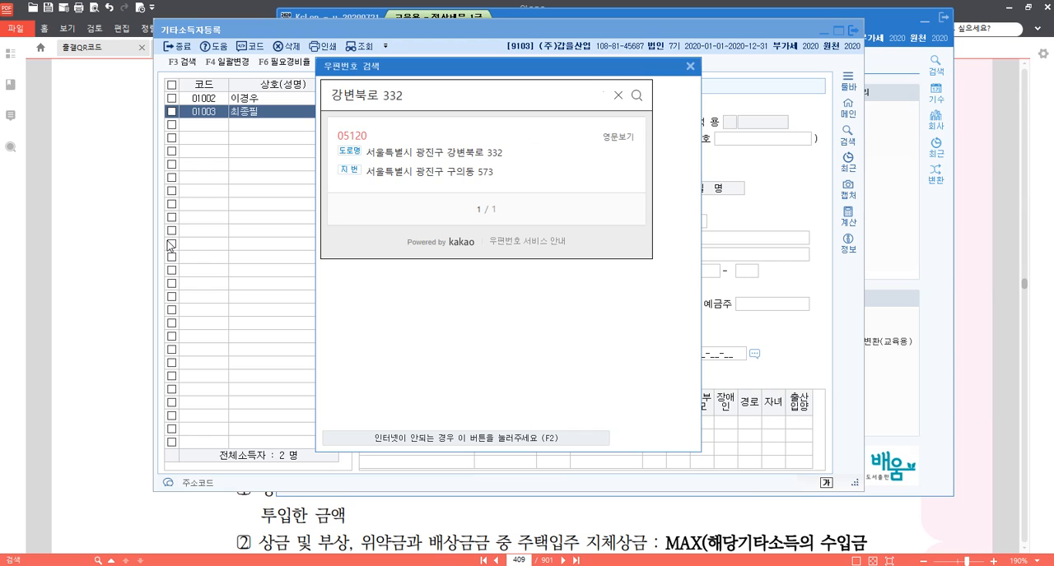
pyautogui.click(458, 154)
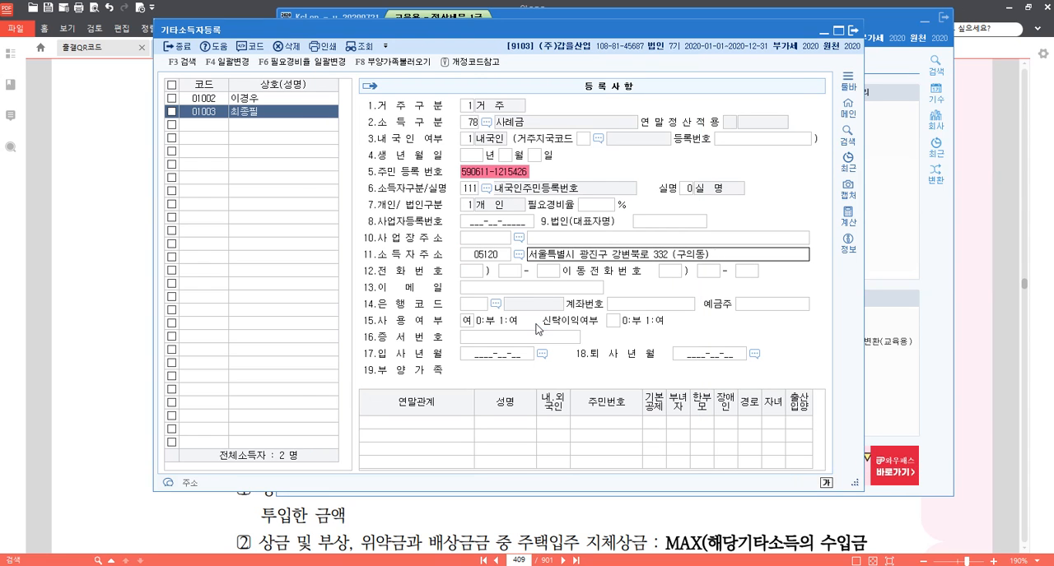
pyautogui.press('Return')
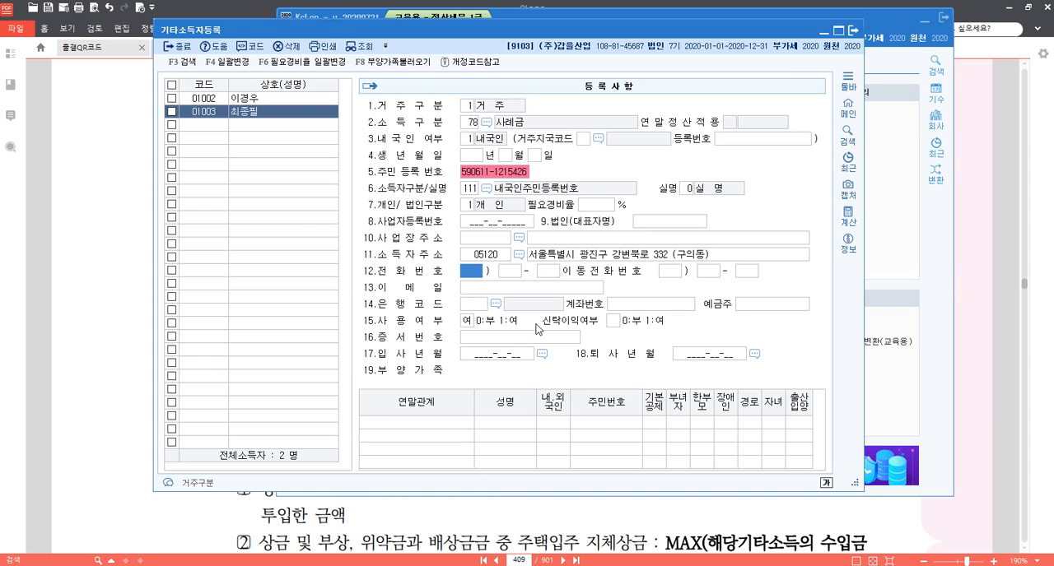
# Add recipient code 01004 with the third recipient's name from the question and set 거주구분 to 1.거주.
pyautogui.click(217, 130)
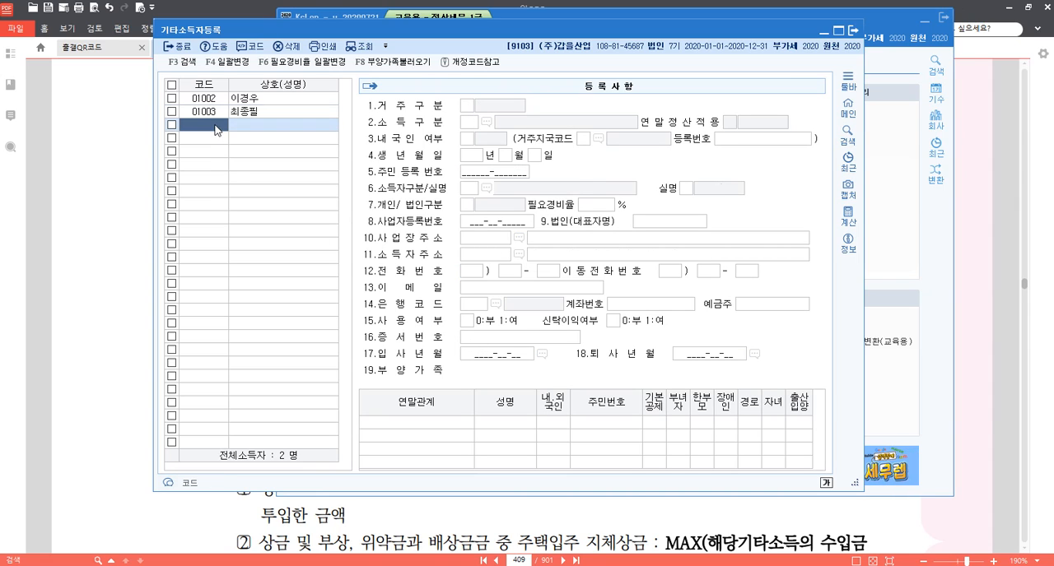
pyautogui.write('01004')
pyautogui.press('Return')
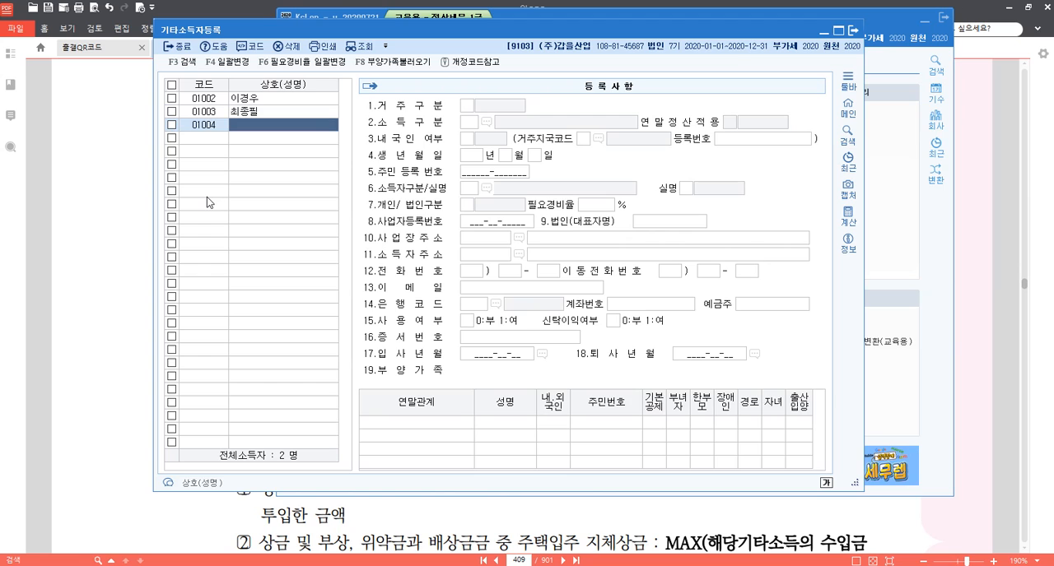
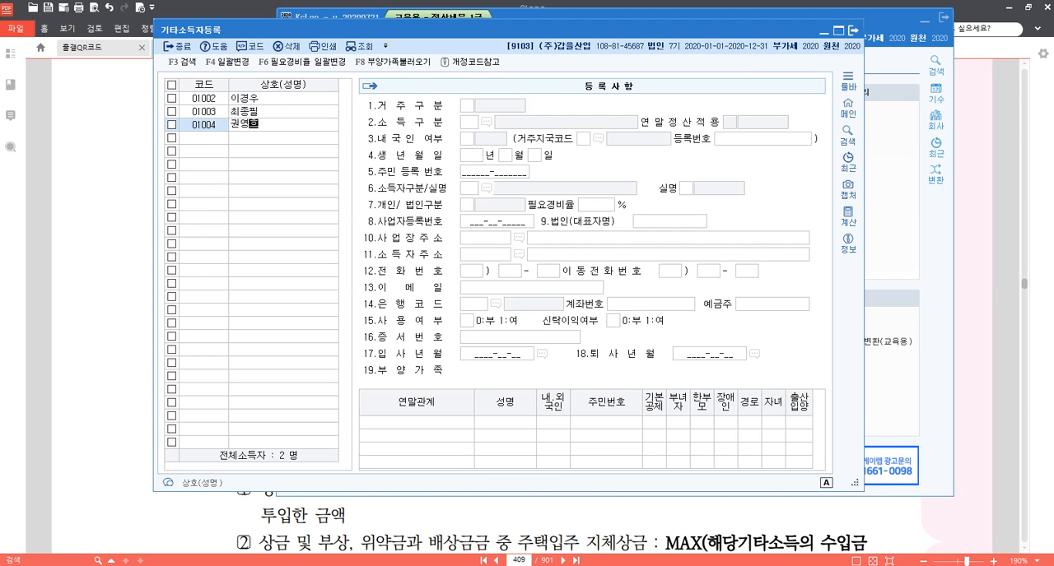
pyautogui.press('Return')
pyautogui.write('1')
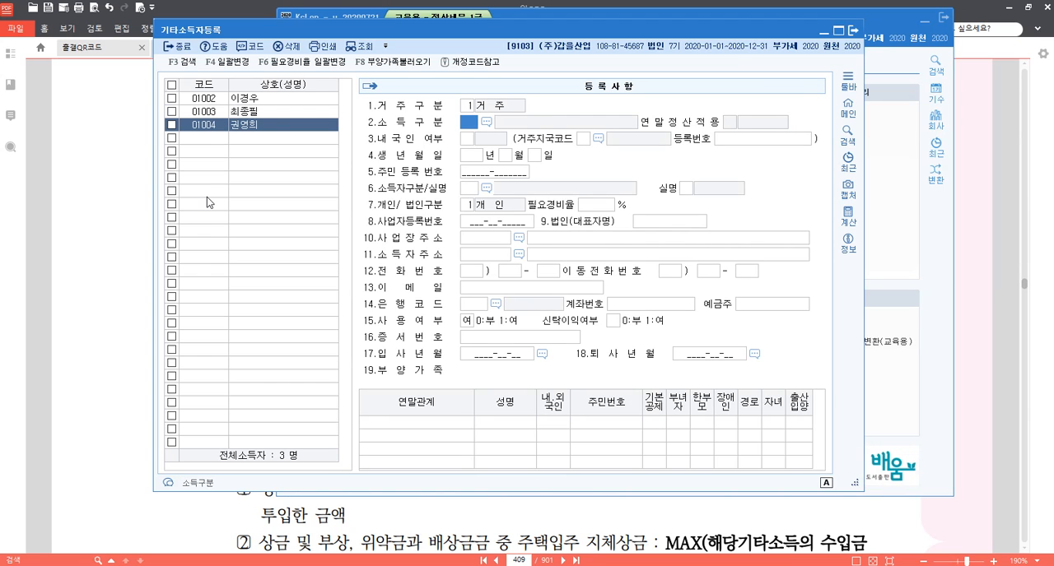
# Set the 소득구분 of recipient 01004 to 75 원고료 등 and 내국인 여부 to 1.내국인.
pyautogui.press('F2')
pyautogui.write('원')
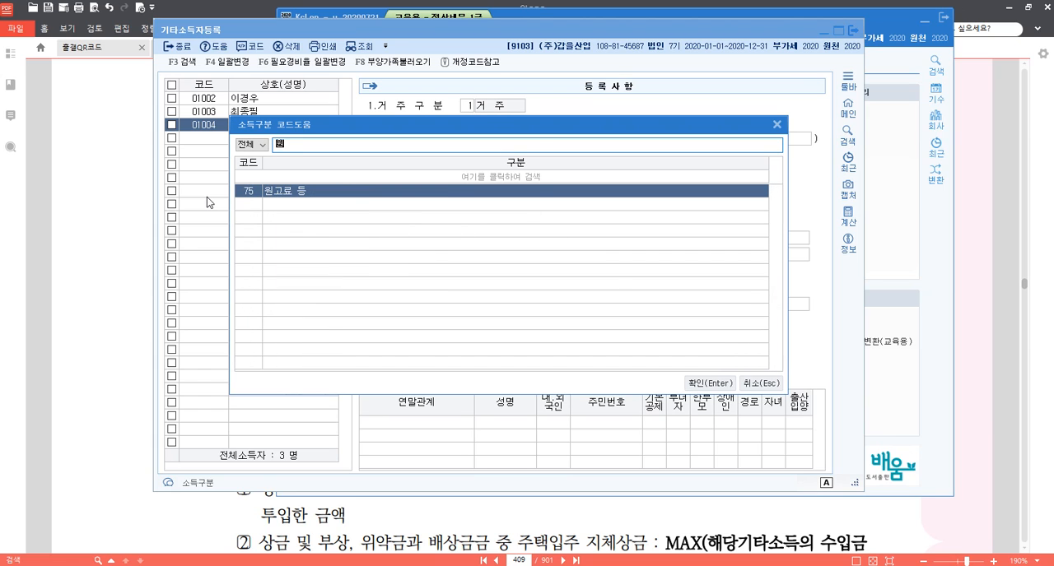
pyautogui.press('Return')
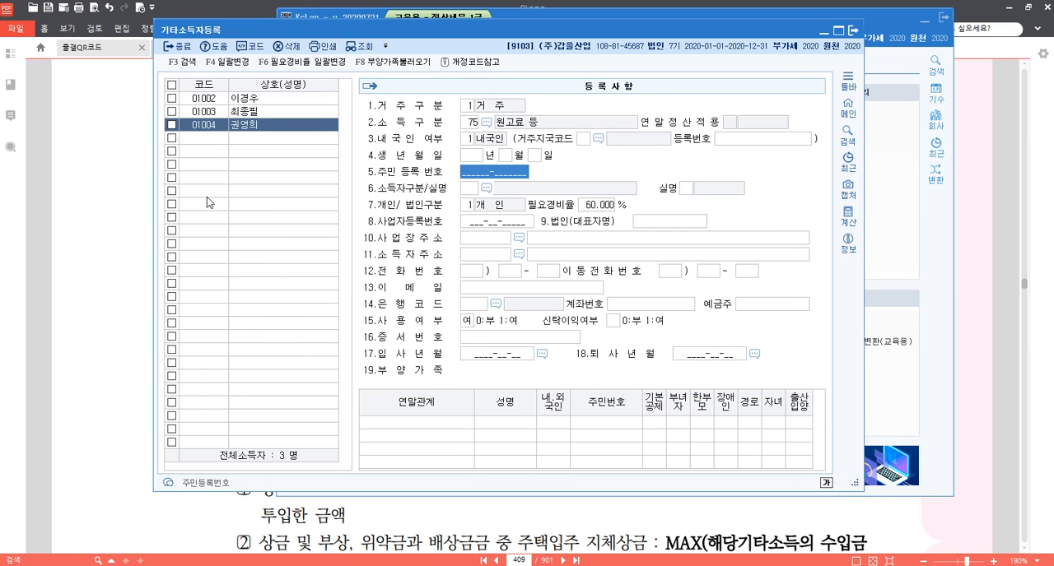
# Enter the 주민등록번호 of recipient 01004, set 소득자구분 to 111 내국인주민등록번호 and 실명 to 0, and accept 개인 with 60% 필요경비율.
pyautogui.write('76')
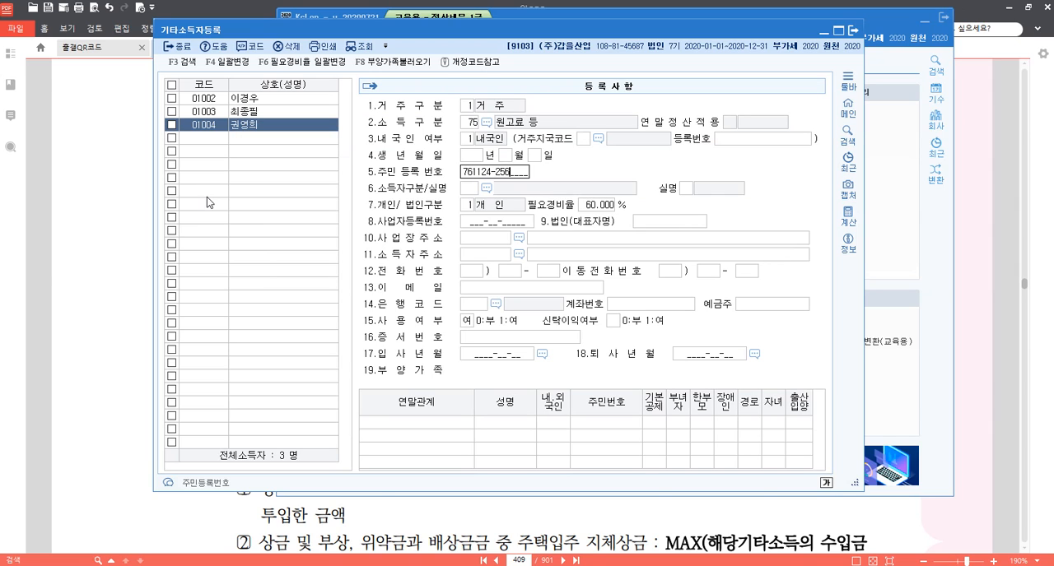
pyautogui.write('112')
pyautogui.press('Return')
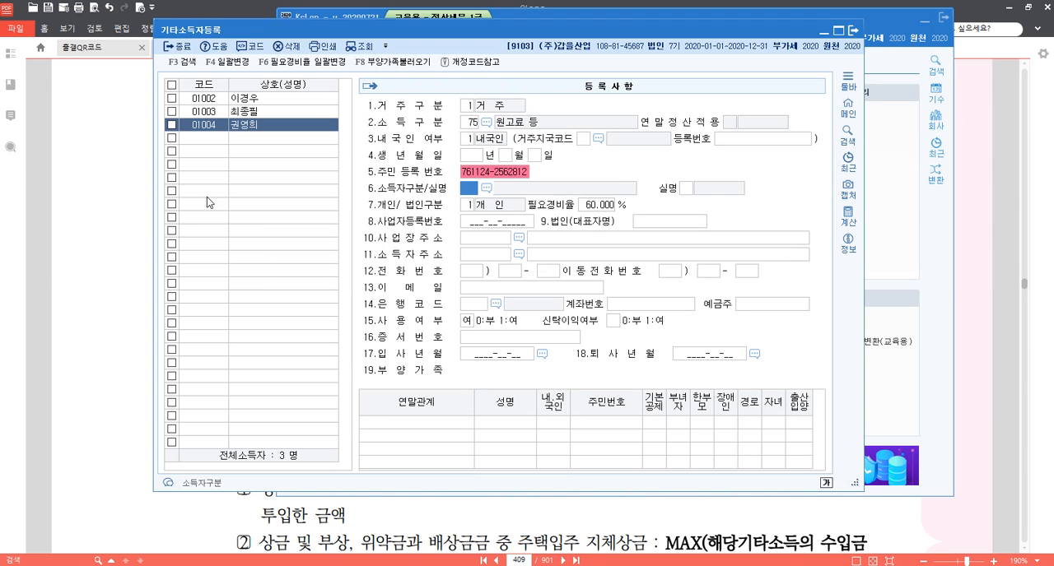
pyautogui.write('111')
pyautogui.press('Return')
pyautogui.press('Return')
pyautogui.press('Return')
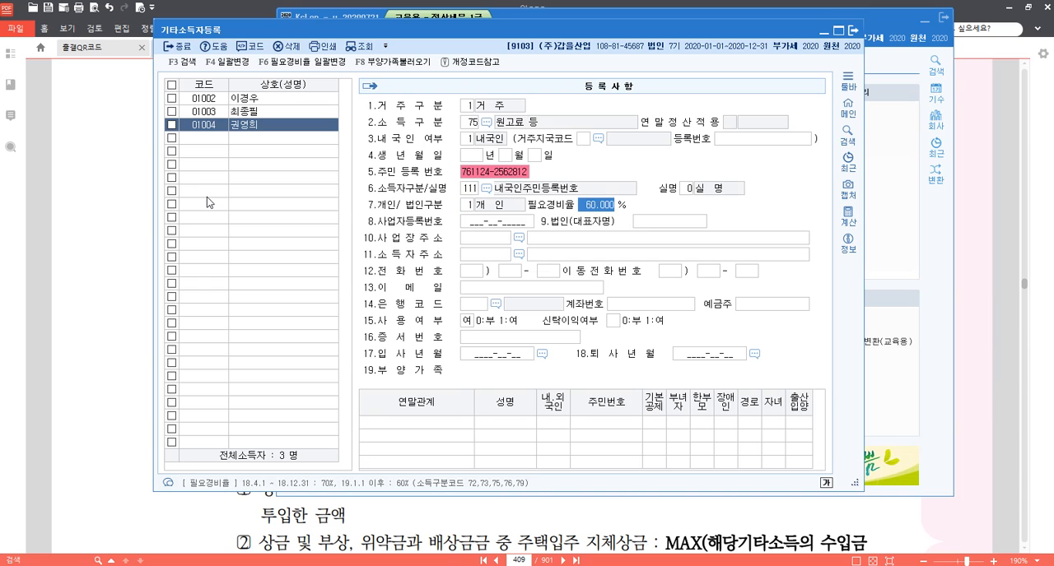
pyautogui.press('Return')
pyautogui.press('Return')
pyautogui.press('Return')
pyautogui.press('Return')
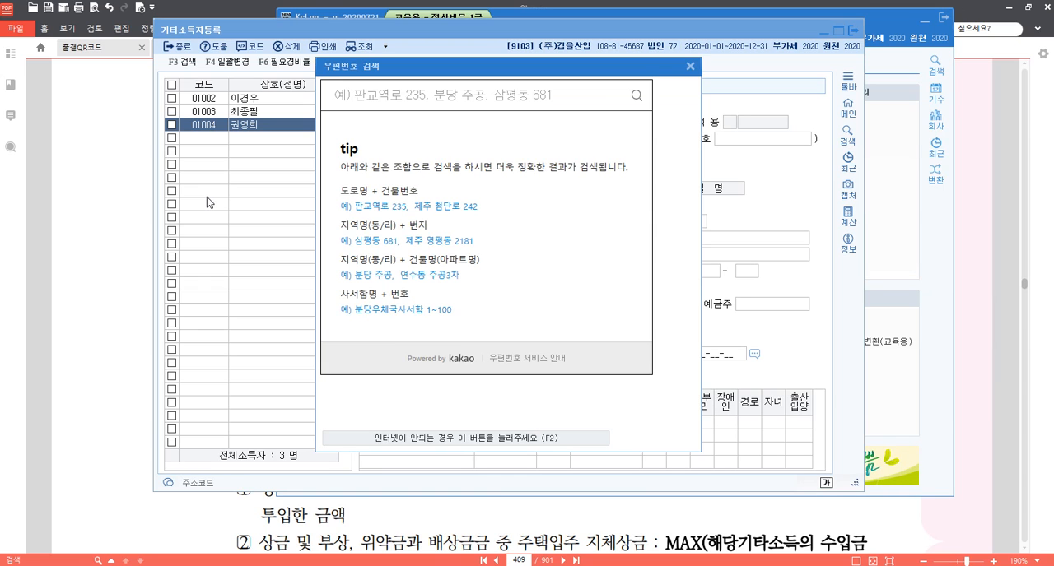
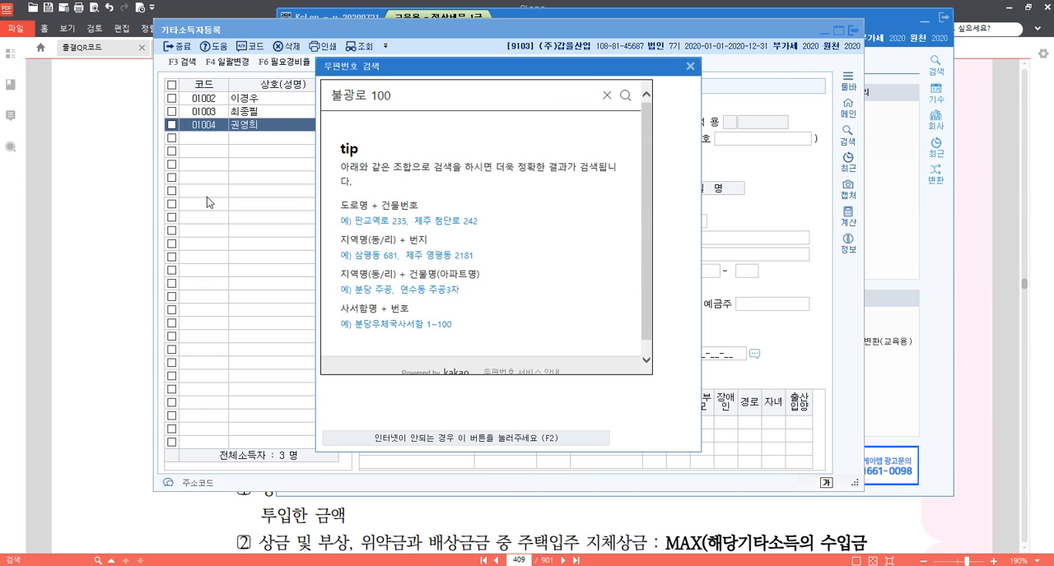
# Fill in the 소득자주소 of recipient 01004 by searching for that recipient's road address and choosing the matching result.
pyautogui.press('Return')
pyautogui.click(420, 155)
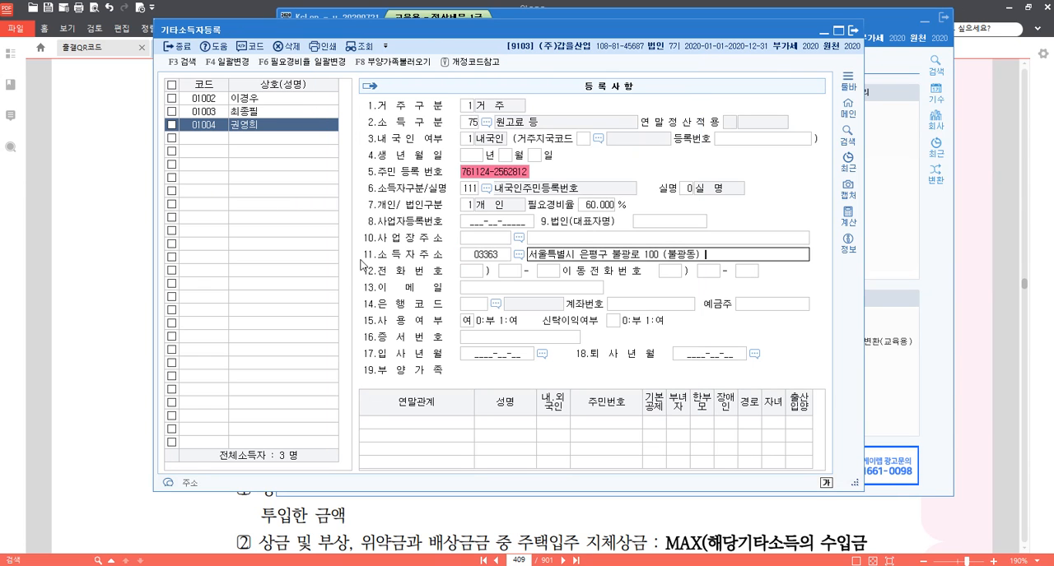
pyautogui.press('Return')
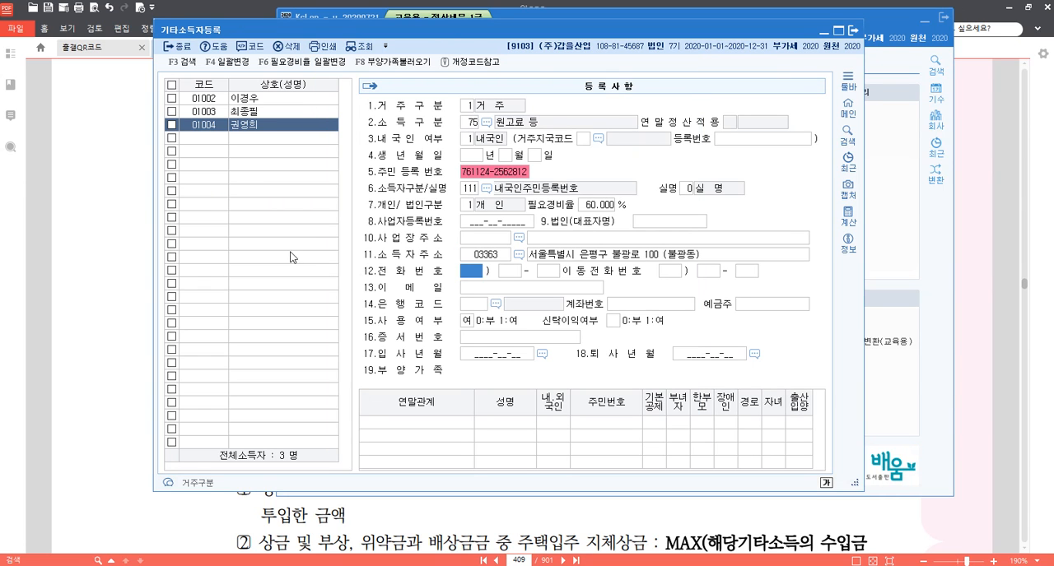
# Review the registered details of recipients 01002, 01003 and 01004 one after another.
pyautogui.click(210, 101)
pyautogui.click(213, 113)
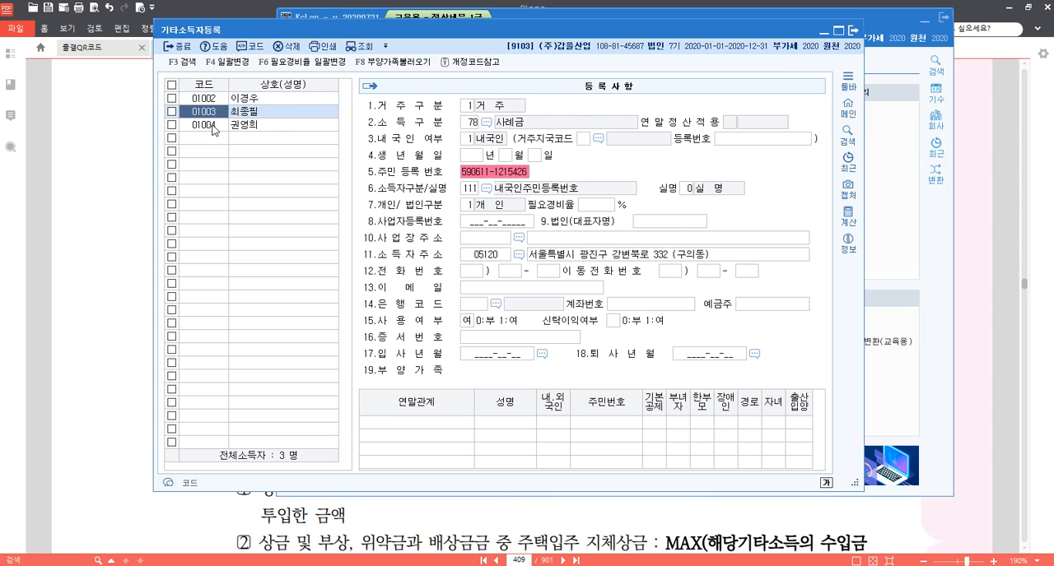
pyautogui.click(212, 127)
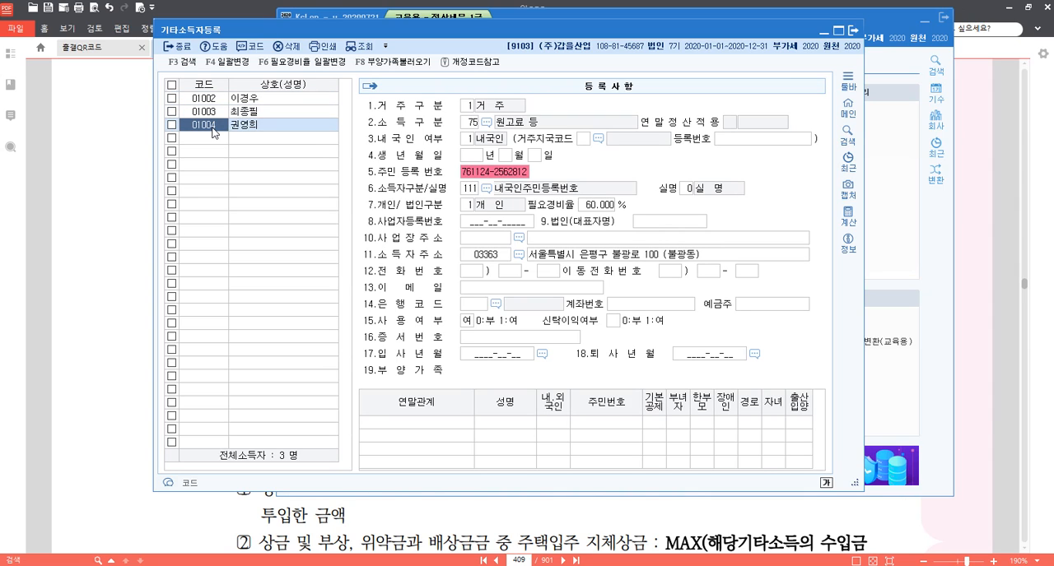
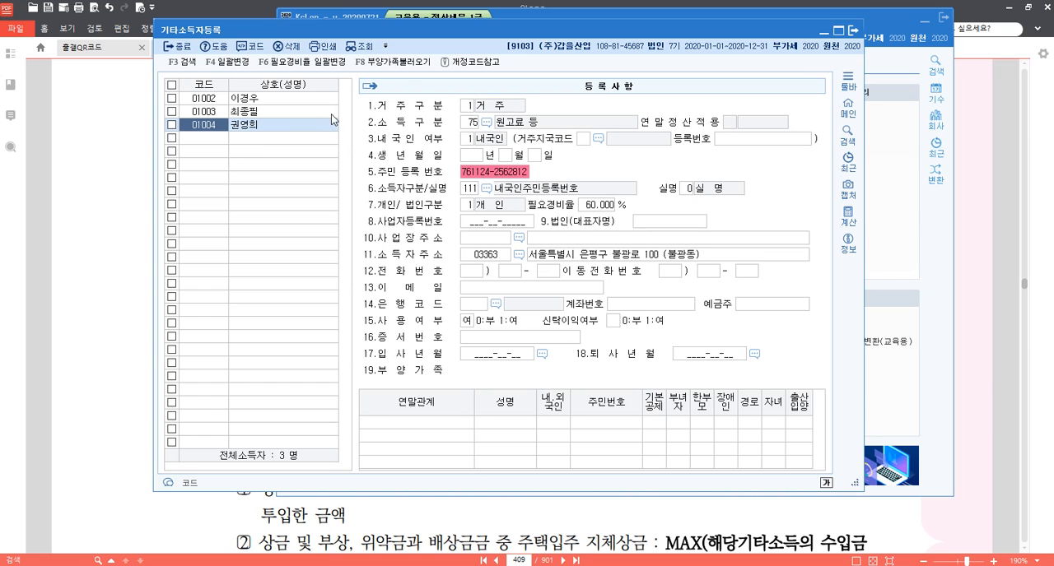
# Close the recipient registration, open 기타소득자자료입력 and load recipient 01002 for the 2020-05-31 payment date.
pyautogui.click(855, 33)
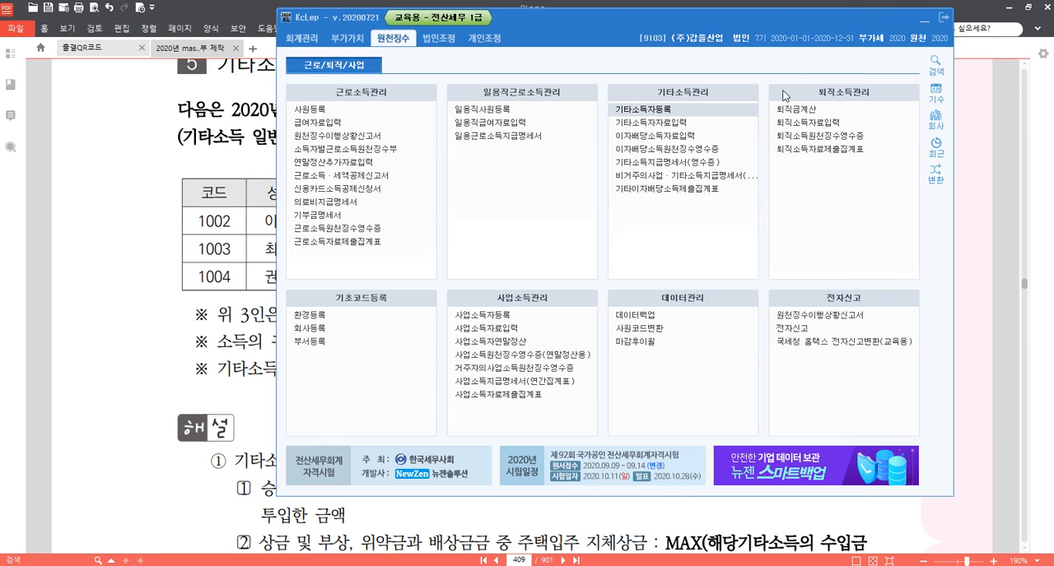
pyautogui.click(672, 124)
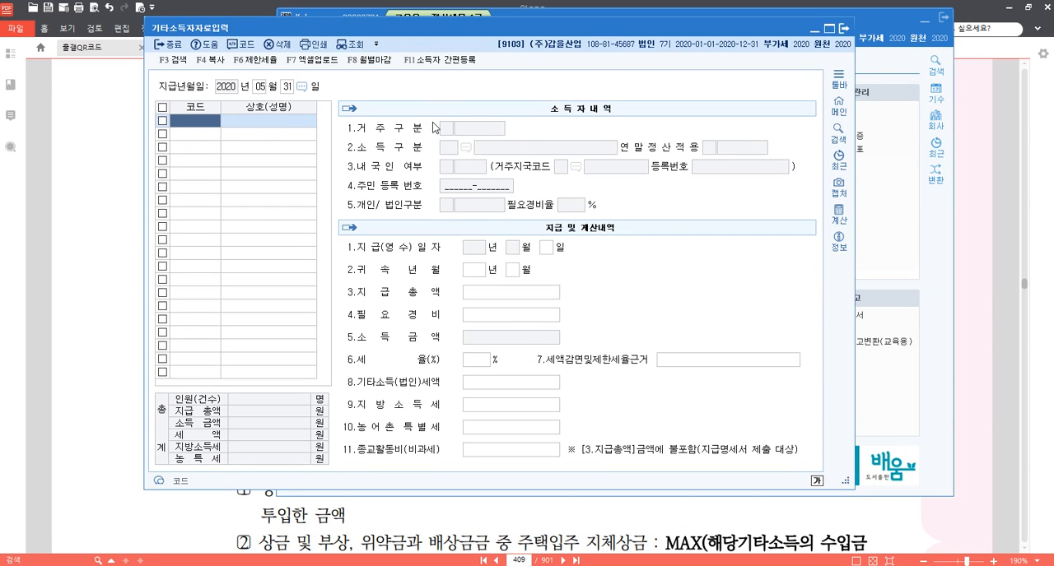
pyautogui.press('F2')
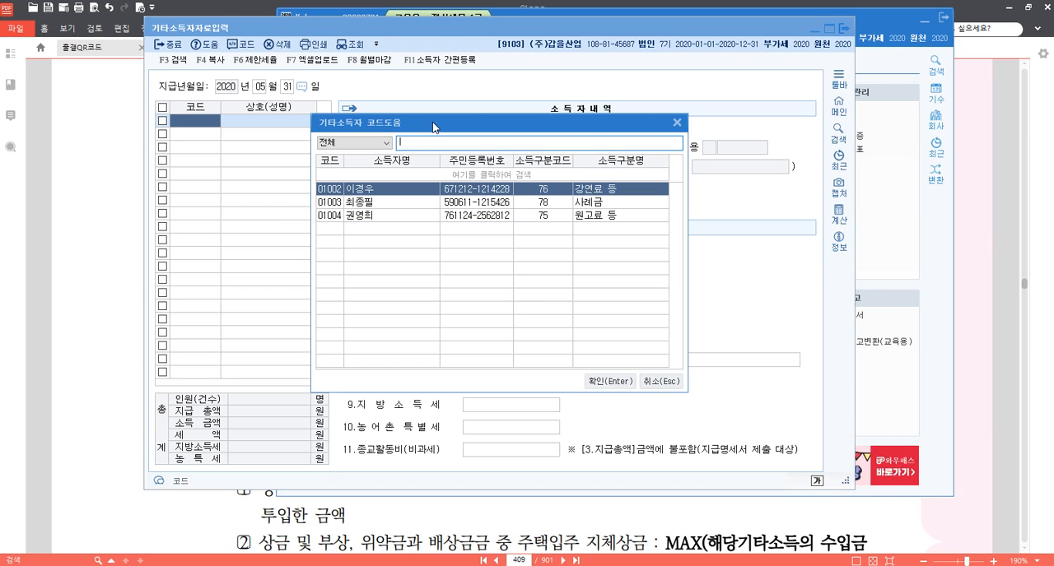
pyautogui.press('Return')
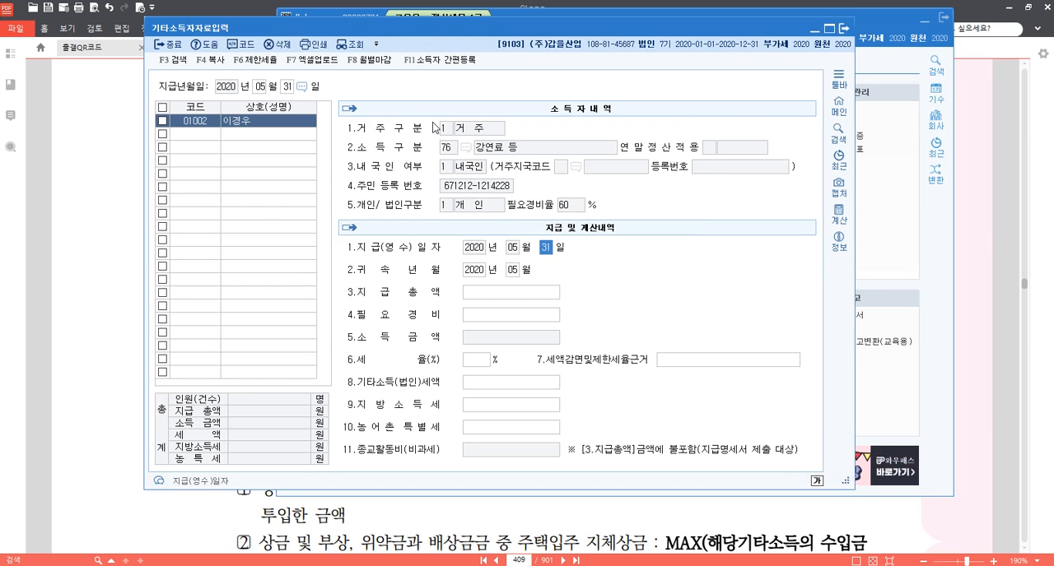
# Accept 지급(영수)일자 2020-05-31 and 귀속년월 2020-05 for recipient 01002, and set 지급총액 to 2,400,000.
pyautogui.press('Return')
pyautogui.press('Return')
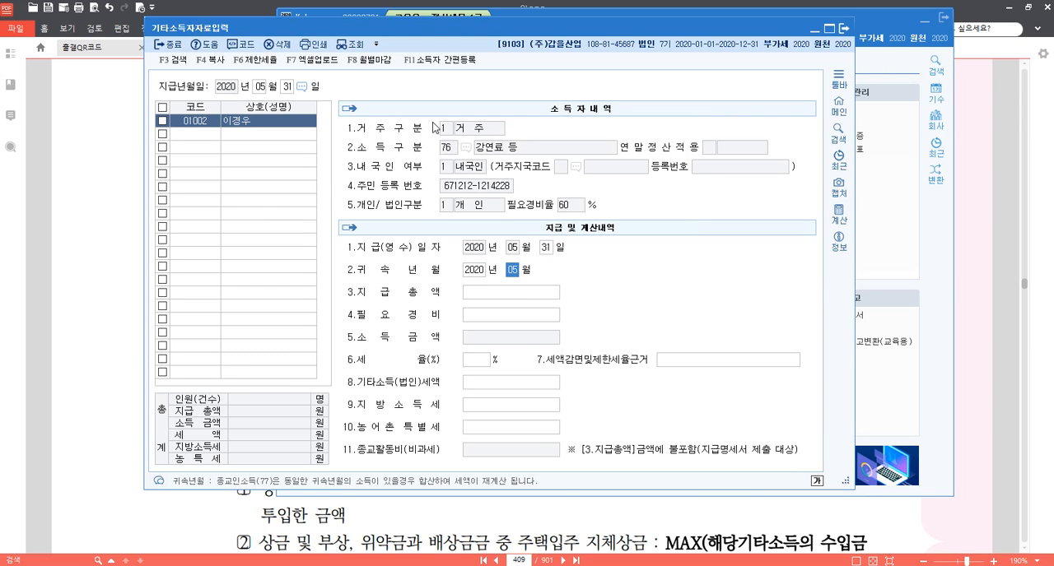
pyautogui.press('Return')
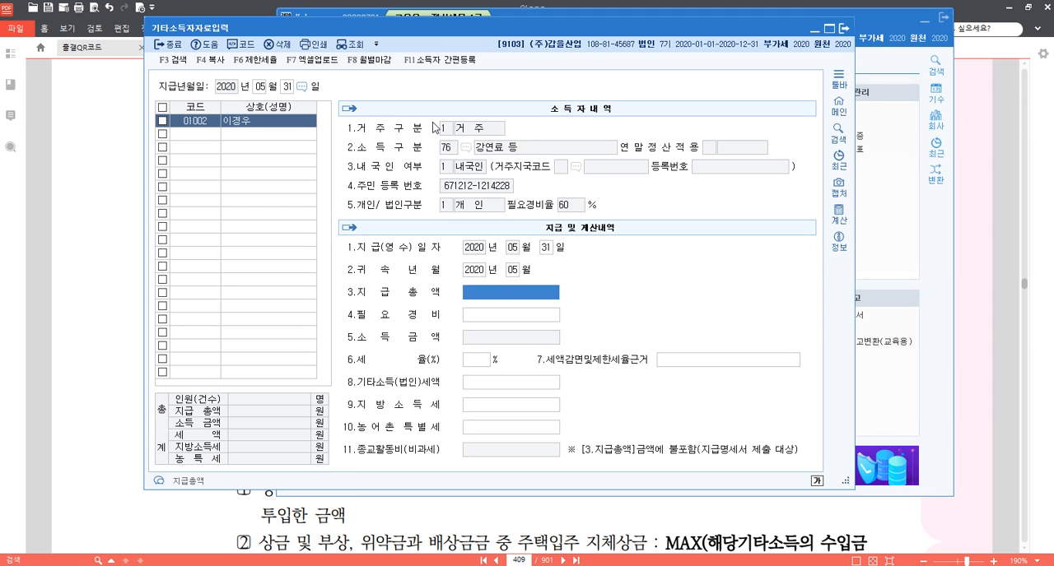
pyautogui.write('3400000')
pyautogui.press('Return')
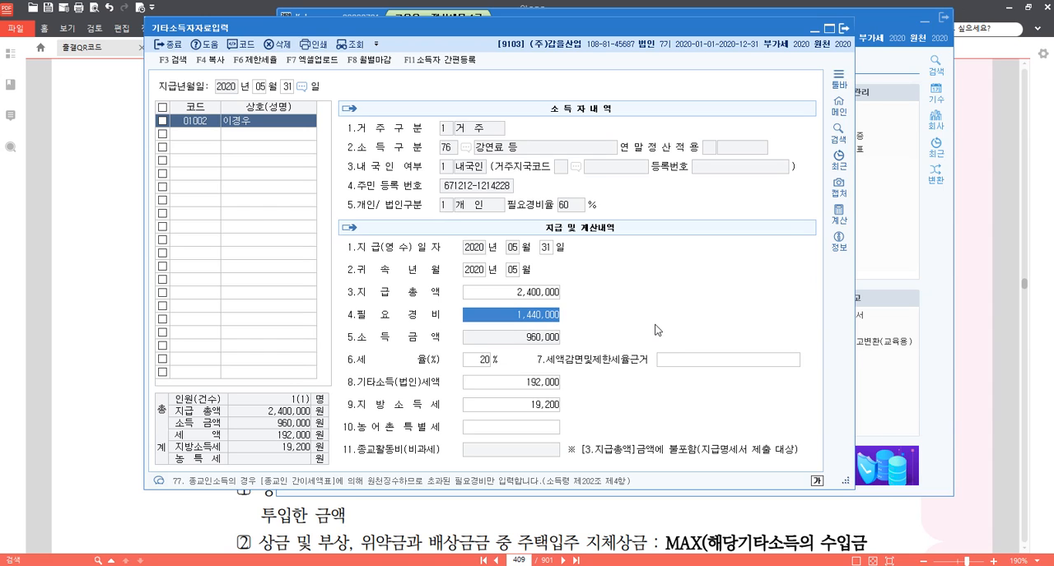
# Try a 필요경비 of 2,000,000 for recipient 01002 and restore it to 1,440,000.
pyautogui.write('2000000')
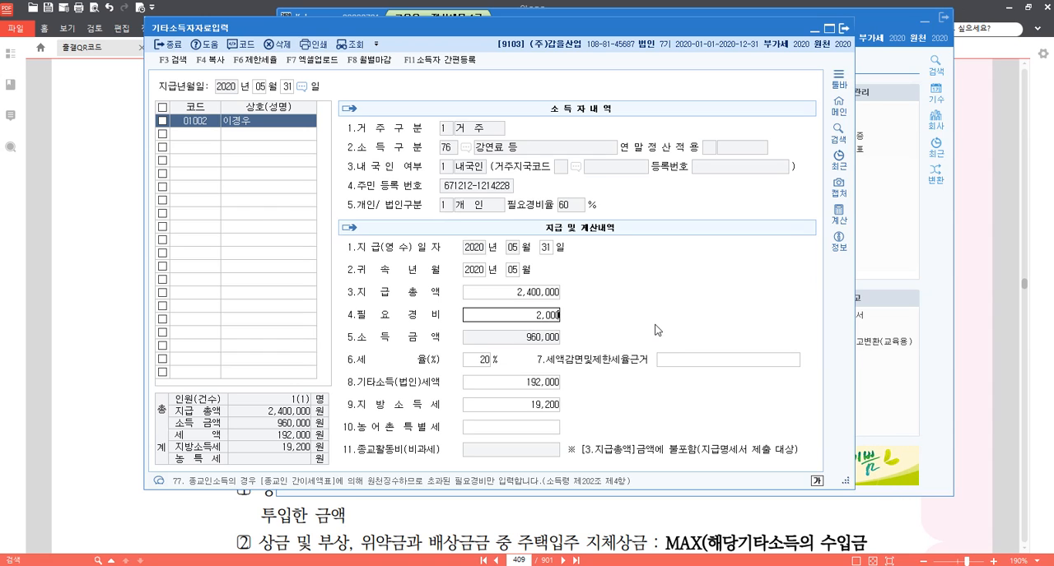
pyautogui.press('Return')
pyautogui.press('Up')
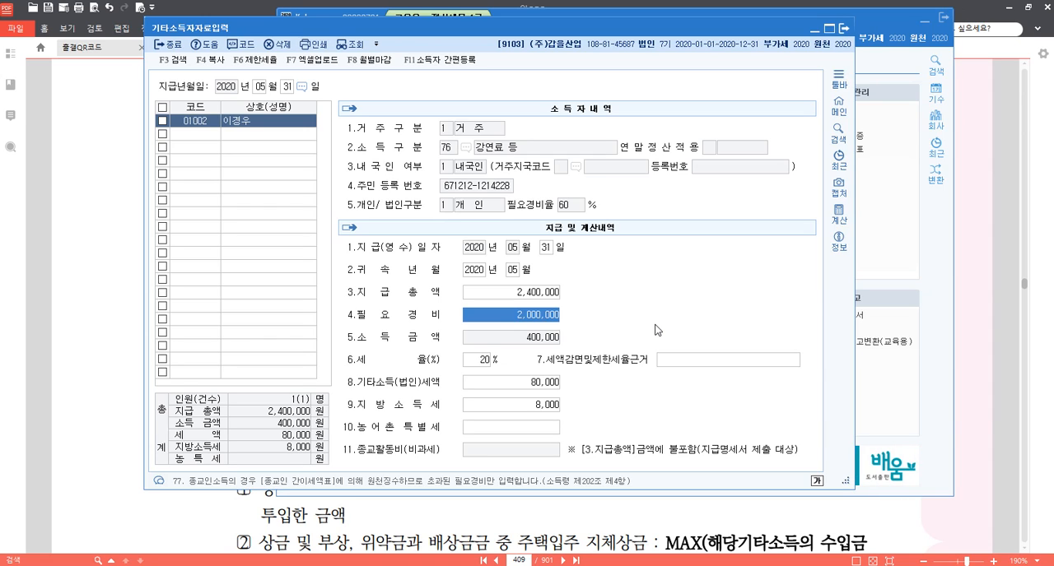
pyautogui.write('1440000')
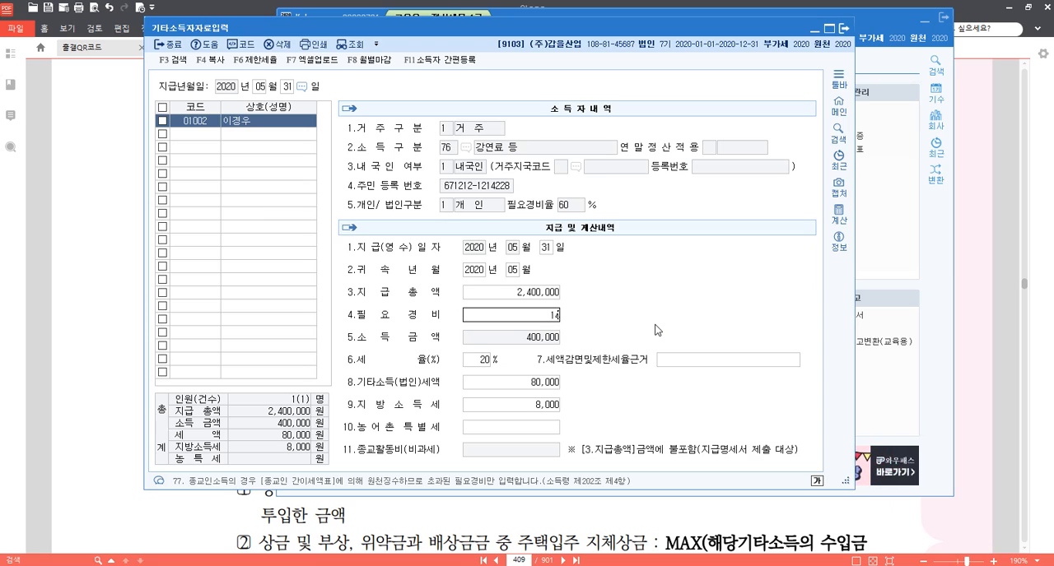
pyautogui.press('Return')
pyautogui.press('Up')
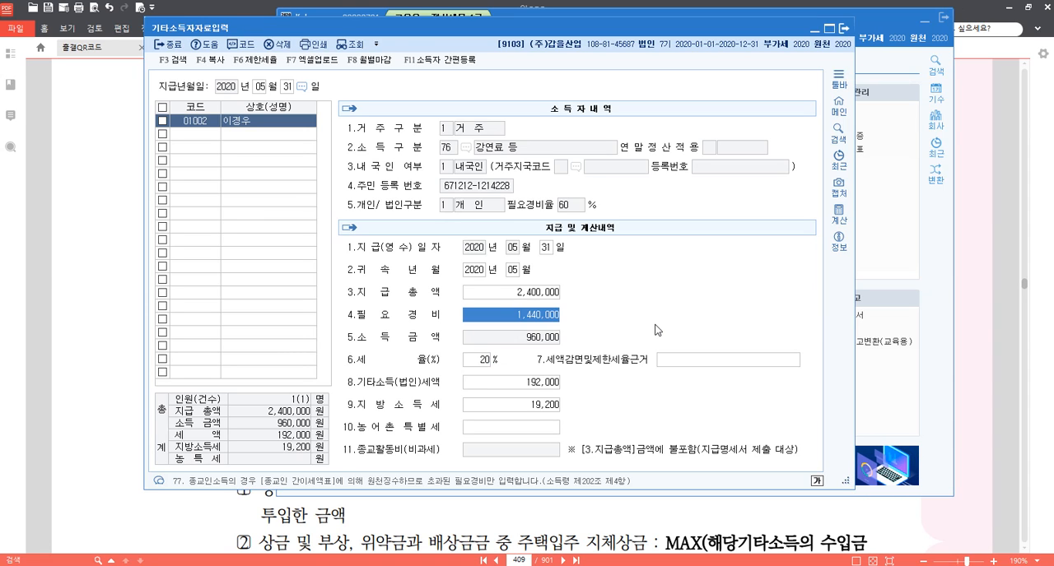
# Add recipient 01003 with the 2020-05-31 payment date and 귀속년월 2020-05, set 지급총액 to 1,000,000 and leave 필요경비 blank.
pyautogui.click(202, 135)
pyautogui.press('F2')
pyautogui.press('Down')
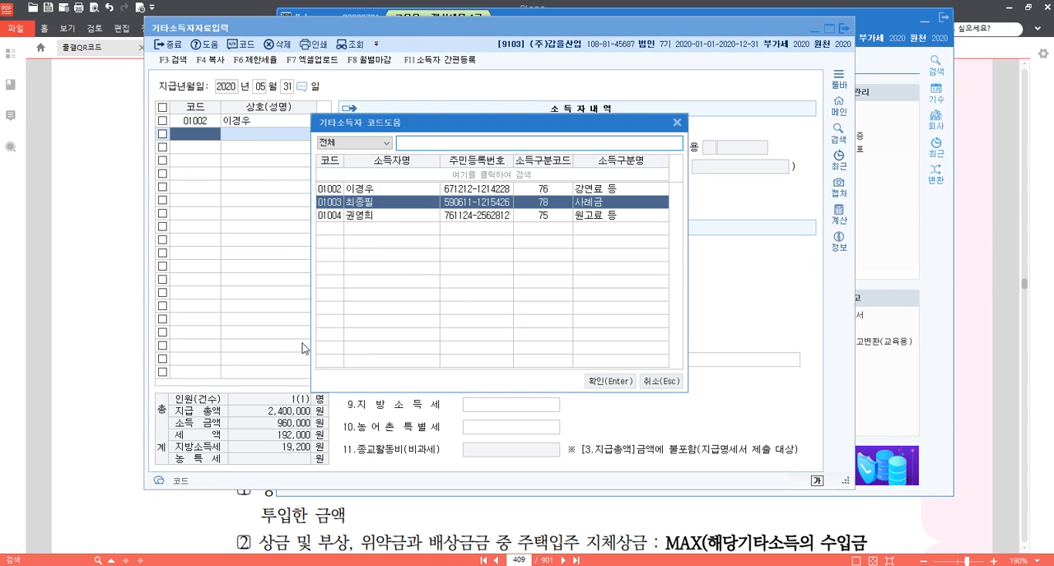
pyautogui.press('Return')
pyautogui.press('Return')
pyautogui.press('Return')
pyautogui.press('Return')
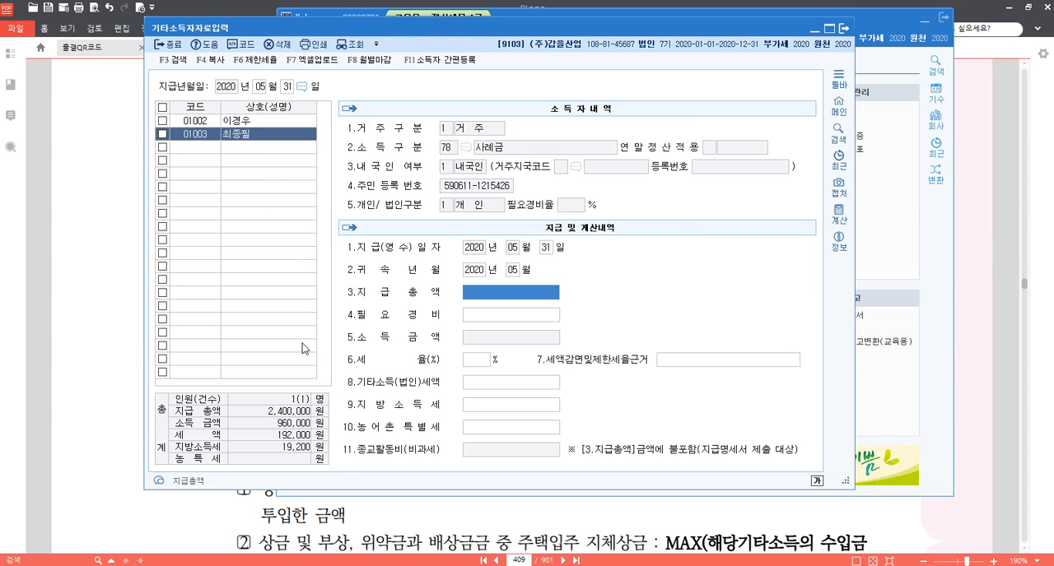
pyautogui.write('1000000')
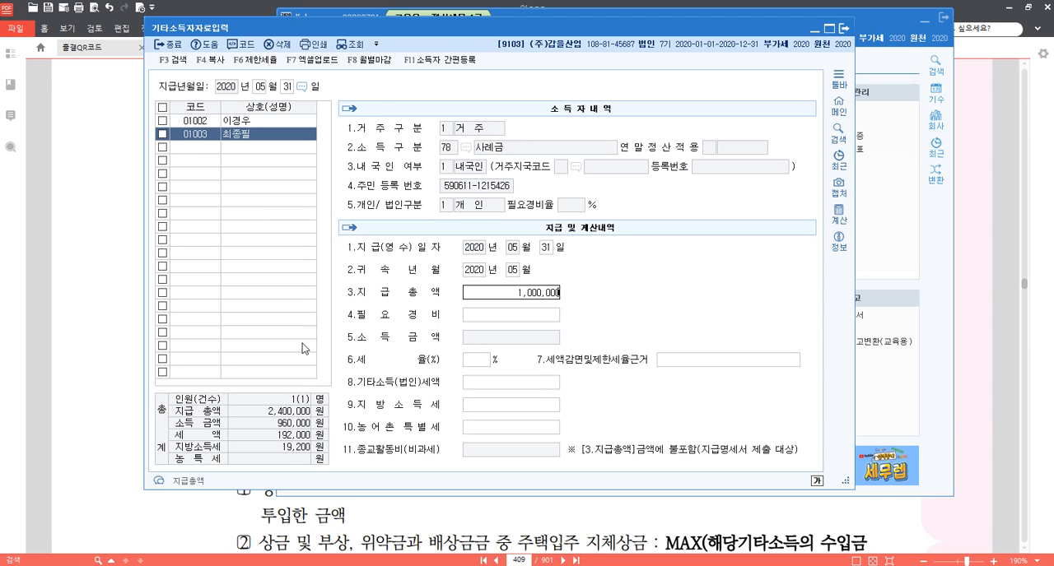
pyautogui.press('Return')
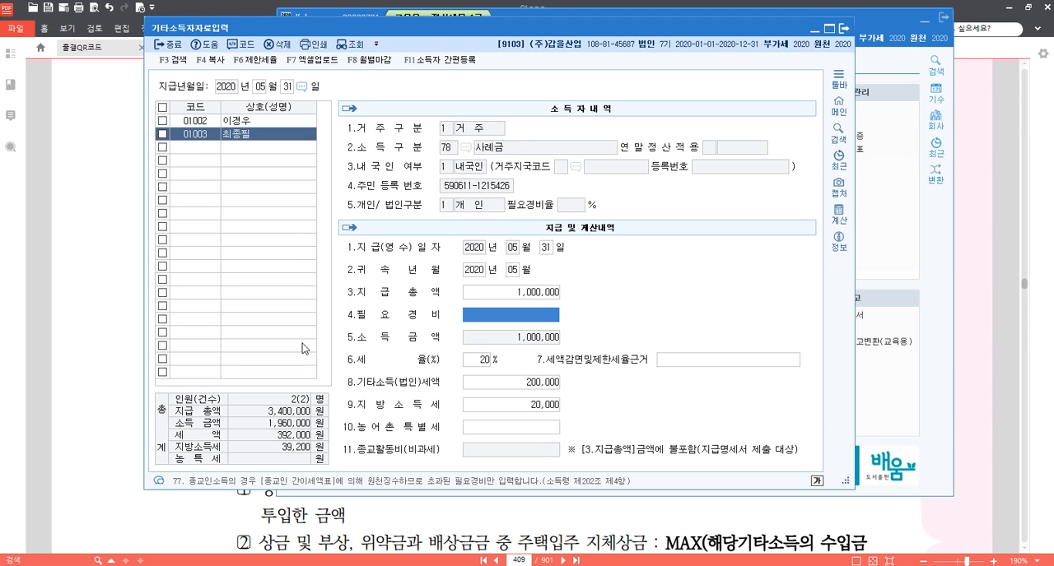
pyautogui.press('Return')
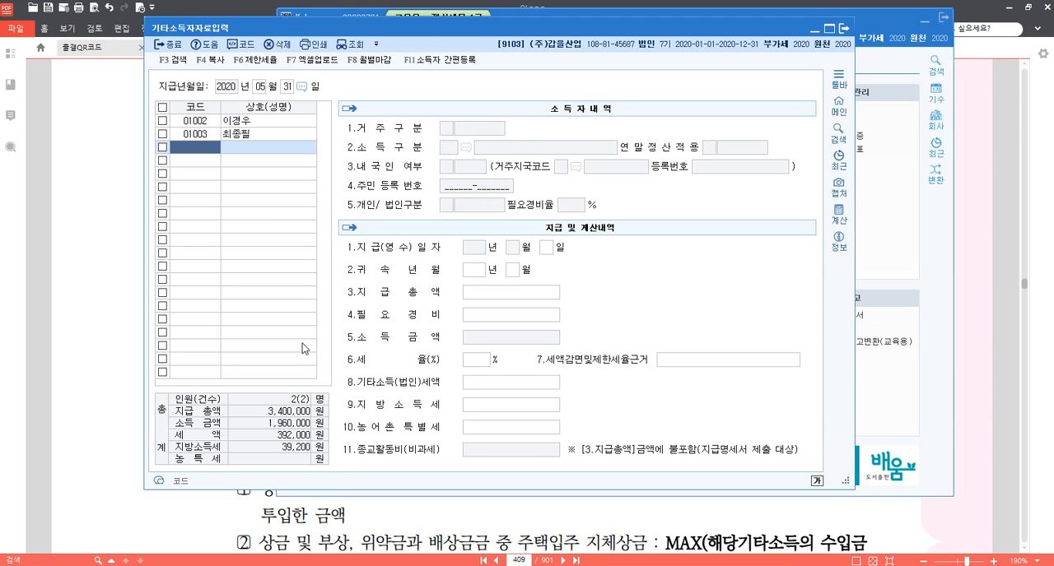
# Add recipient 01004 to the payment list and accept 지급(영수)일자 2020-05-31 and 귀속년월 2020-05.
pyautogui.press('F2')
pyautogui.press('Down')
pyautogui.press('Return')
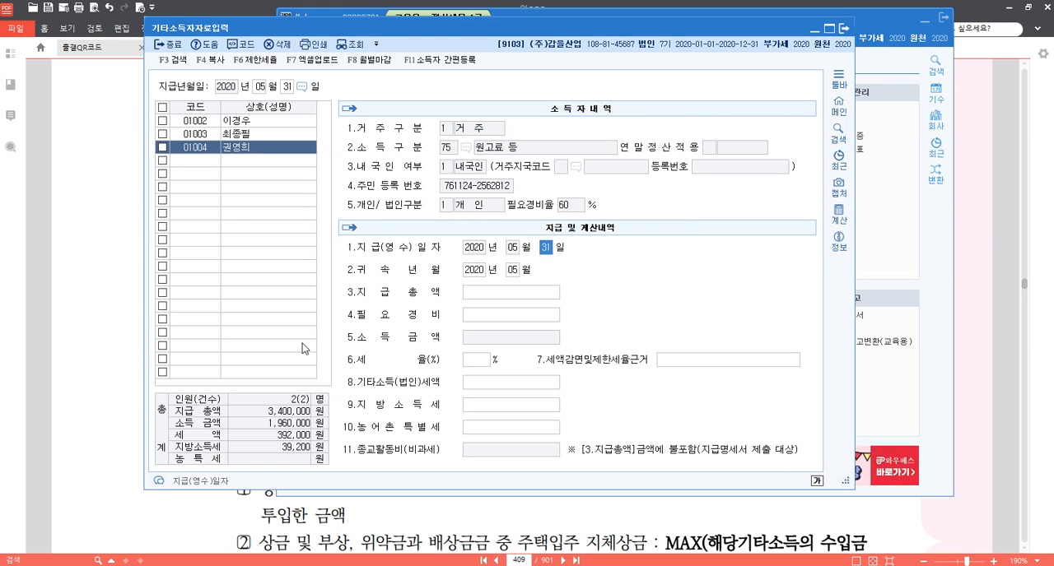
pyautogui.press('Return')
pyautogui.press('Return')
pyautogui.press('Return')
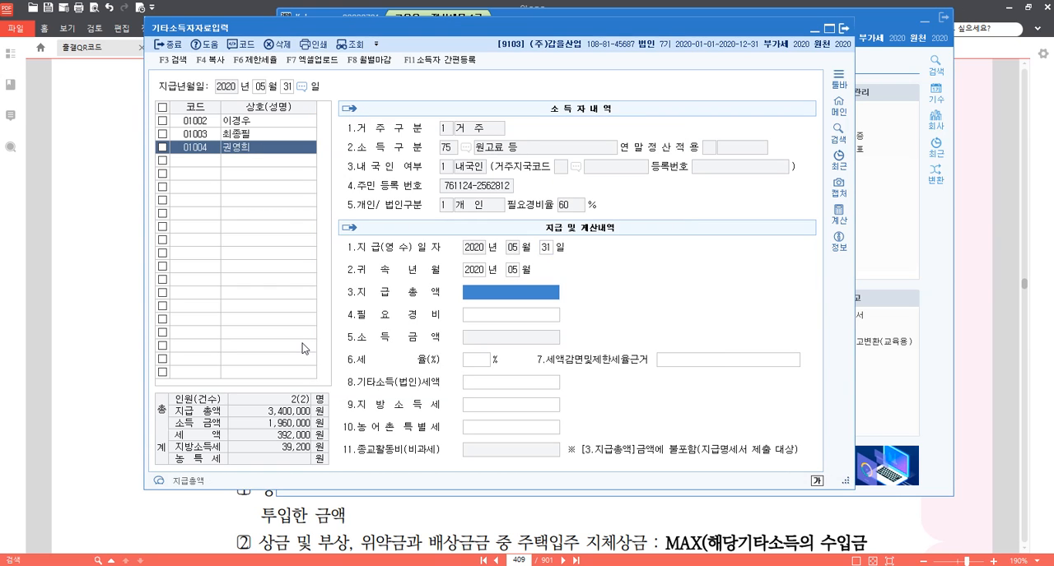
# Set 지급총액 of recipient 01004 to 3,000,000 and accept the calculated 필요경비, 세율 and tax amounts.
pyautogui.write('3000000')
pyautogui.press('Return')
pyautogui.press('Return')
pyautogui.press('Return')
pyautogui.press('Return')
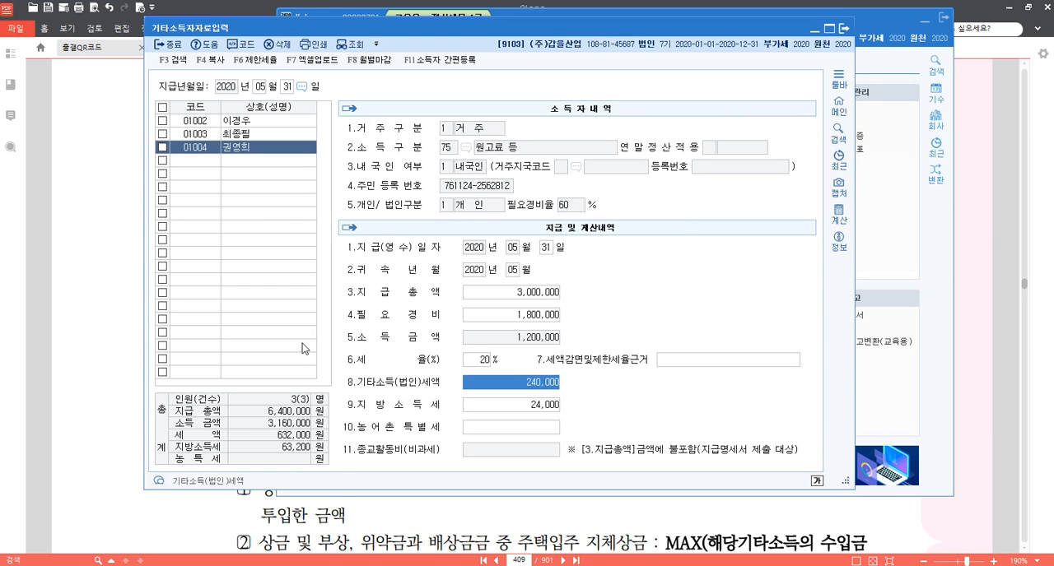
pyautogui.press('Return')
pyautogui.press('Return')
pyautogui.press('Return')
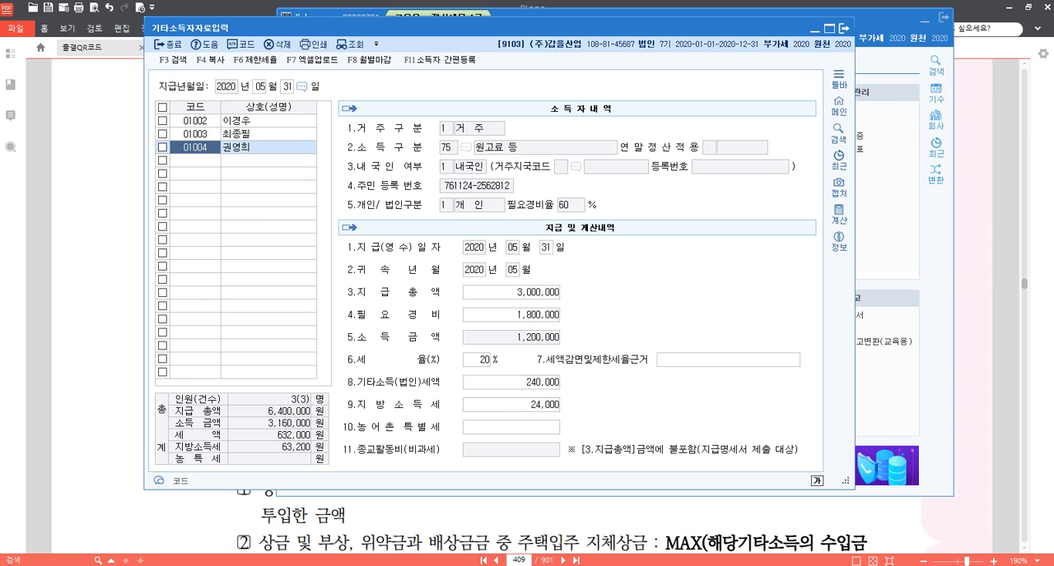
# Switch to the 메모장.hwp document in 한컴오피스 한글 and add the heading 기타소득자 below the p.726 1187 line.
pyautogui.click(403, 565)
pyautogui.scroll(-3, 356, 373)
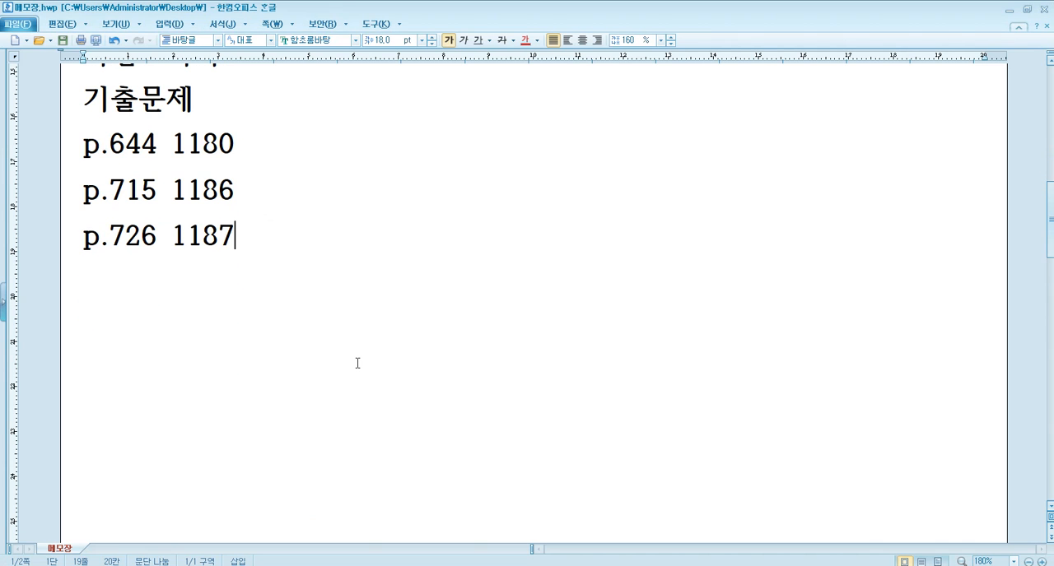
pyautogui.press('Return')
pyautogui.press('Return')
pyautogui.write('r')
pyautogui.press('BackSpace')
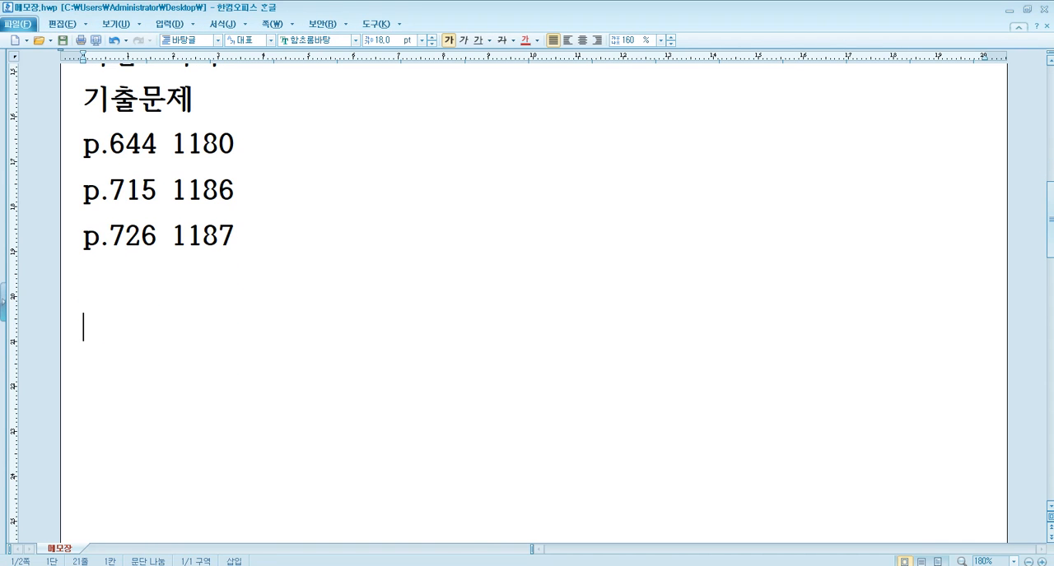
pyautogui.press('Hangul')
pyautogui.write('ㄱ기타소득자')
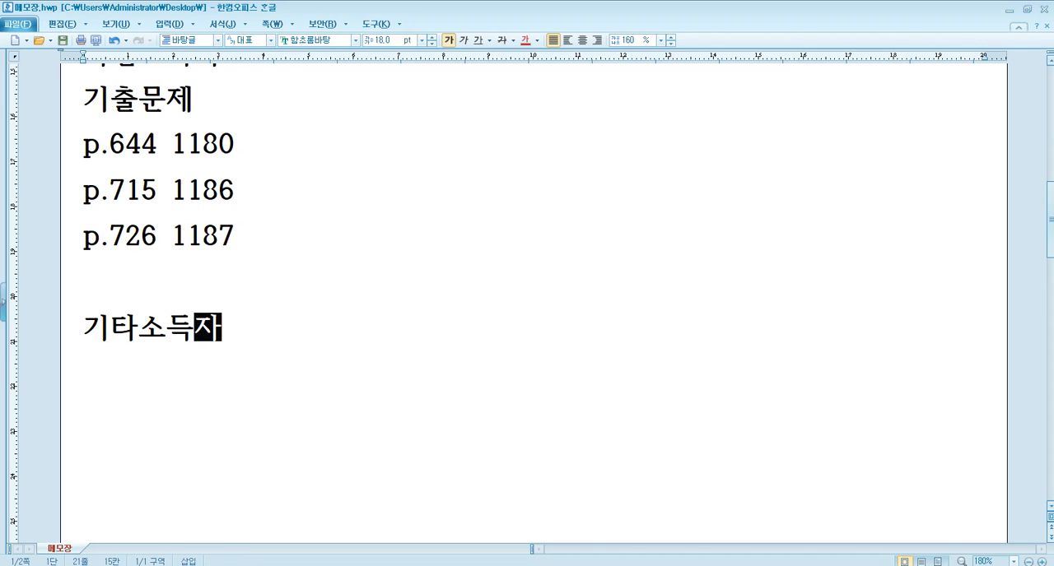
pyautogui.press('Return')
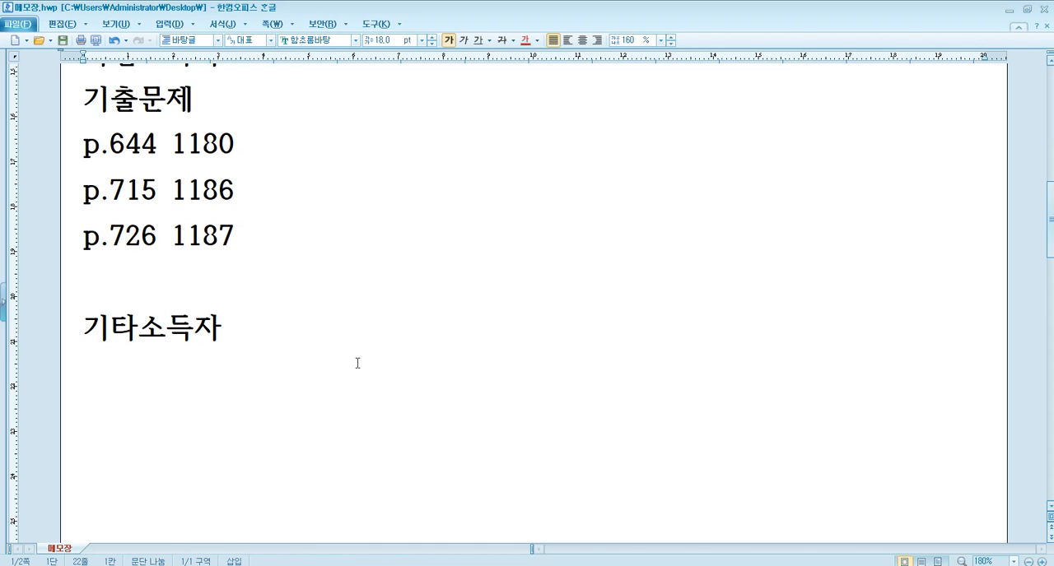
# Write the line "퇴직 후 지급받은 직무발명보상금 비과세 500만원" under the 기타소득자 heading.
pyautogui.write('퇴직후')
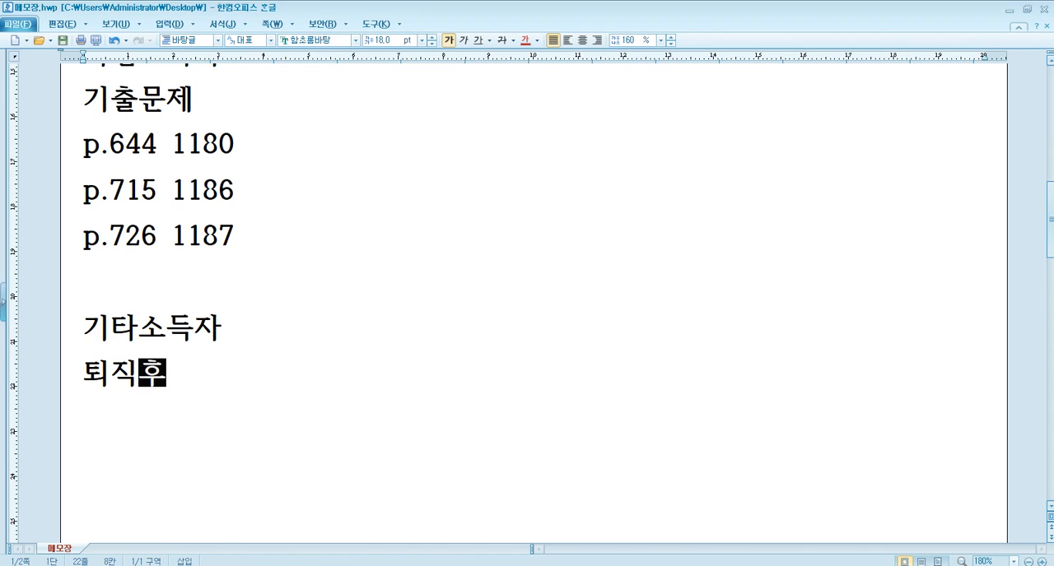
pyautogui.write(' 수')
pyautogui.press('BackSpace')
pyautogui.press('BackSpace')
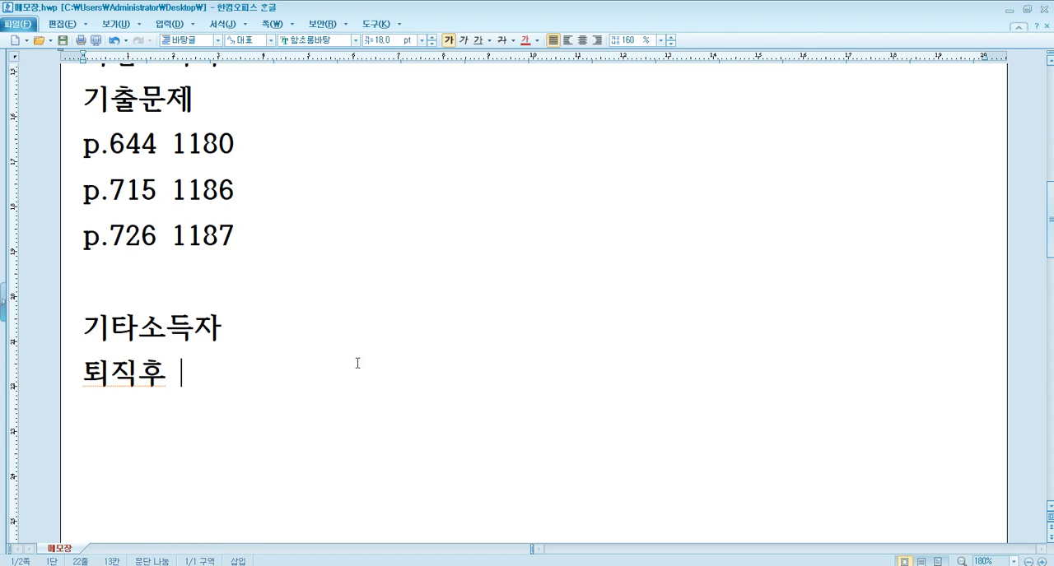
pyautogui.write('지급받은 ')
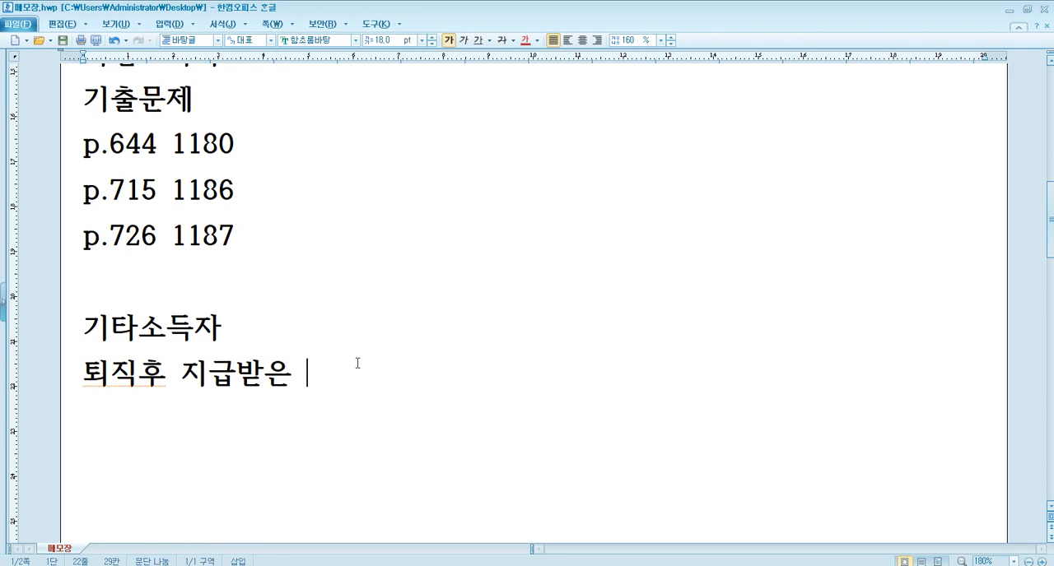
pyautogui.write('직무발명')
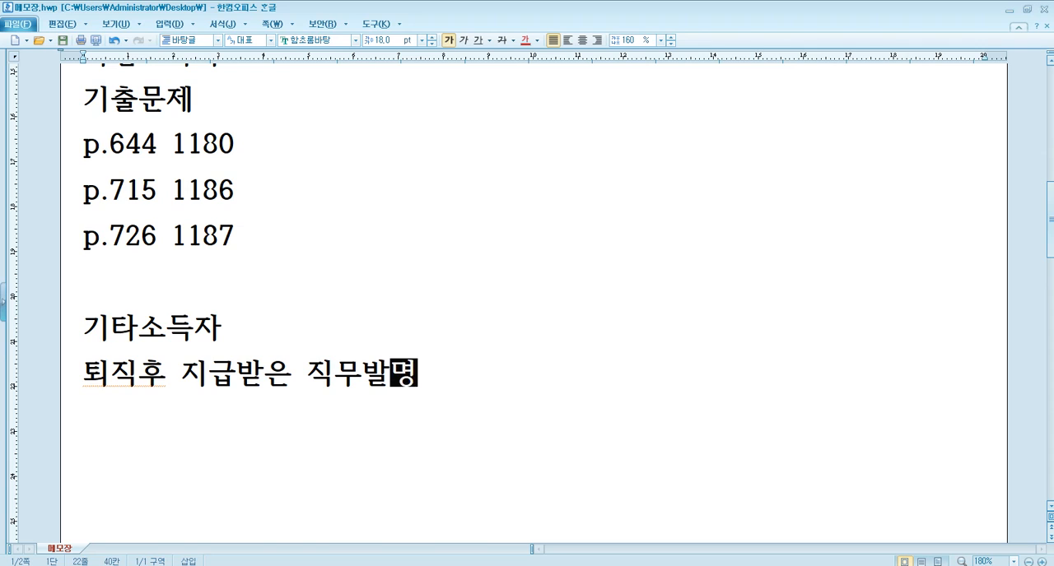
pyautogui.write('보상금 비과')
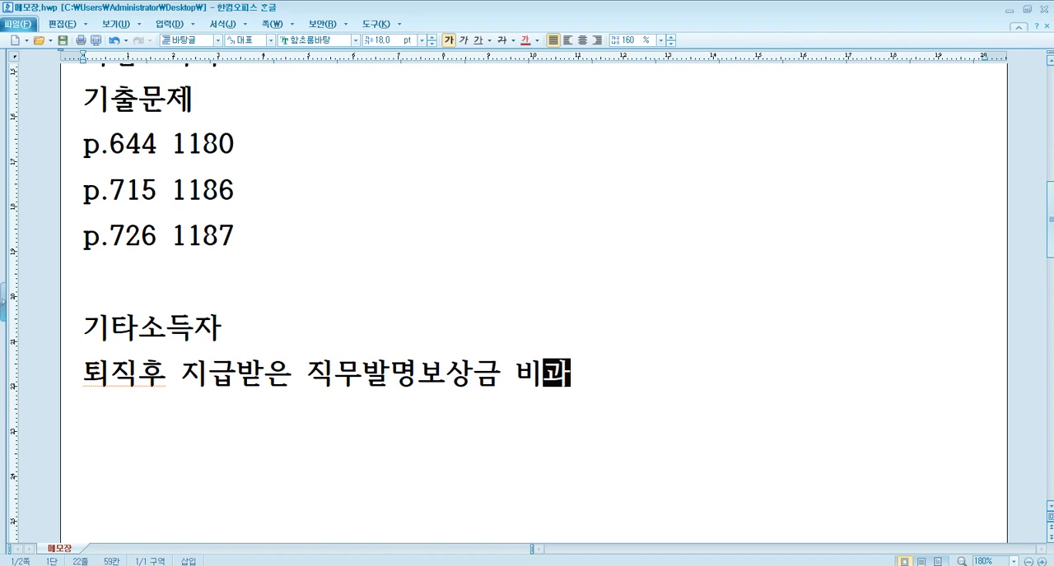
pyautogui.write('세 500만원')
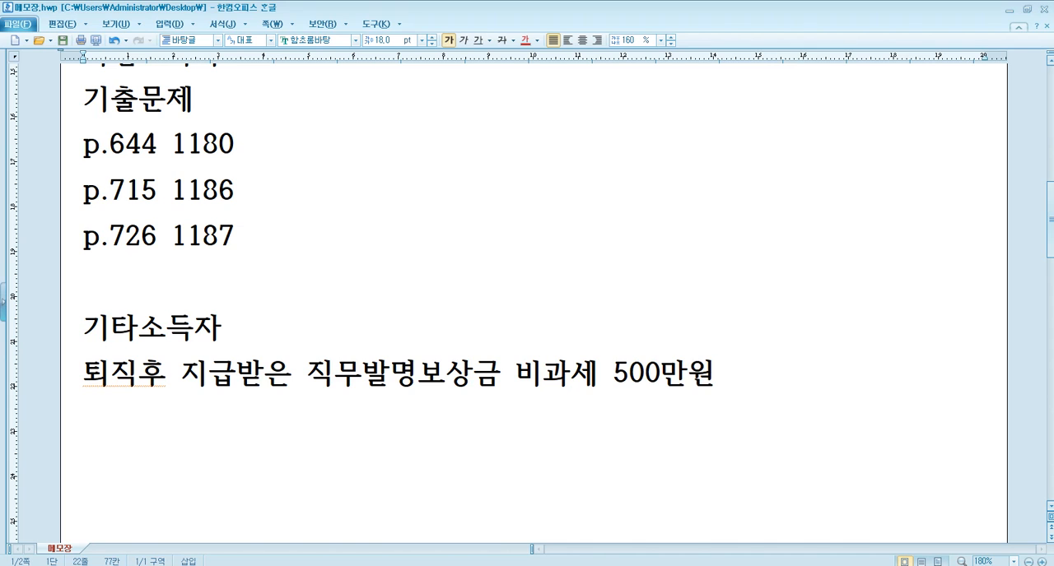
pyautogui.click(134, 374)
pyautogui.scroll(-3, 177, 378)
pyautogui.scroll(-2, 214, 342)
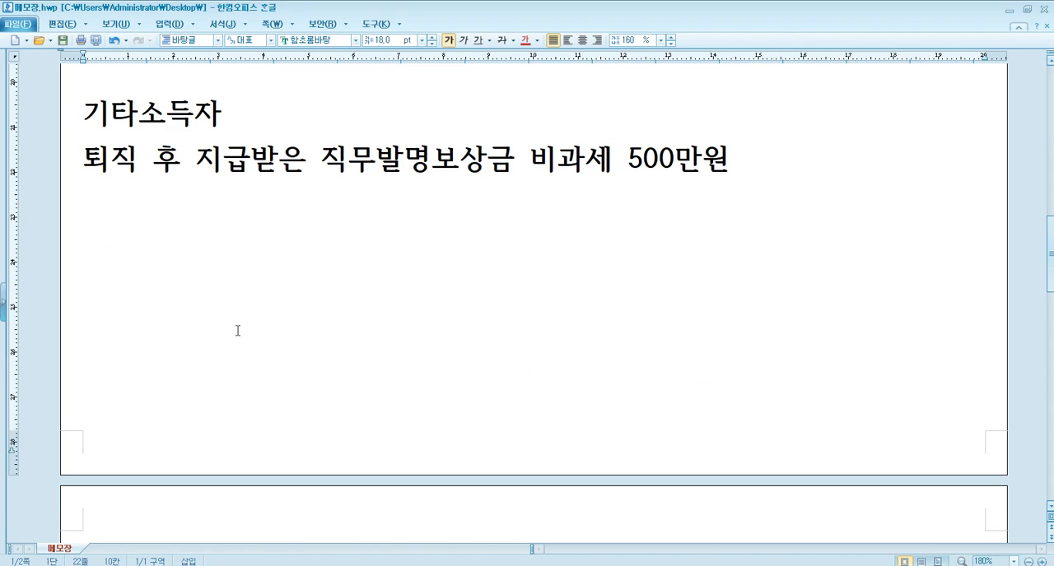
# Add the line "수령액 800만원 => 지급액 300만원 입력" below the 직무발명보상금 note.
pyautogui.click(736, 162)
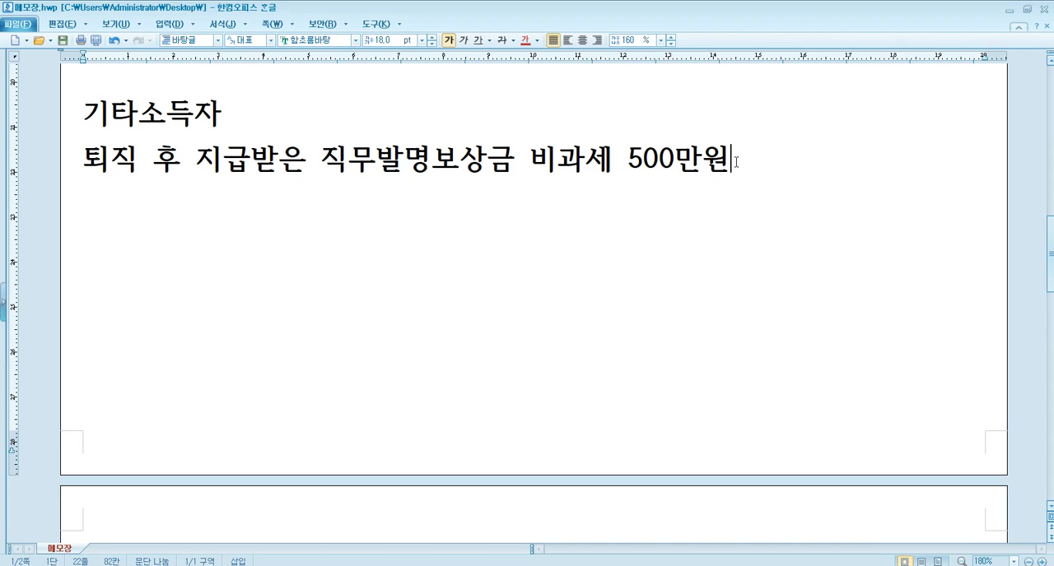
pyautogui.press('Return')
pyautogui.write('수령액 ')
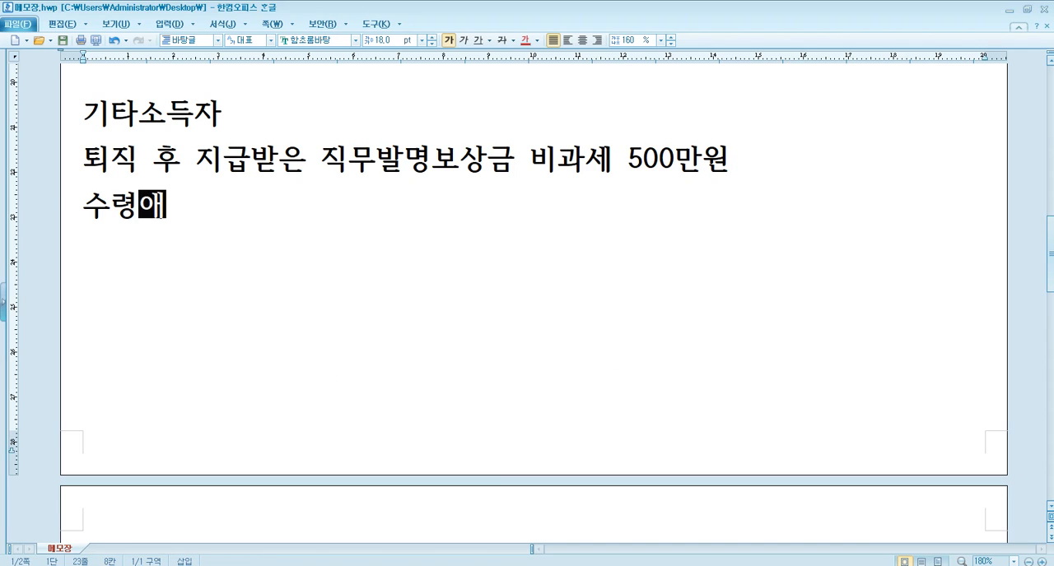
pyautogui.write('800만원')
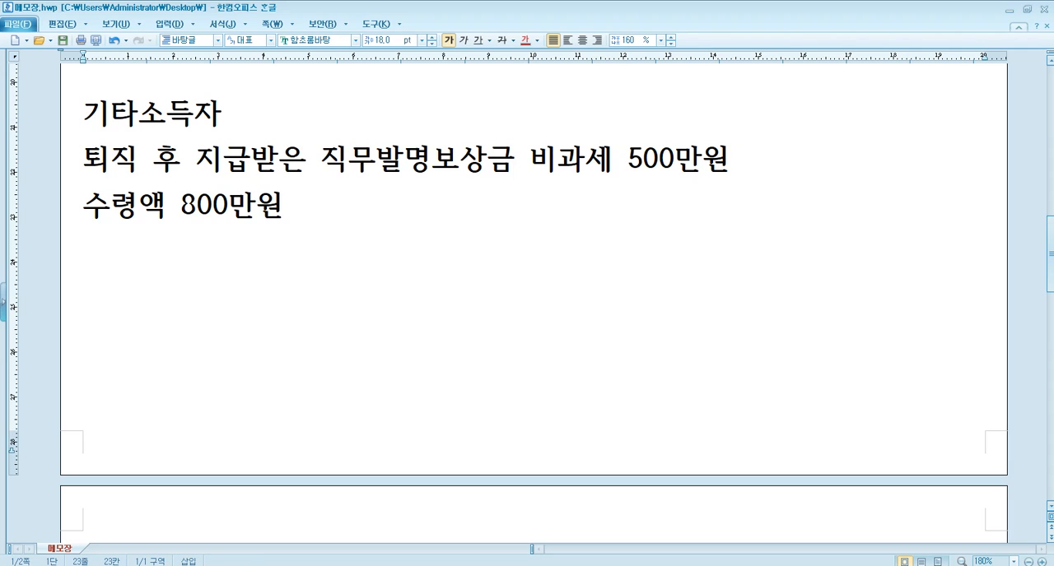
pyautogui.write(' => 지급')
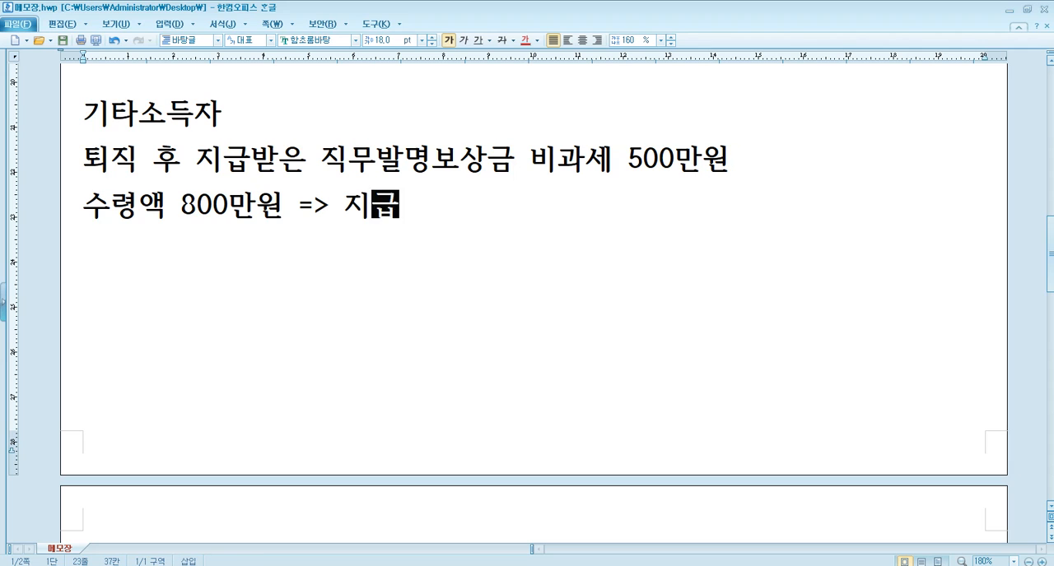
pyautogui.write('액 300만원 입력')
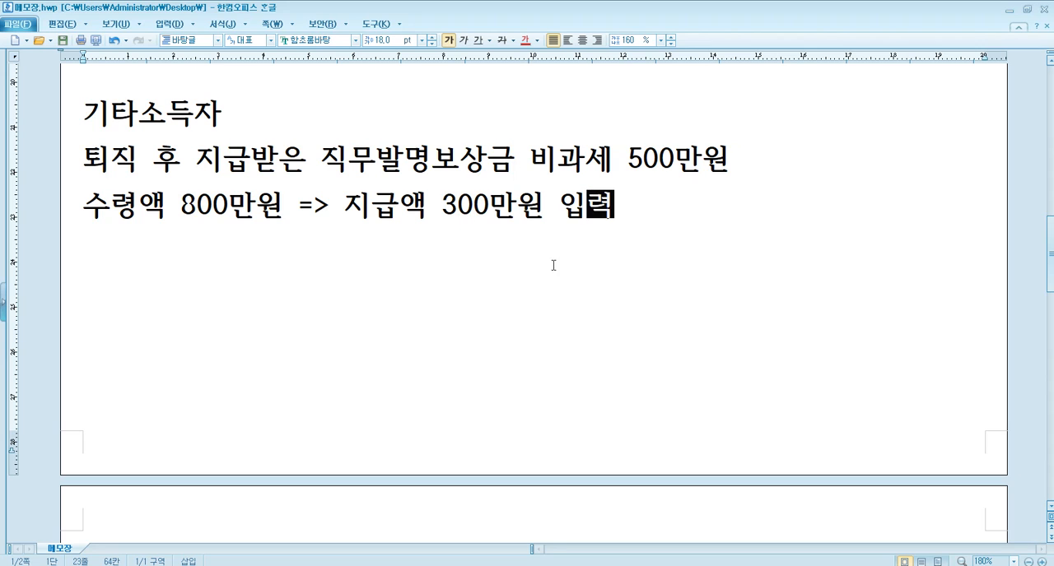
# Review the wording of the 직무발명보상금 note and switch to 알PDF at the 기타소득 원천징수 question on page 409.
pyautogui.moveTo(98, 153); pyautogui.dragTo(404, 165)
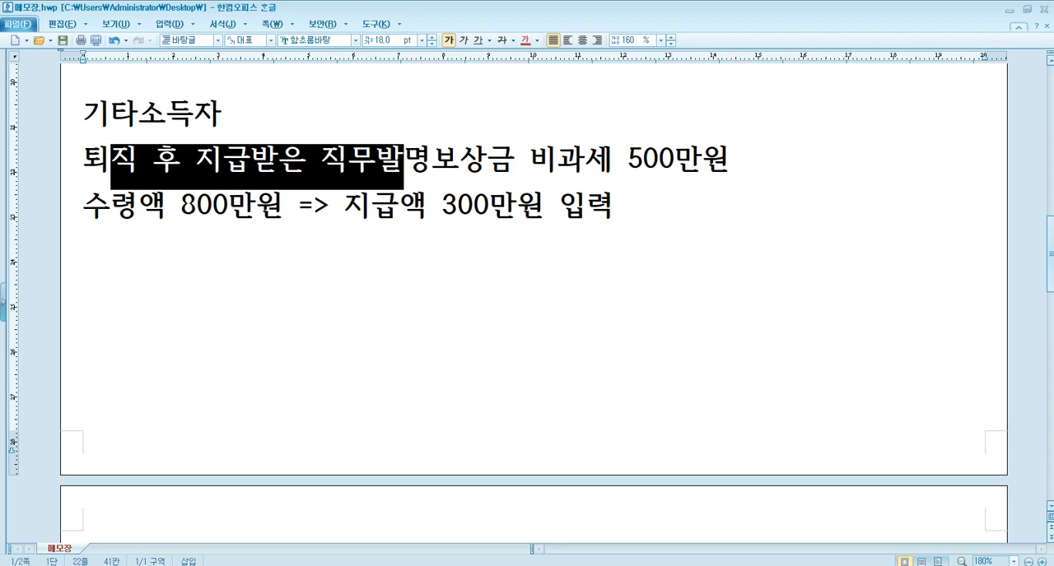
pyautogui.click(117, 153)
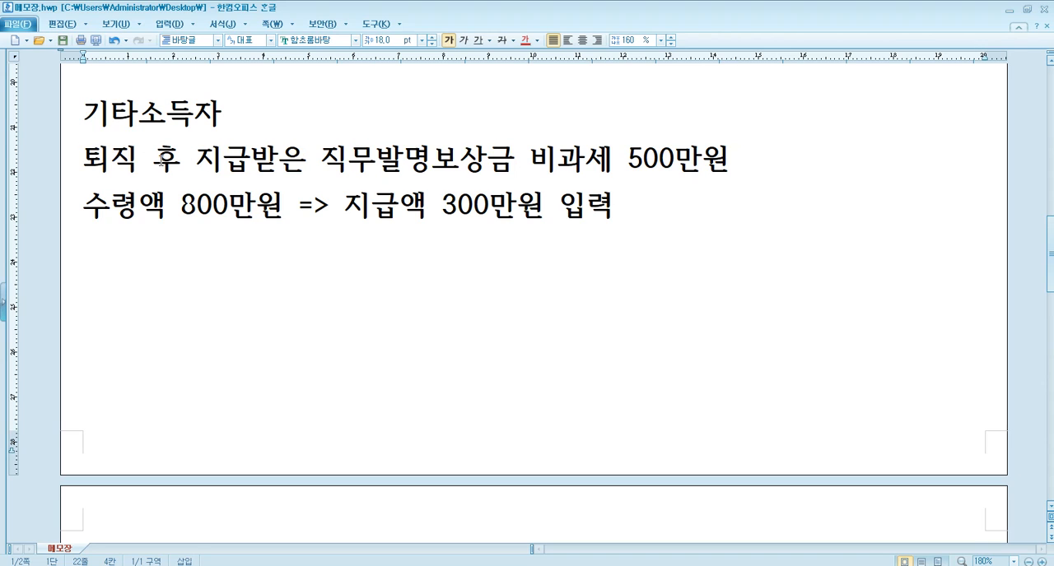
pyautogui.click(298, 165)
pyautogui.click(461, 165)
pyautogui.moveTo(369, 565)
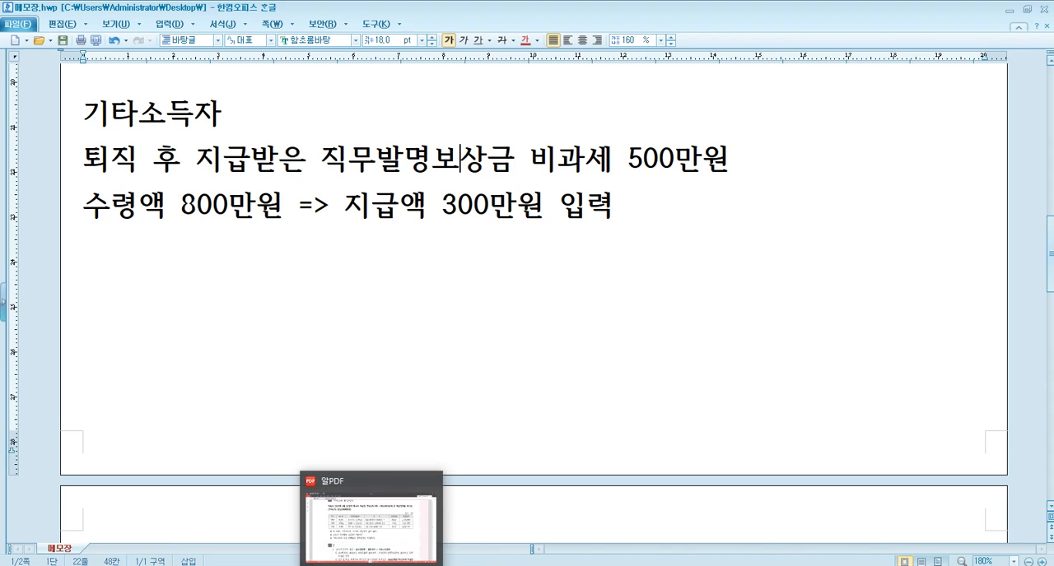
pyautogui.click(370, 560)
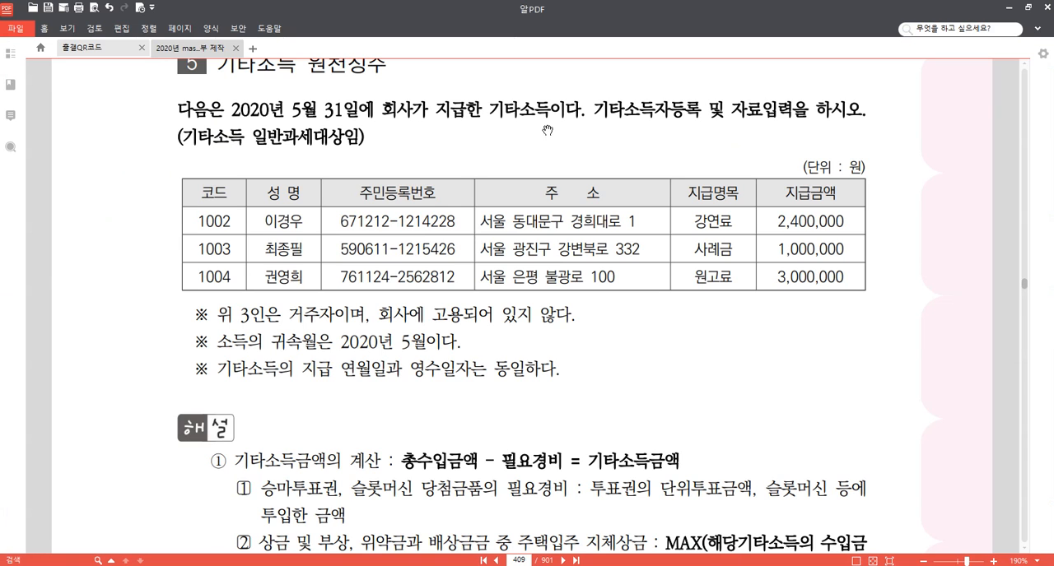